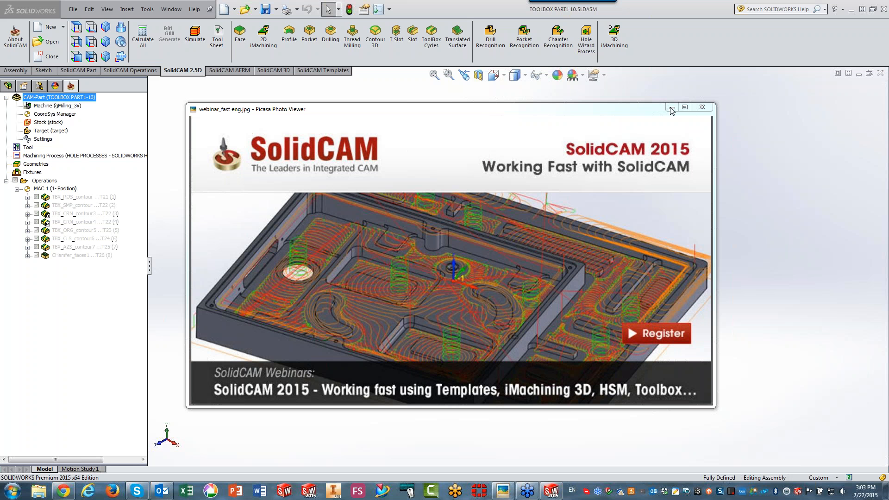
Step: Close the webinar picture covering the toolbox assembly
click(702, 105)
click(703, 107)
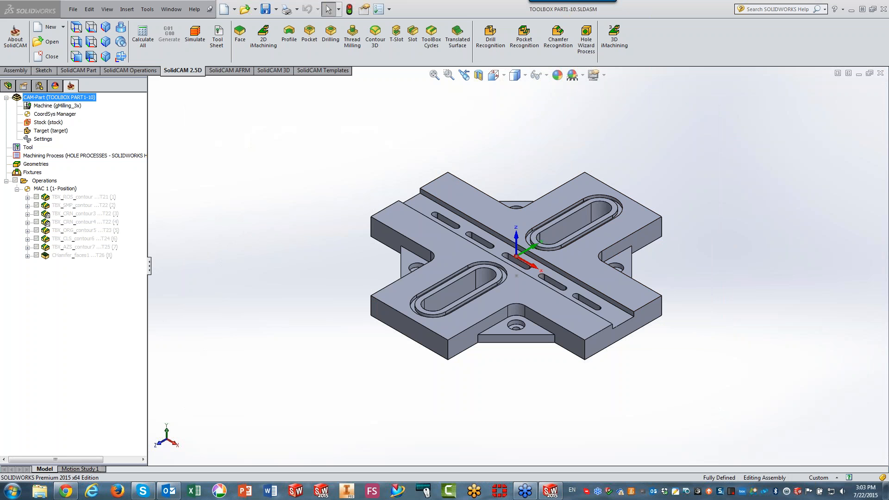
click(704, 131)
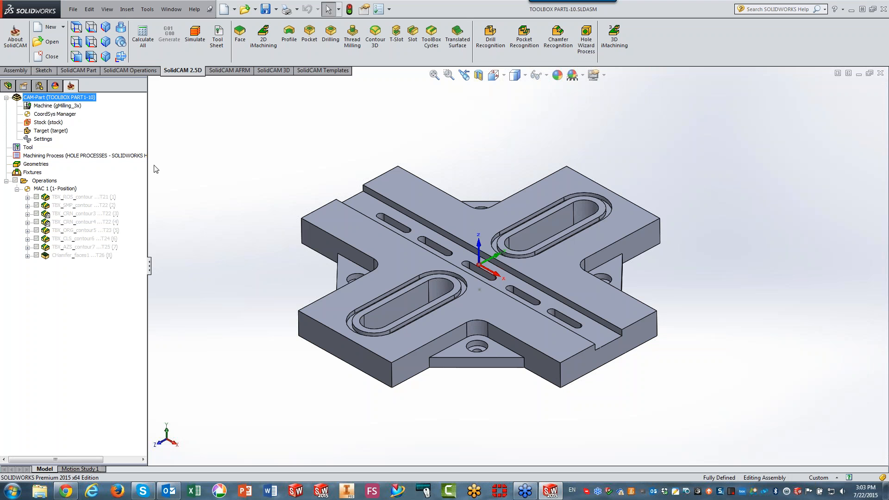
Step: Inspect the CAM part's box stock definition and leave it without changes
double_click(50, 125)
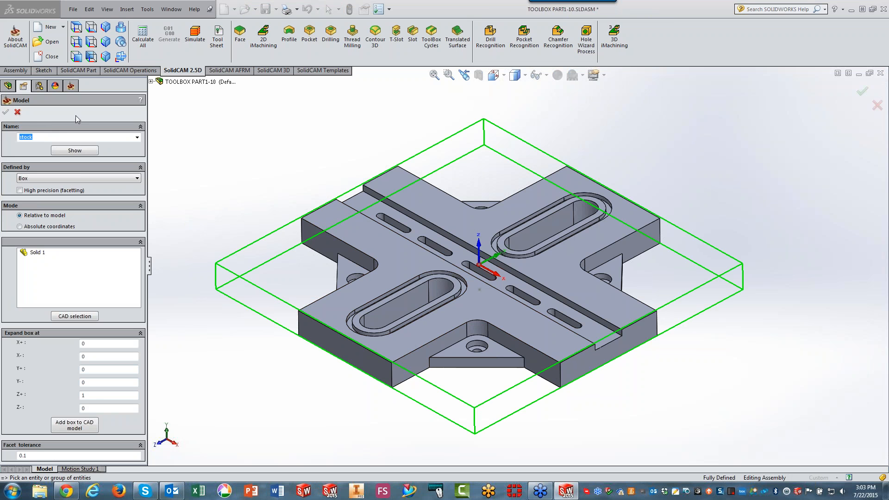
click(17, 113)
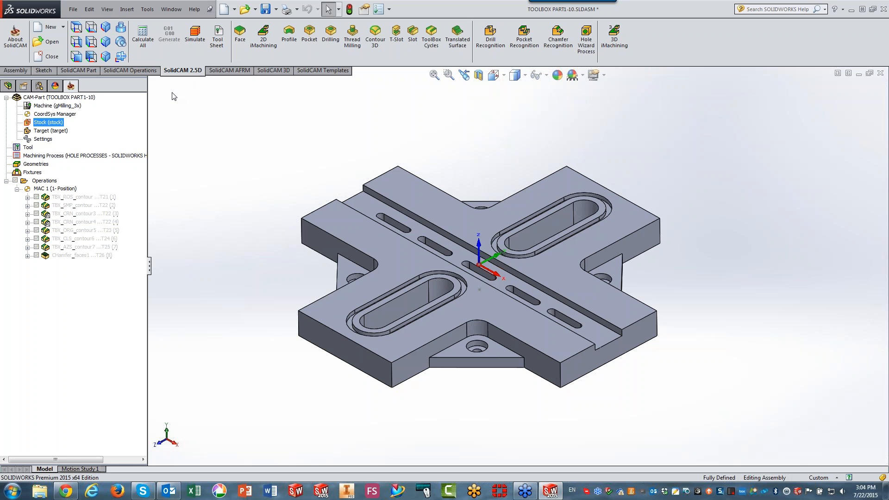
Step: Create a face milling operation on a box geometry based on the target model, and save and calculate it
click(241, 41)
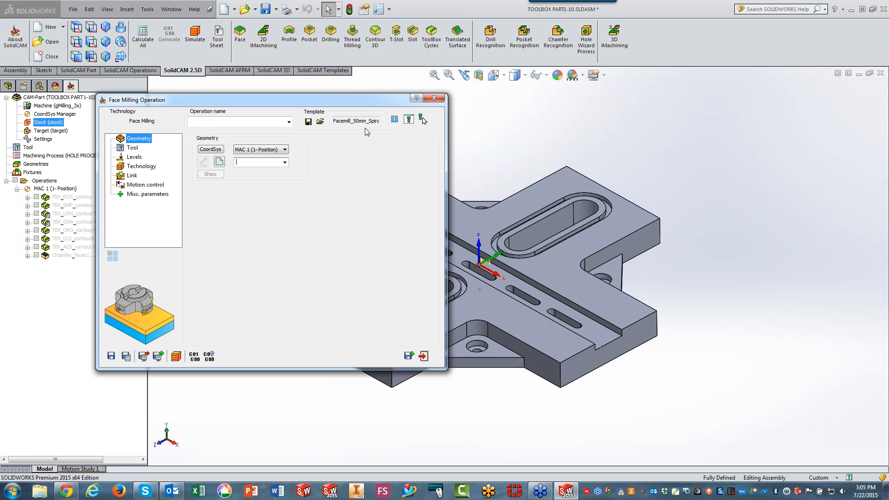
click(219, 162)
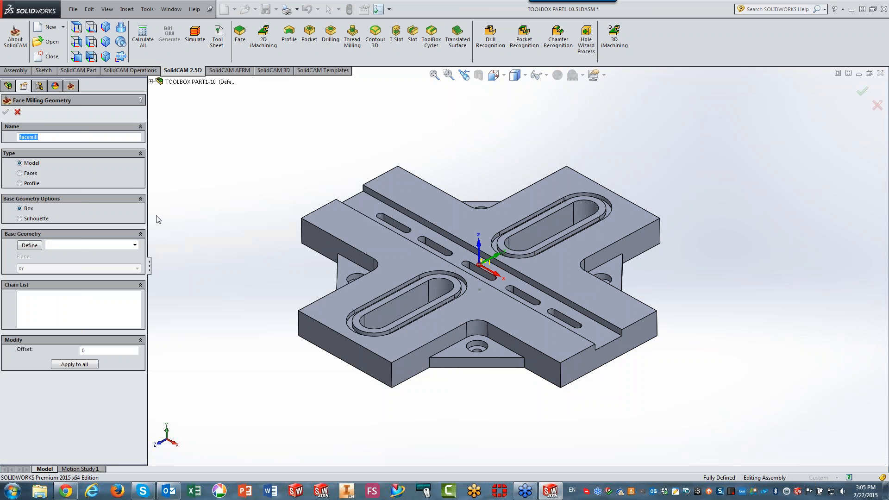
click(135, 245)
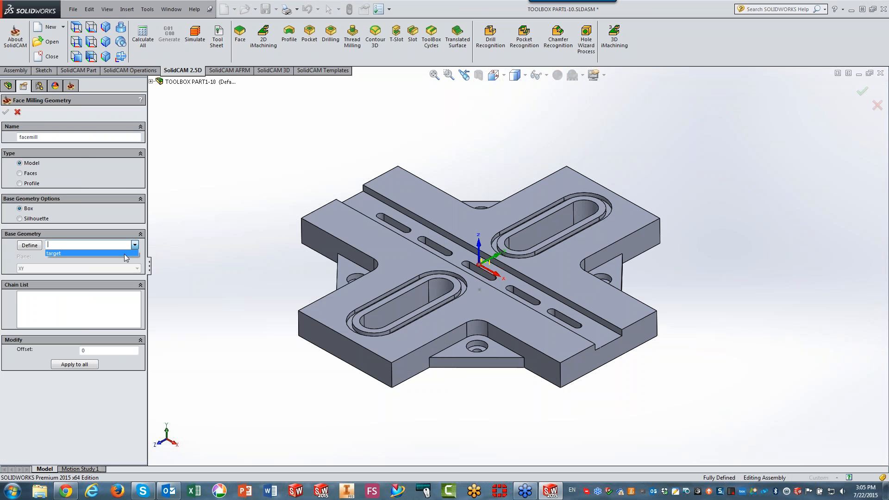
click(126, 254)
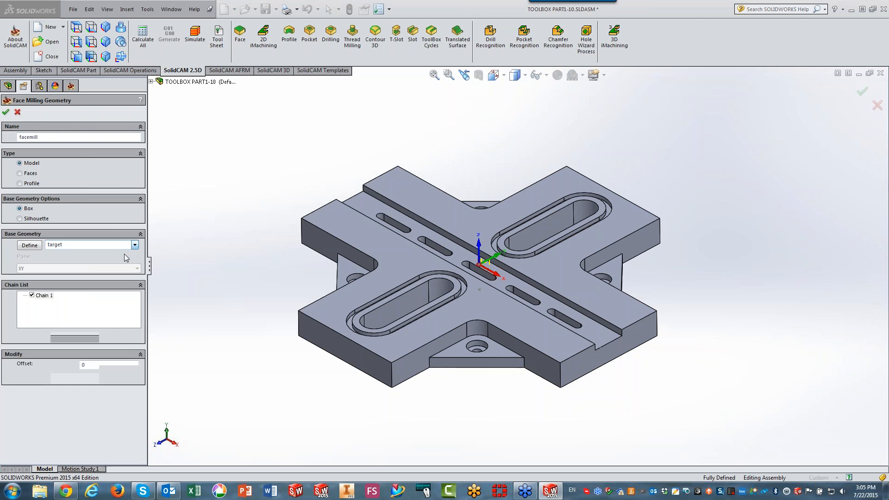
click(6, 113)
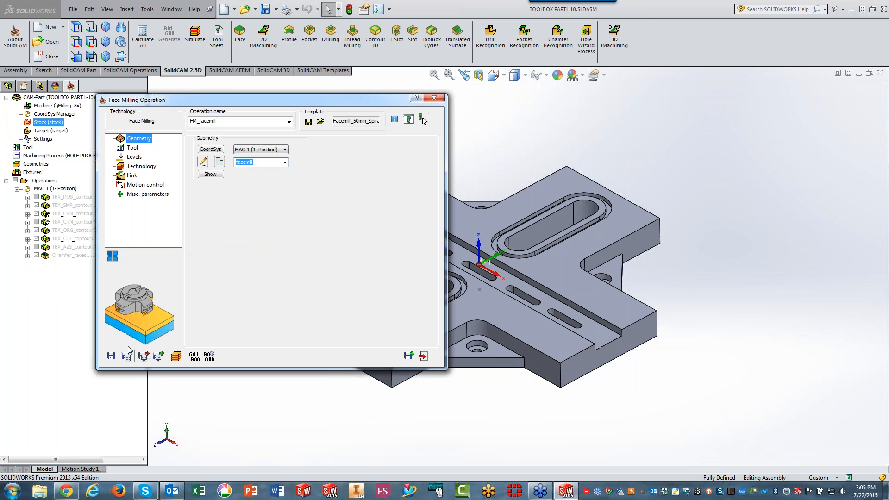
click(126, 357)
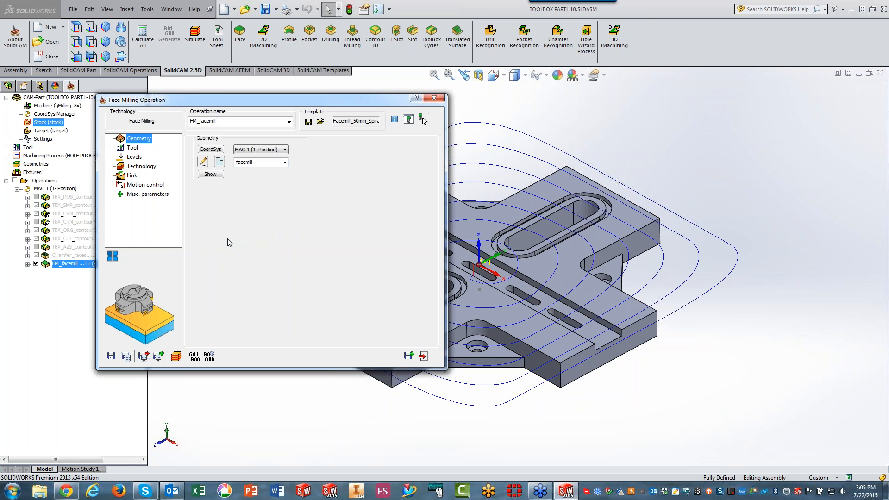
Step: Review the face milling operation's tool, levels and technology parameters, exit it and hide its toolpath
click(132, 147)
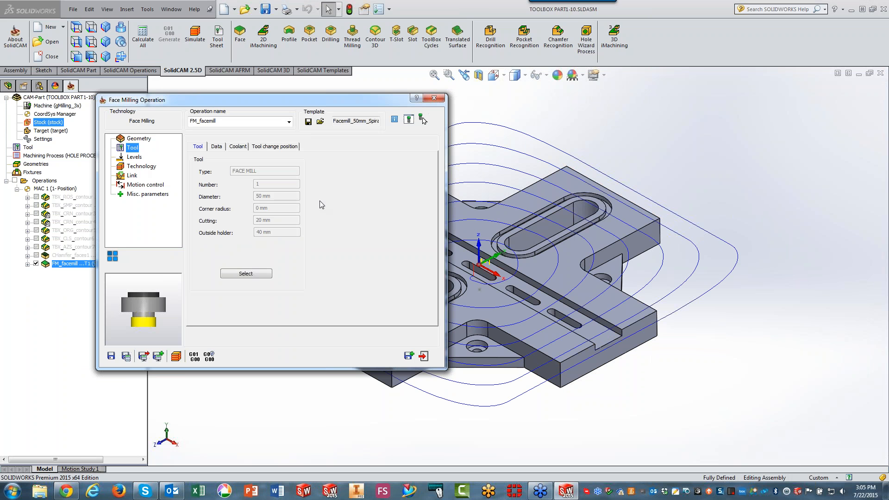
click(134, 157)
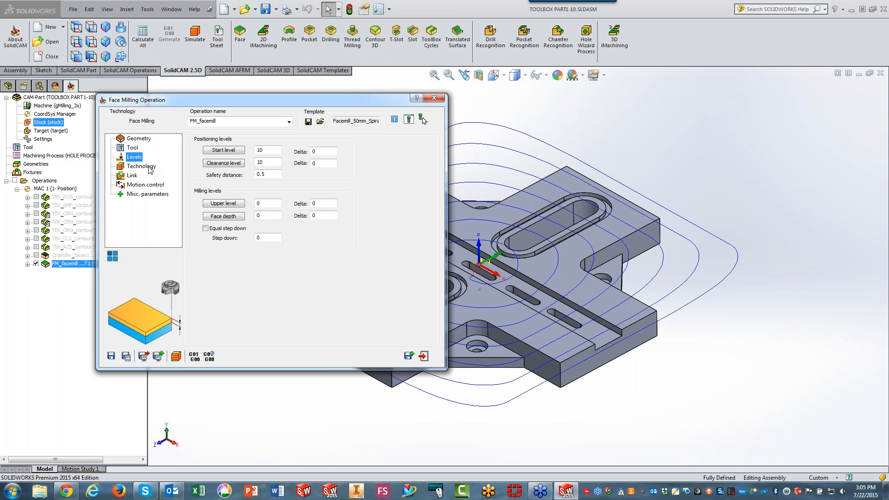
click(141, 166)
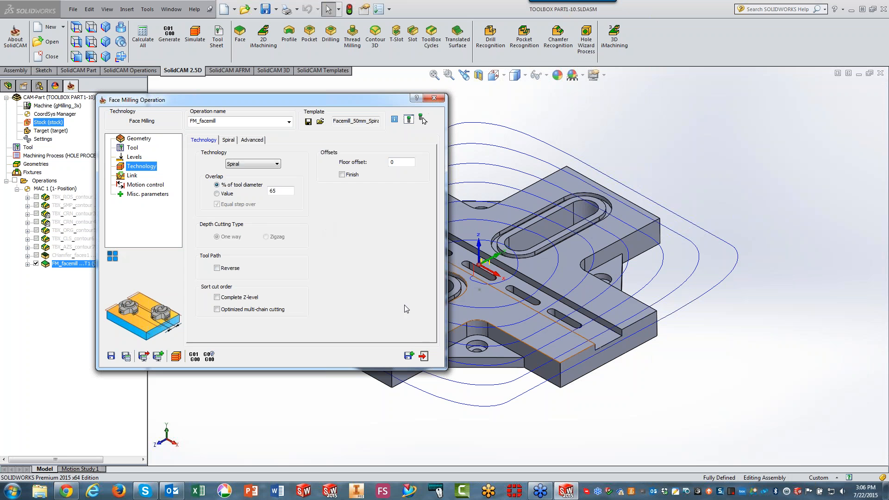
click(424, 356)
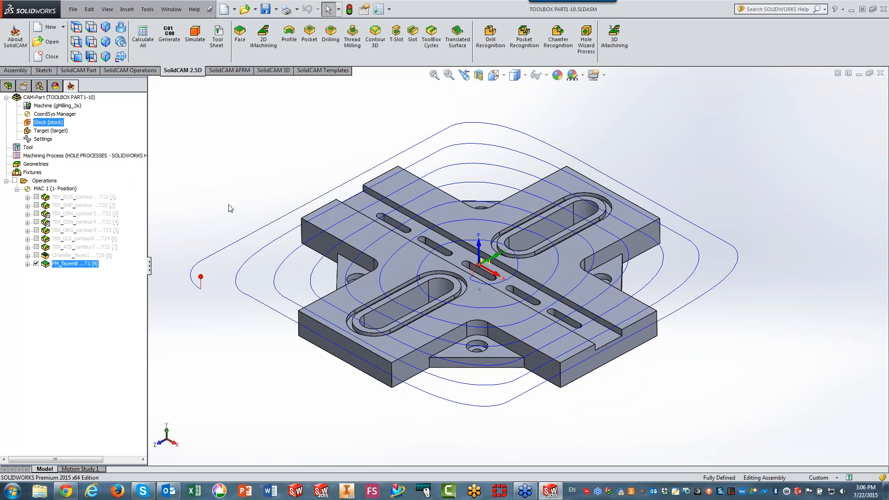
click(36, 264)
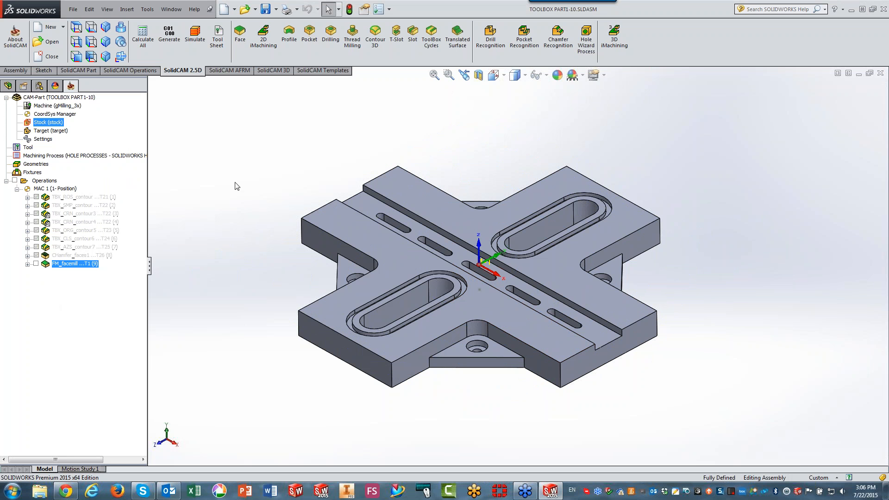
Step: Start a profile operation and define its contour around the part's lower outer edge using curve propagation
click(289, 43)
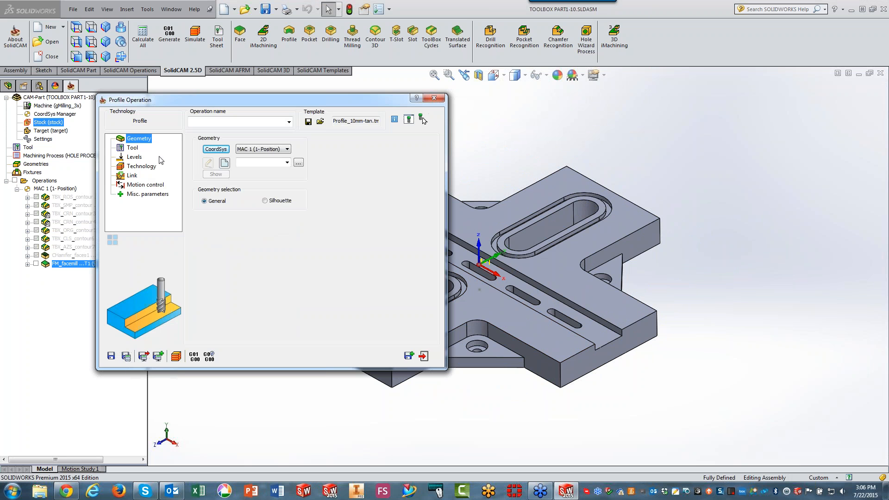
click(224, 163)
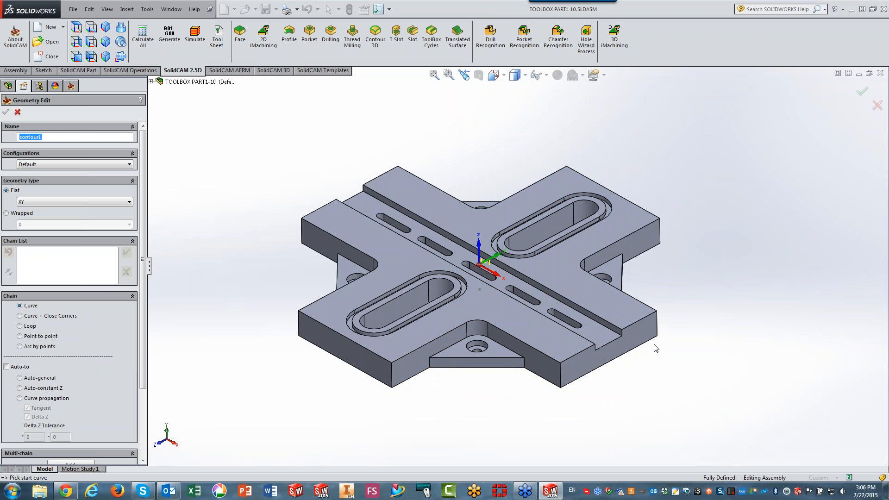
click(654, 343)
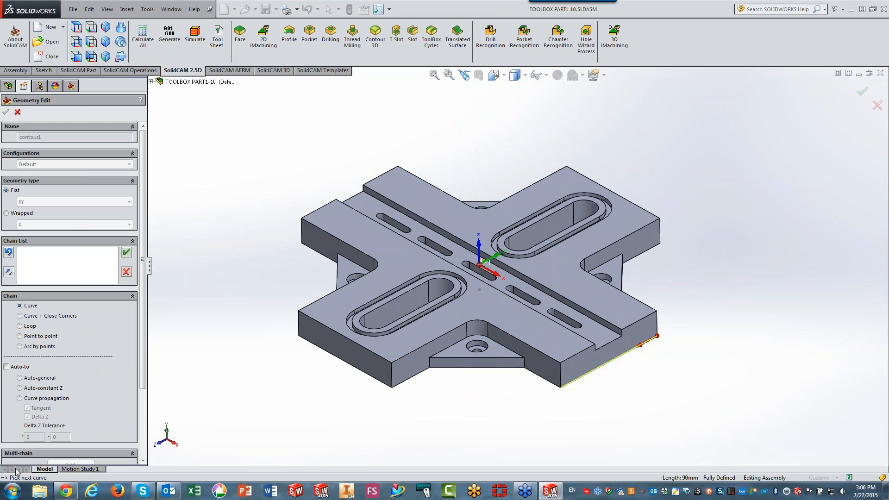
click(20, 399)
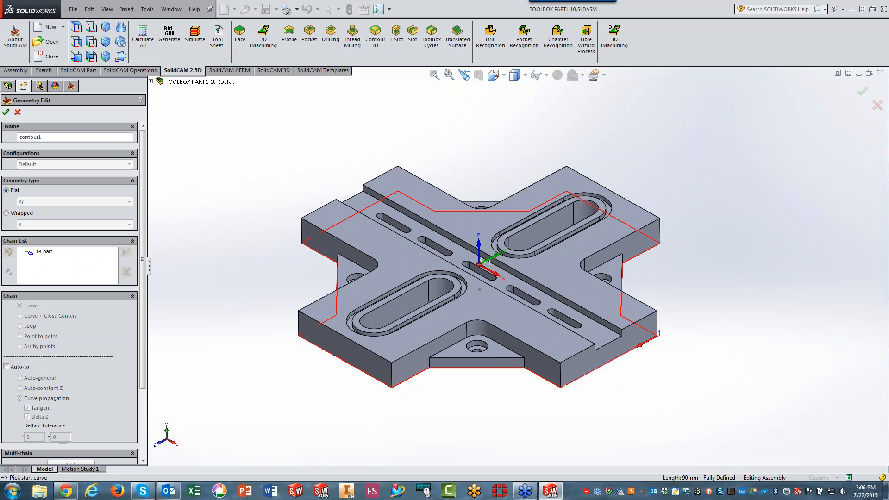
click(6, 112)
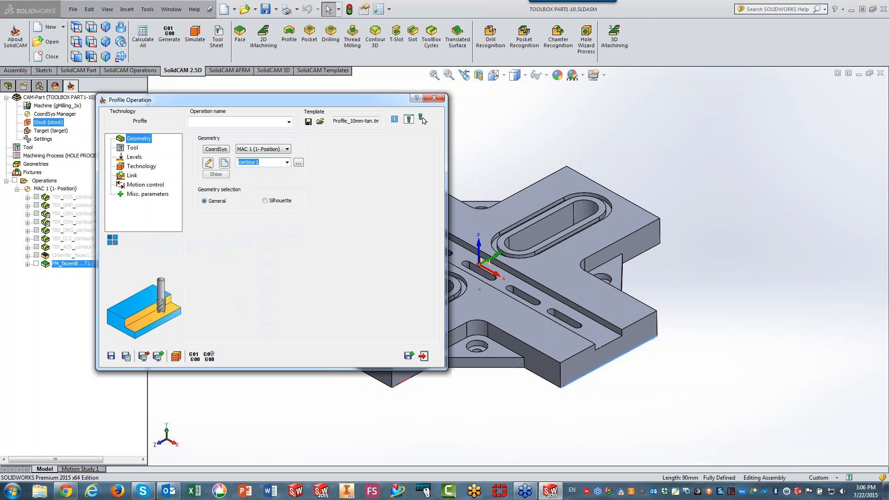
Step: Review the tool, levels and technology parameters that the template fills into the profile operation
click(133, 148)
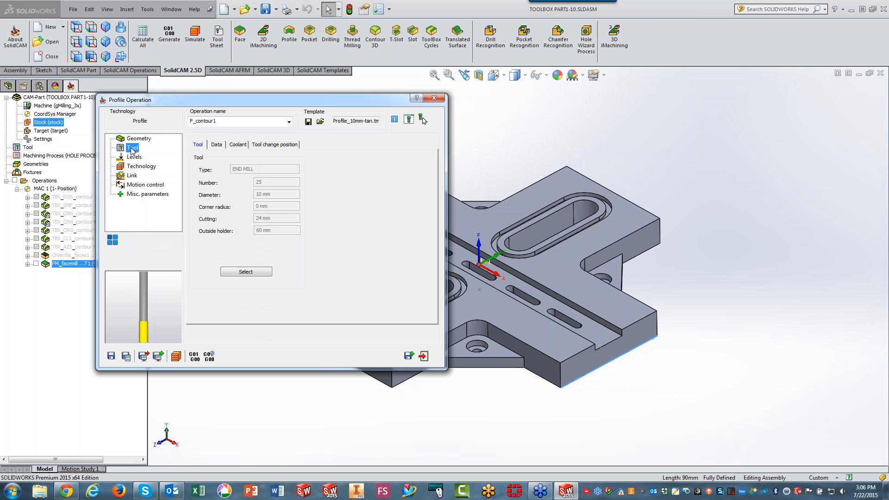
click(138, 157)
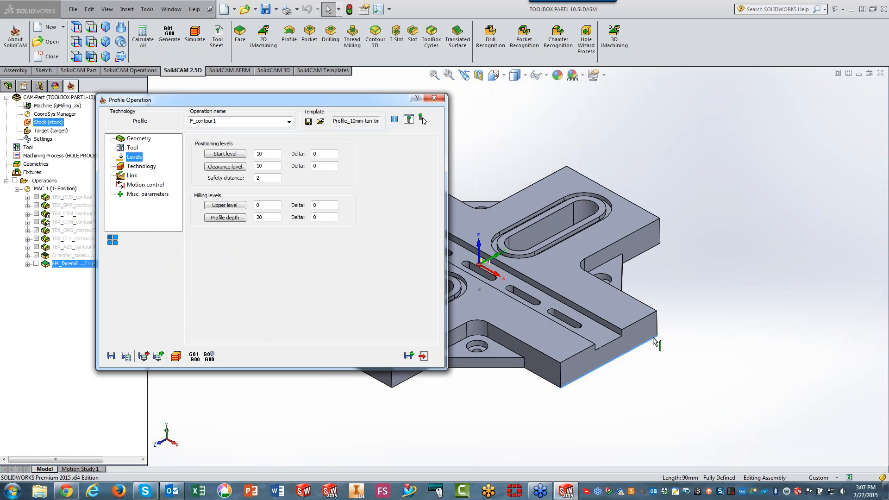
mouse_move(271, 220)
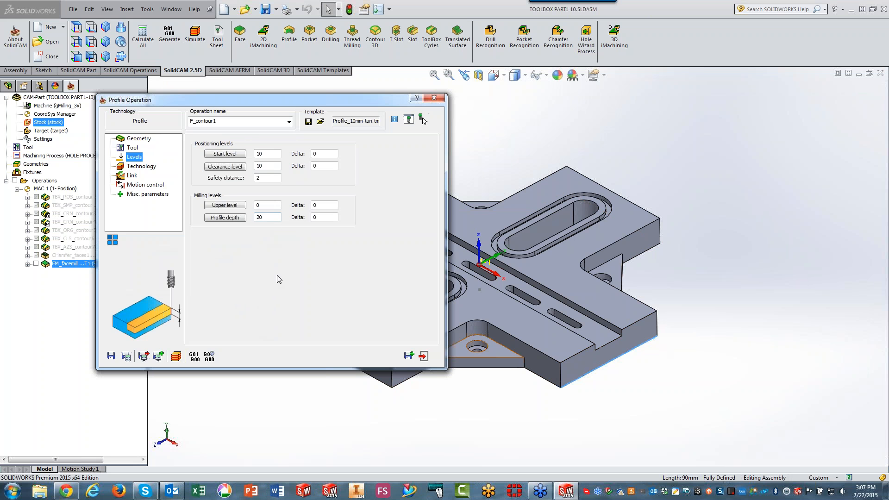
click(150, 169)
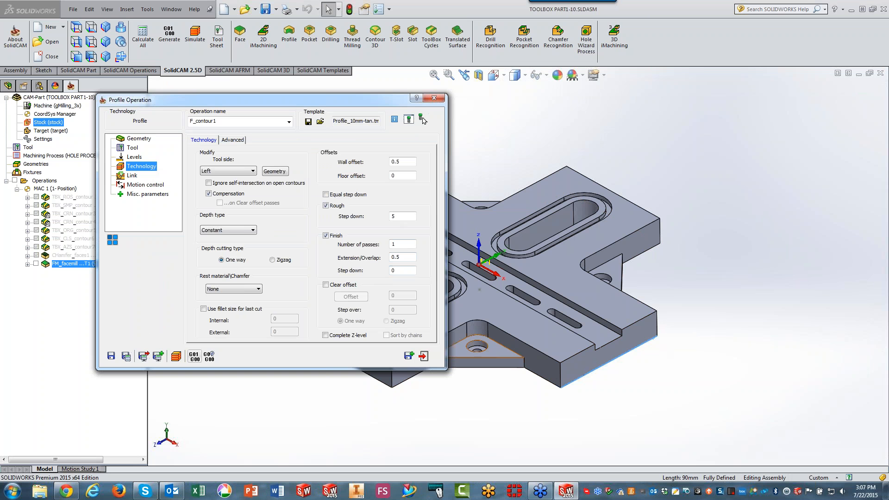
Step: Save and calculate the profile operation, exit it and hide its toolpath after viewing it
click(126, 356)
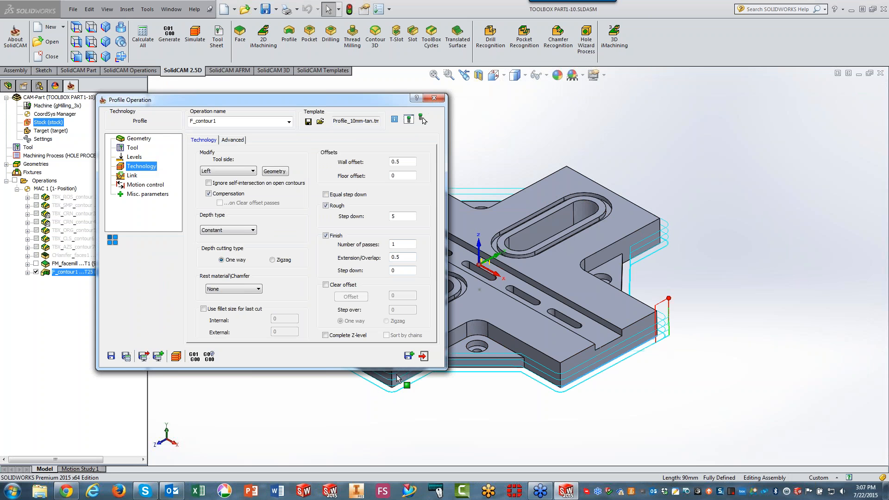
click(423, 357)
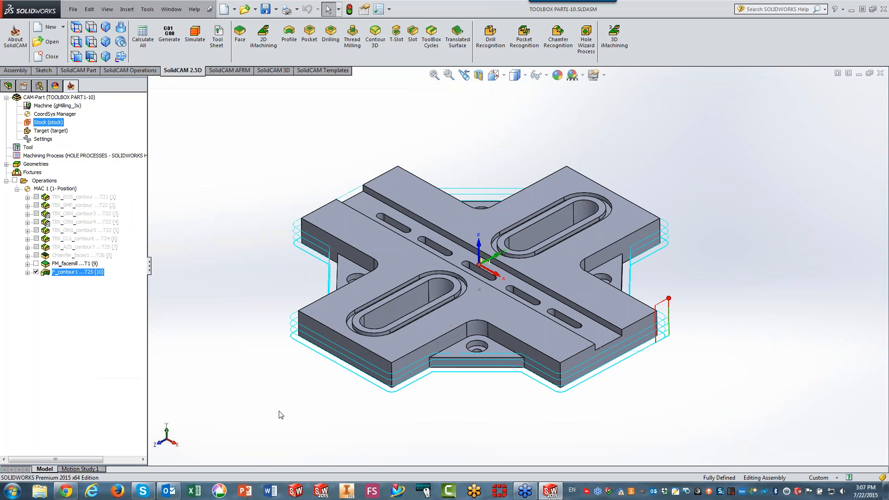
mouse_move(438, 423)
middle_down()
mouse_move(445, 385)
mouse_move(428, 427)
mouse_move(443, 433)
mouse_move(440, 424)
middle_up()
click(36, 273)
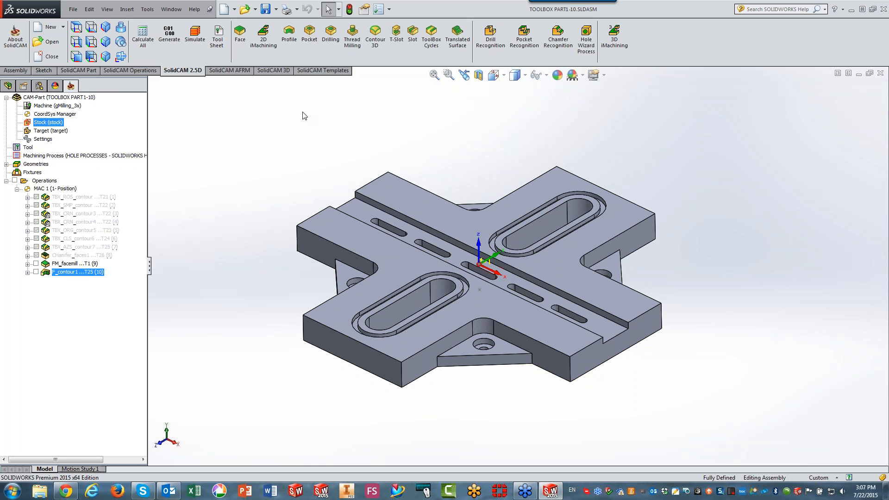
Step: Examine the default operation templates in the general CAM settings and leave them without changes
click(91, 68)
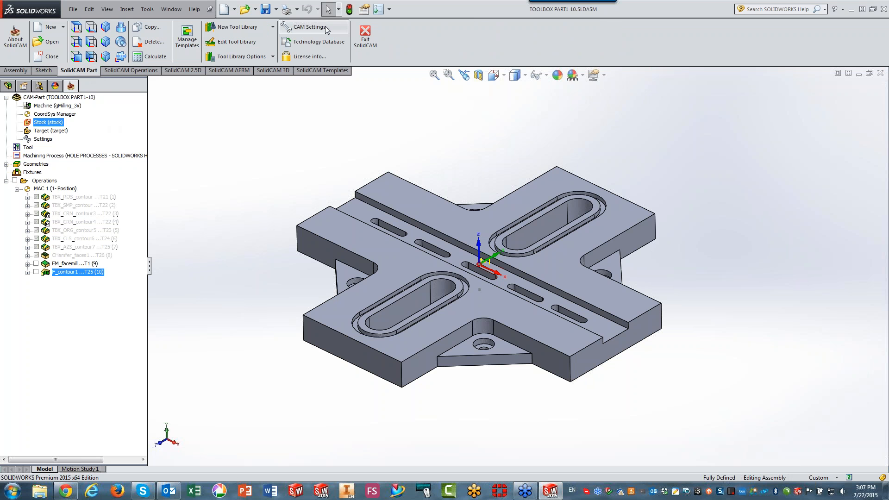
click(326, 28)
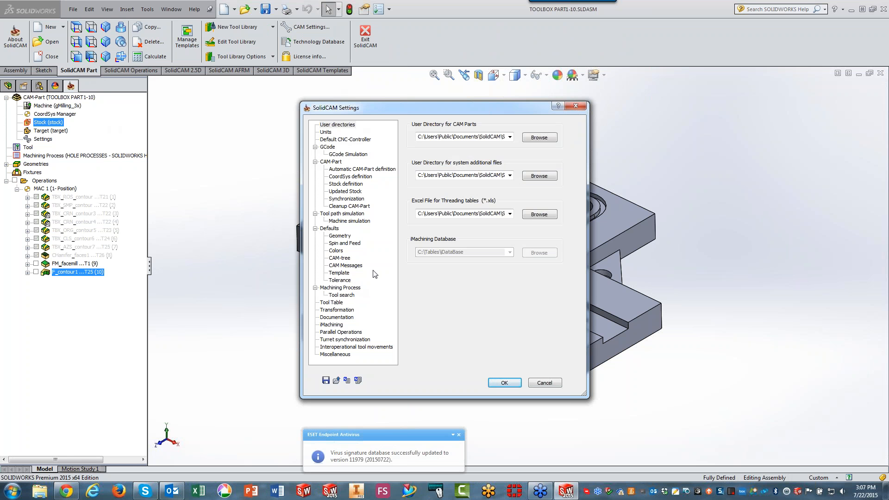
click(343, 276)
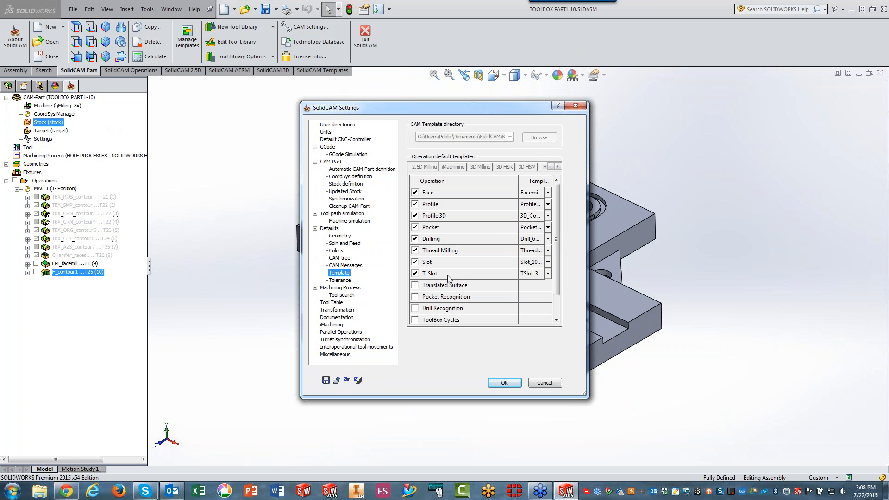
click(544, 383)
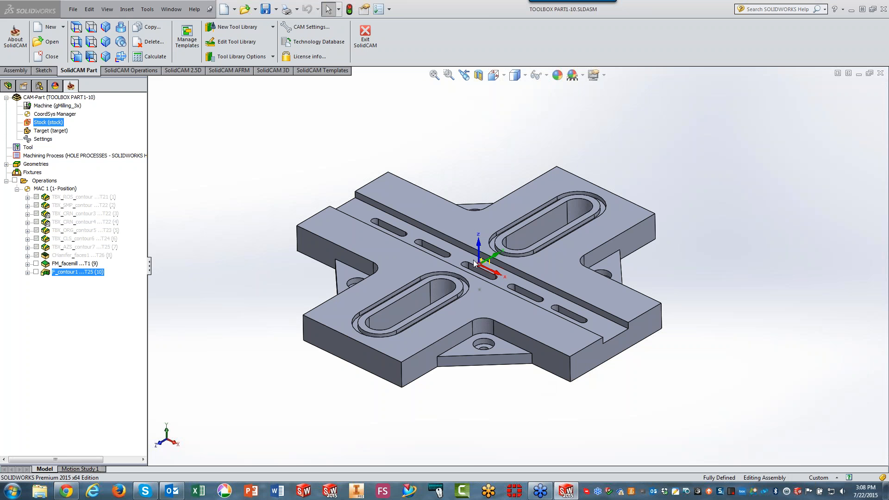
Step: Open the default operation templates in the CAM-Part's own settings and try switching the Face template off and back on
click(41, 139)
double_click(41, 140)
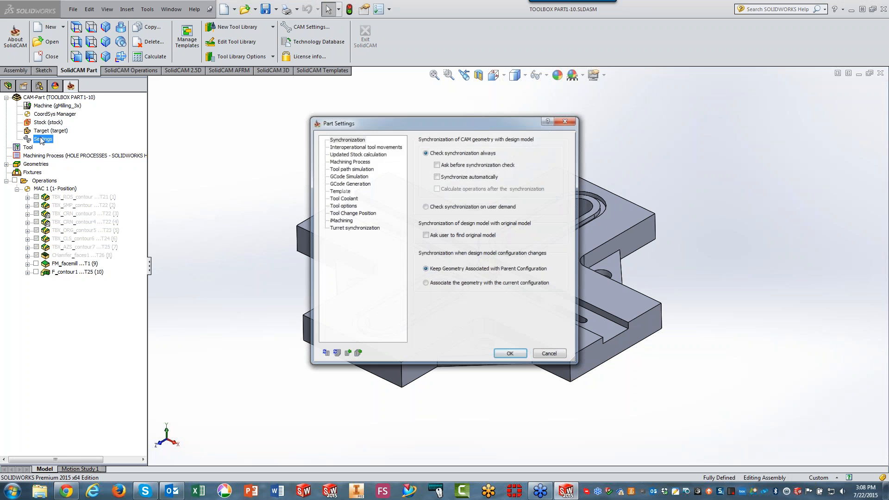
click(339, 192)
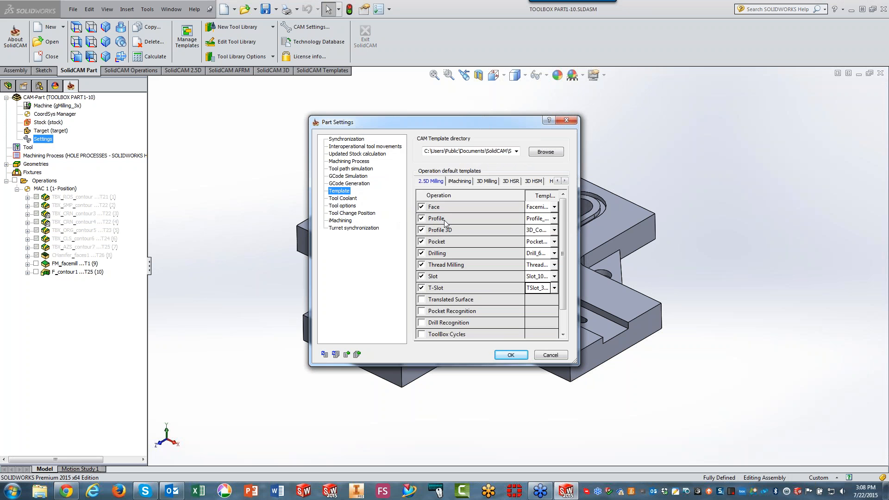
click(555, 219)
click(422, 207)
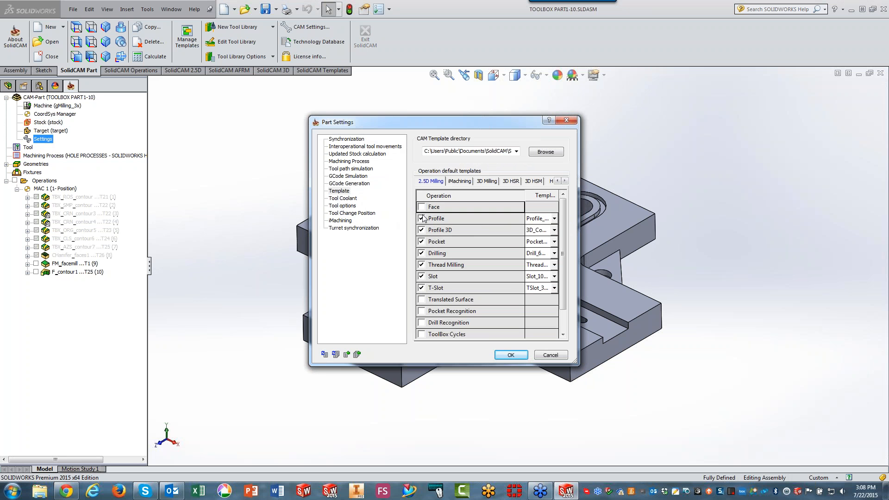
click(422, 207)
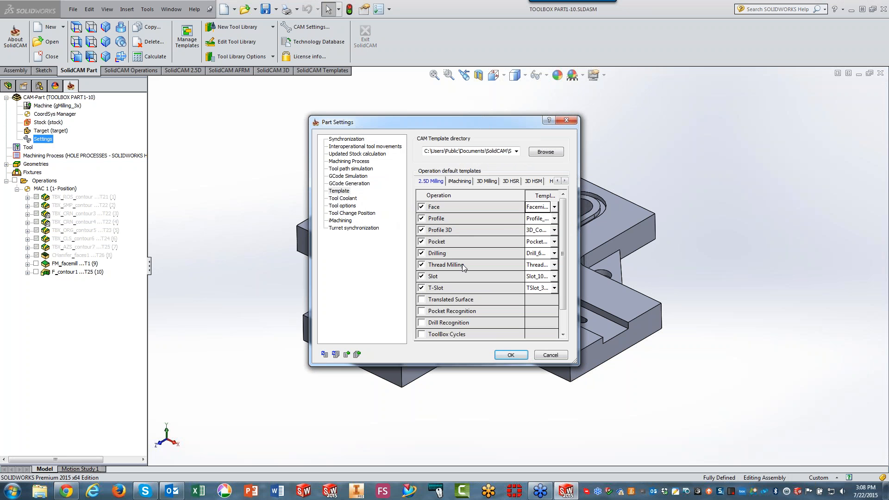
Step: Disable the part's default templates for all 2.5D Milling operations from Face through T-Slot and accept the settings
click(422, 207)
click(422, 218)
click(421, 229)
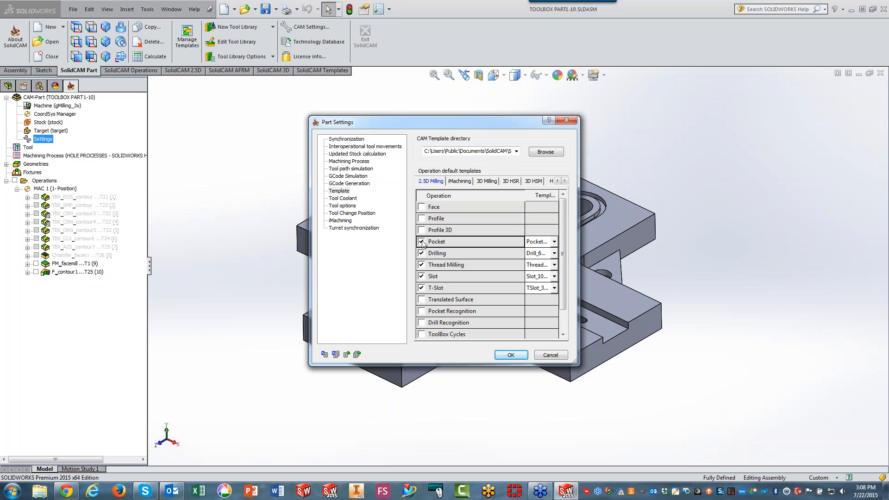
click(422, 241)
click(422, 252)
click(422, 264)
click(421, 276)
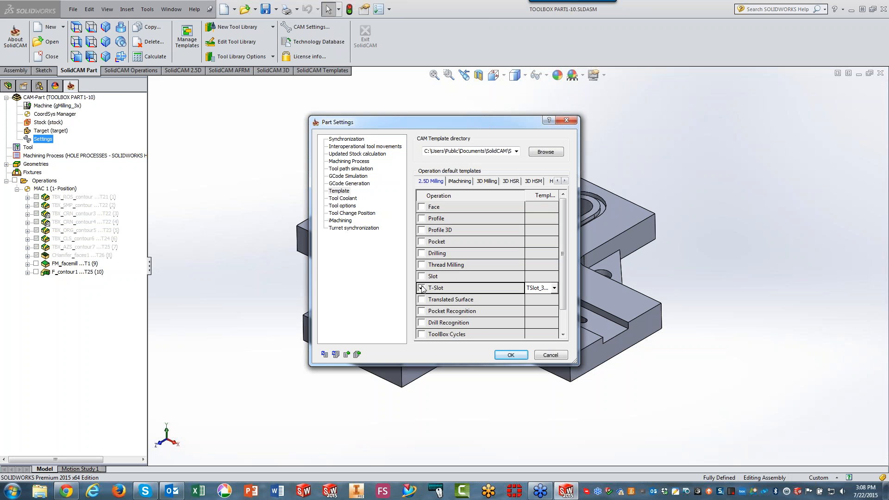
click(421, 288)
click(511, 355)
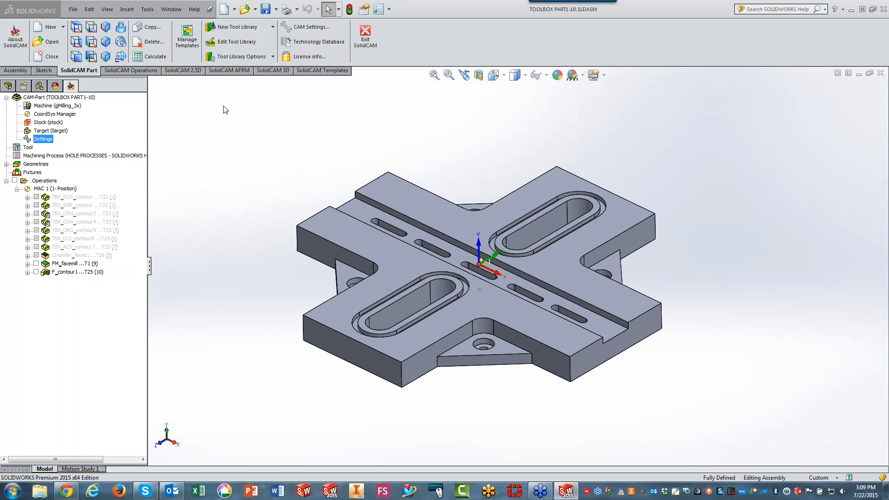
Step: Start a 2.5D pocket operation and load the Pocket_6mm template into it
click(198, 70)
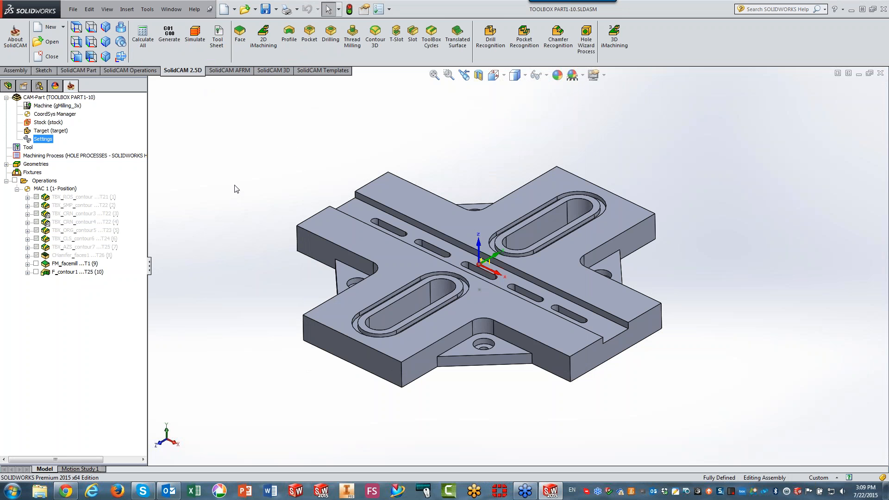
click(304, 37)
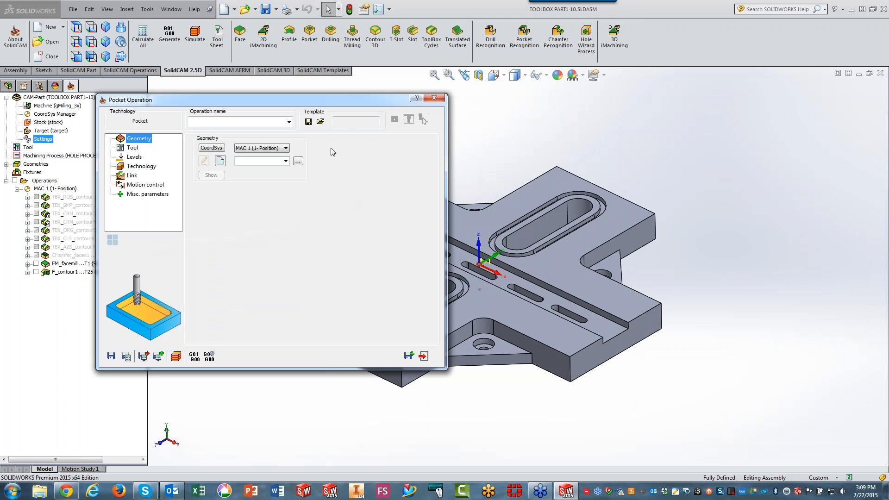
click(320, 122)
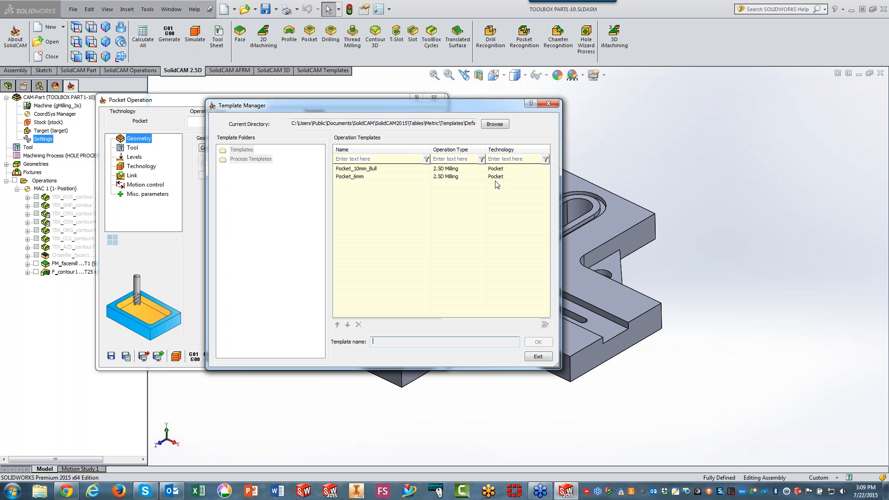
click(356, 178)
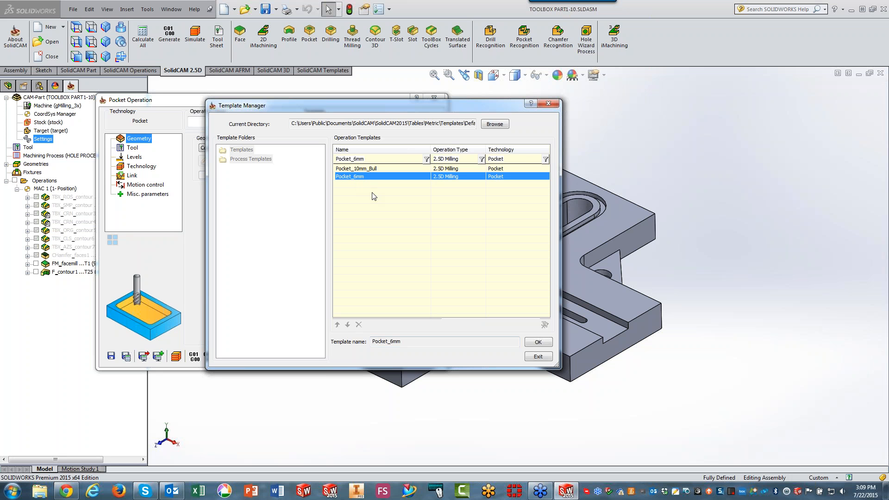
click(538, 342)
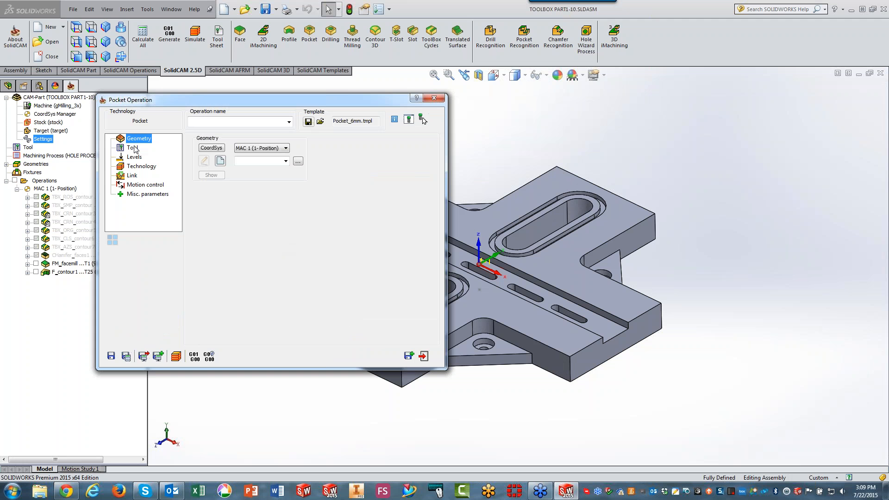
Step: Define the pocket geometry as a closed chain around the front large slot's inner lower edge using curve propagation
click(220, 161)
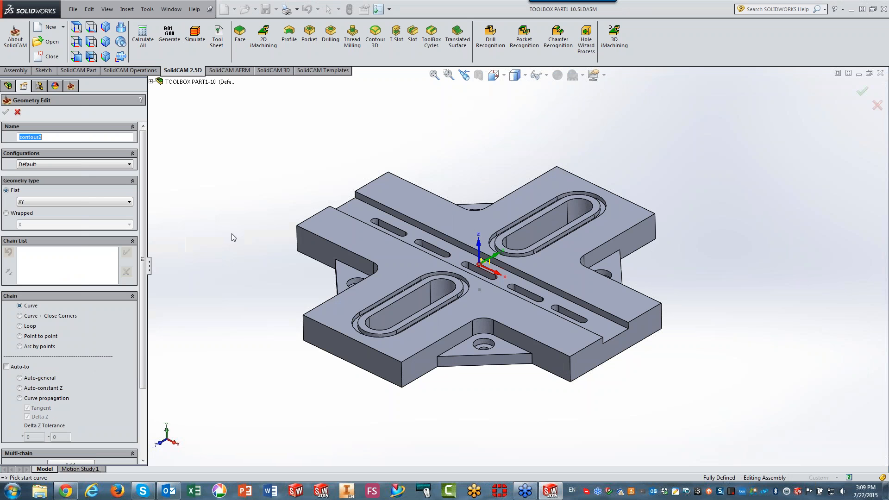
middle_drag(232, 234, 235, 290)
scroll(235, 290, up, 1)
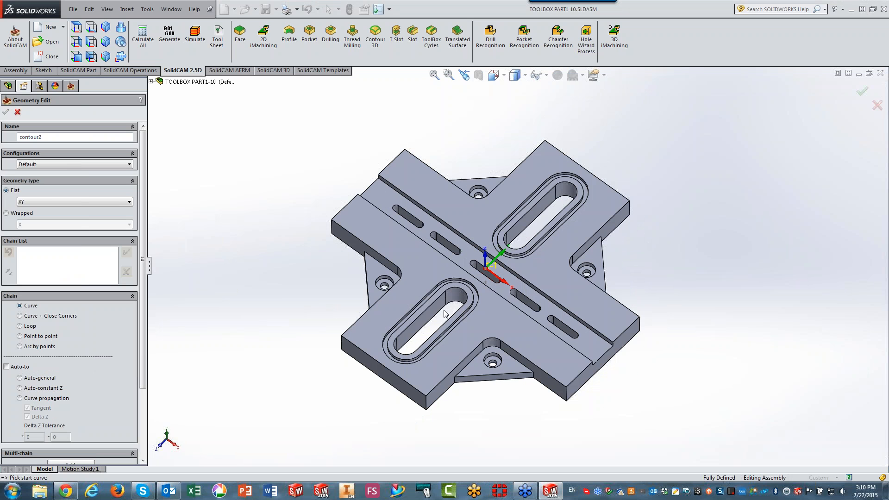
click(442, 308)
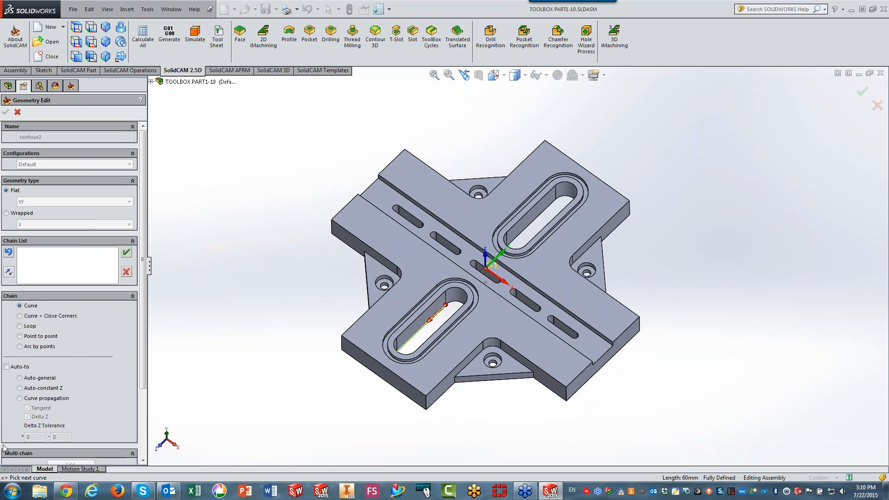
click(19, 399)
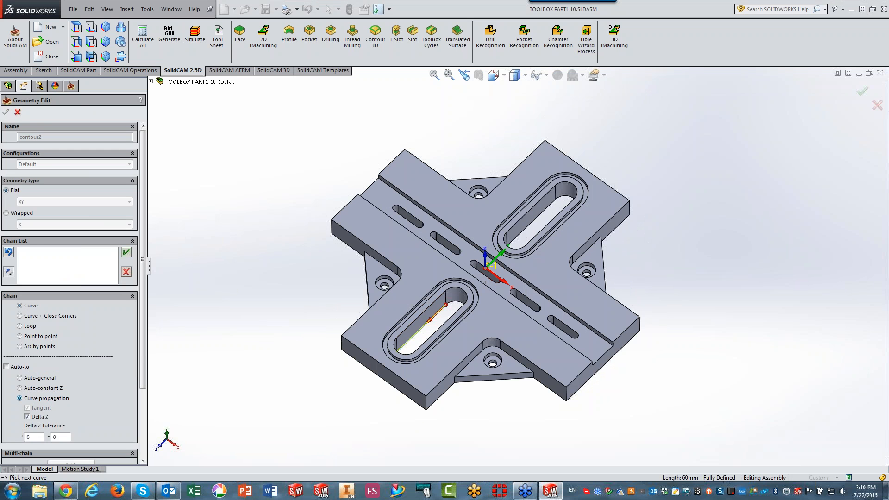
click(6, 111)
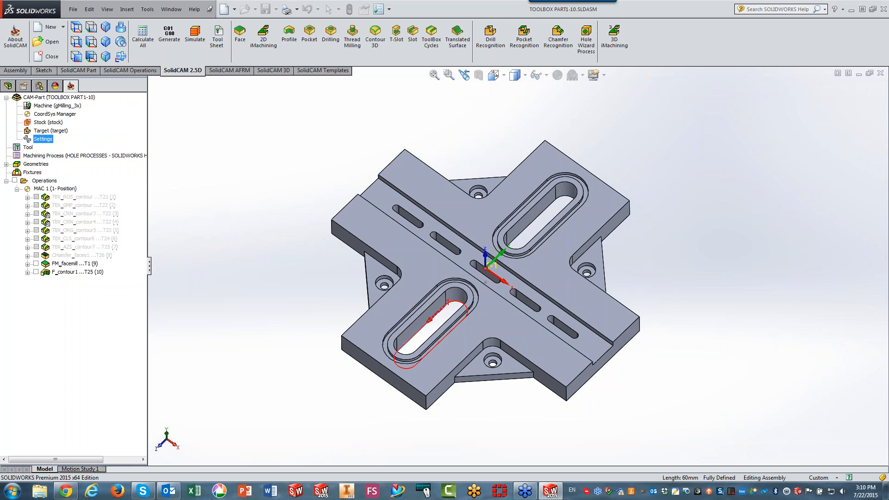
Step: Review the levels, technology and link parameters that the template fills into the pocket operation
click(135, 158)
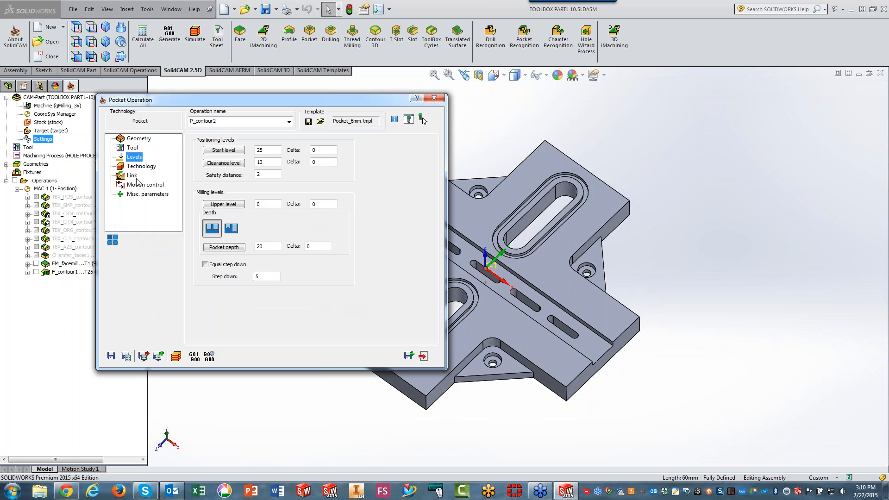
click(135, 168)
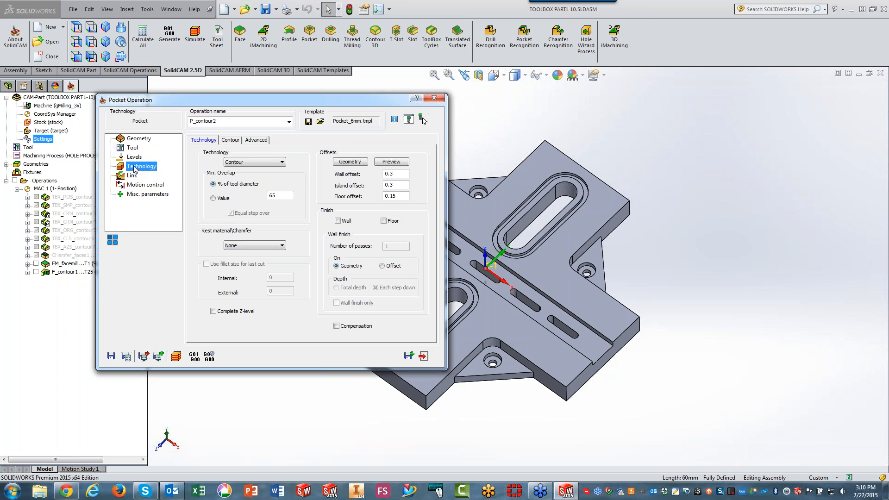
click(132, 176)
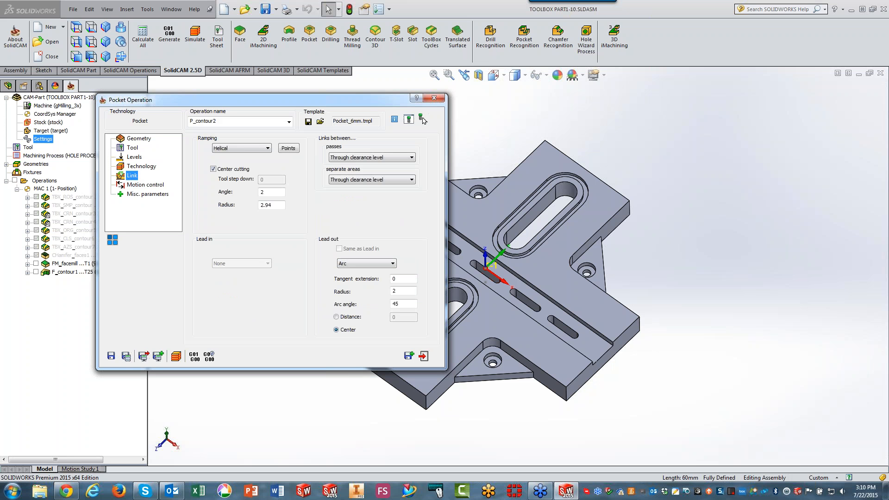
Step: Save and calculate the pocket operation, then exit it and hide its toolpath after viewing it
click(423, 119)
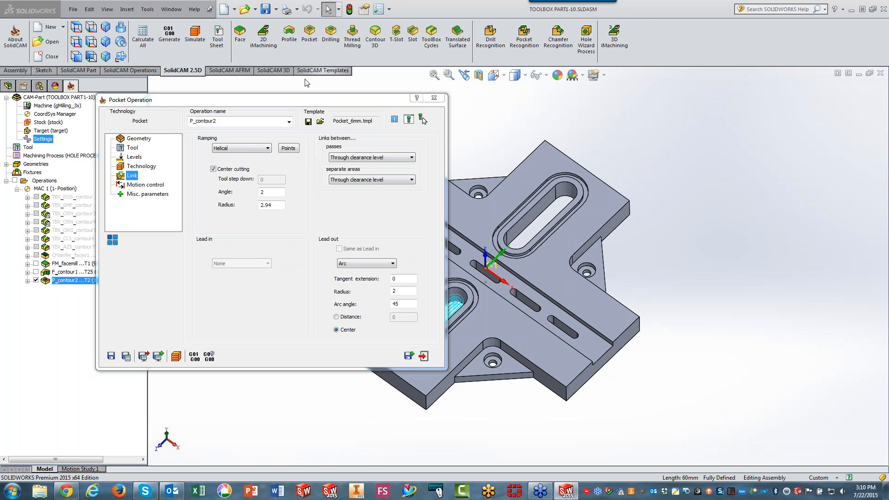
drag(310, 102, 726, 91)
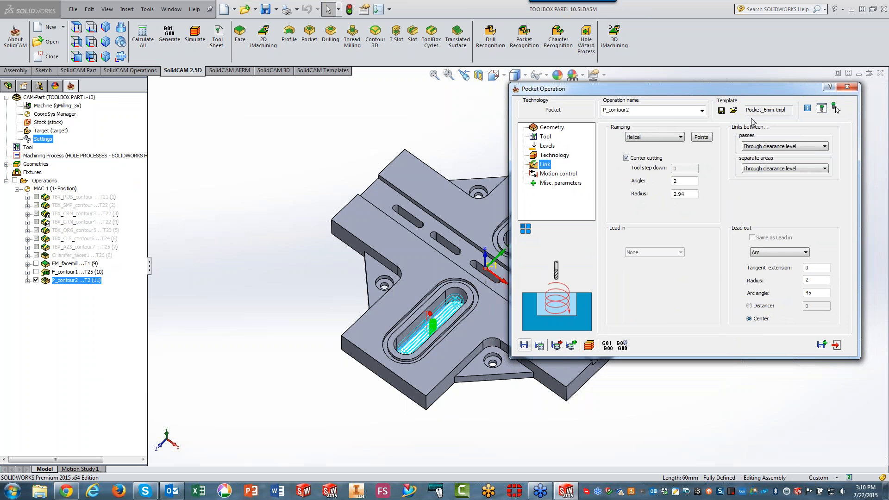
click(555, 156)
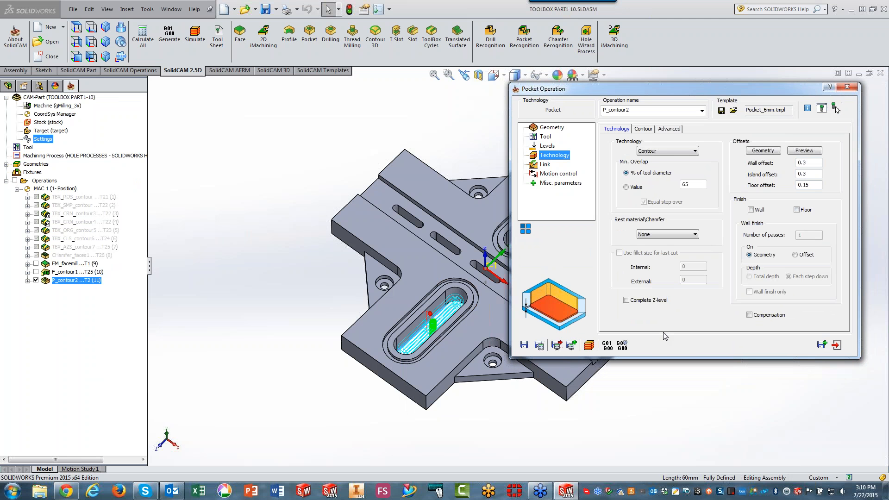
click(836, 346)
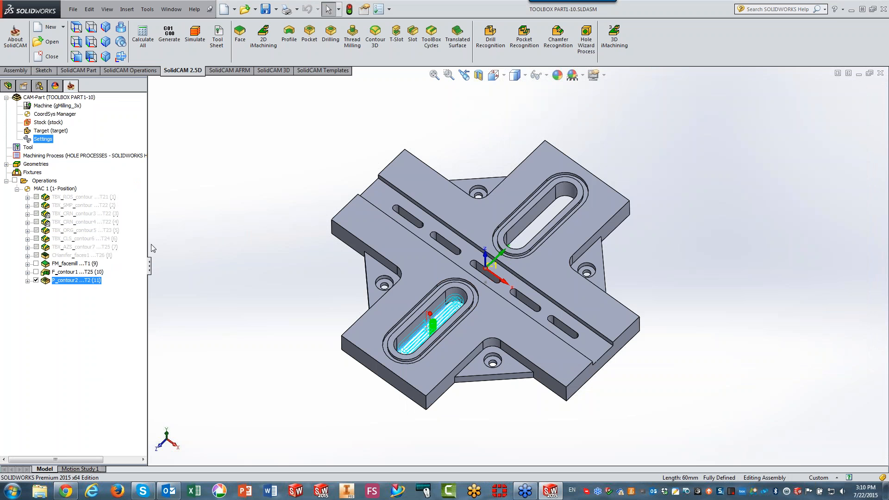
click(36, 280)
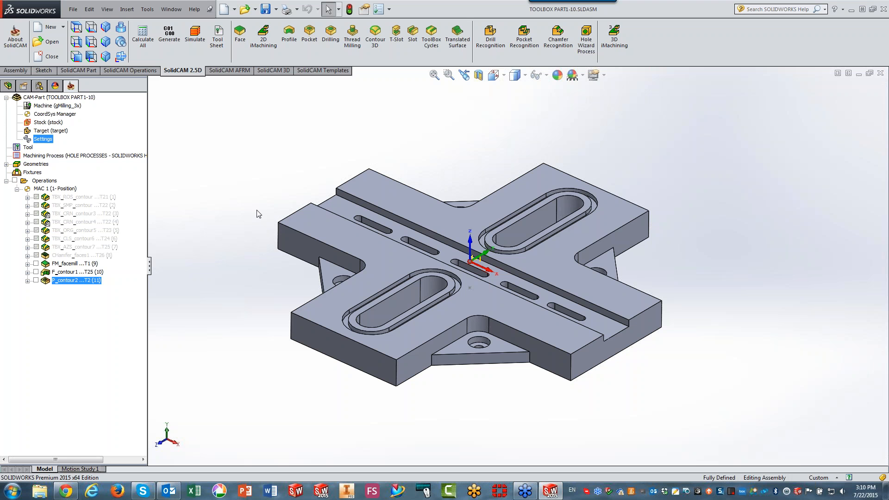
Step: Examine the side walls and rounded inner corner at the part's front, above the triangular mounting tab
click(557, 355)
click(480, 327)
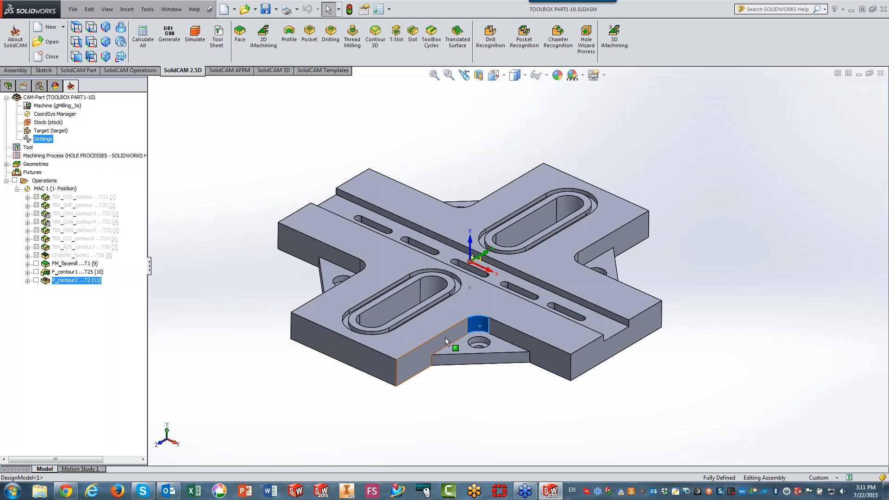
click(446, 338)
click(442, 402)
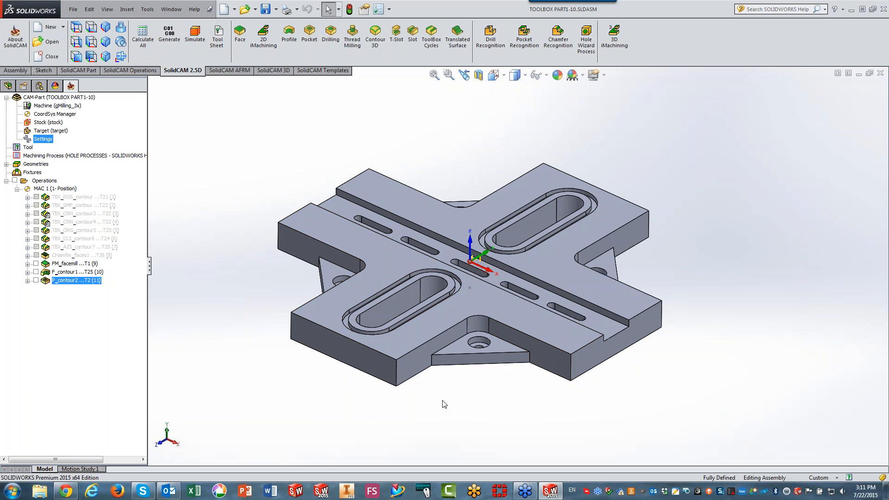
click(551, 372)
click(499, 407)
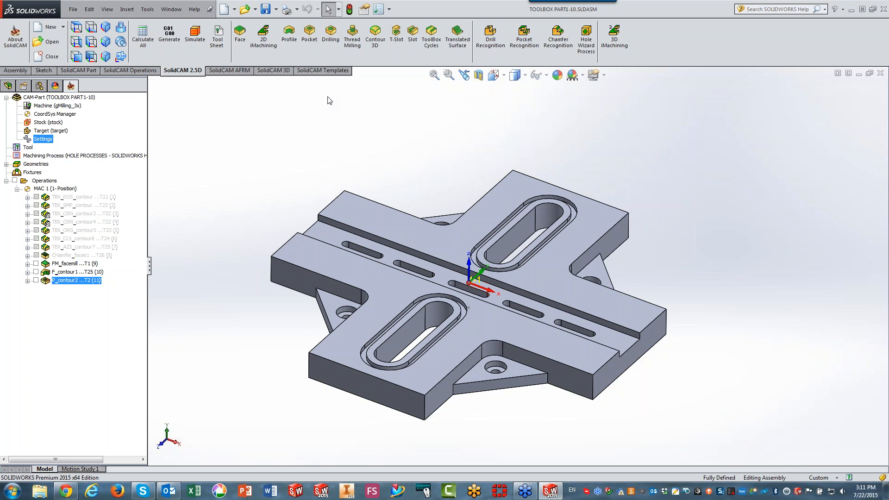
Step: Start a profile operation and define an open contour along the front inner corner's two straight upper edges and connecting arc
click(291, 40)
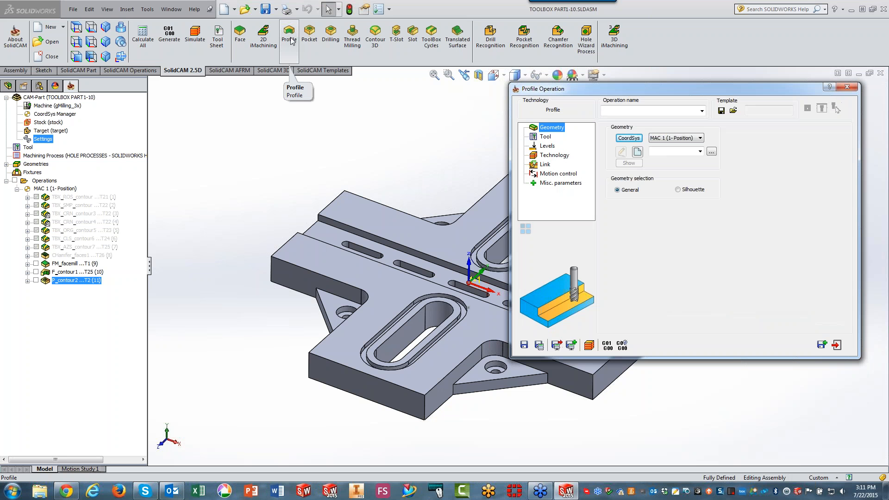
click(638, 152)
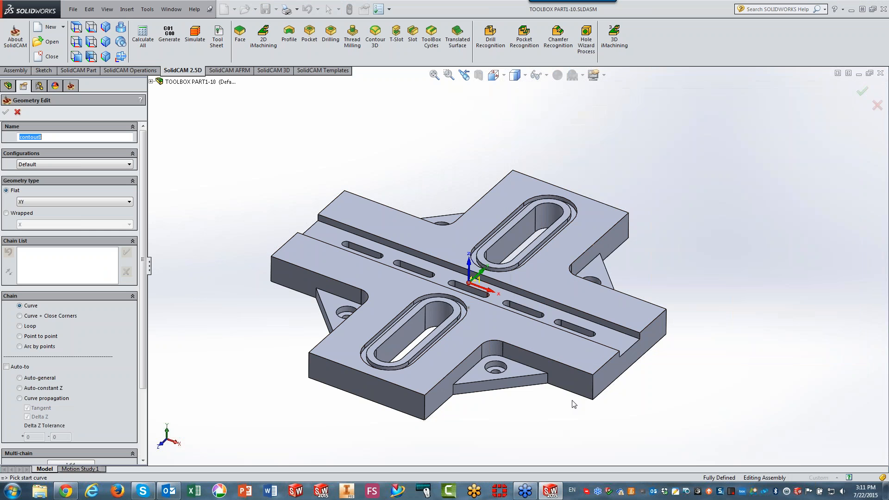
click(489, 345)
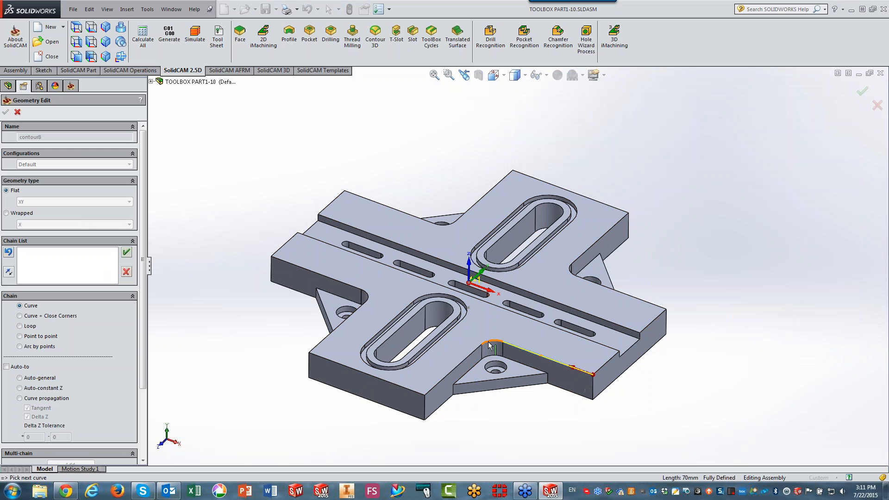
click(489, 345)
click(472, 353)
click(126, 252)
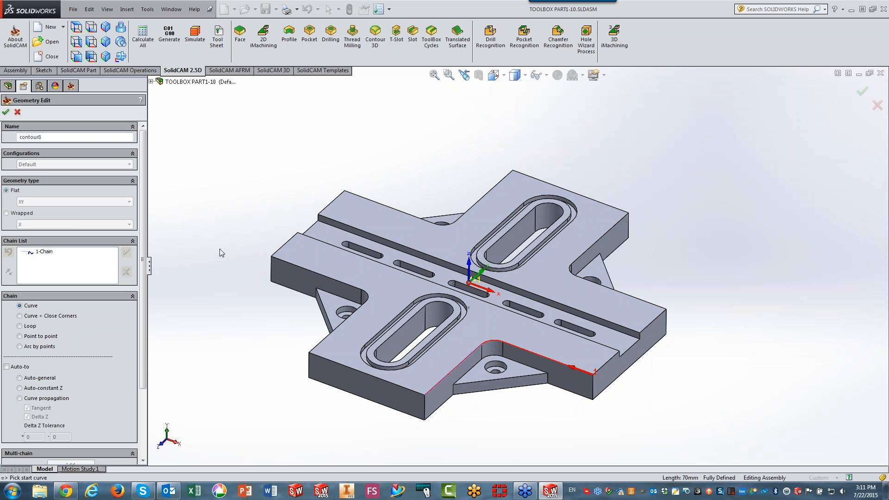
click(6, 112)
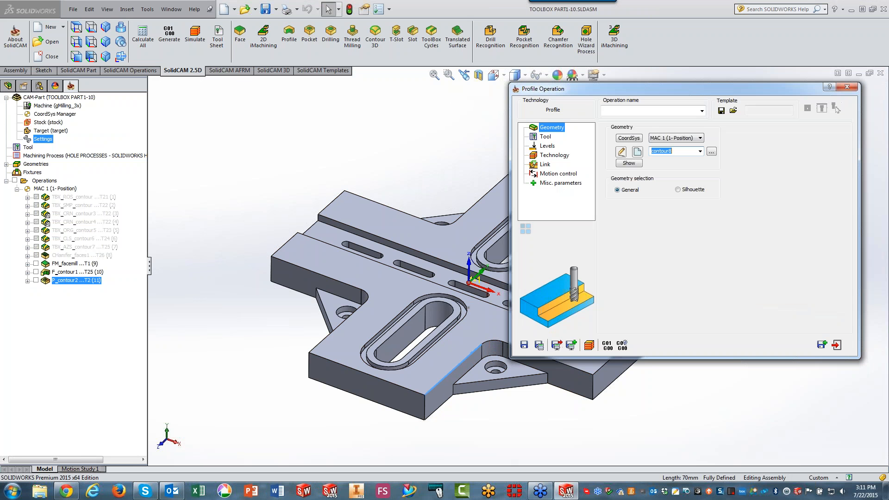
Step: Load the Profile_10mm-tan template into the profile operation and check its assigned tool
click(734, 111)
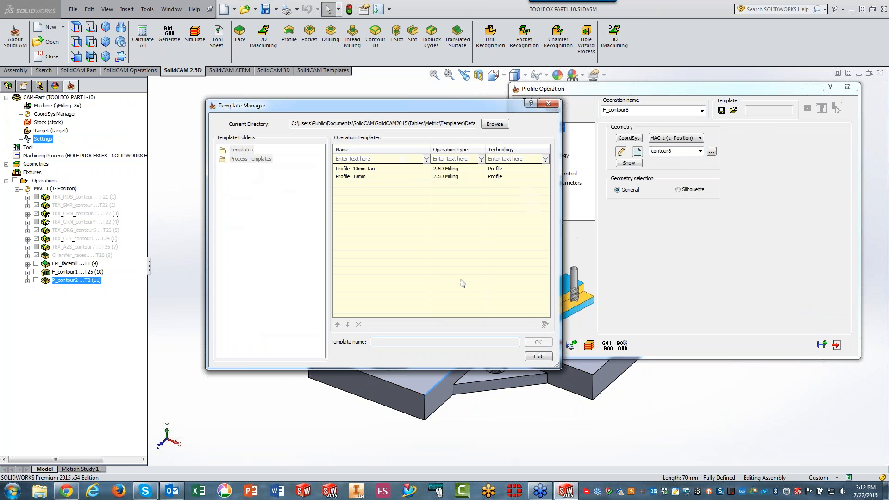
click(351, 170)
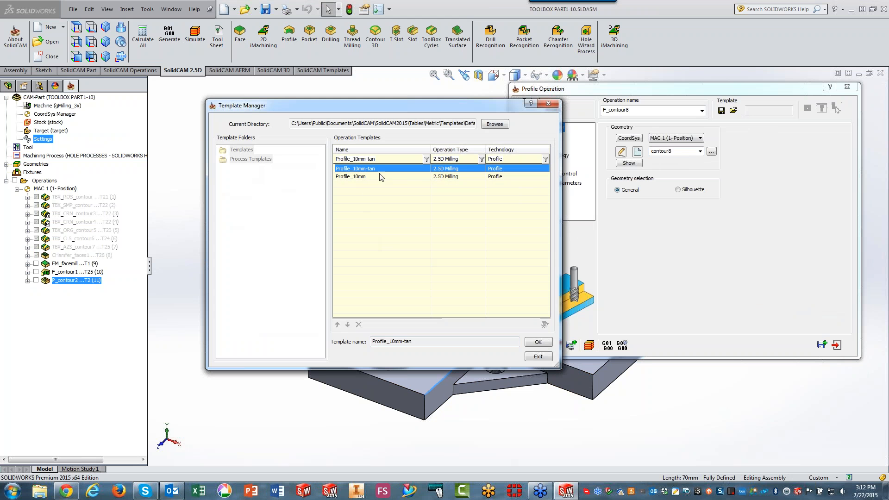
click(539, 342)
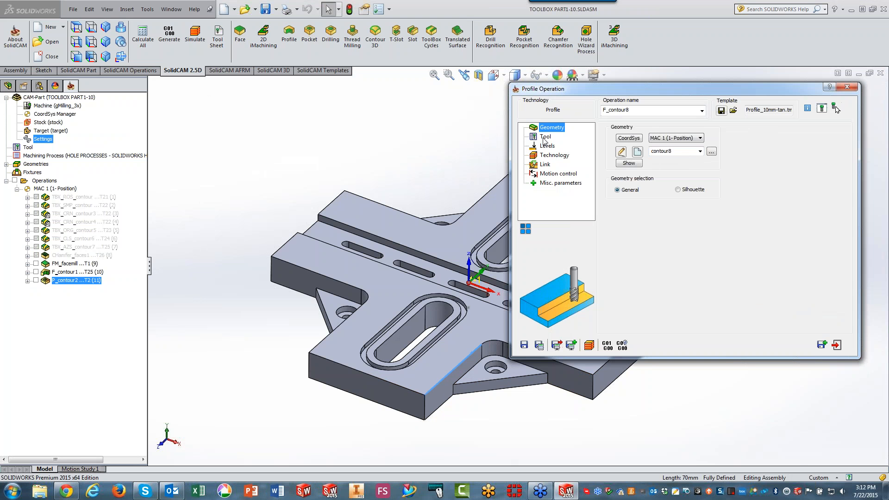
click(543, 138)
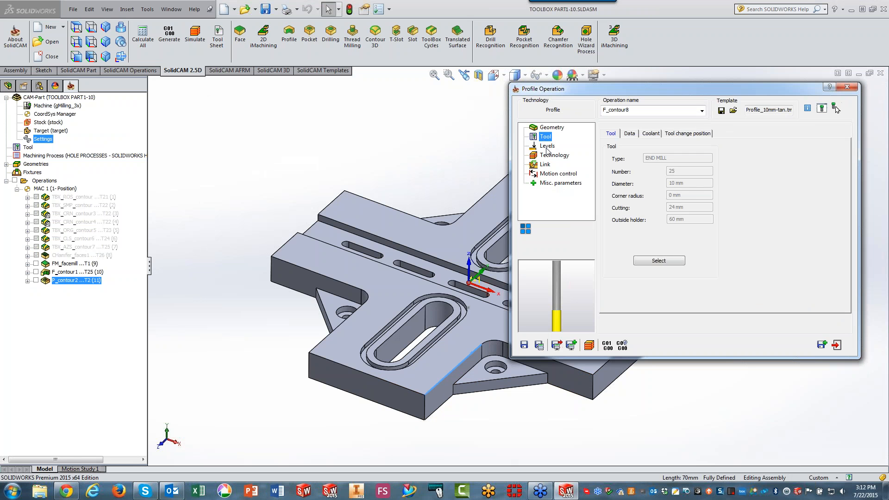
Step: Define the profile depth of 12 from the triangular tab's upper face and the upper level from the plate's top face
click(547, 148)
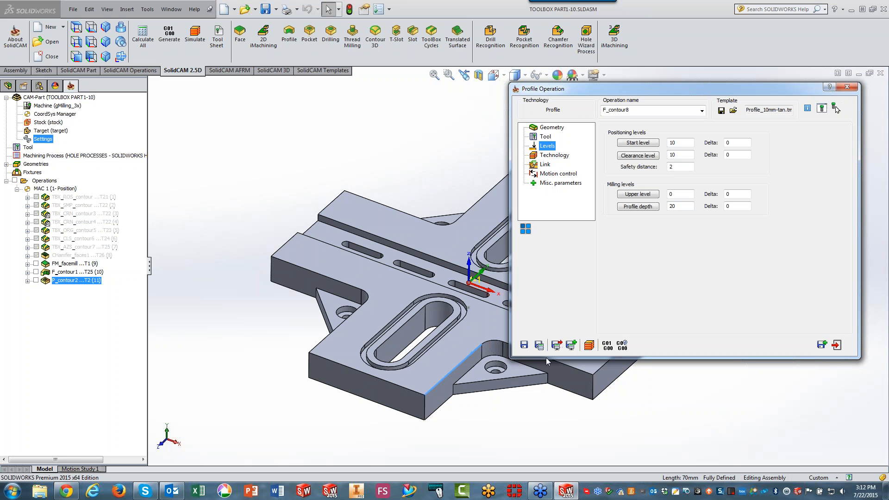
click(680, 206)
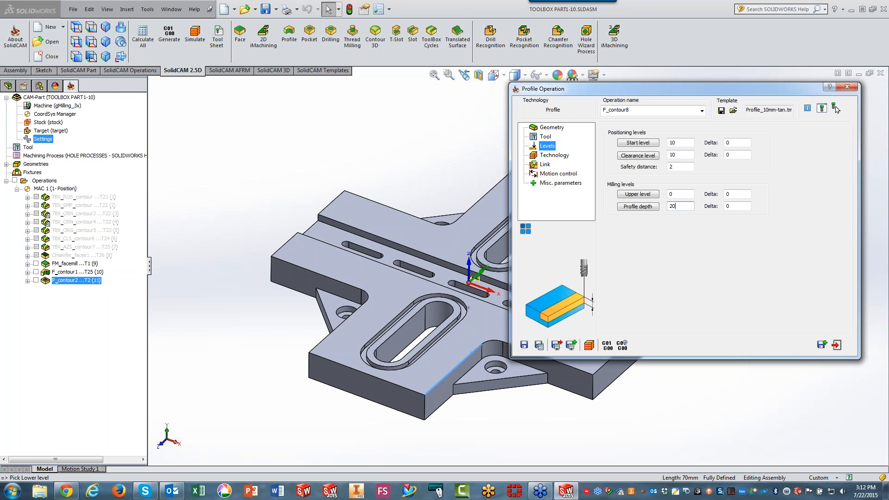
click(425, 424)
click(426, 424)
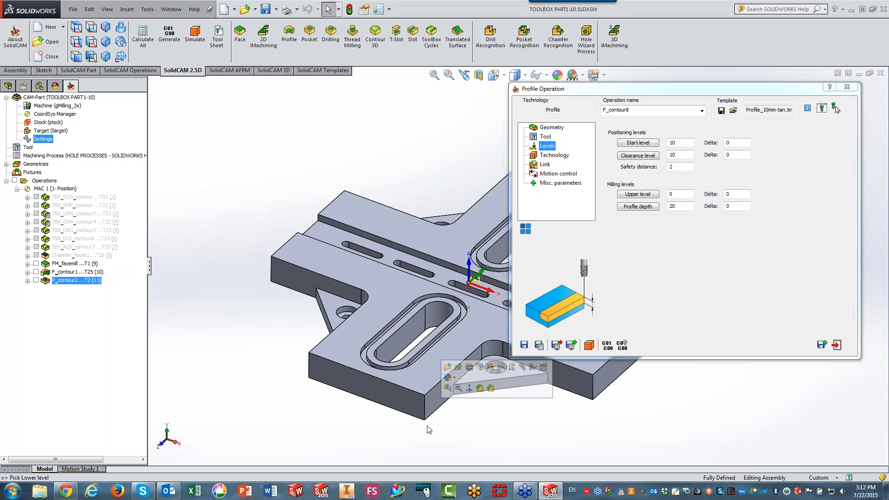
scroll(428, 432, down, 2)
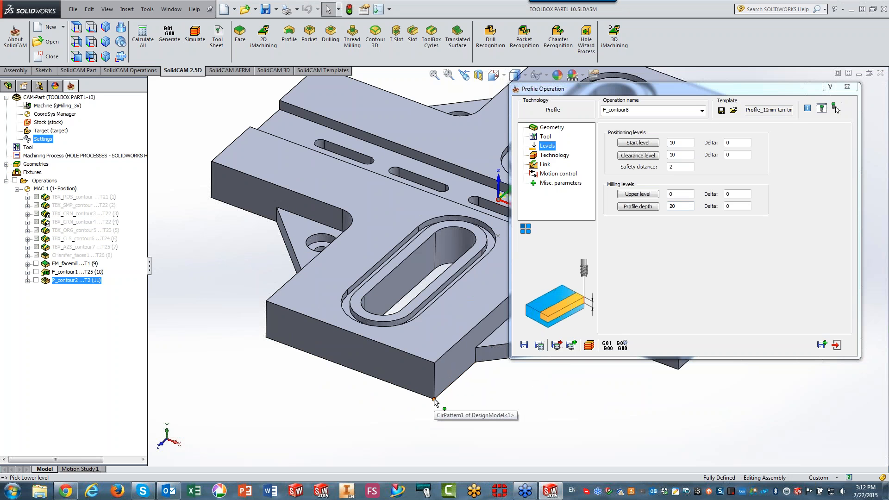
click(494, 342)
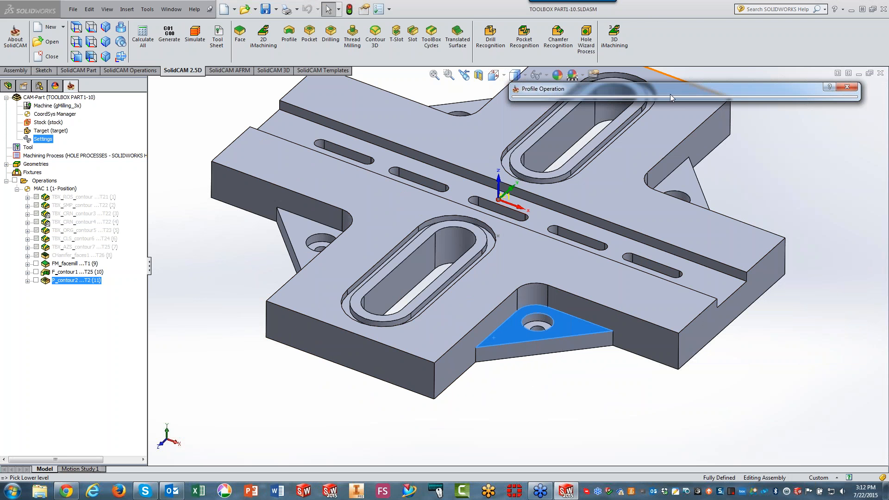
mouse_move(671, 93)
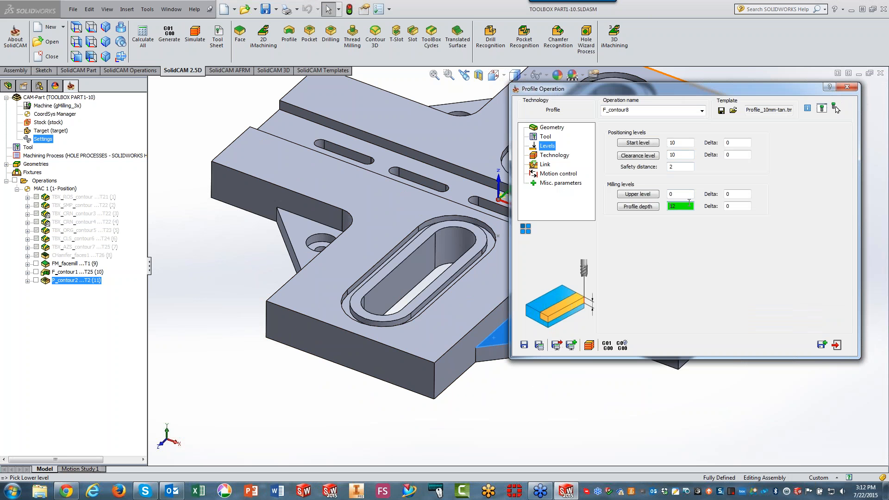
click(460, 318)
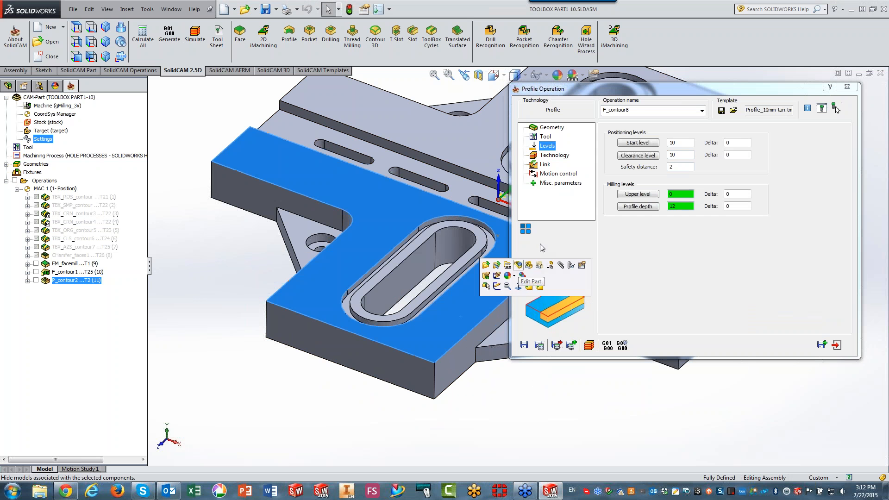
Step: Review the technology and link parameters, calculate and simulate the profile operation, and exit it
click(559, 157)
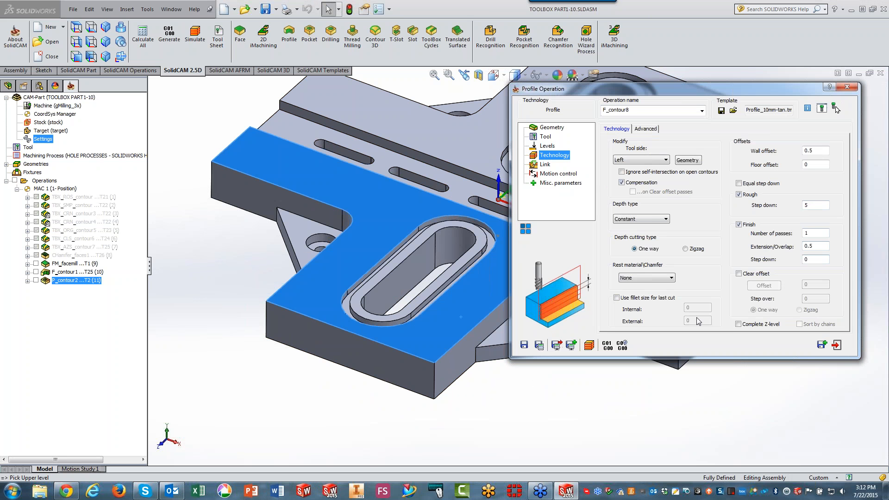
click(547, 166)
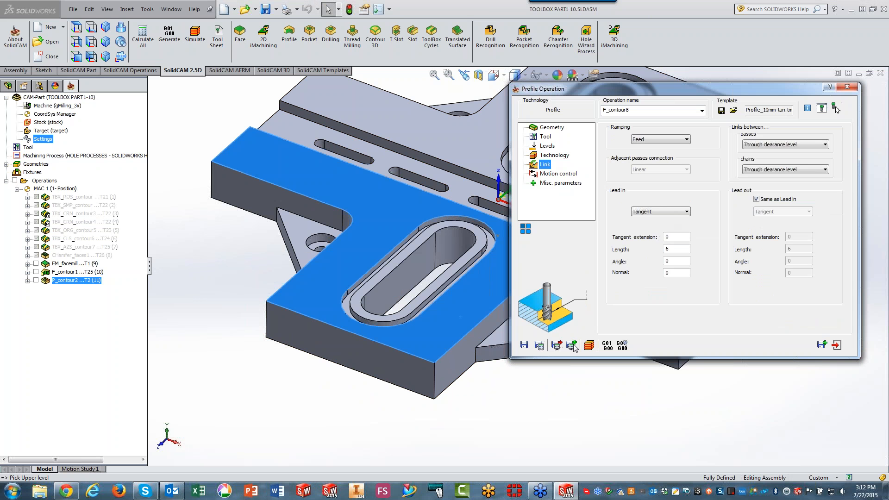
click(589, 346)
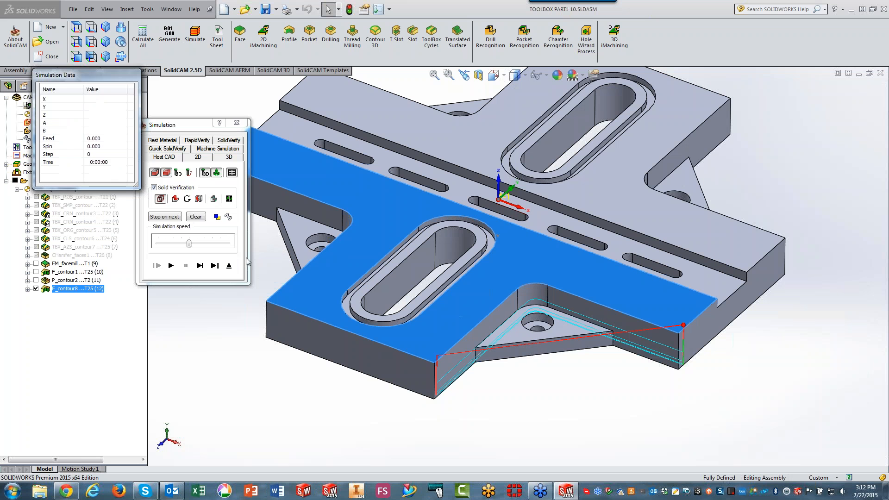
click(199, 266)
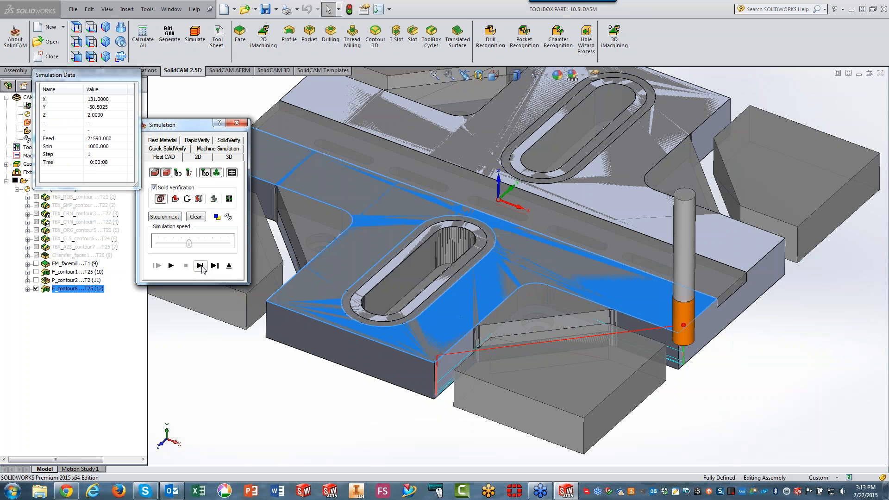
click(229, 265)
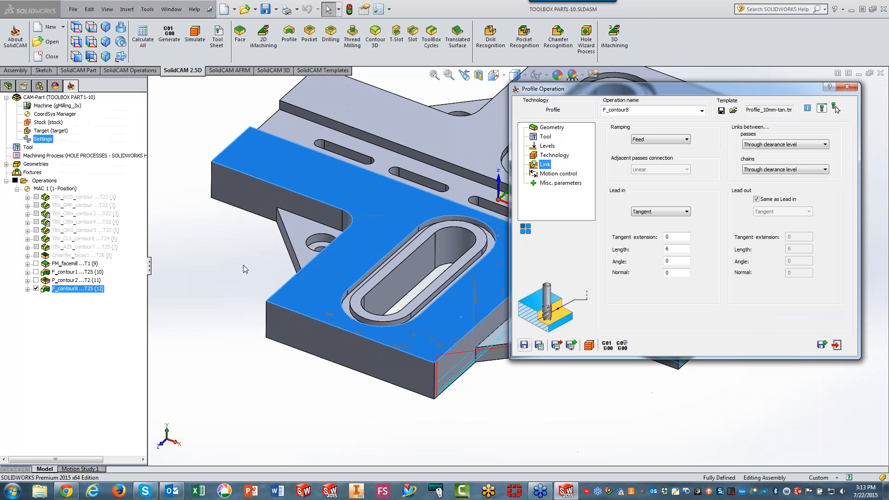
click(837, 345)
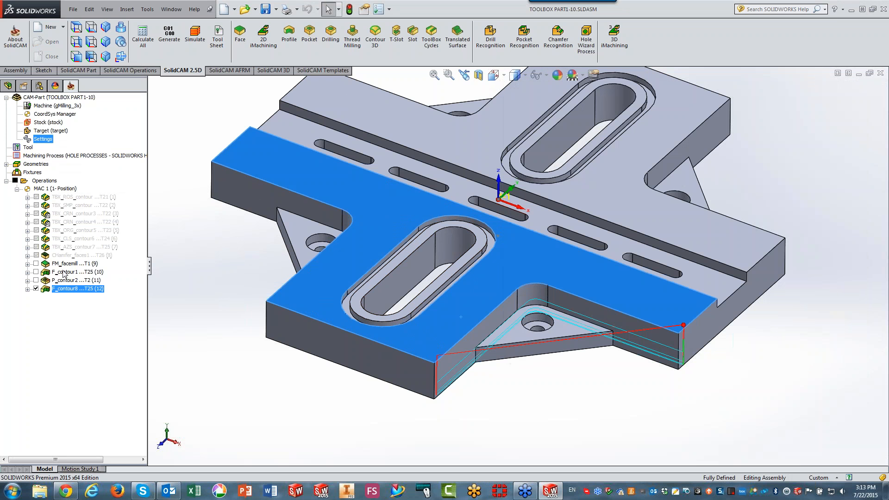
Step: Delete the earlier profile operation F_contour1 from the operations list and confirm the removal
click(64, 274)
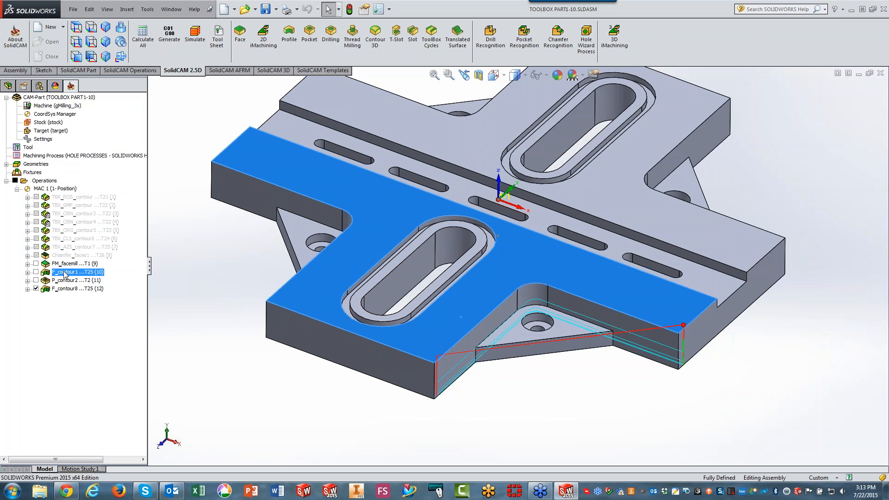
right_click(64, 274)
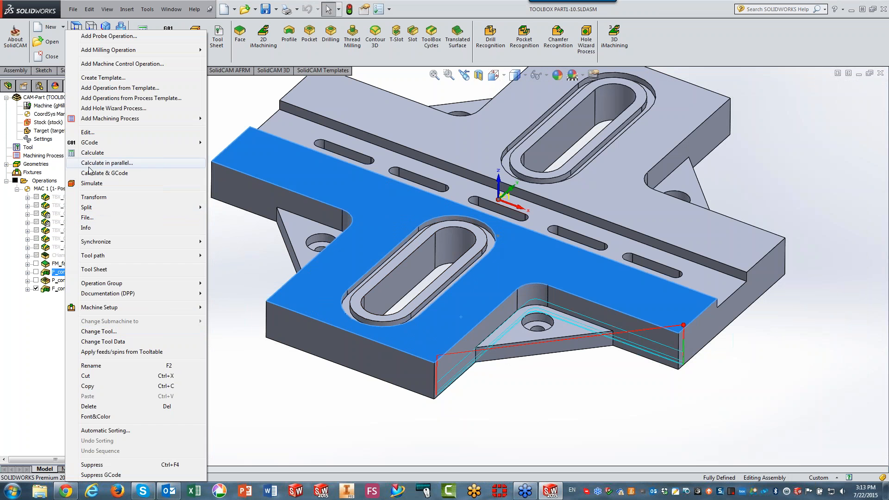
click(120, 407)
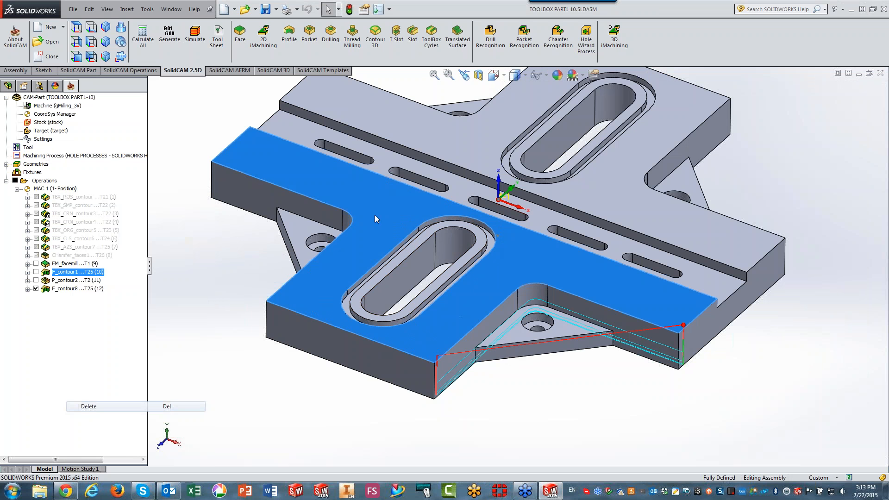
click(375, 217)
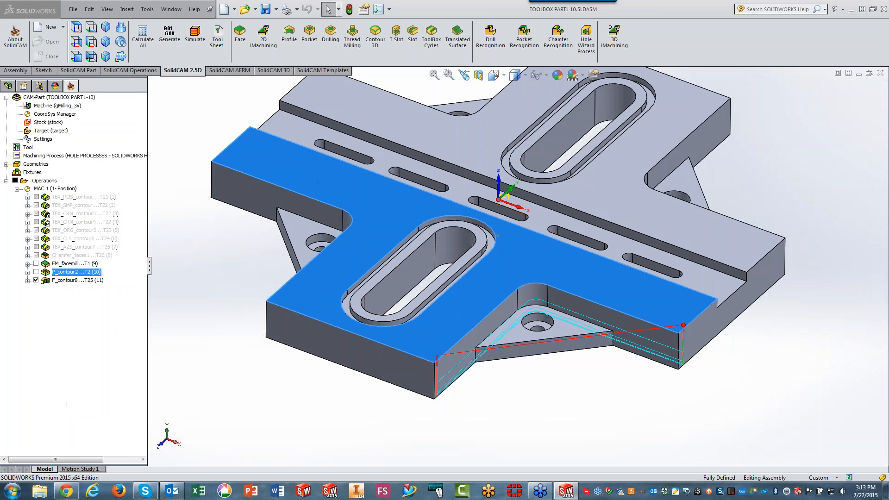
Step: Reopen F_contour8 and simulate its material removal around the front mounting tab, returning to the operation settings
double_click(90, 280)
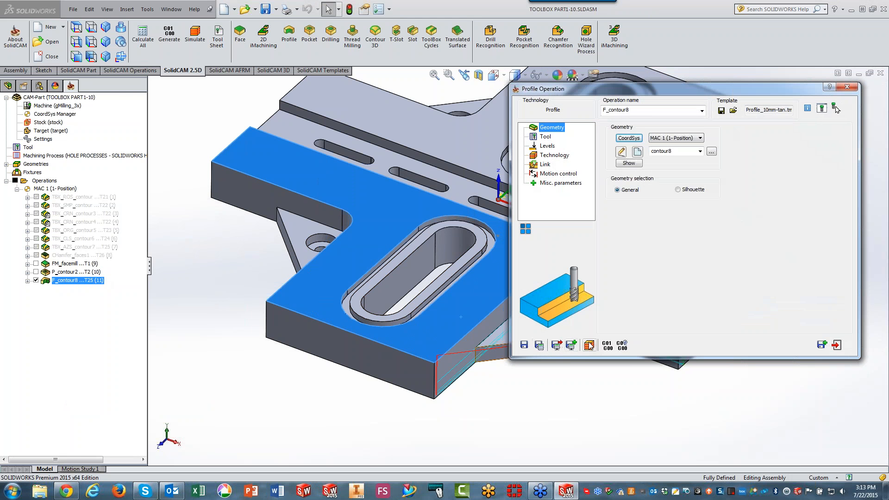
click(590, 345)
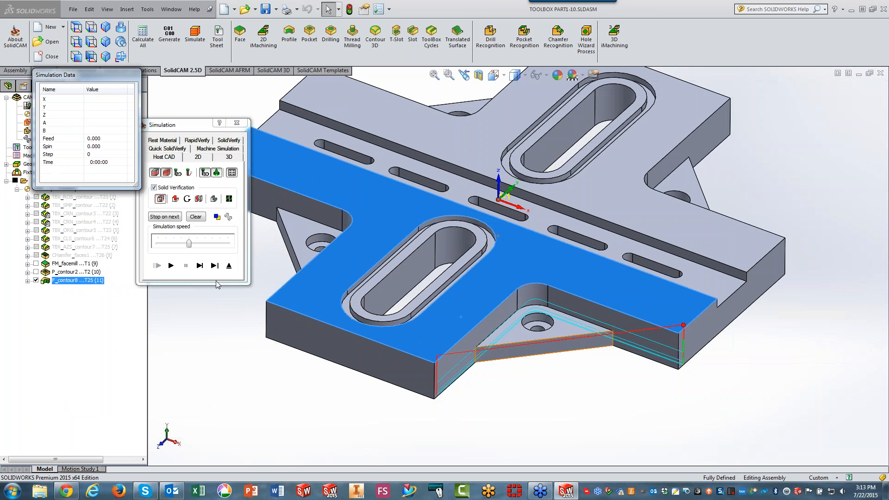
click(201, 266)
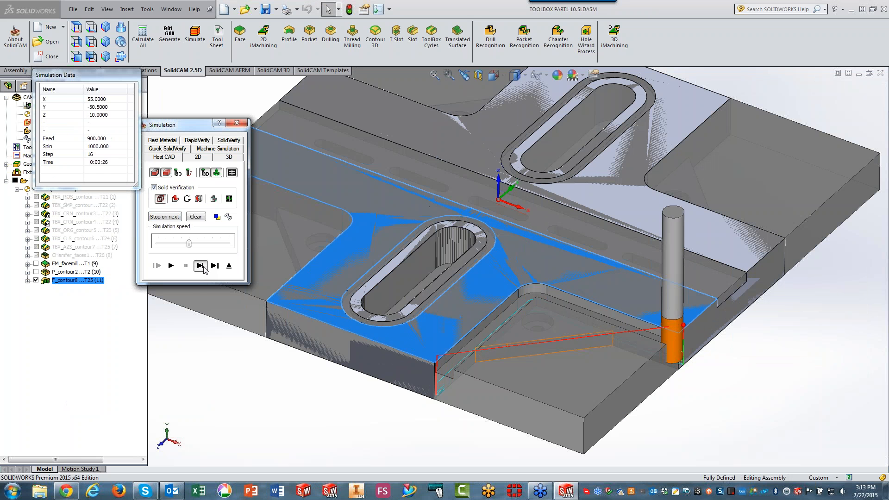
click(171, 266)
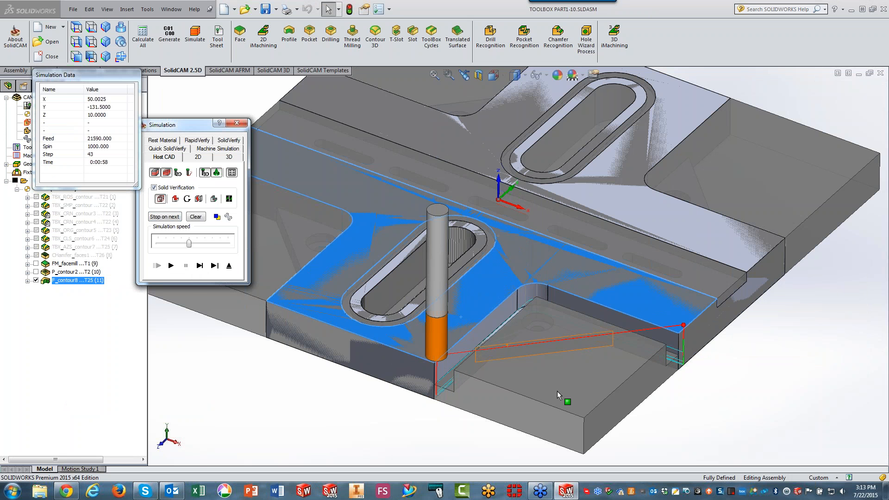
click(233, 269)
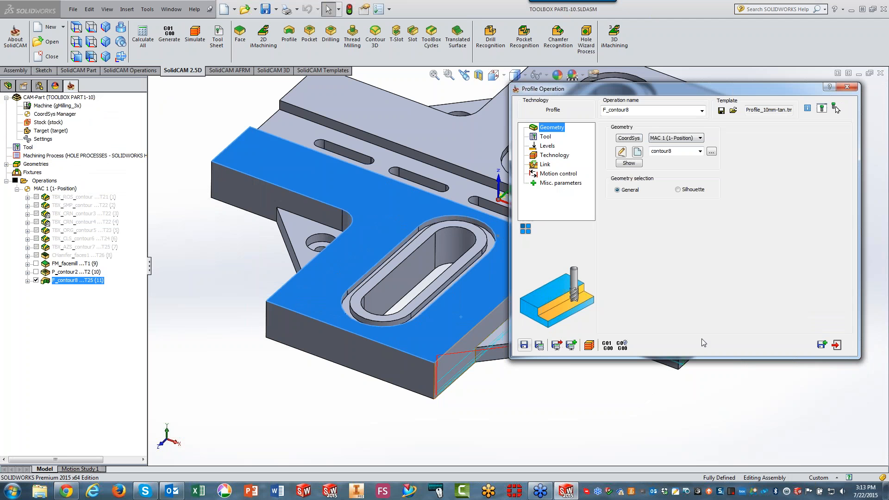
Step: Enable clear offset in F_contour8, measure between the corner's two outer vertices, and set the offset to 75 and step over to 5
click(553, 157)
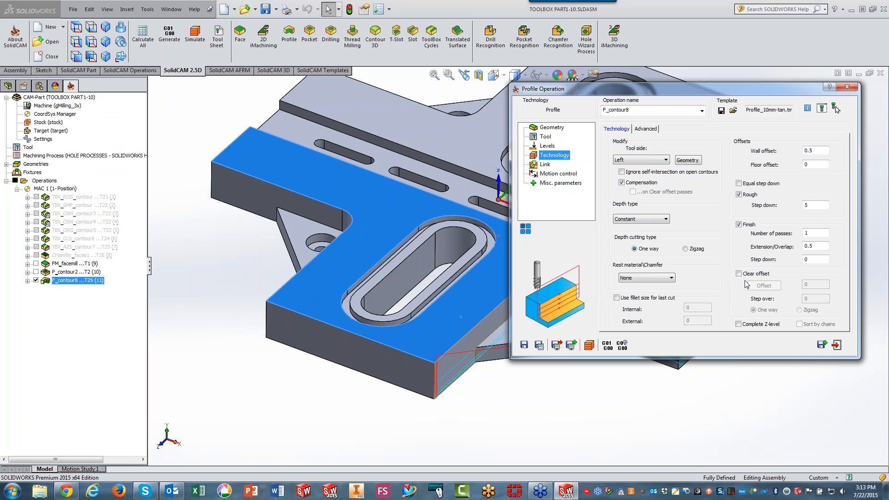
click(739, 273)
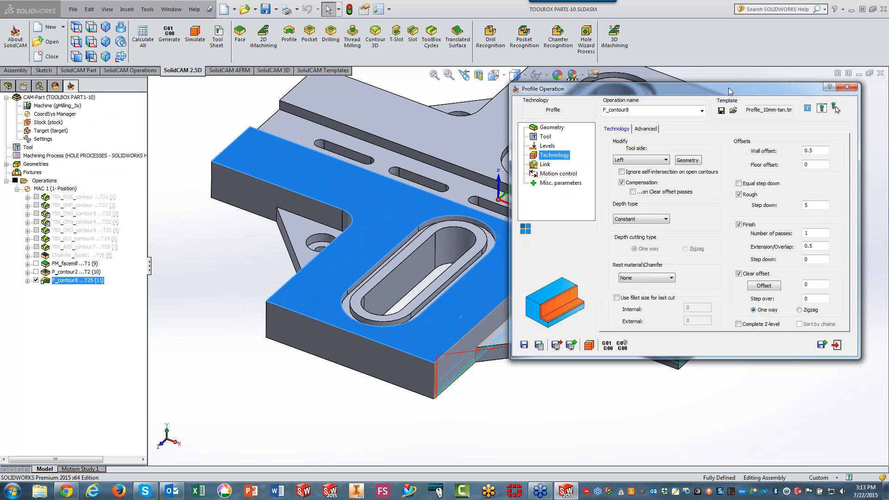
drag(703, 91, 359, 84)
click(477, 280)
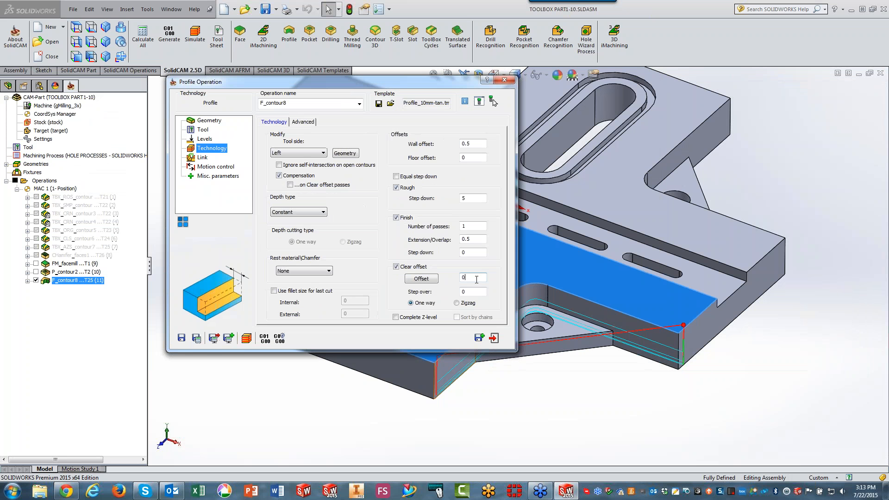
click(679, 336)
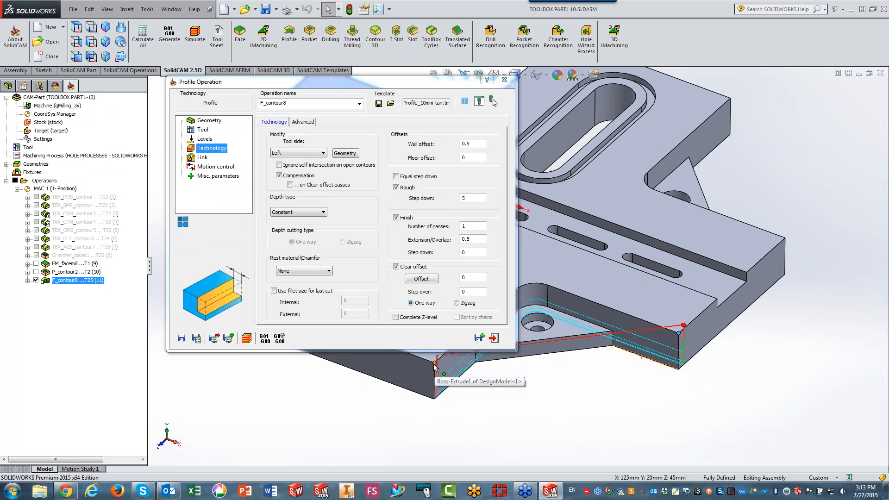
click(435, 364)
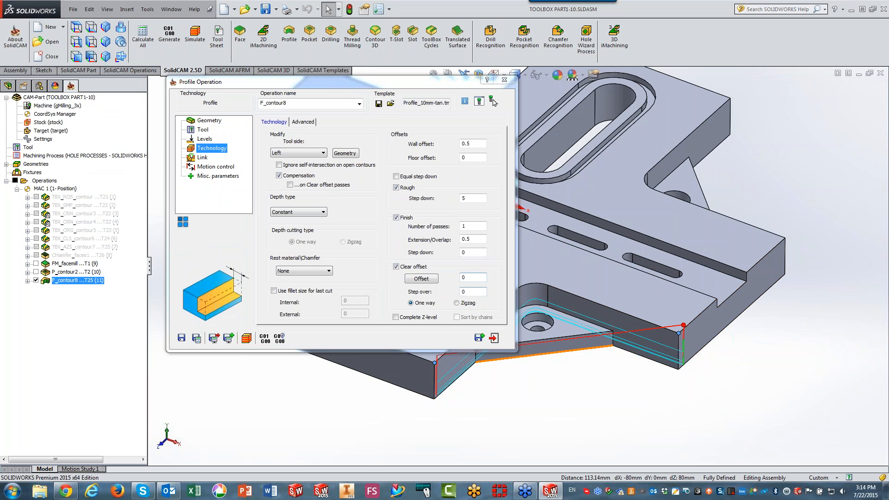
click(472, 277)
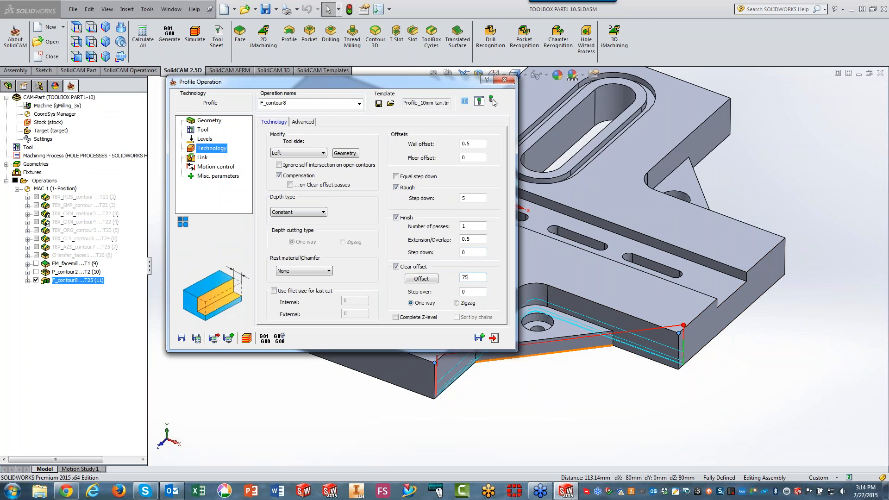
key(Tab)
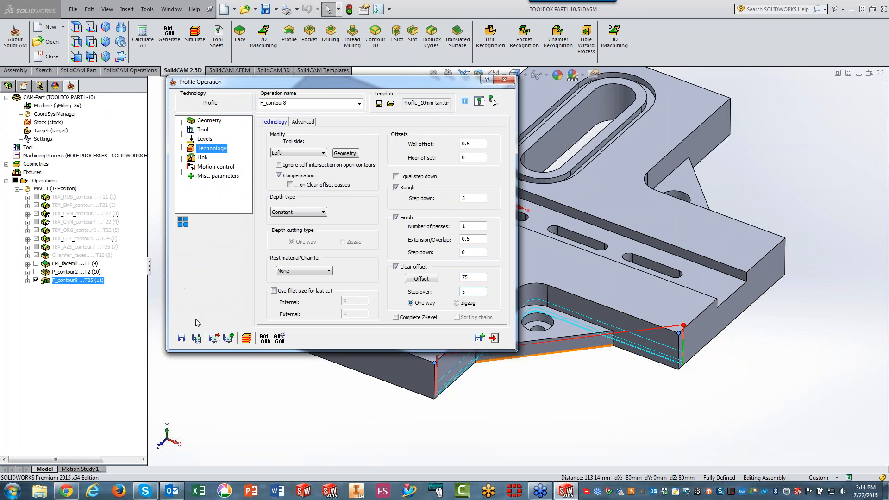
Step: Calculate and simulate F_contour8, hide its toolpath, and single-step through the first cutting moves at the front corner
click(243, 341)
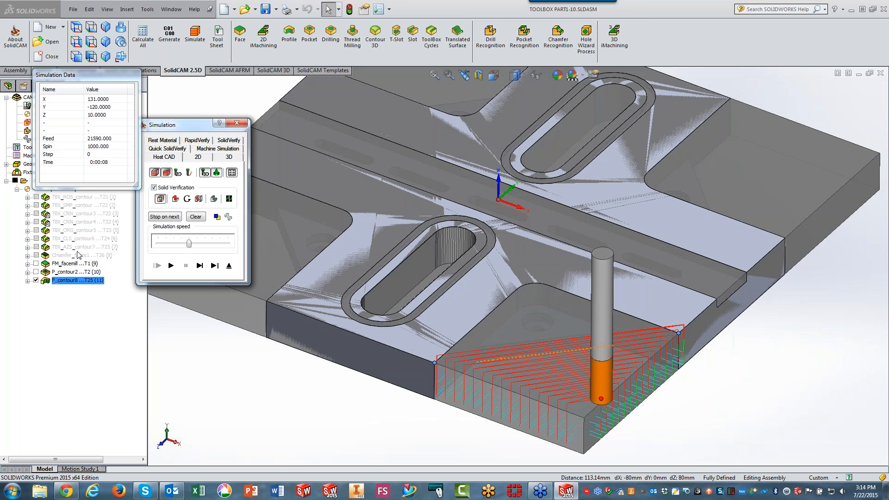
click(36, 280)
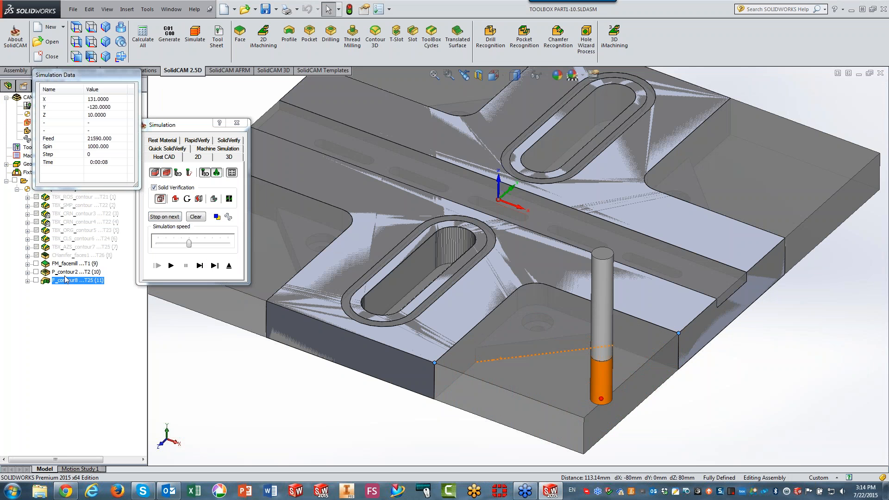
click(200, 265)
click(200, 266)
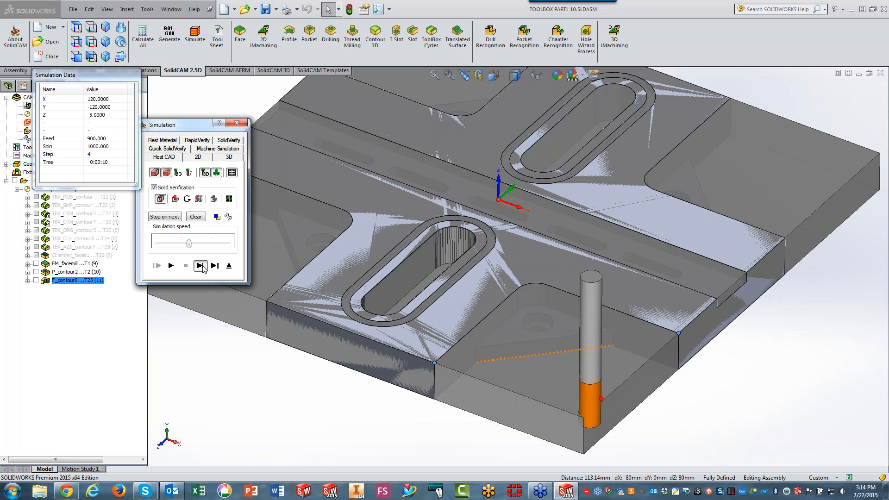
click(203, 268)
click(203, 268)
click(203, 269)
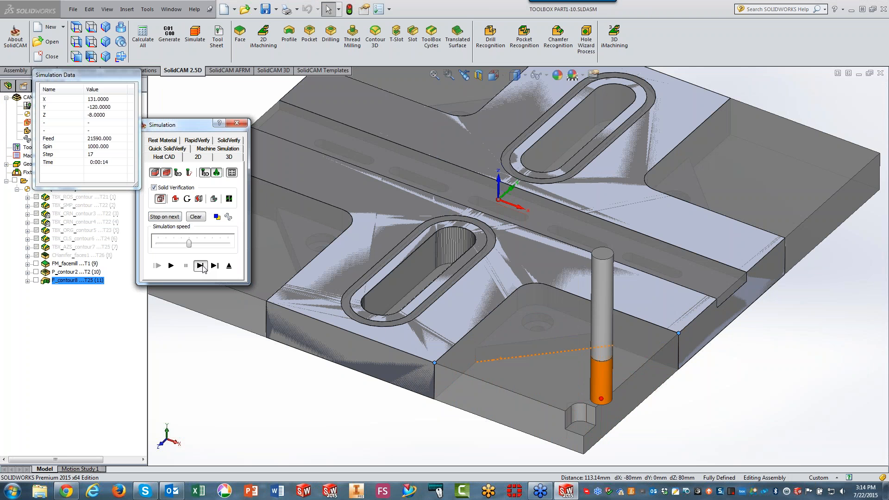
click(203, 269)
click(203, 268)
click(203, 269)
click(203, 269)
click(203, 269)
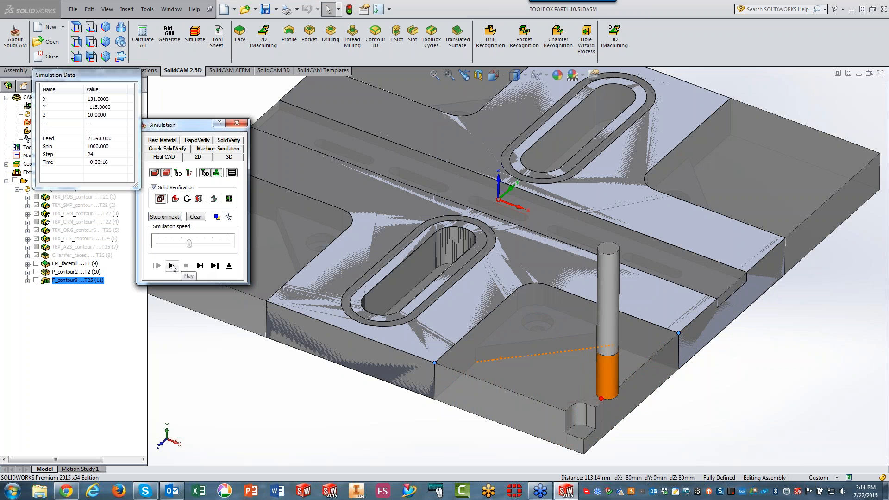
Step: Play the remaining F_contour8 simulation, exit the simulation and leave the profile operation
click(171, 267)
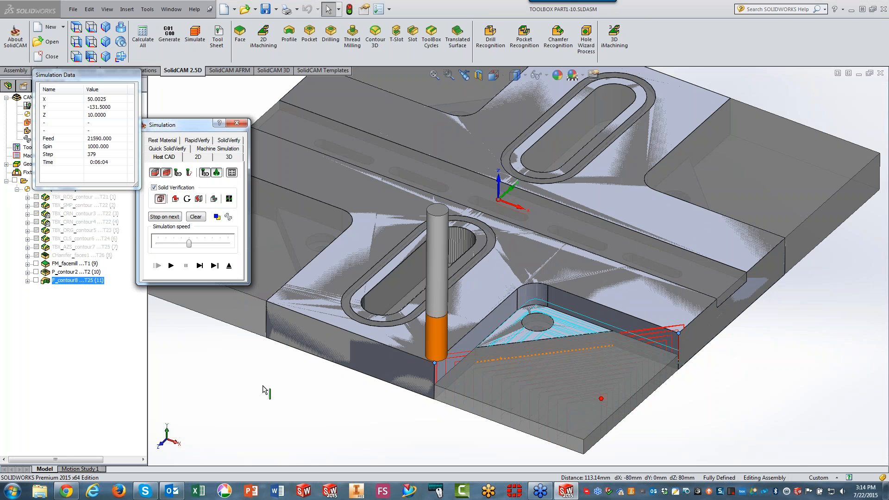
click(229, 266)
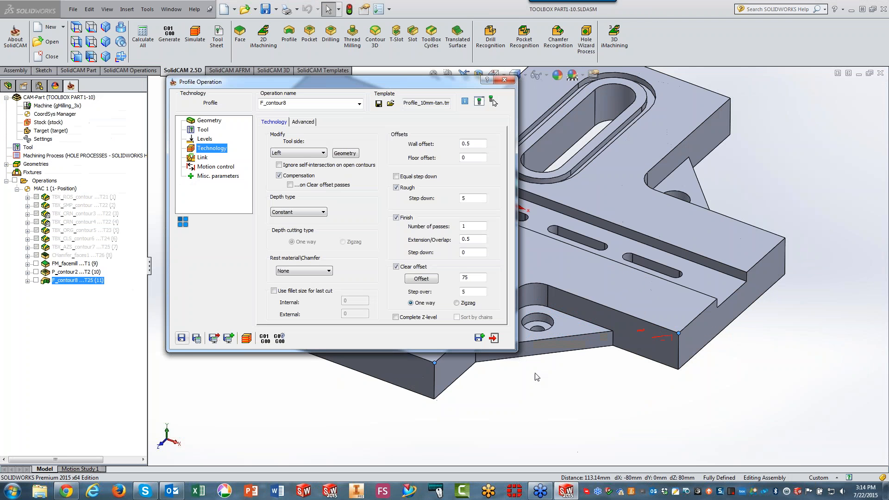
click(493, 338)
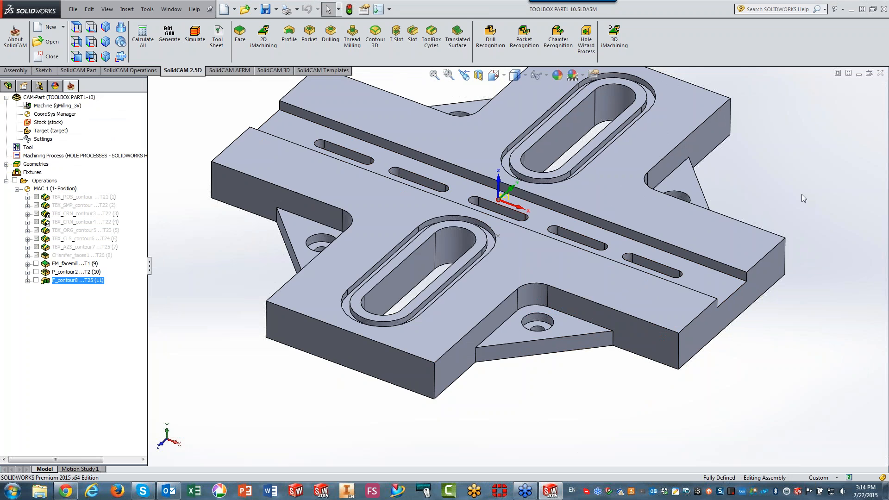
key(f)
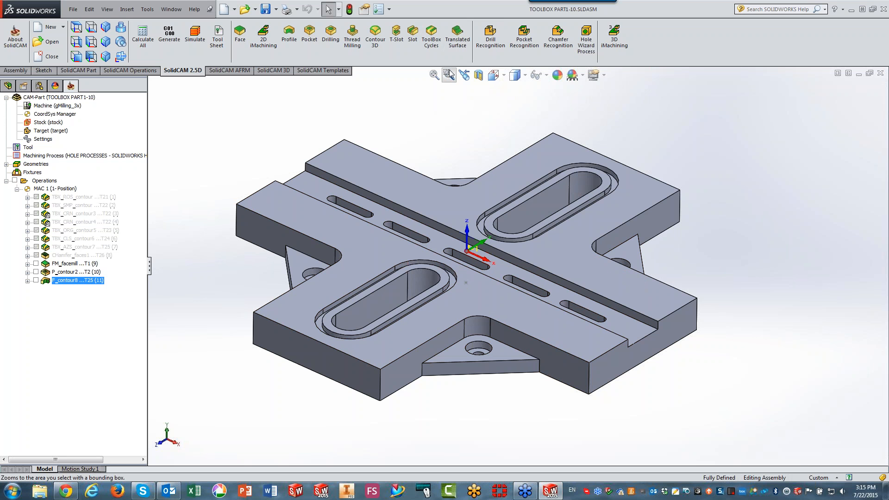
click(431, 43)
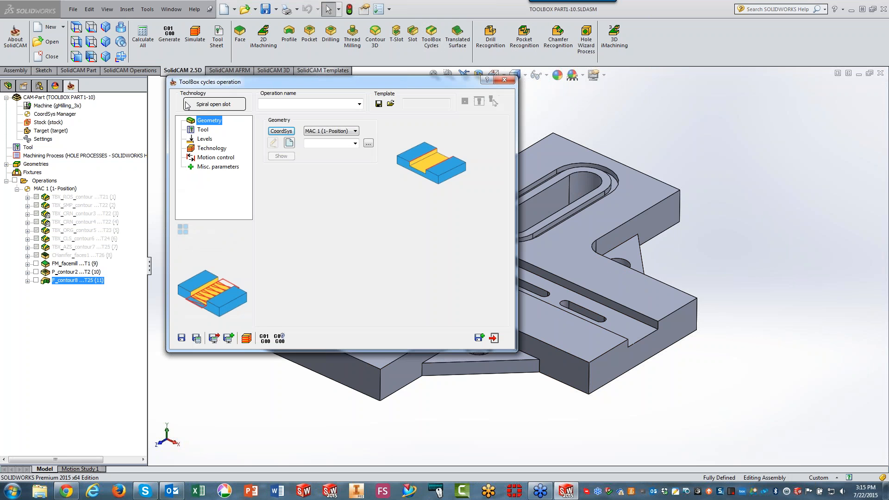
click(230, 107)
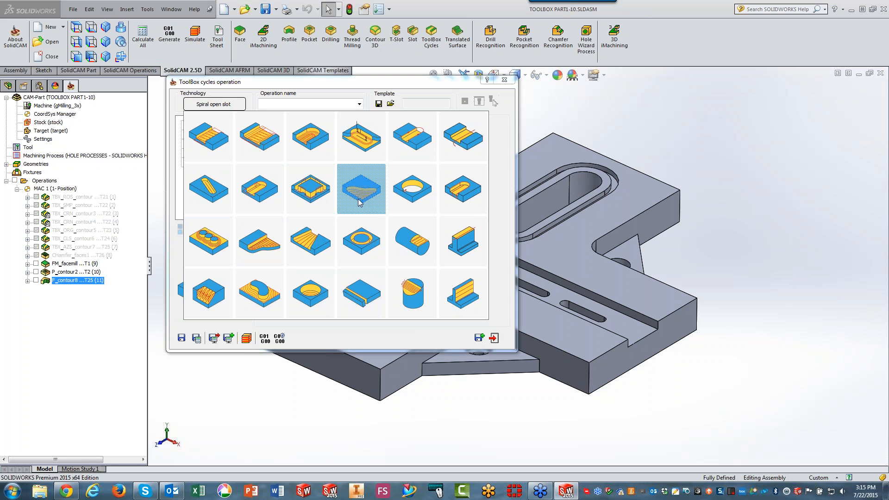
click(401, 151)
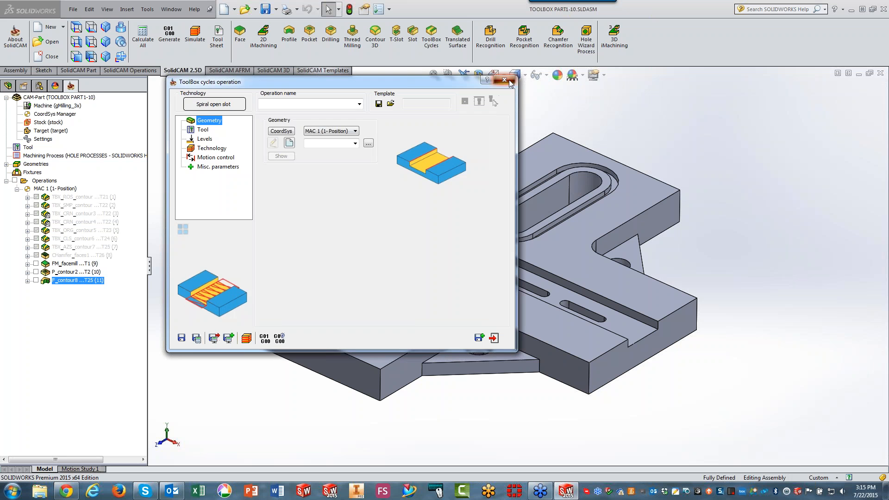
click(509, 81)
Step: Delete the F_contour8 profile operation from the operations list and confirm the removal
right_click(75, 283)
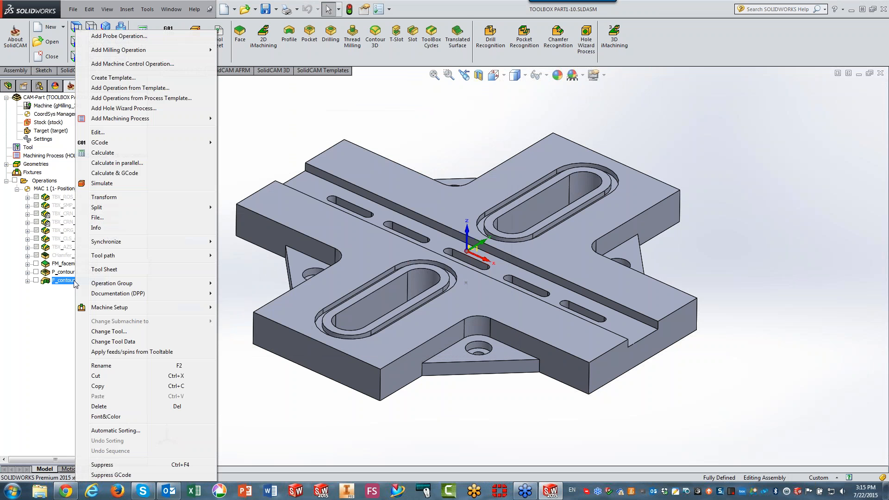
click(128, 406)
click(374, 215)
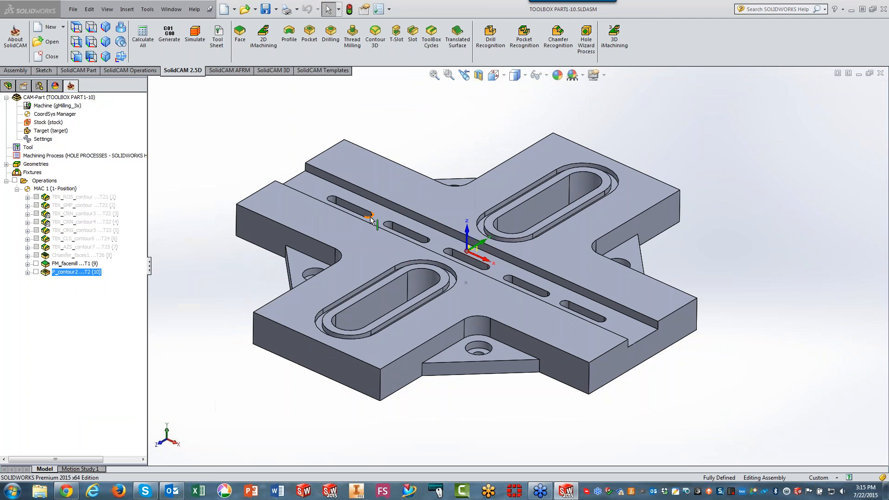
Step: Add a ToolBox cycles operation and set its technology to Simple Corner
click(432, 42)
click(185, 168)
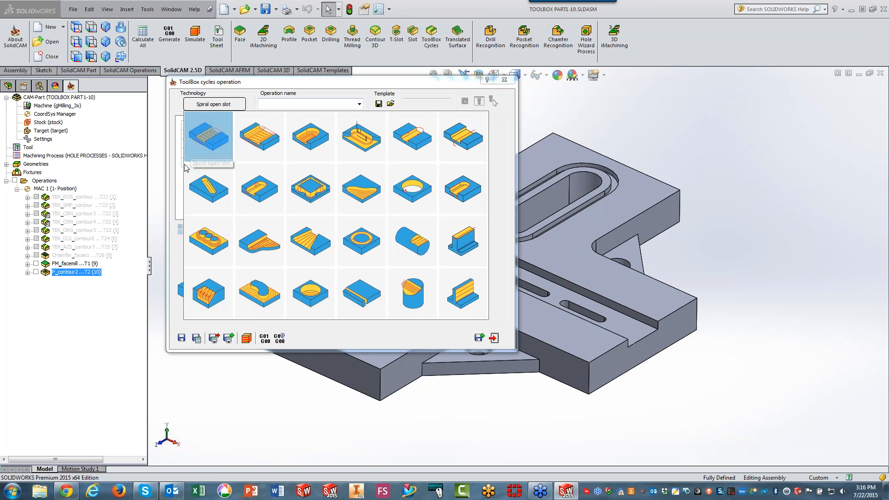
click(361, 203)
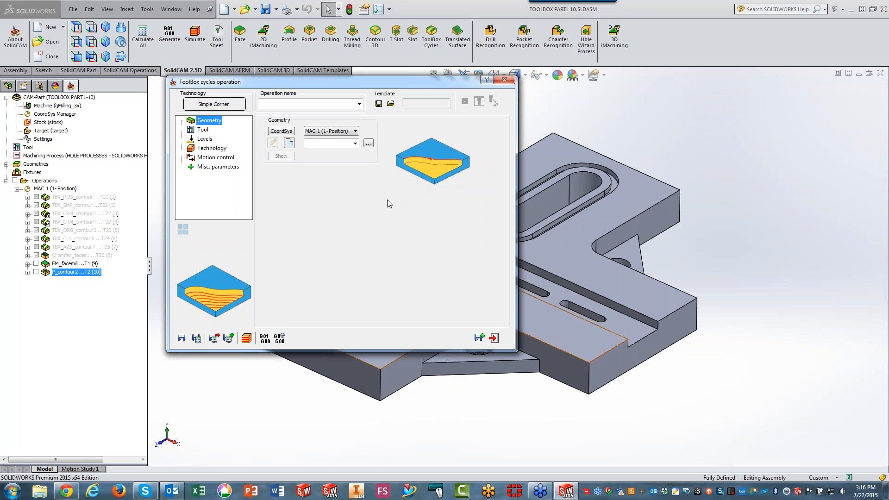
Step: Define the corner geometry as one curve chain along the front notch's upper edges: straight edge, fillet arc and second straight edge
click(290, 144)
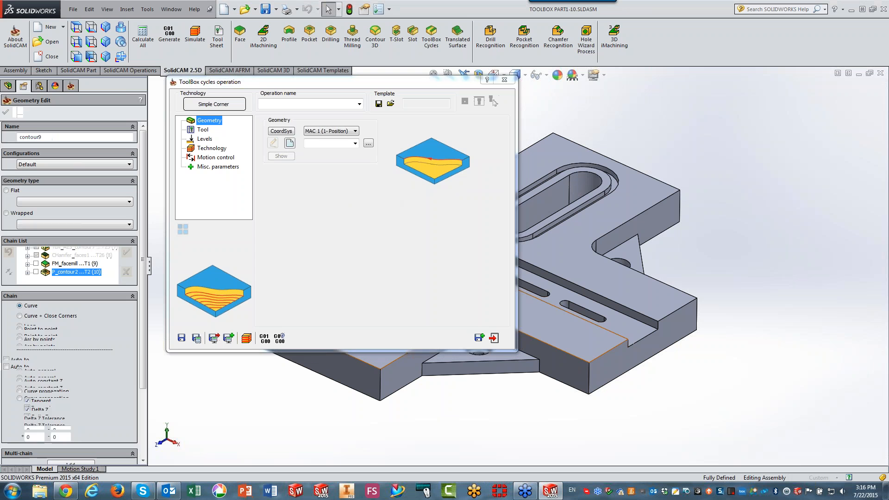
click(578, 359)
click(477, 319)
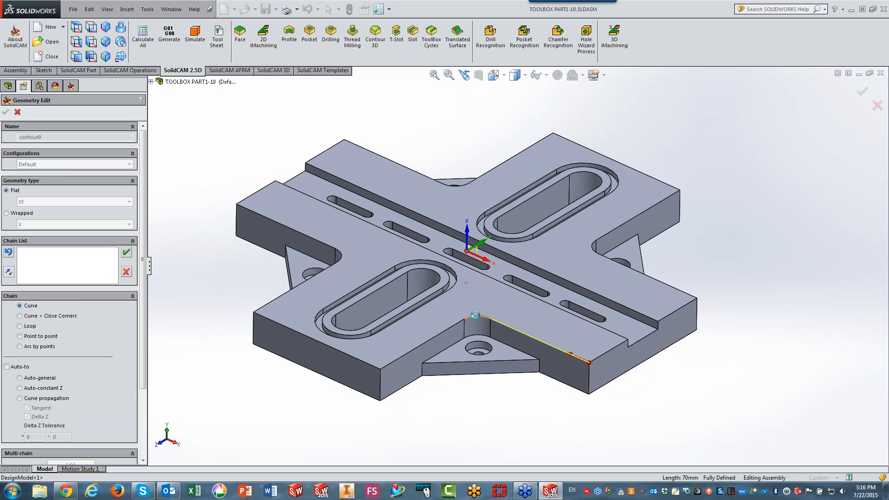
click(434, 337)
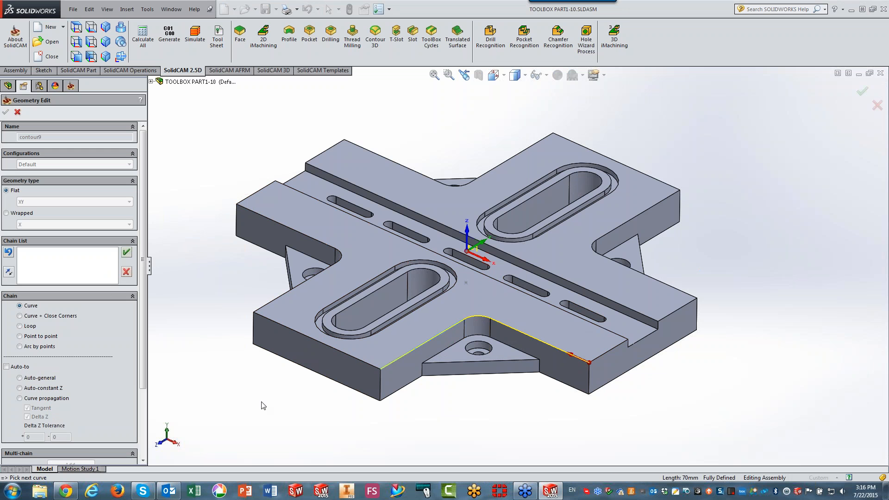
click(126, 253)
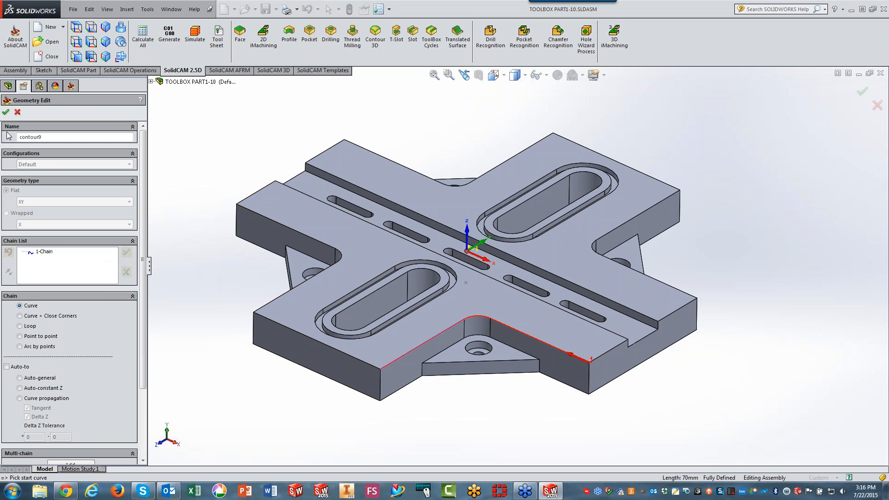
click(5, 112)
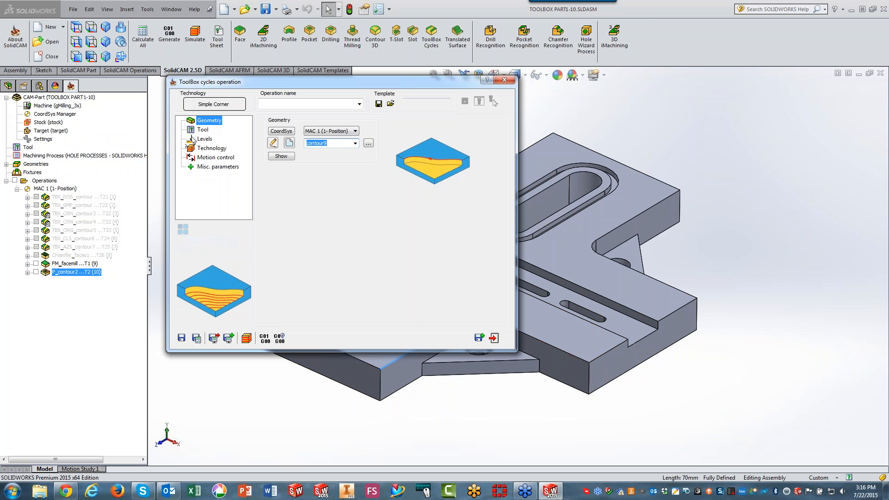
Step: Assign the existing 10 mm end mill, tool 25, to the Simple Corner operation
click(202, 129)
click(316, 253)
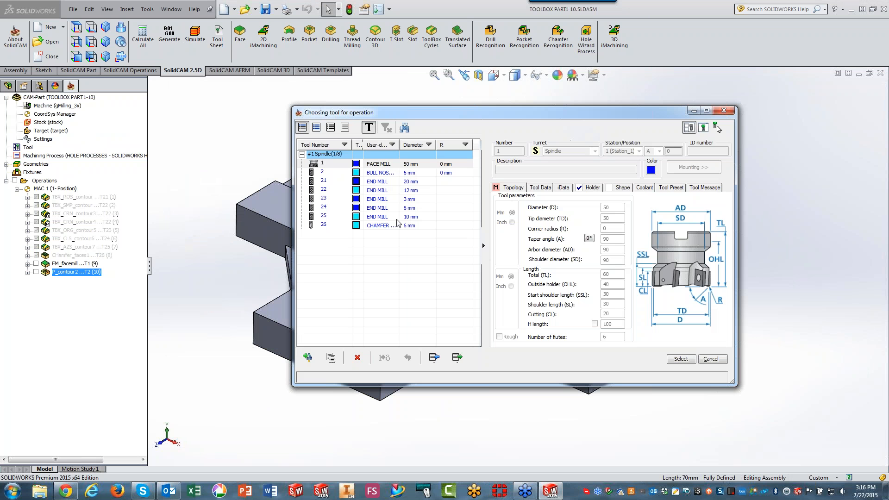
click(397, 217)
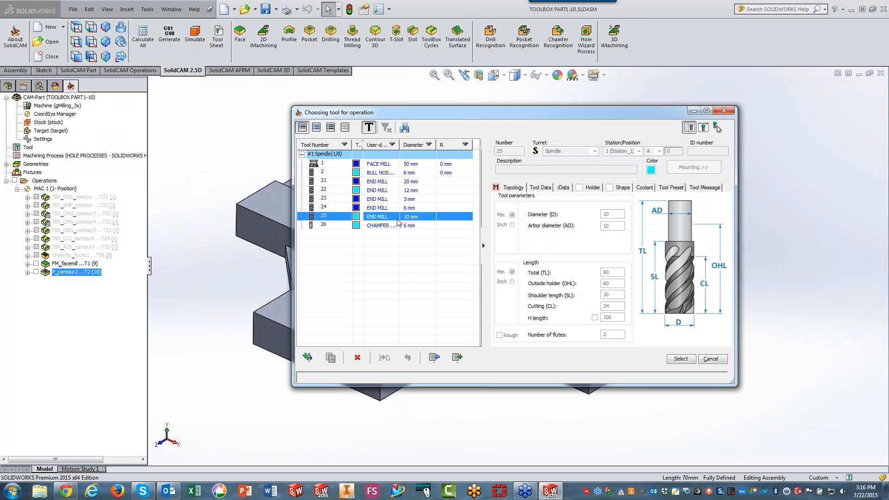
click(681, 360)
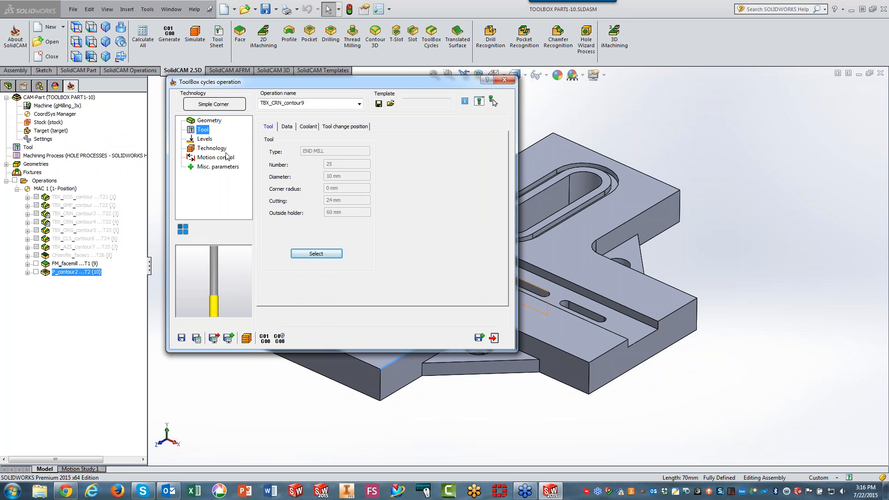
Step: Pick the milling depth from the front triangular tab's upper face and the upper level from the part's top face
click(204, 139)
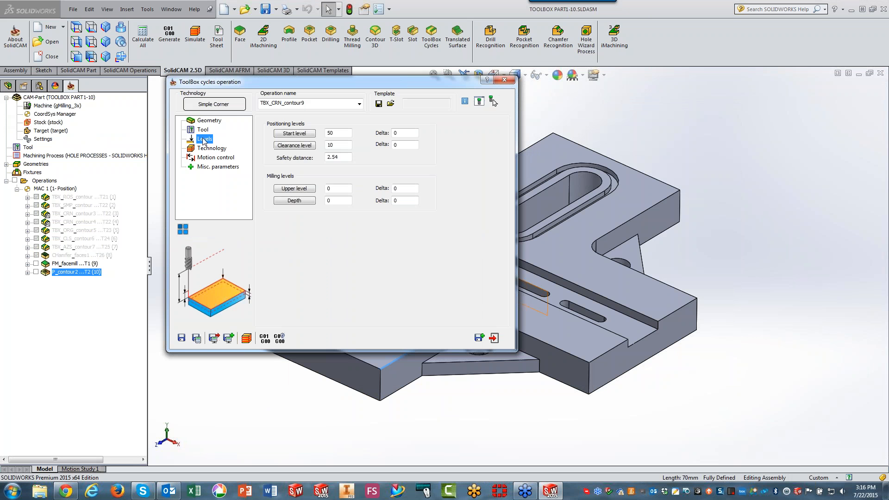
click(343, 201)
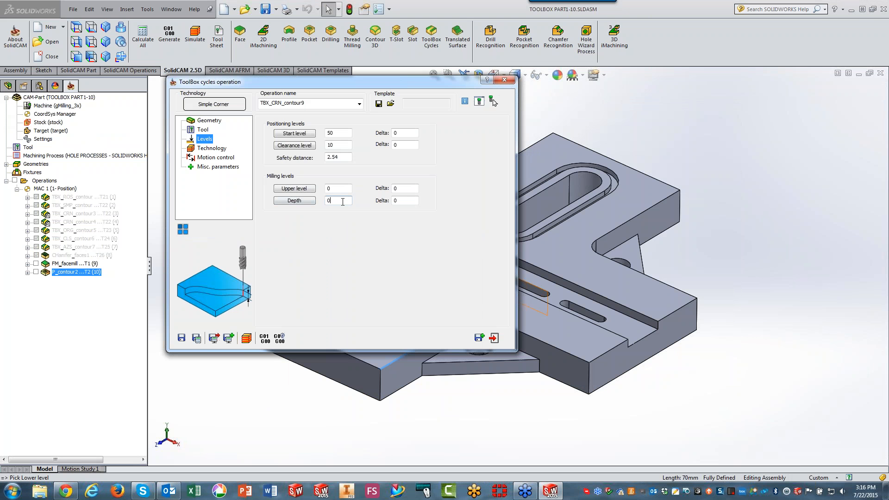
click(446, 358)
click(338, 188)
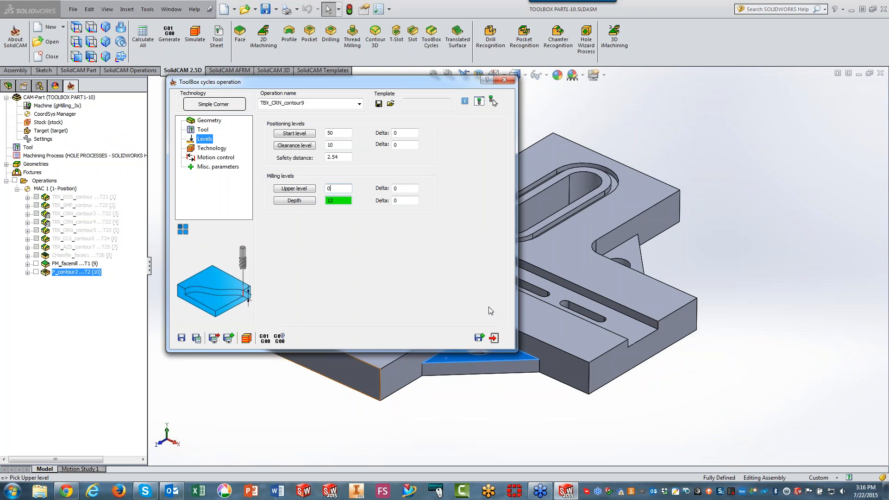
click(539, 331)
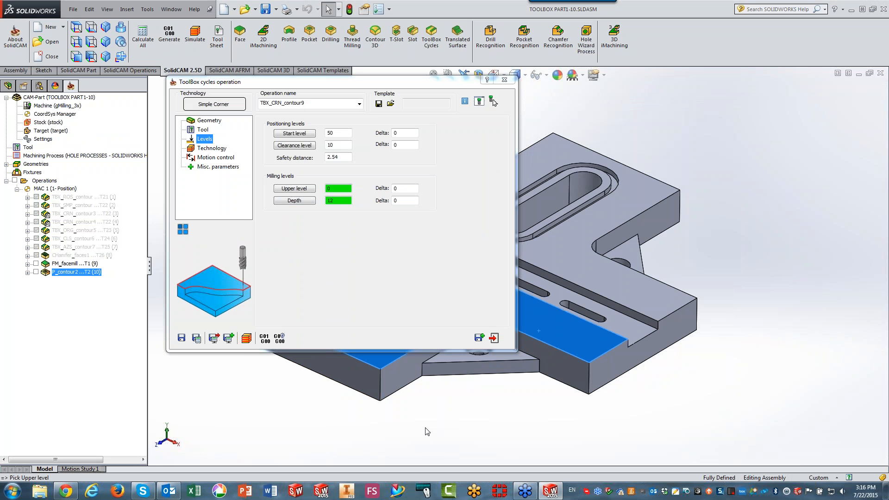
Step: Set the Simple Corner step down to 5 and sort the toolpath by Slices
click(211, 149)
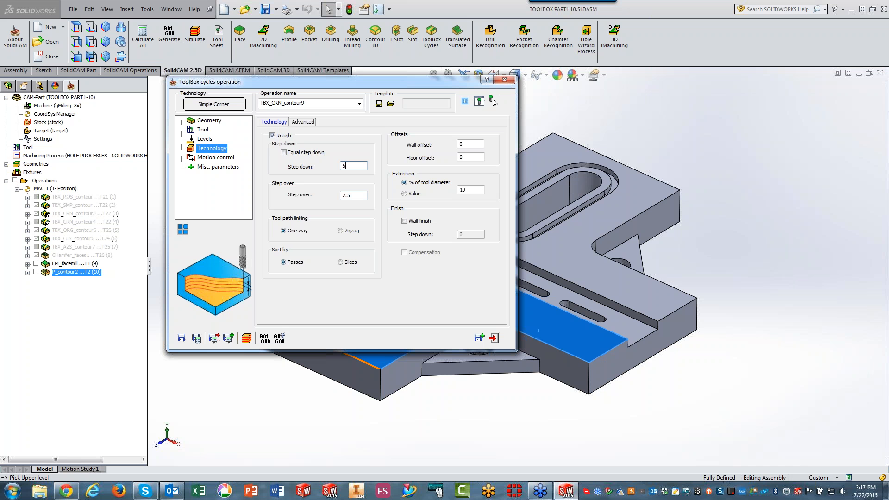
click(345, 166)
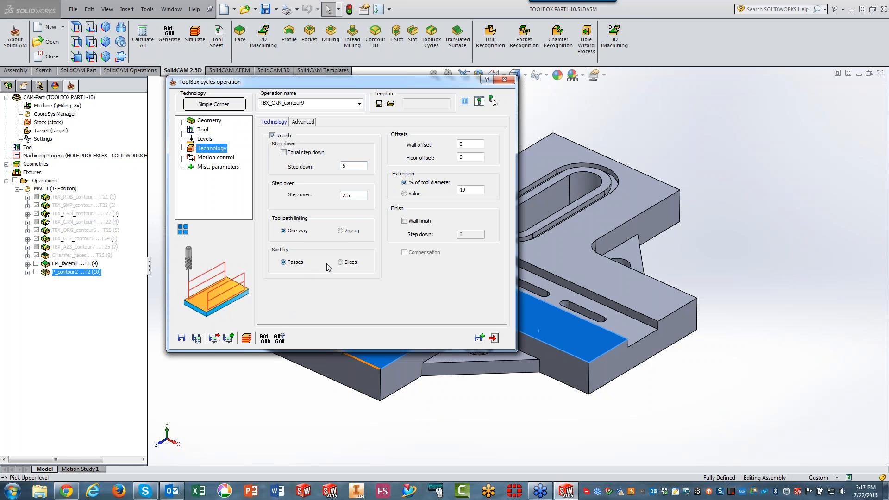
click(340, 262)
Step: Save, calculate and simulate the Simple Corner operation with solid verification, and inspect the machined corner from the top view
click(247, 338)
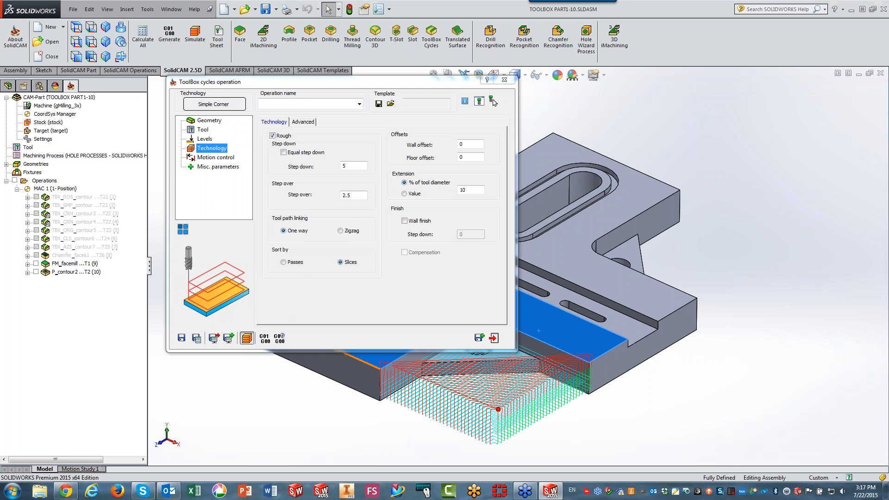
click(492, 101)
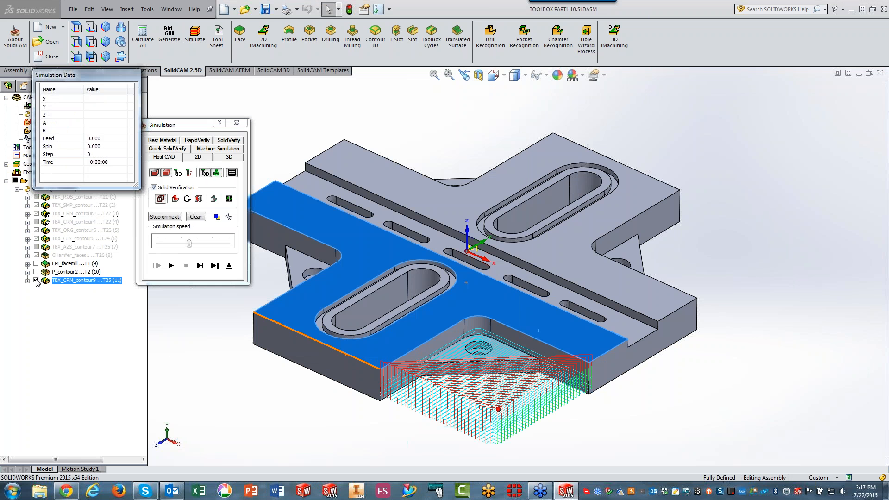
click(198, 266)
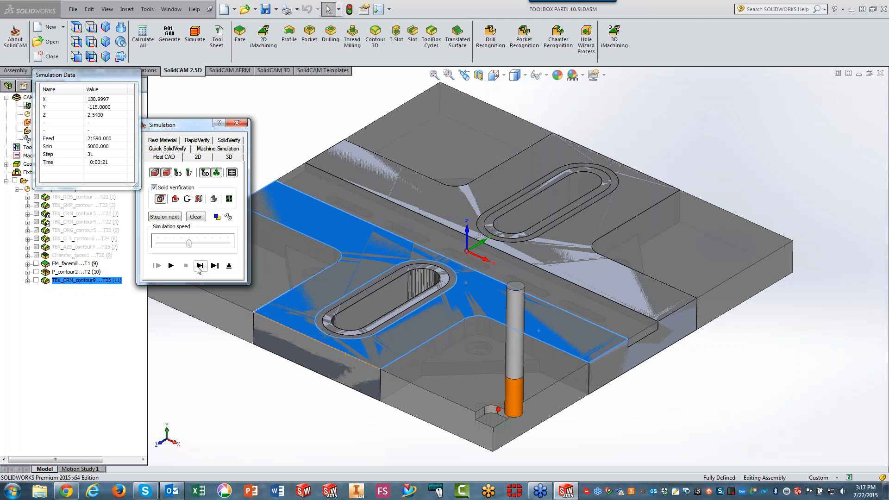
click(170, 265)
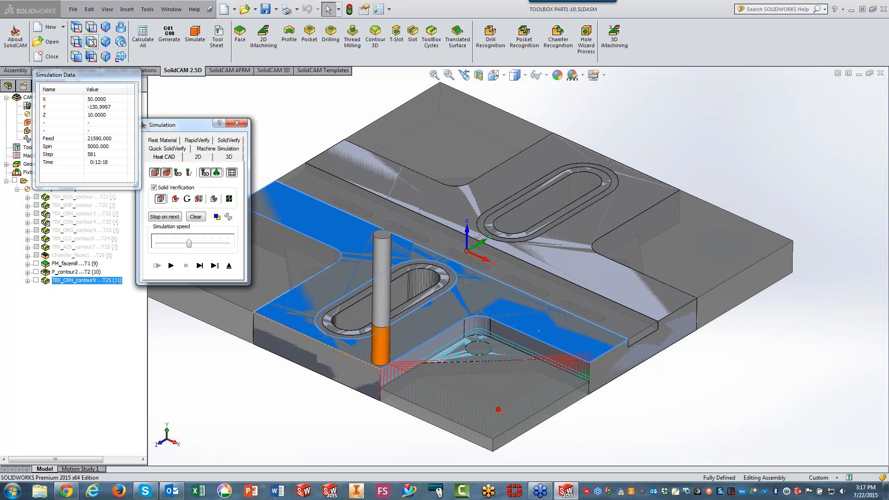
click(80, 28)
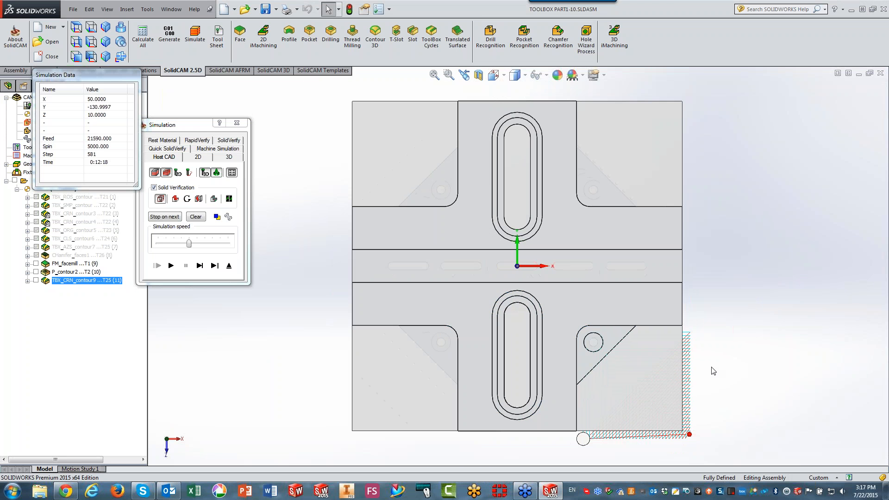
Step: Examine the Simple Corner toolpath and machined corner up close, and exit the simulation
scroll(697, 371, down, 3)
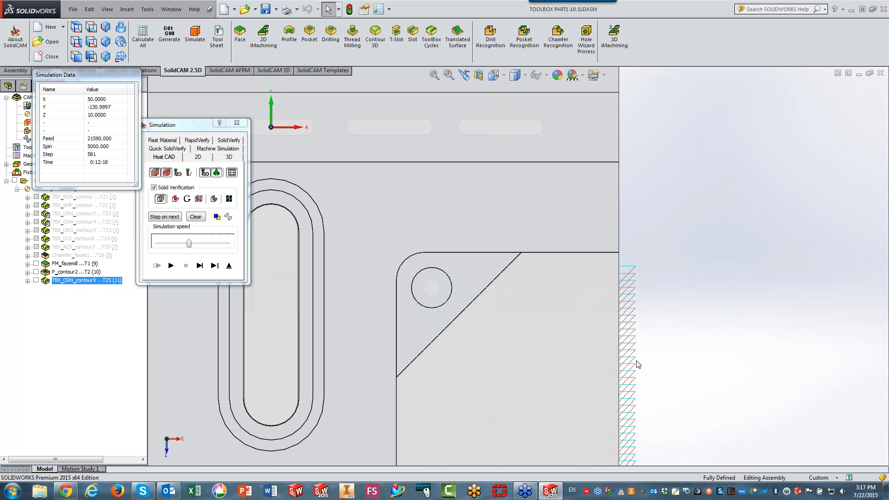
scroll(556, 333, up, 5)
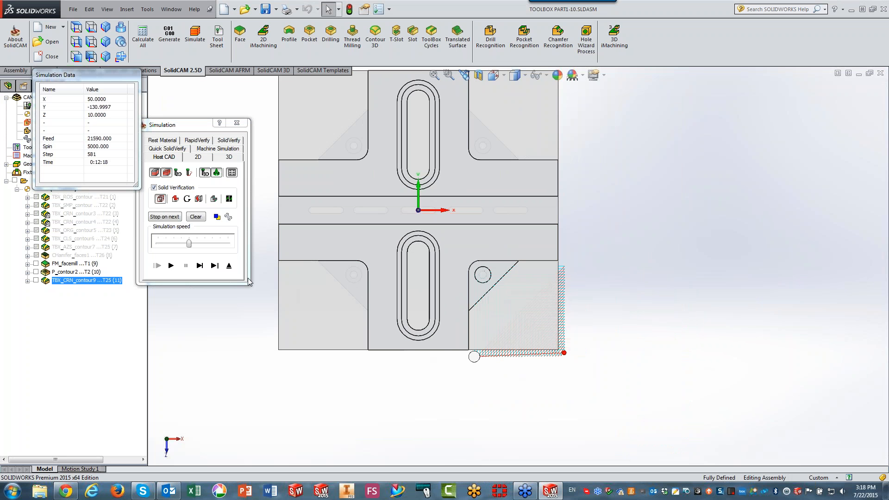
click(229, 265)
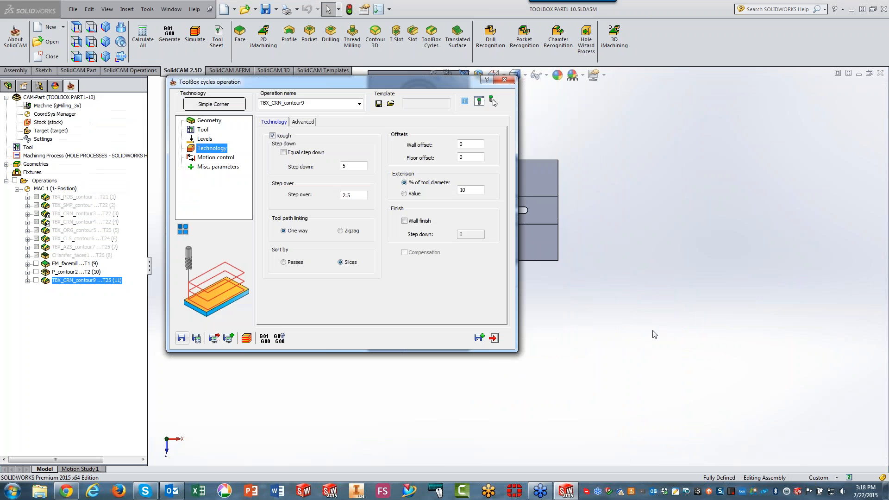
Step: Add a list rotation to the Simple Corner operation, including the original and three further positions at 90° increments
click(104, 28)
double_click(341, 81)
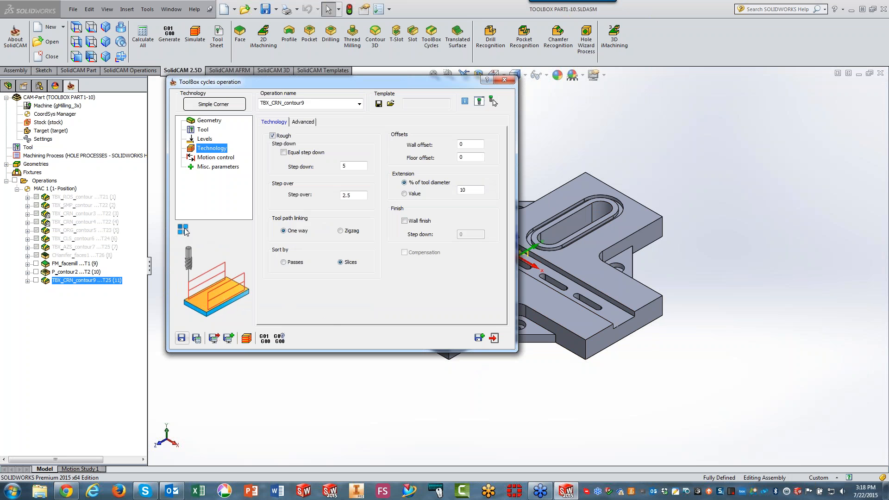
click(183, 229)
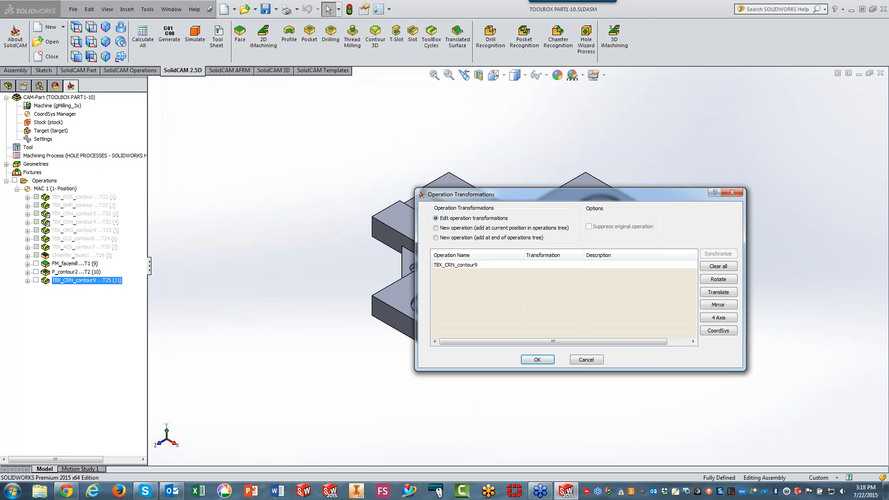
click(479, 265)
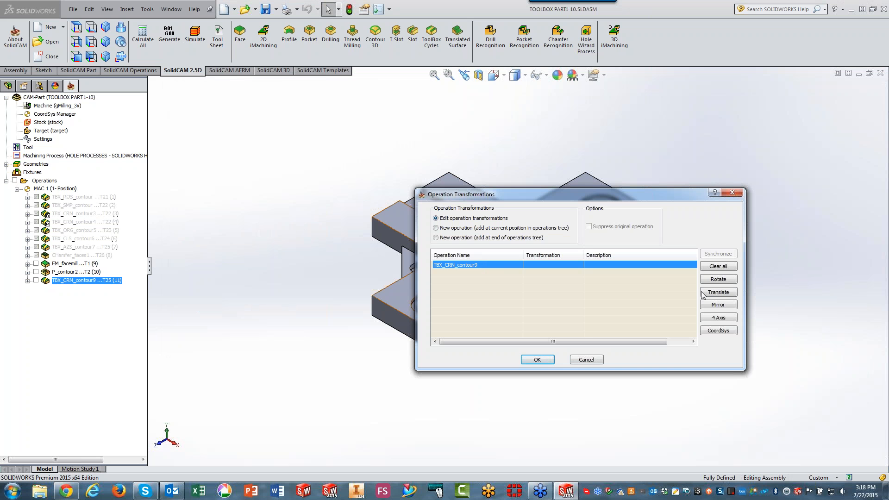
click(727, 281)
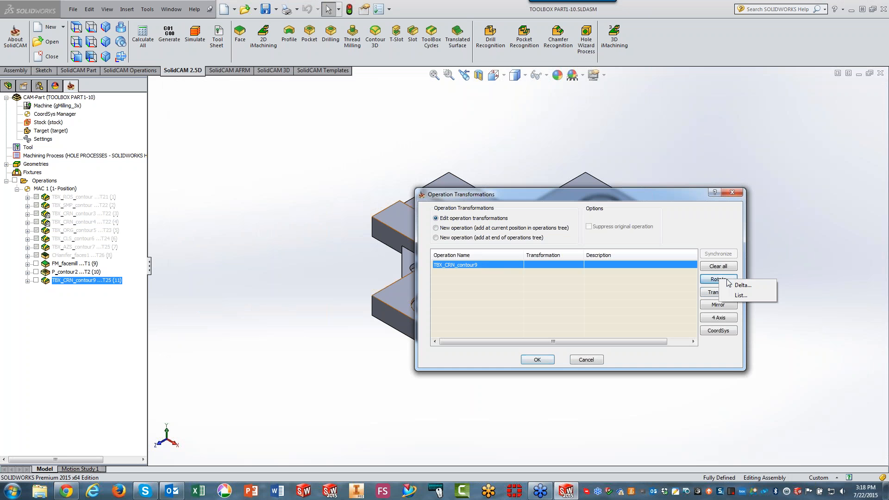
click(741, 296)
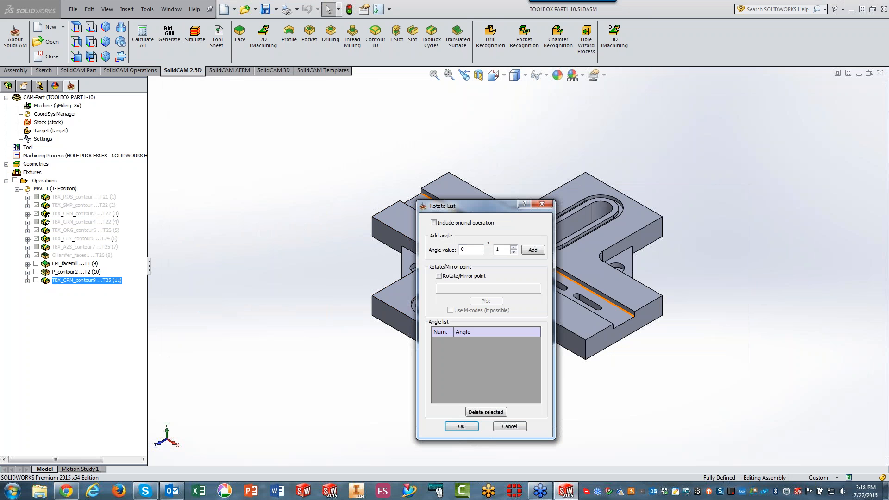
click(434, 223)
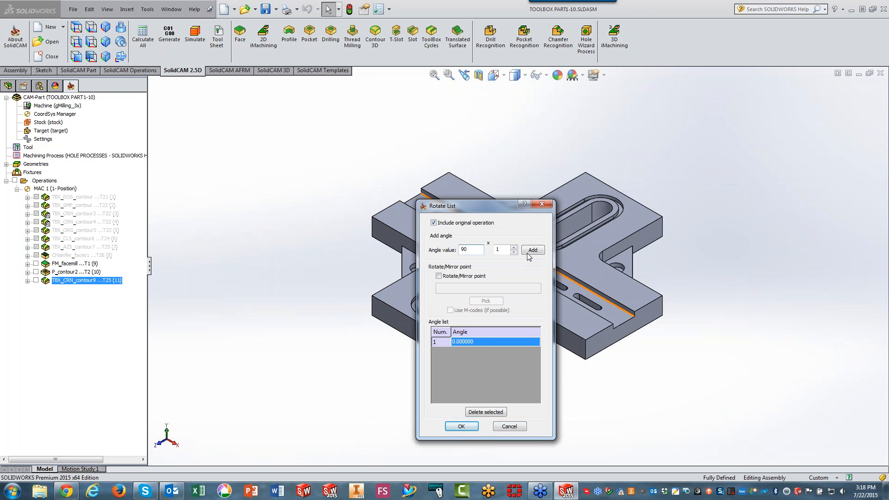
click(513, 247)
click(514, 247)
click(530, 254)
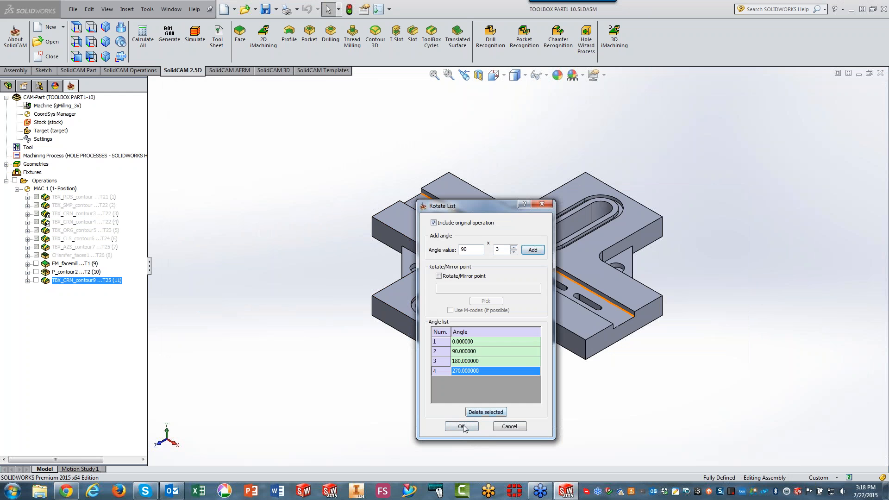
click(462, 427)
click(532, 360)
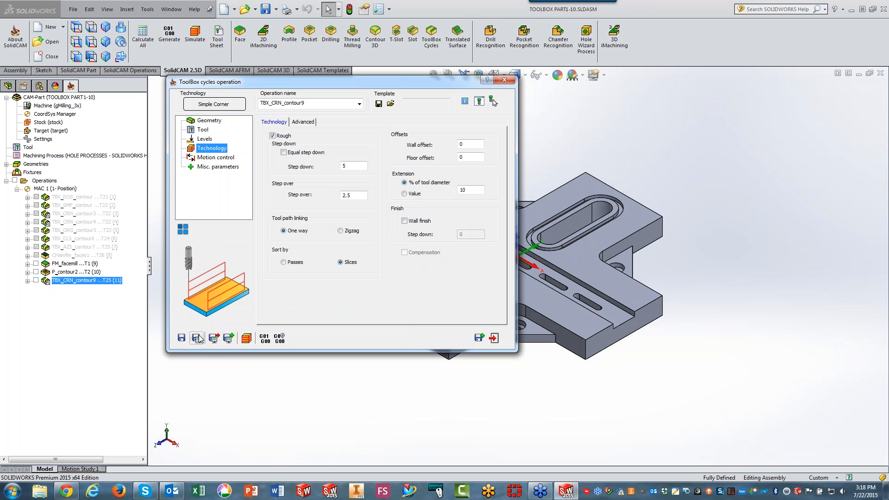
Step: Save and calculate the rotated corner operation, save it as a copy, and hide the original operation's toolpath
click(197, 338)
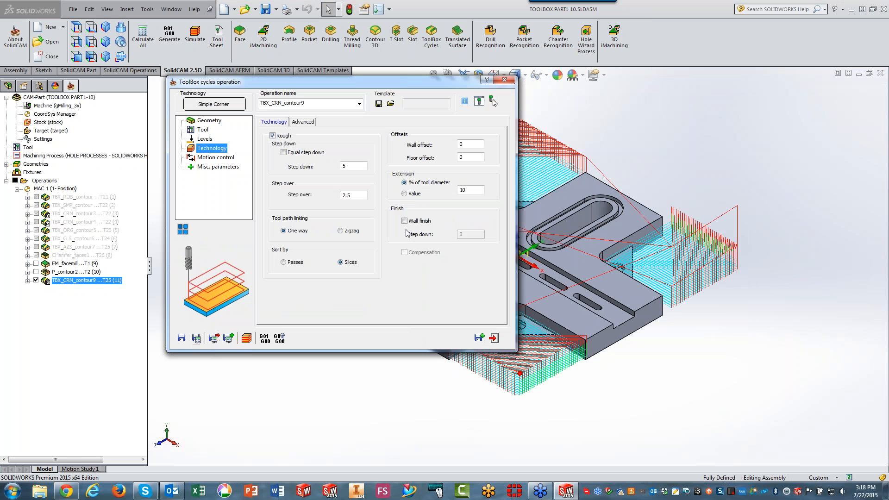
drag(399, 88, 588, 102)
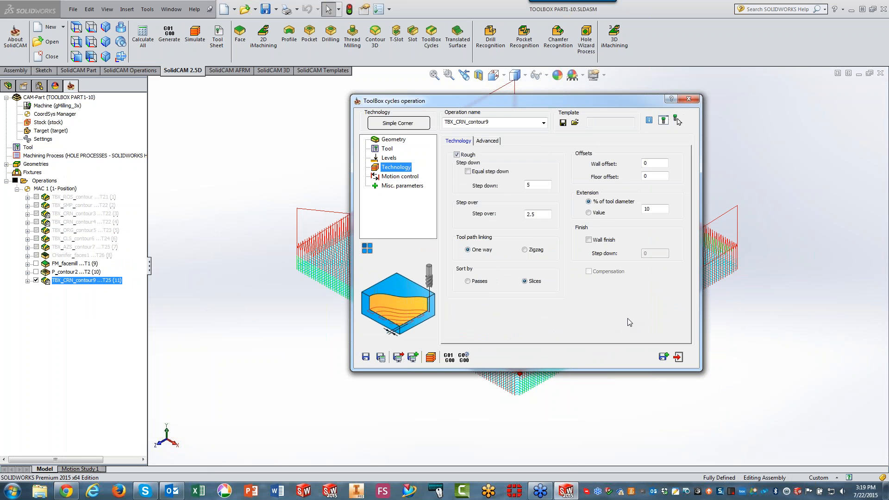
click(665, 357)
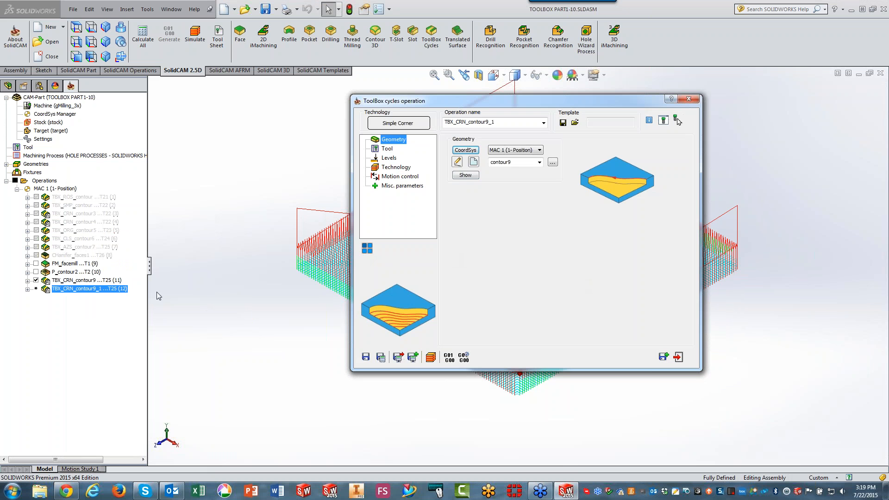
click(36, 280)
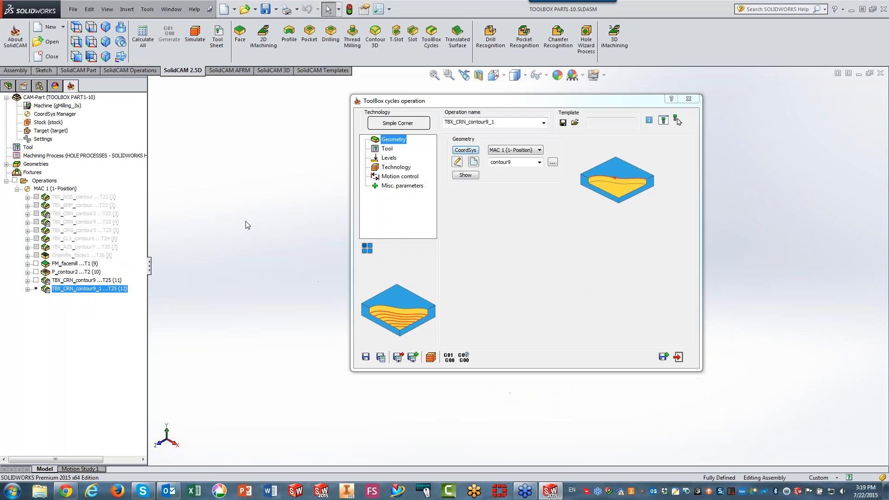
Step: Define a new geometry for the copied operation by chaining the three bottom edges along the front triangular tab
click(474, 162)
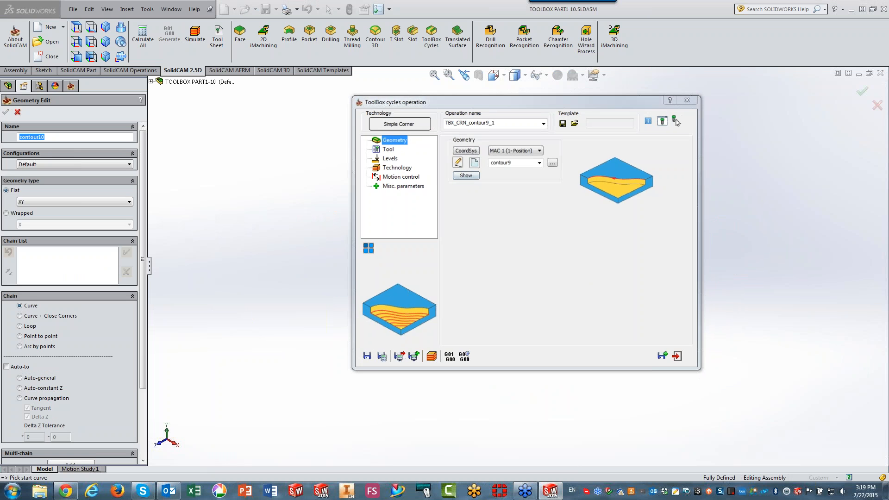
click(583, 361)
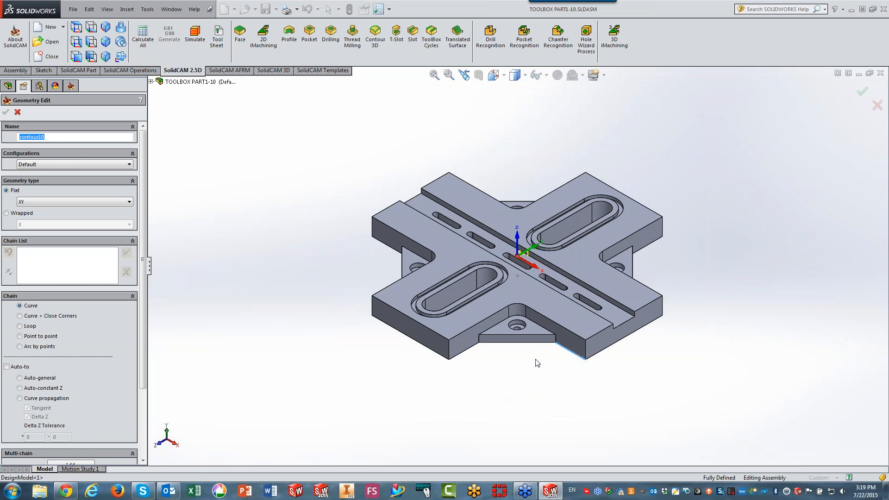
click(518, 343)
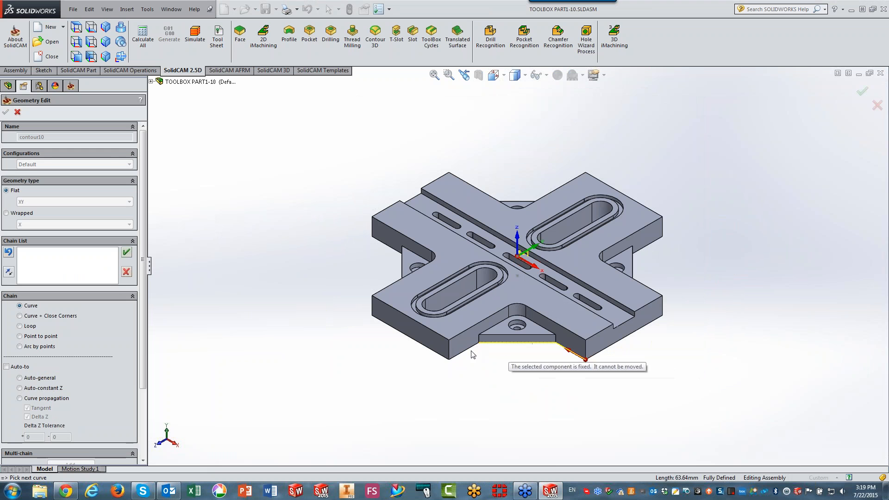
click(470, 349)
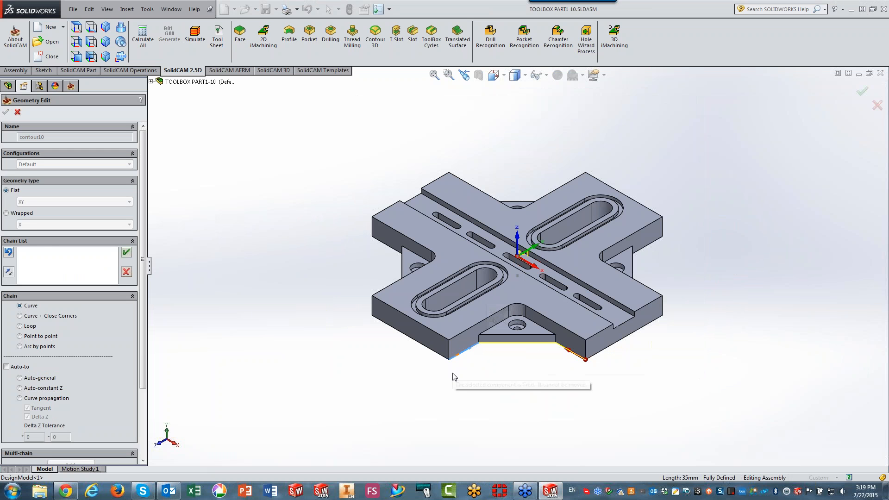
click(127, 253)
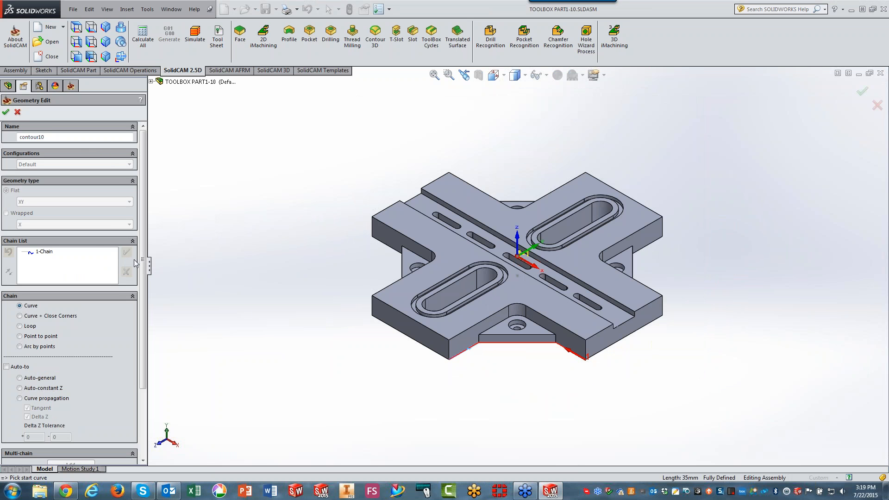
click(6, 112)
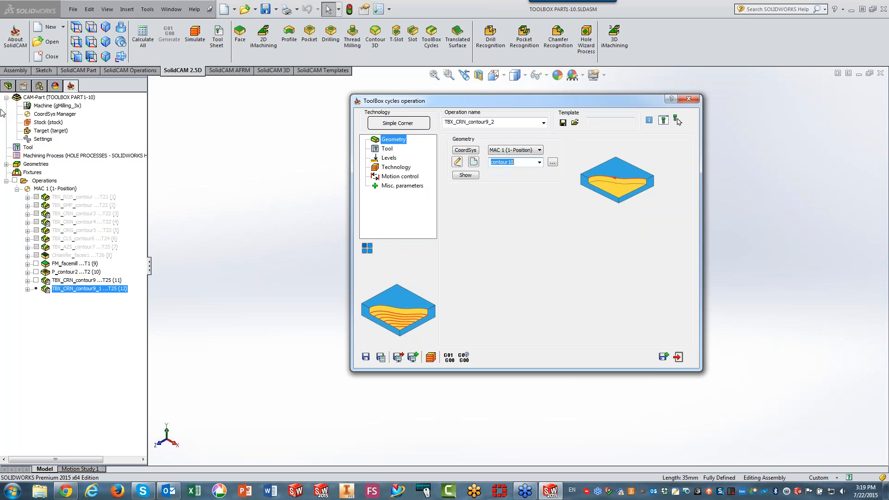
Step: Pick the upper level from the front triangular tab's top face and the milling depth from the tab's bottom corner
click(388, 159)
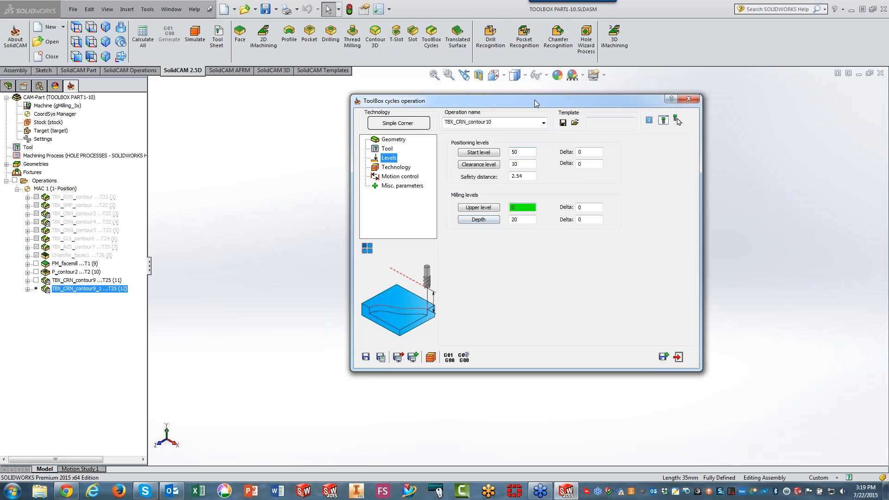
drag(530, 99, 290, 90)
click(238, 199)
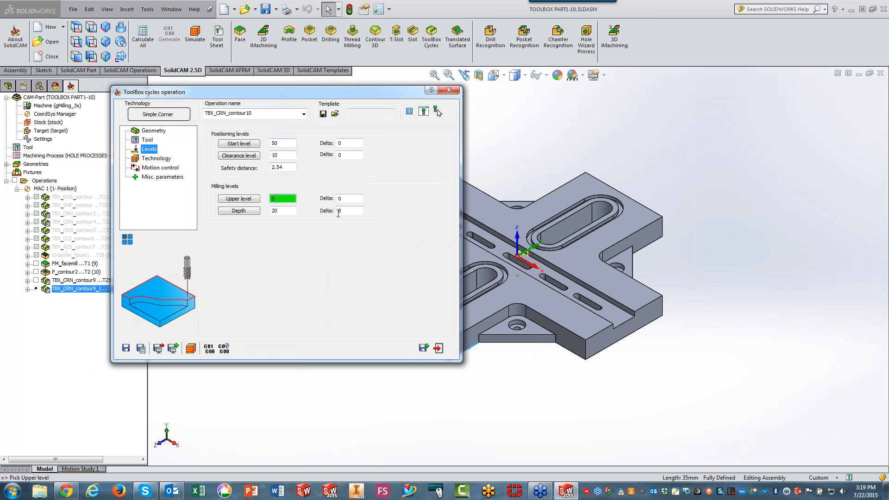
click(531, 327)
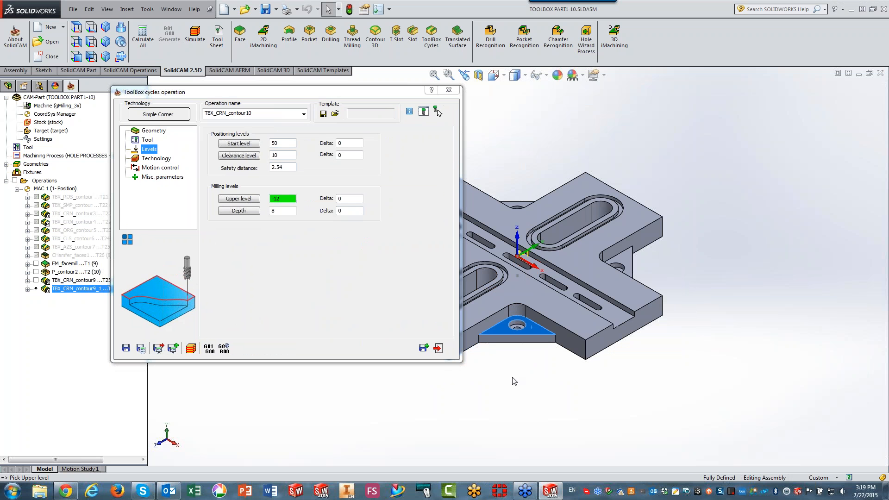
click(288, 210)
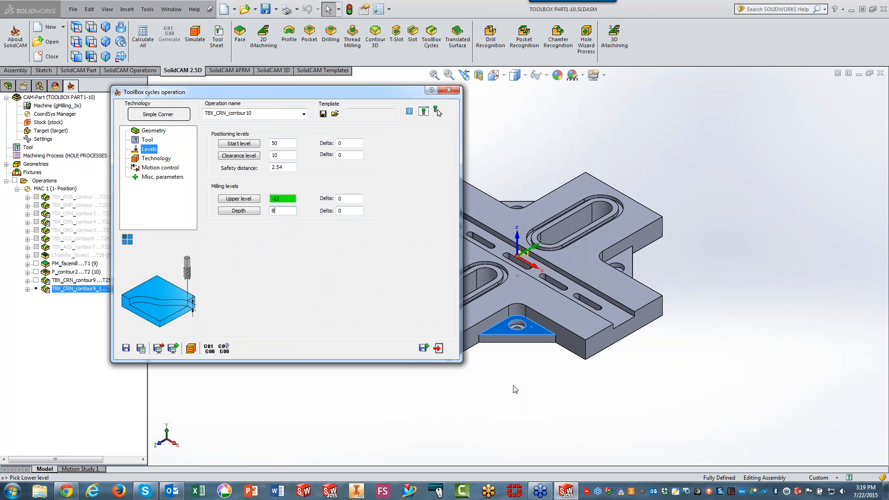
click(559, 348)
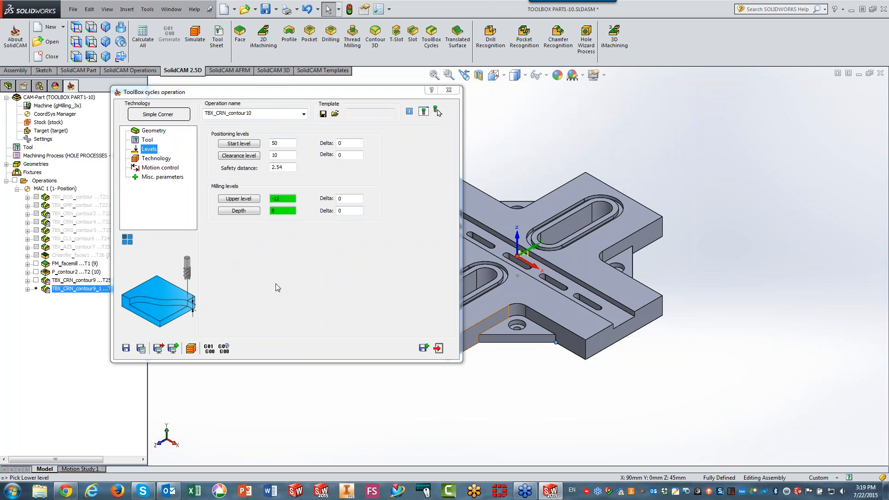
Step: Save, calculate and simulate the tab corner operation at a higher simulation speed, hide its toolpath and close the operation
click(141, 348)
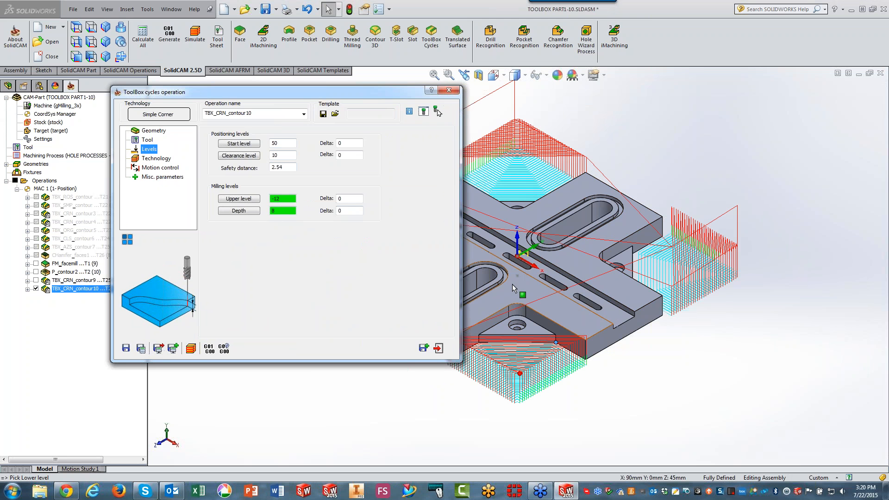
click(197, 351)
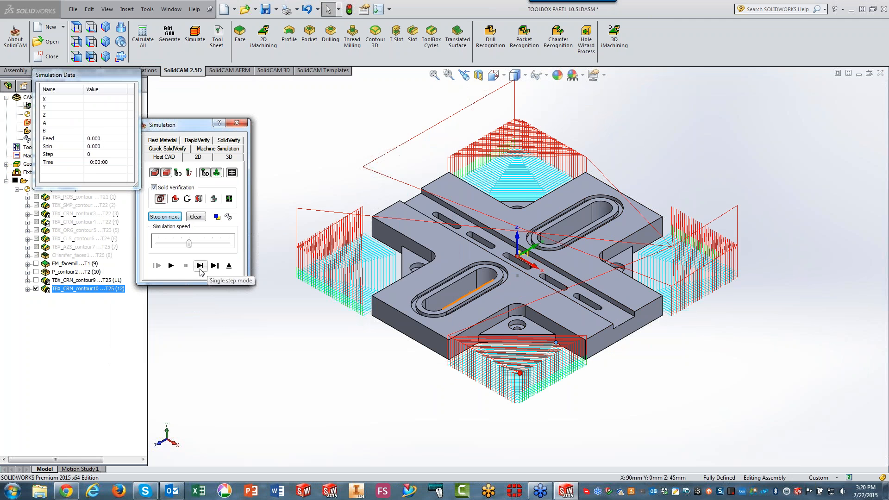
click(171, 265)
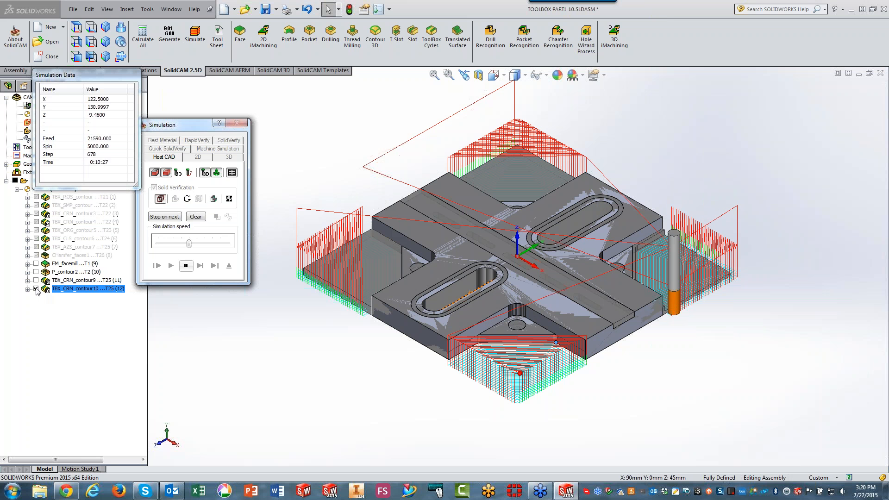
drag(189, 244, 229, 245)
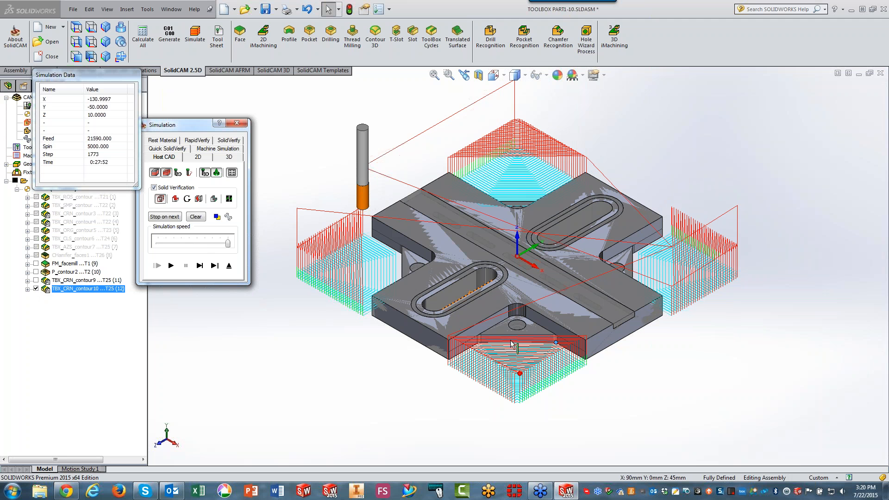
click(230, 266)
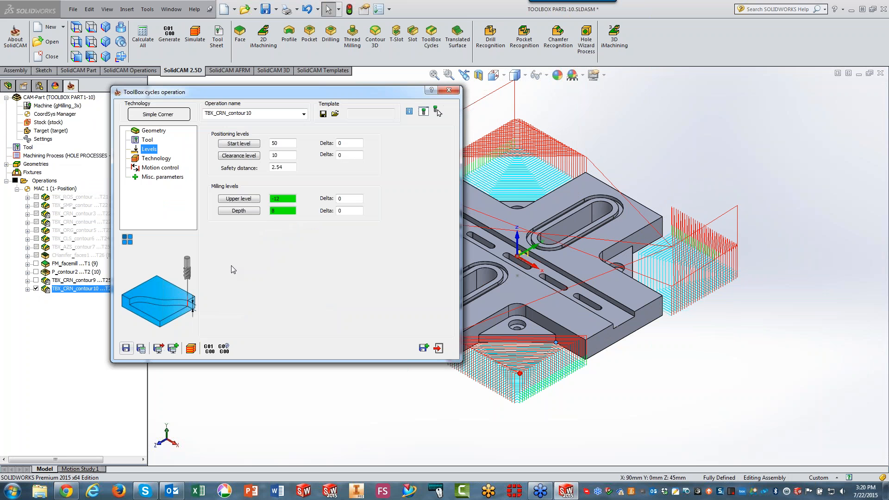
click(35, 289)
click(438, 348)
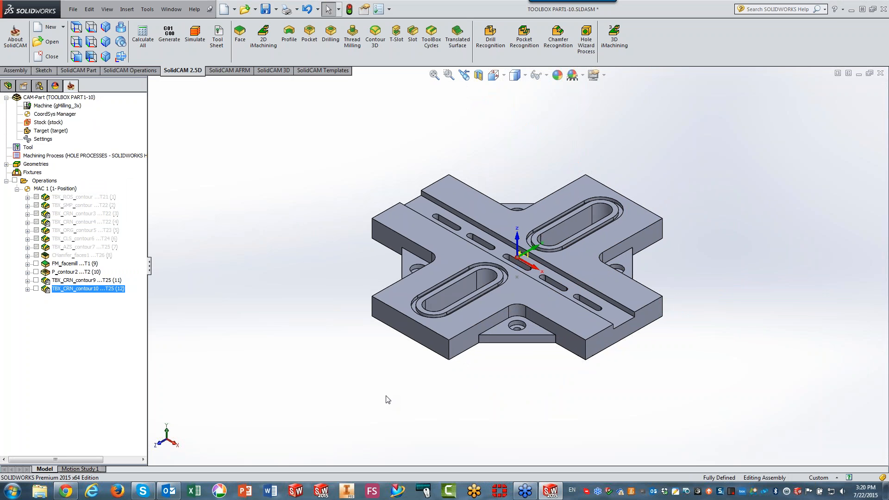
Step: Examine the two large oblong slots and the central channel's small slots from an angled view
middle_drag(381, 332, 346, 303)
scroll(347, 303, down, 5)
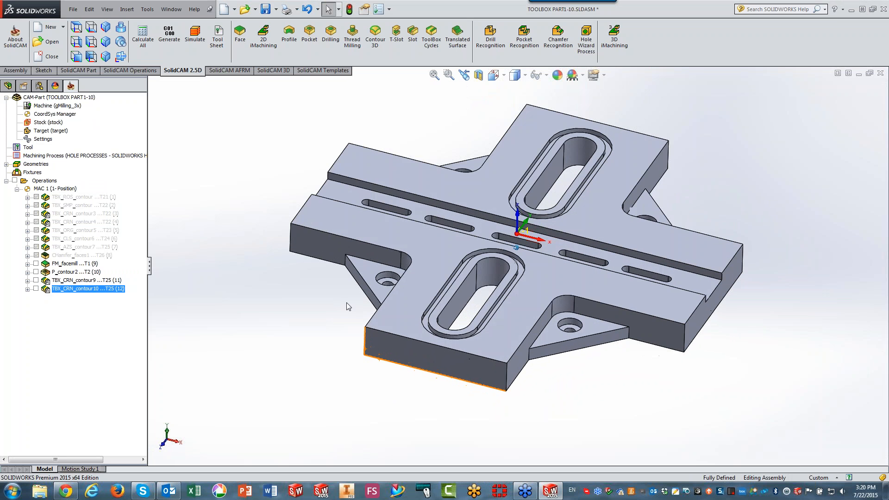
middle_drag(346, 306, 380, 273)
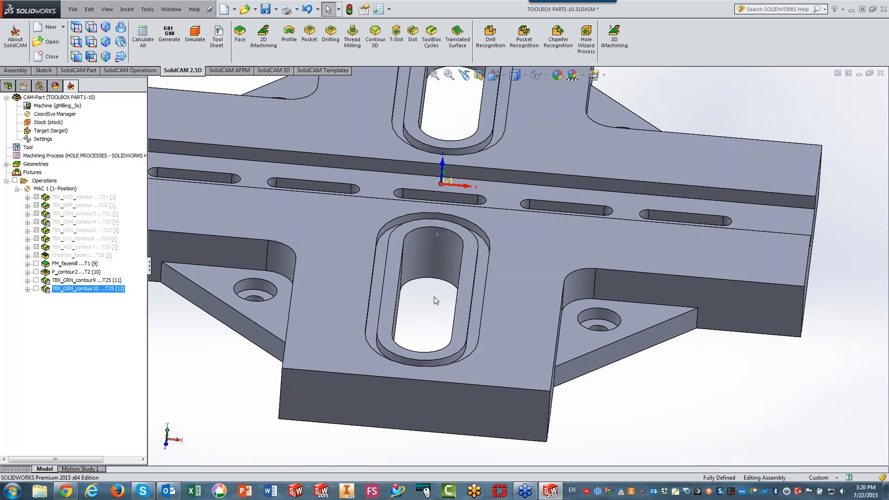
scroll(434, 296, up, 5)
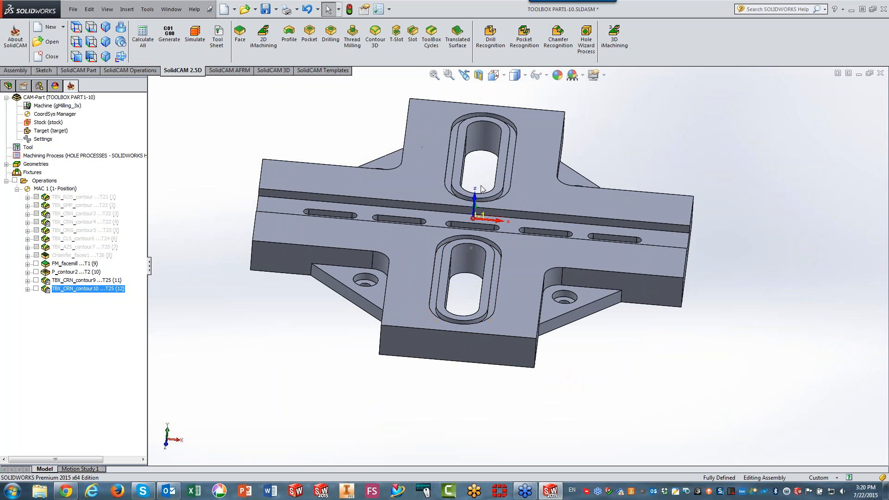
Step: Measure the normal distance between the parallel straight edges of the groove around the rear oblong slot
scroll(477, 190, down, 2)
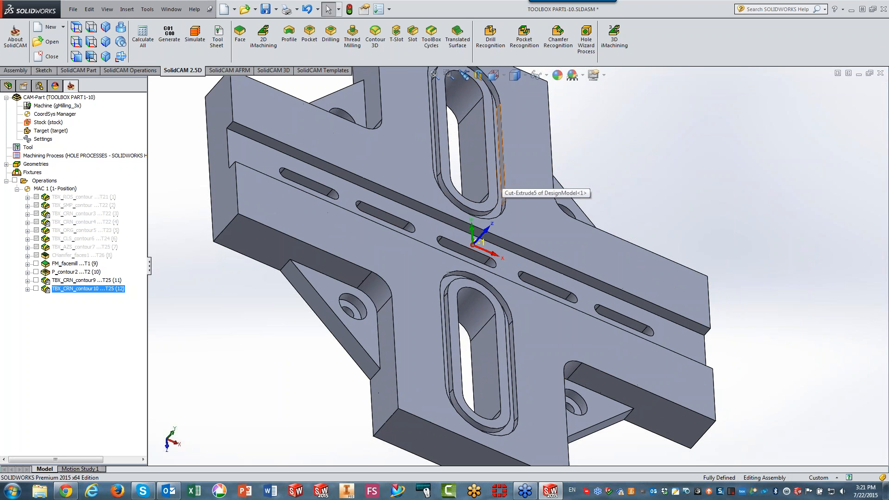
click(501, 179)
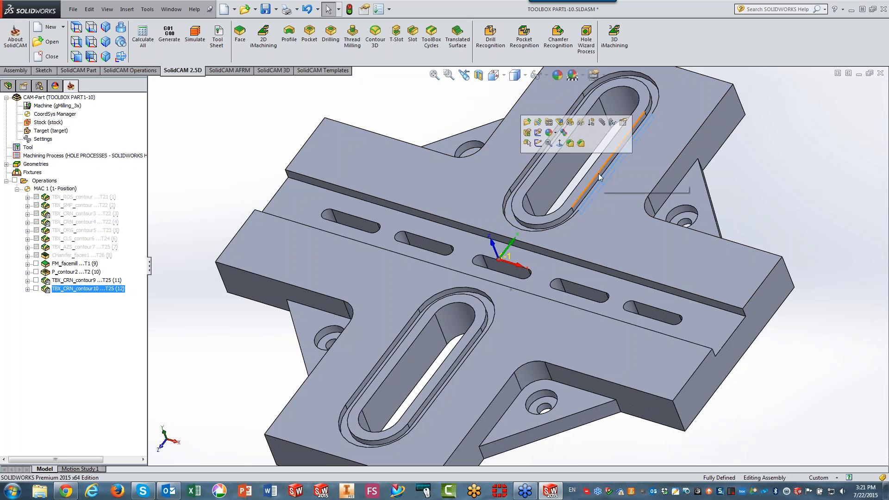
ctrl+click(598, 175)
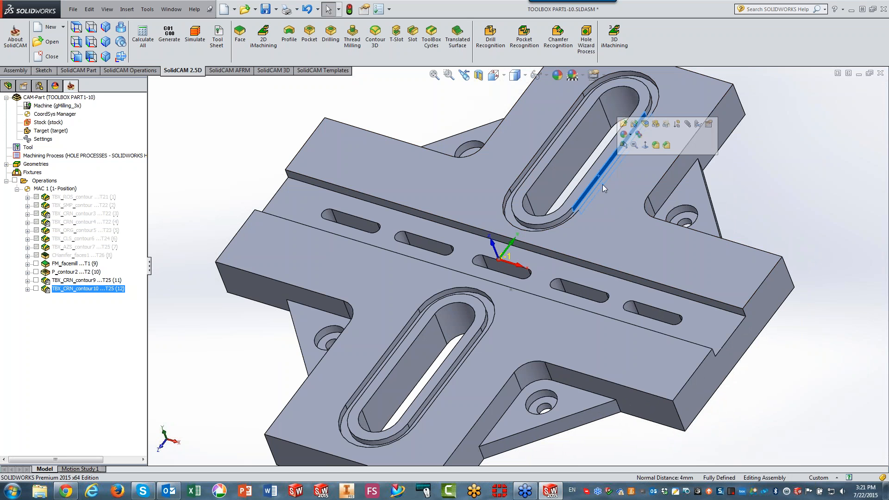
click(810, 247)
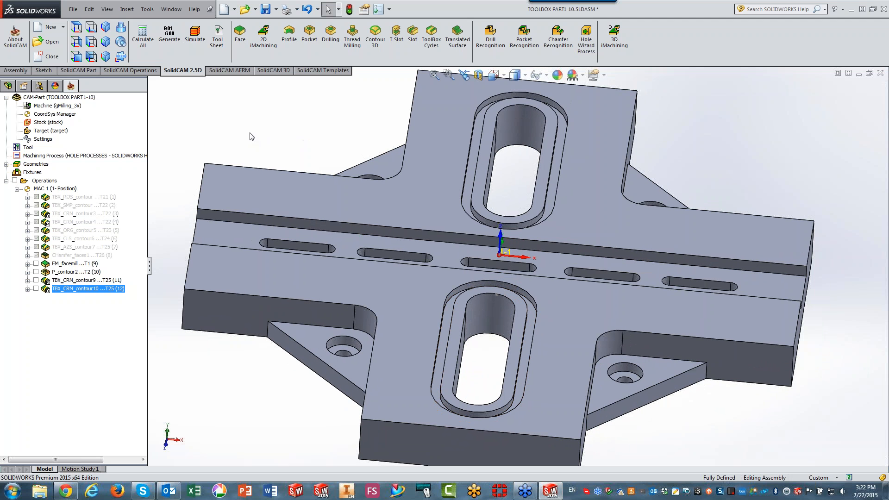
Step: Start a Profile operation and define its geometry by chaining the outer groove edge around the front oblong slot with curve propagation
click(286, 40)
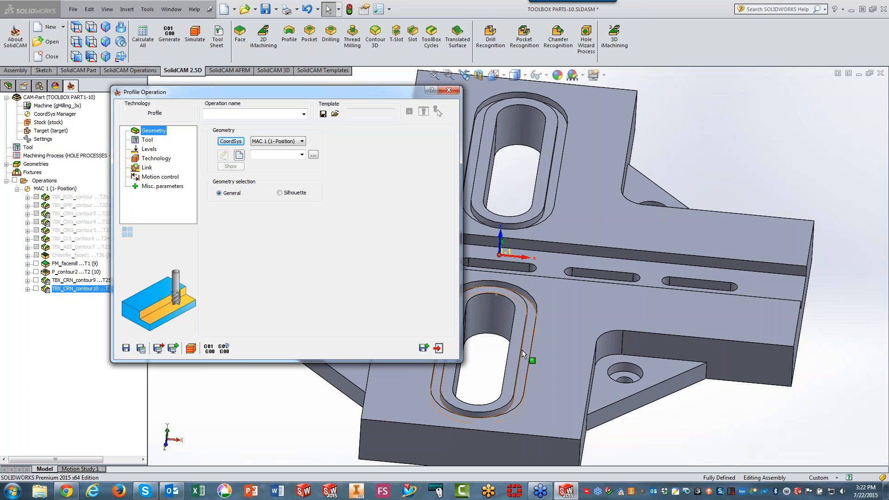
click(239, 156)
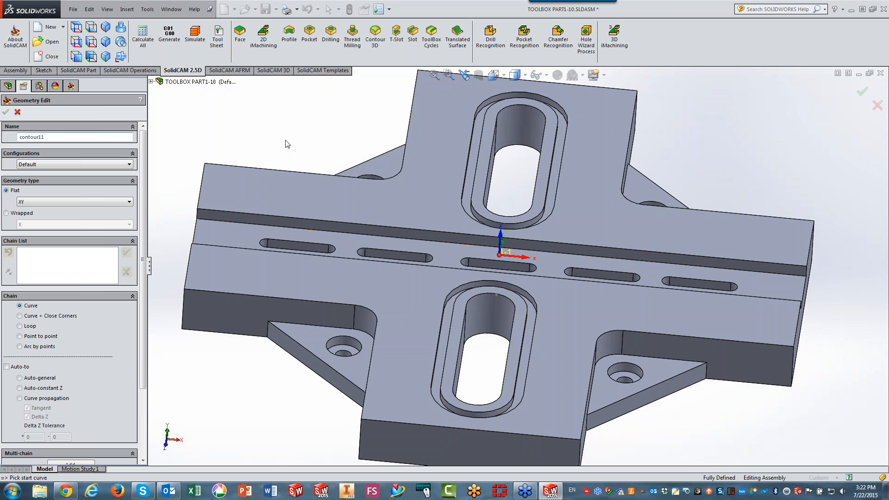
middle_drag(286, 140, 540, 380)
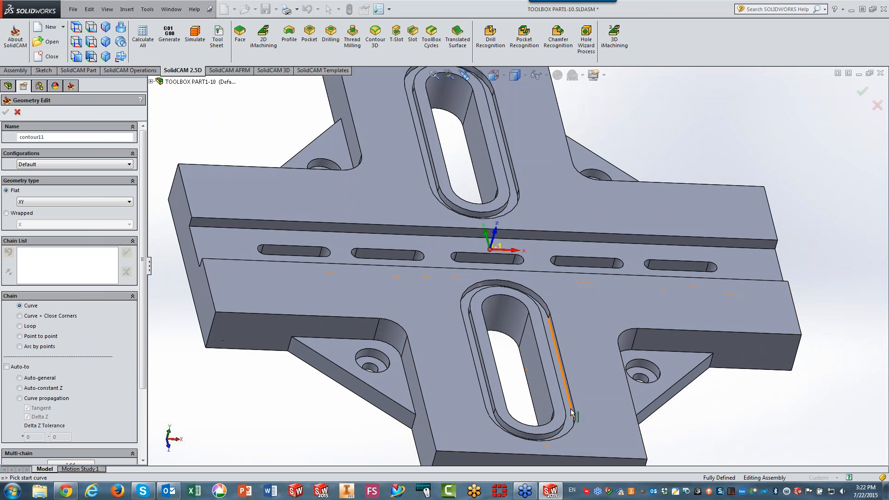
click(569, 408)
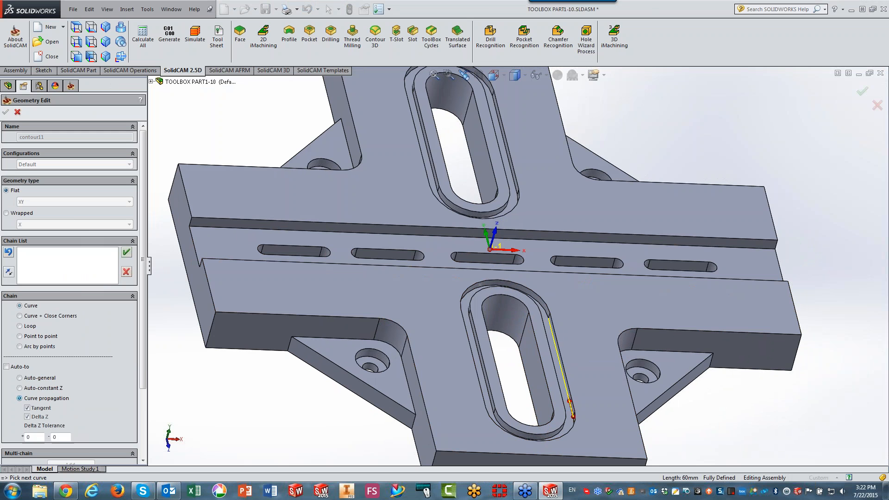
click(20, 399)
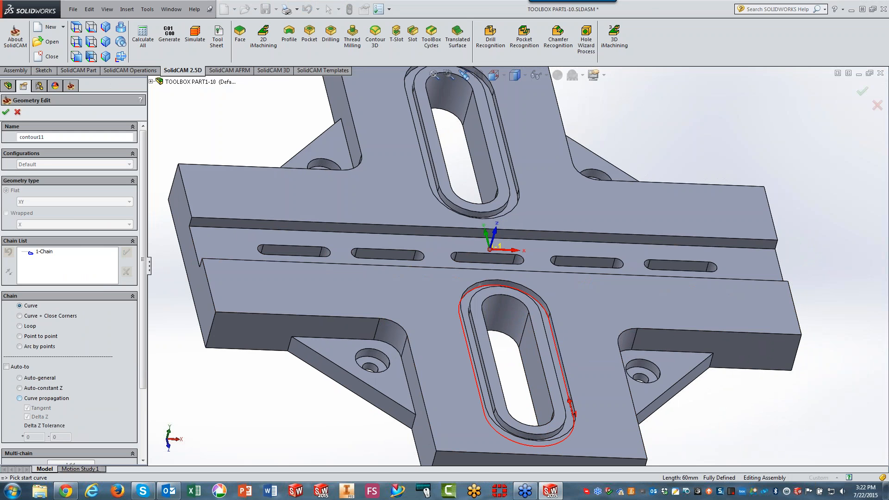
click(5, 112)
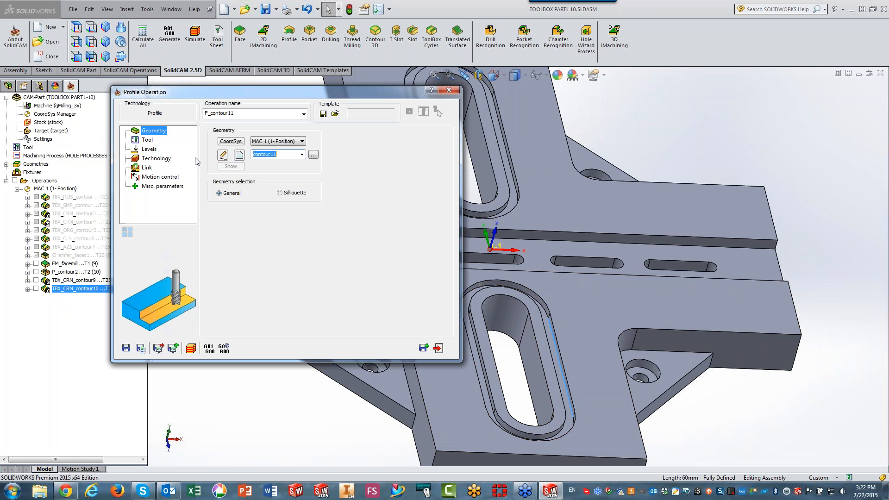
Step: Assign the 3 mm end mill, tool 23, to the profile operation and set the profile depth to 3
click(153, 141)
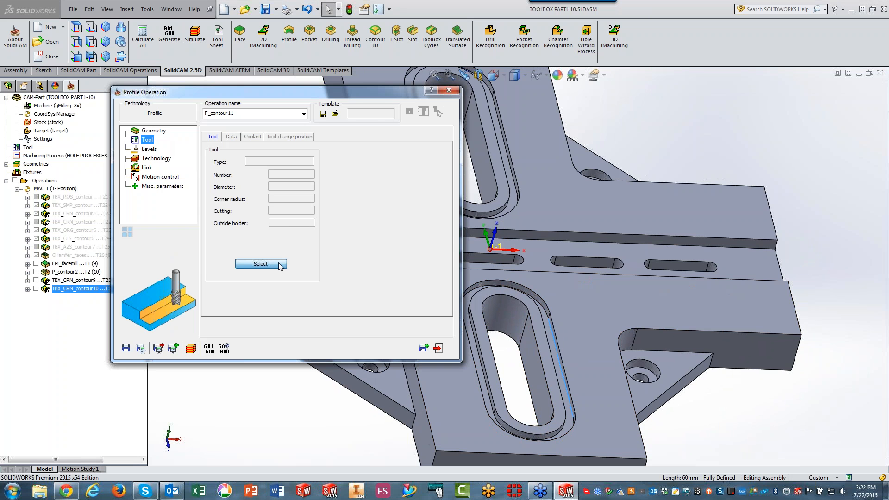
click(260, 264)
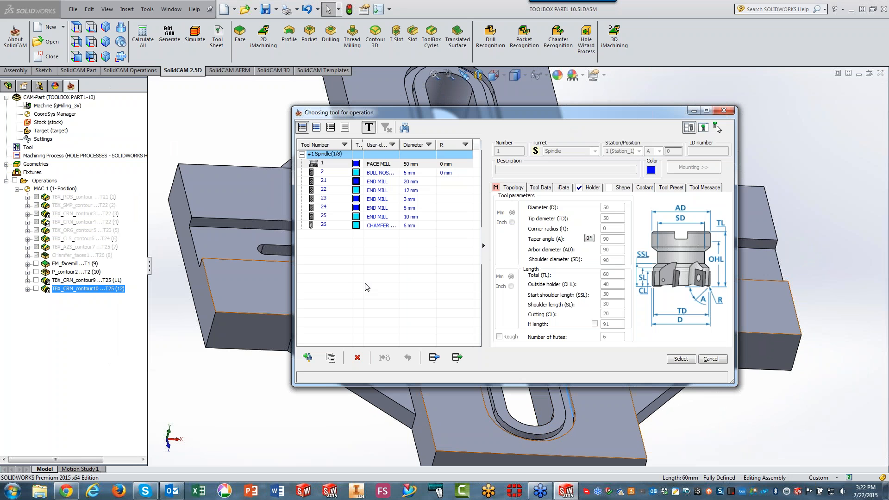
click(389, 199)
click(681, 360)
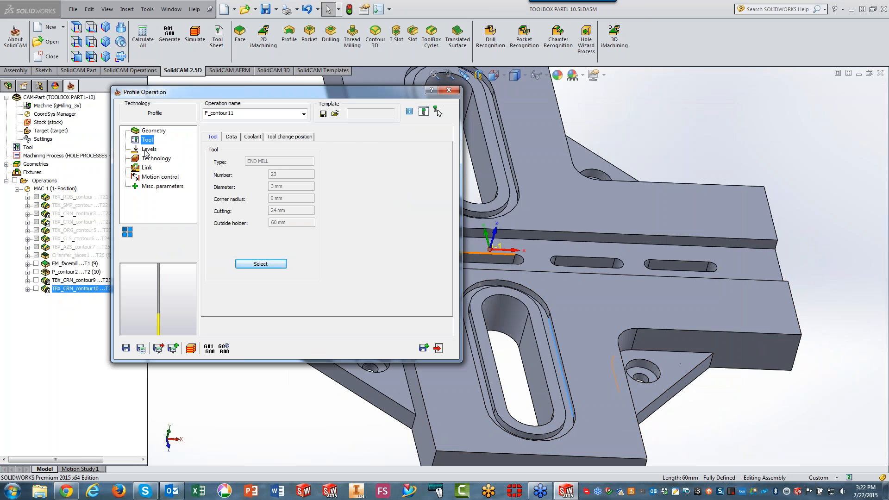
click(148, 149)
mouse_move(262, 216)
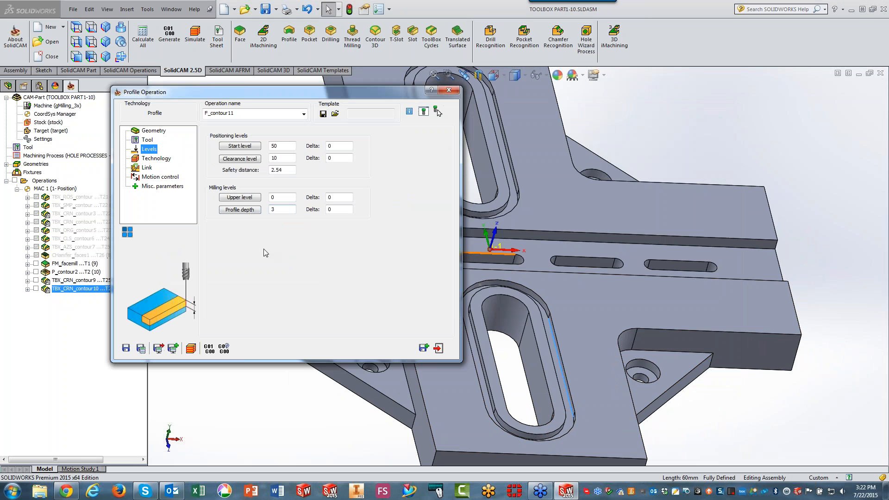
Step: Set the profile operation's tool side to Center
click(154, 159)
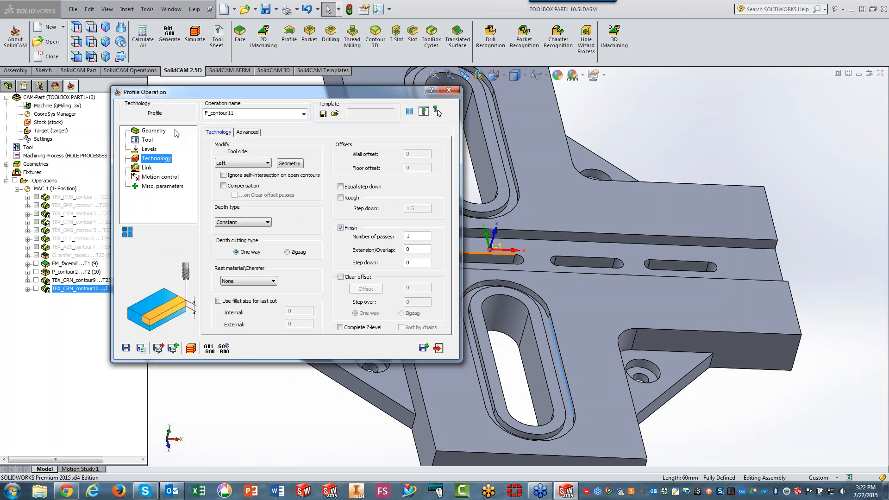
click(74, 26)
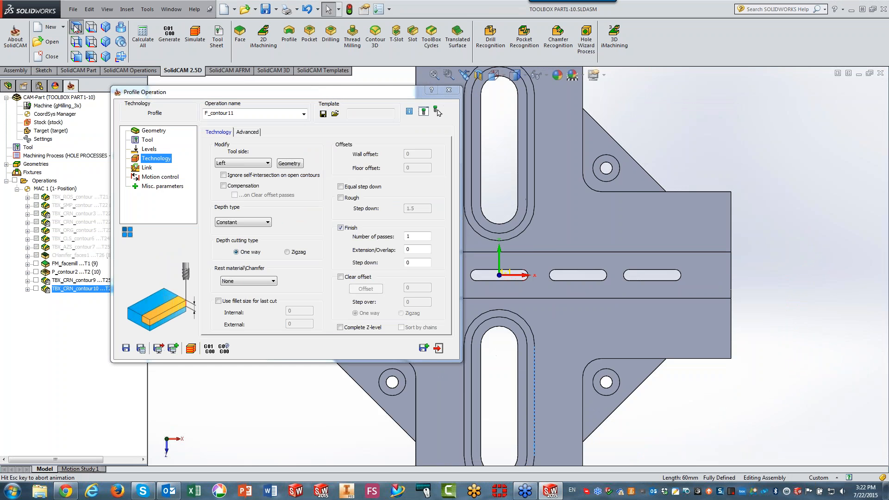
scroll(450, 366, down, 1)
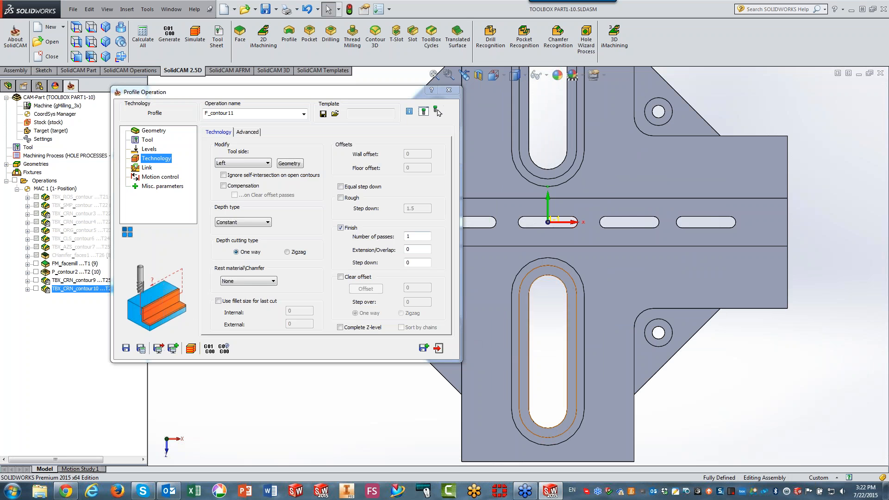
click(583, 360)
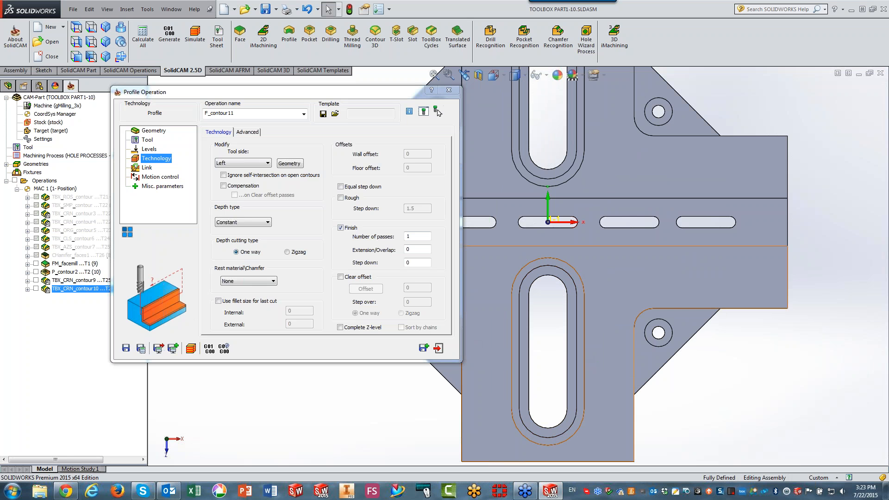
click(227, 165)
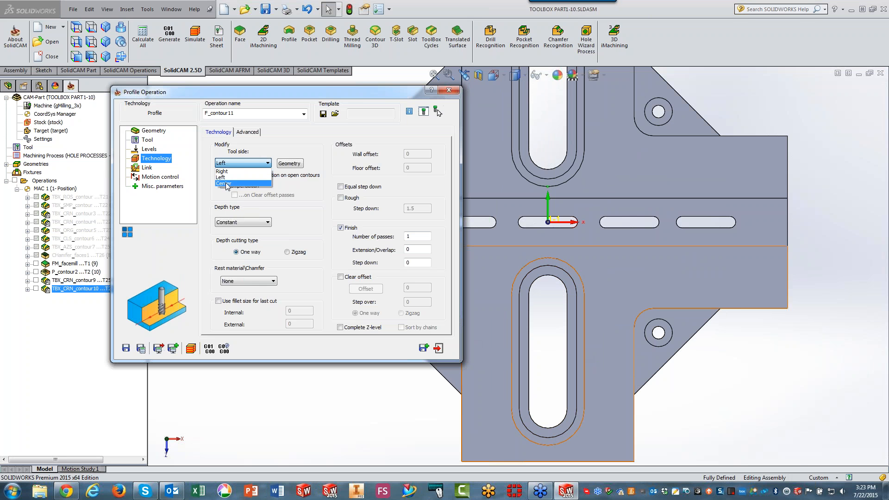
click(226, 184)
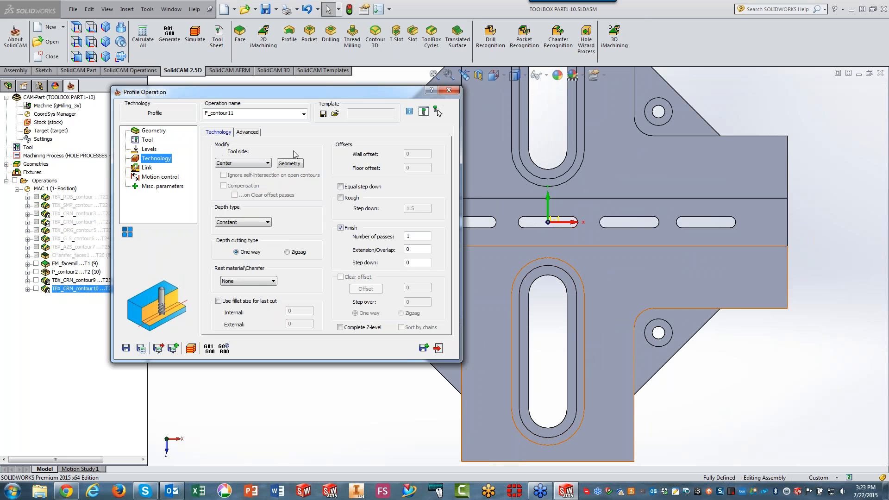
Step: Modify the geometry to run along the groove's centerline, taking half the offset picked from the inner groove edge
click(300, 166)
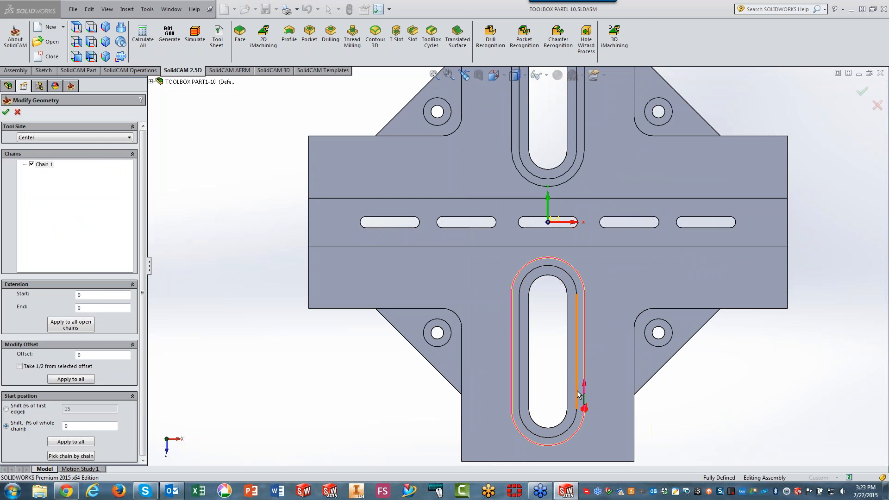
click(20, 366)
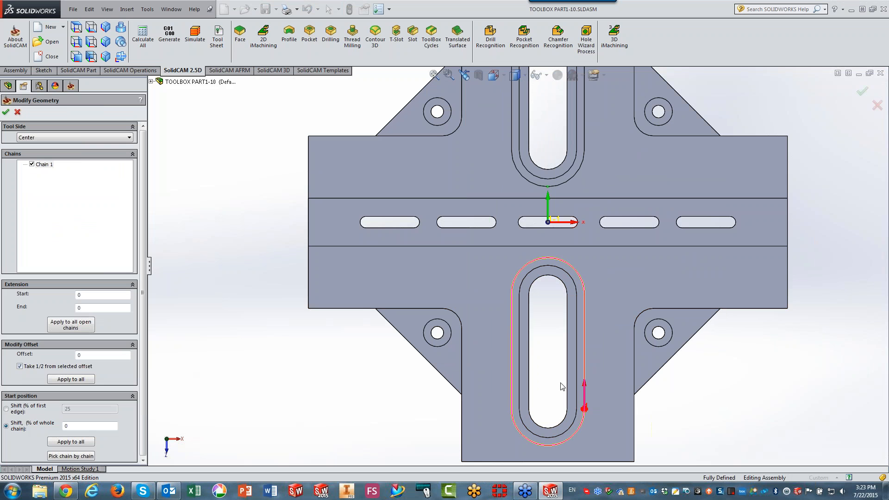
click(578, 391)
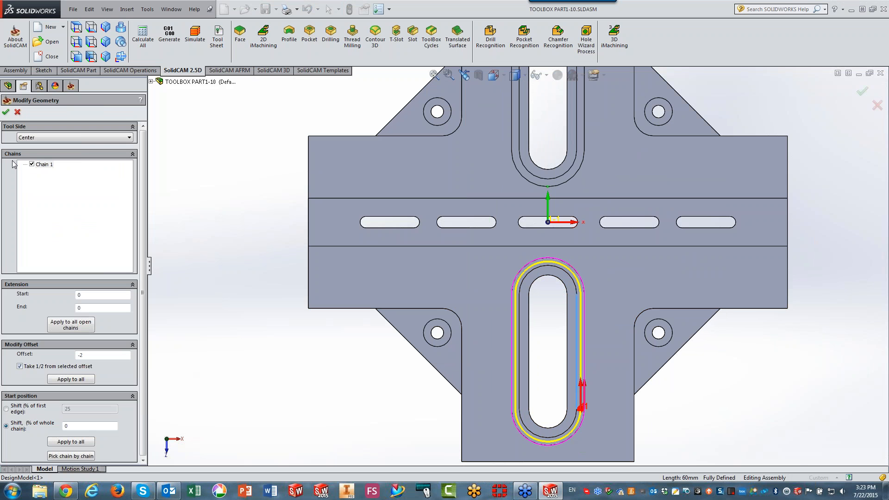
click(6, 113)
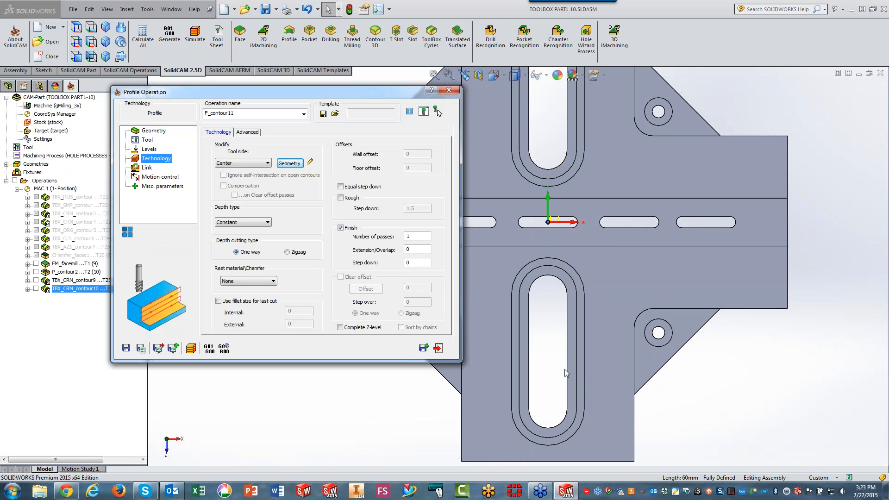
Step: Set the depth type to Helical with a finish step down of 0.5, and set the lead-in to None
mouse_move(558, 365)
middle_down()
mouse_move(554, 337)
mouse_move(558, 364)
mouse_move(555, 353)
middle_up()
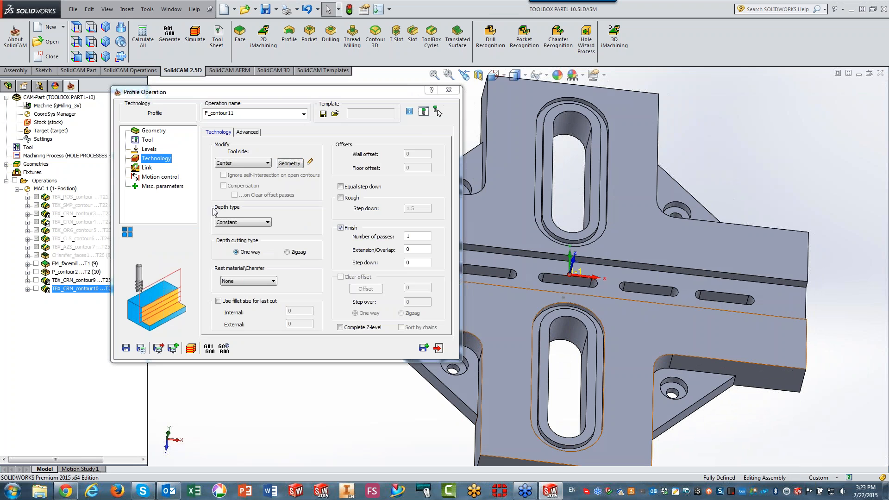
click(249, 222)
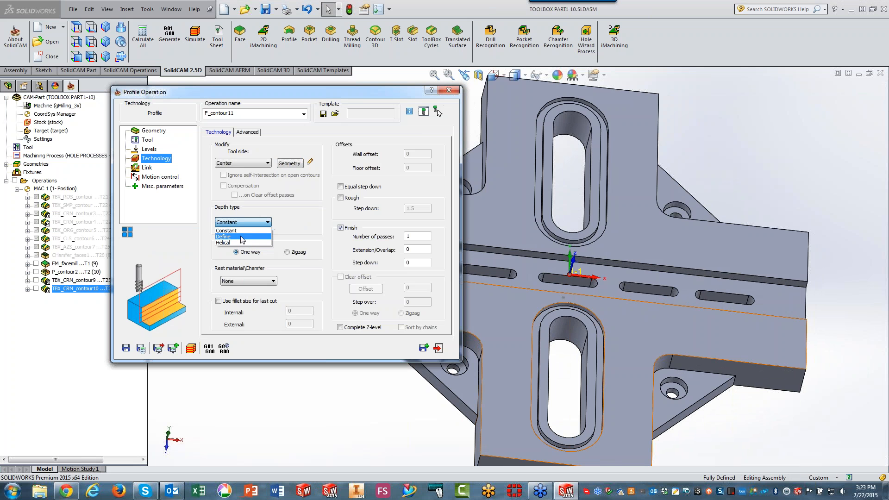
click(237, 244)
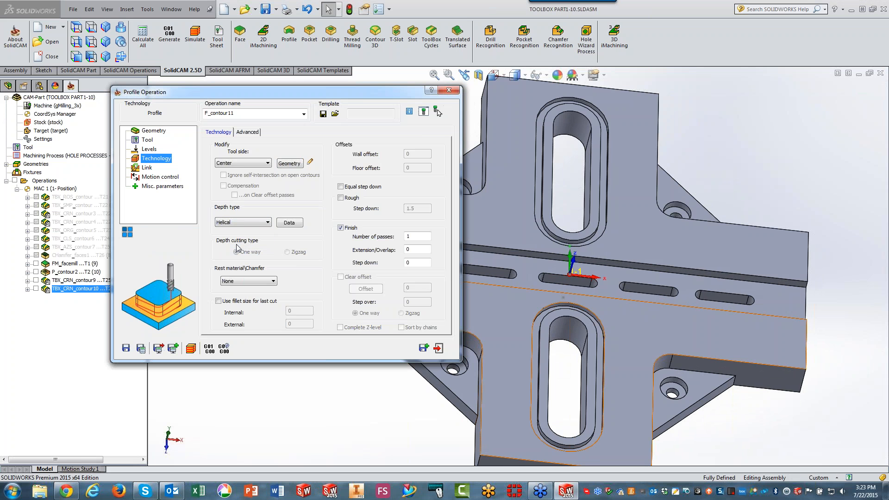
click(409, 263)
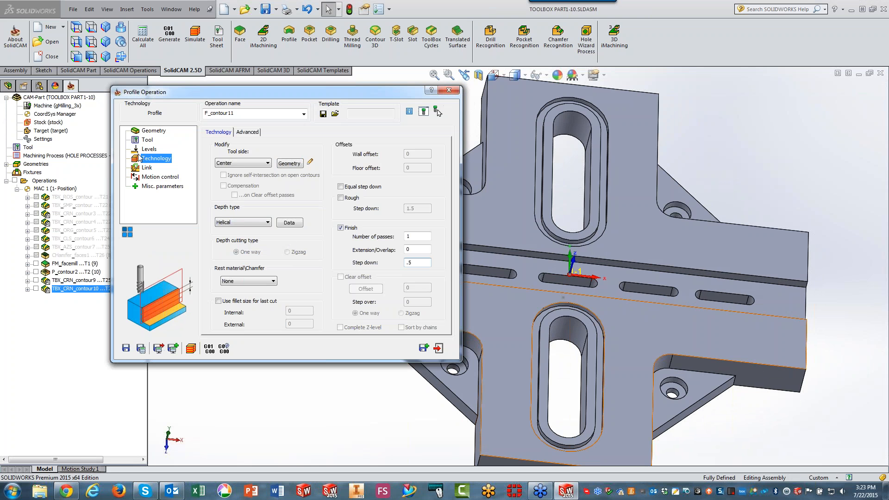
click(144, 168)
click(239, 216)
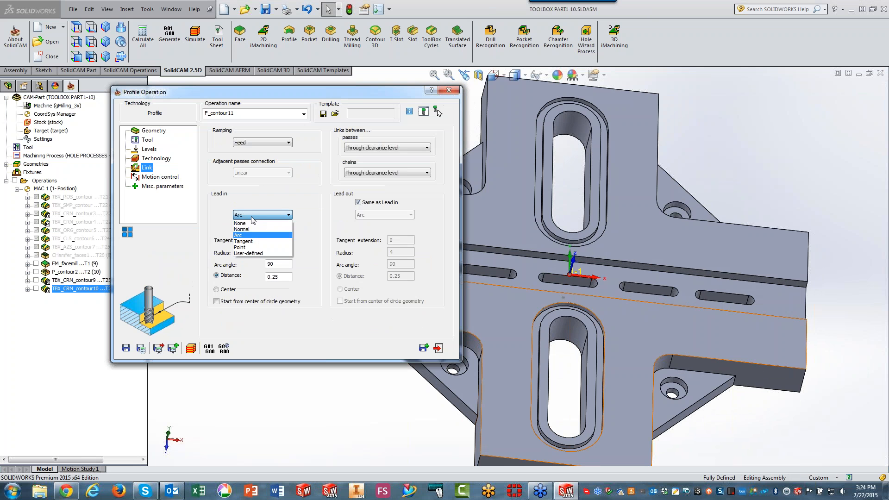
click(254, 225)
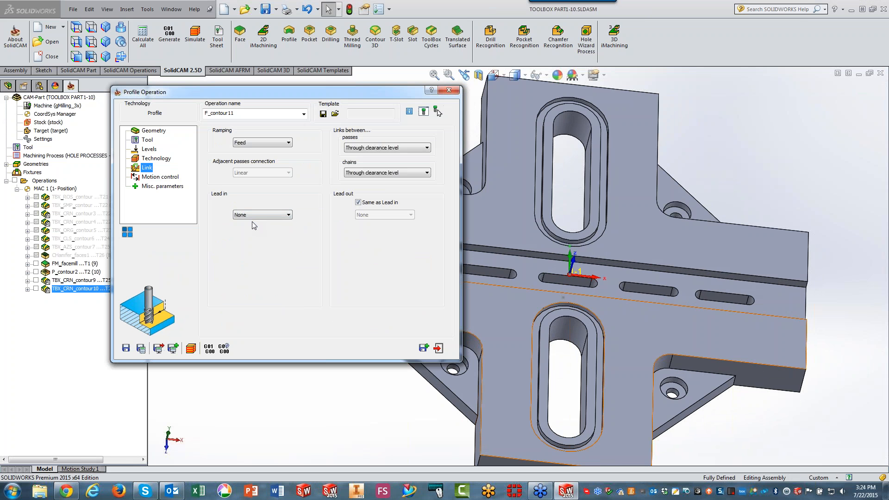
Step: Save, calculate and simulate the groove's profile operation, and save it with a copy
click(142, 347)
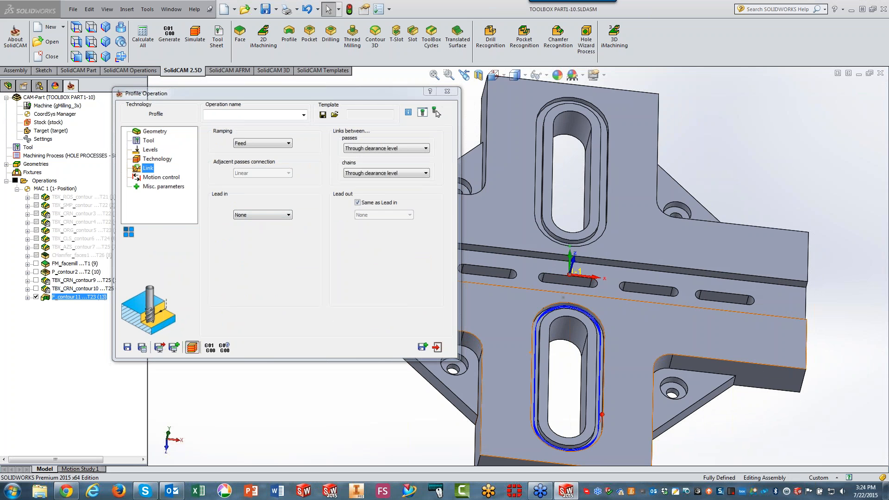
click(435, 112)
click(200, 266)
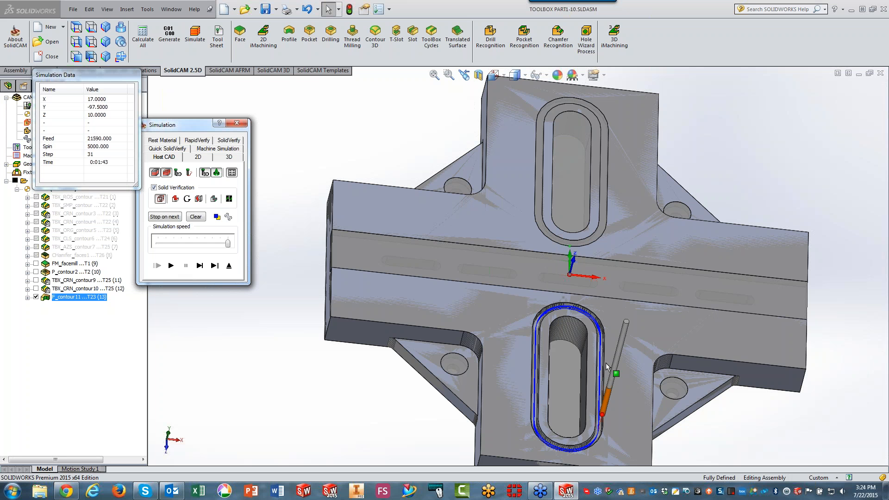
click(229, 265)
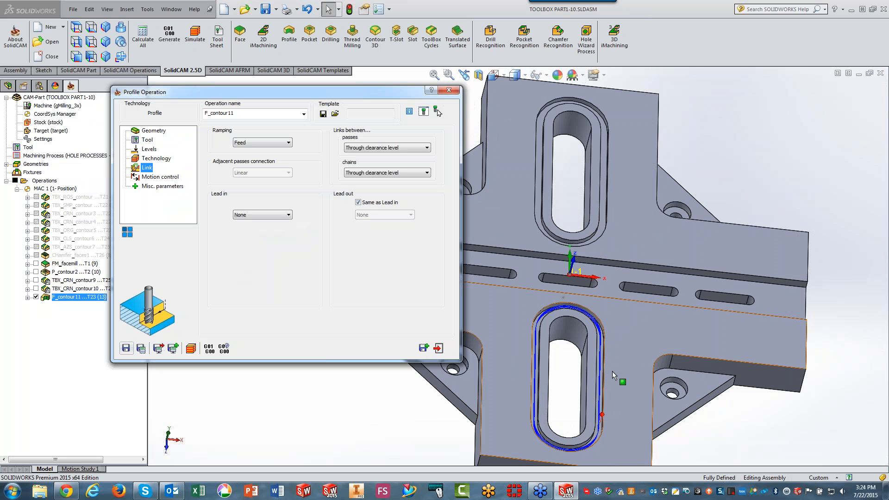
click(358, 423)
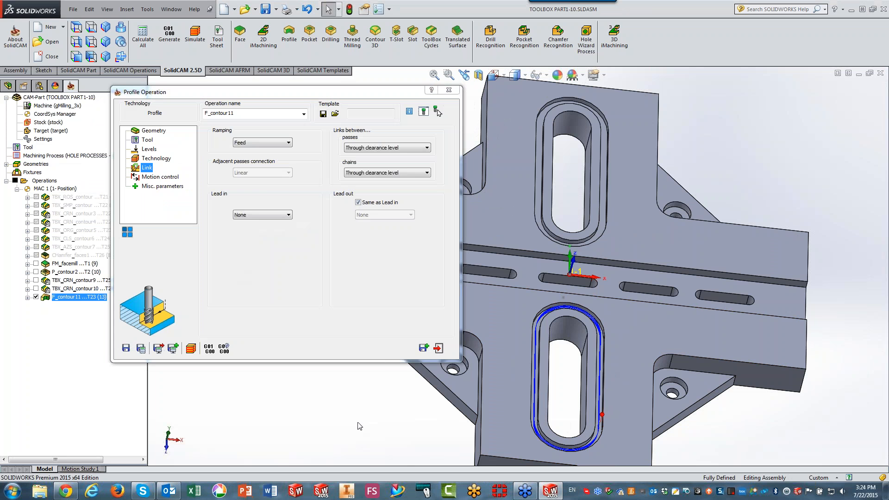
click(423, 348)
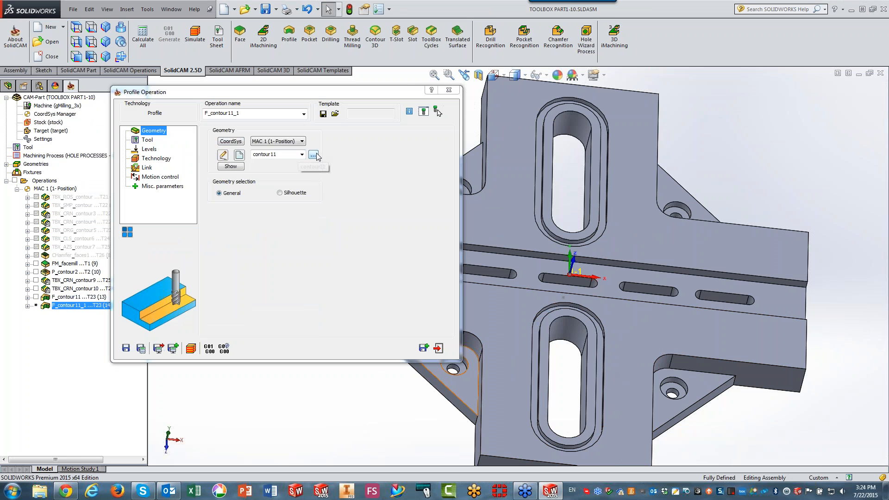
Step: Define a new geometry for the copied profile operation with two propagated curve chains, one on the groove's outer edge and one on its inner edge
click(239, 155)
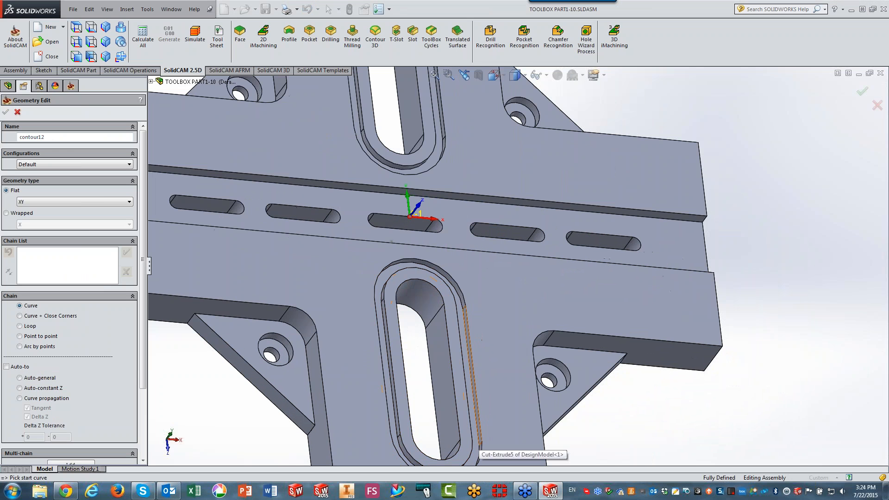
click(472, 382)
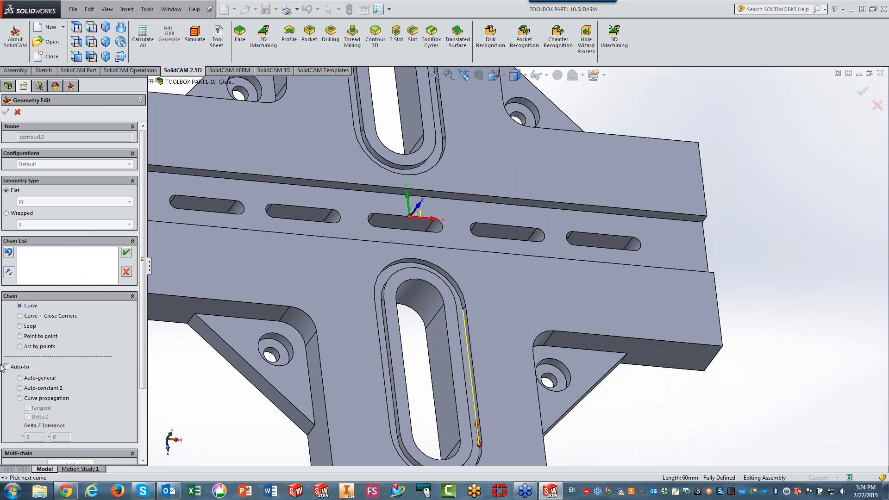
click(19, 398)
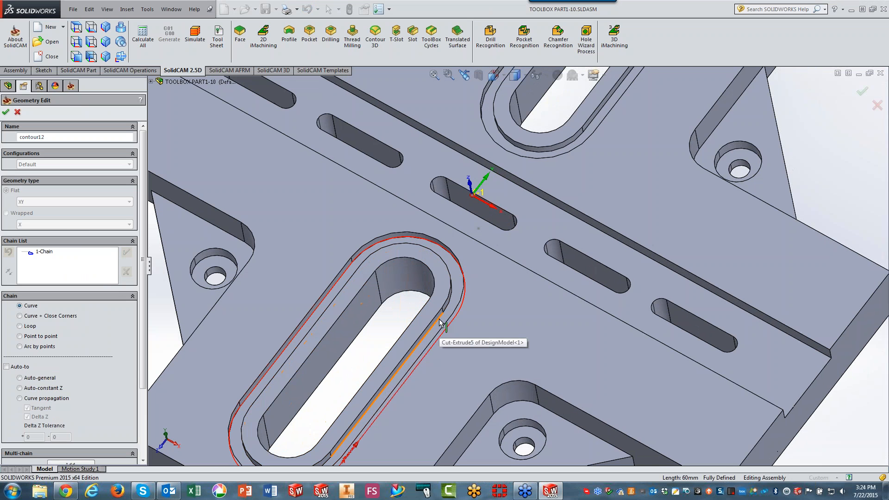
click(438, 335)
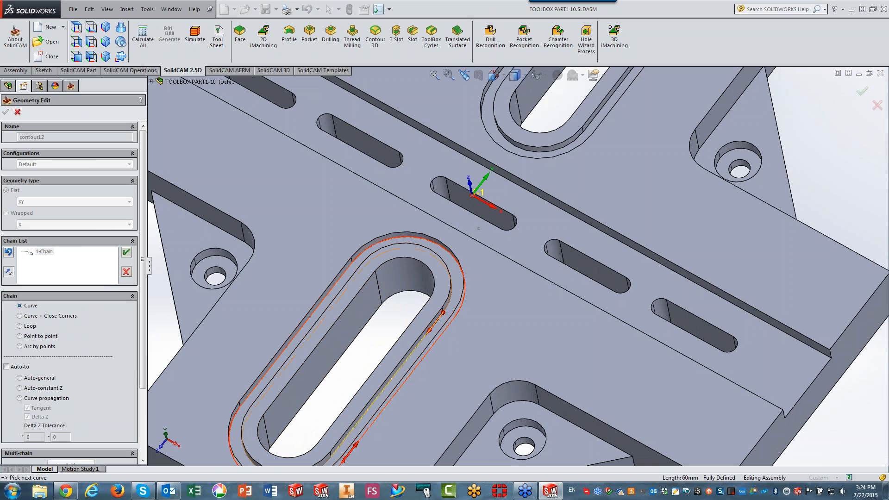
click(20, 398)
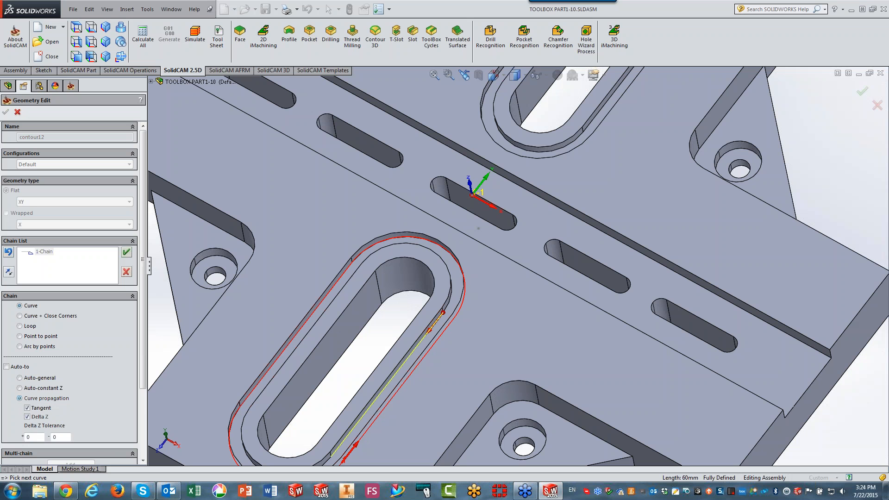
click(7, 112)
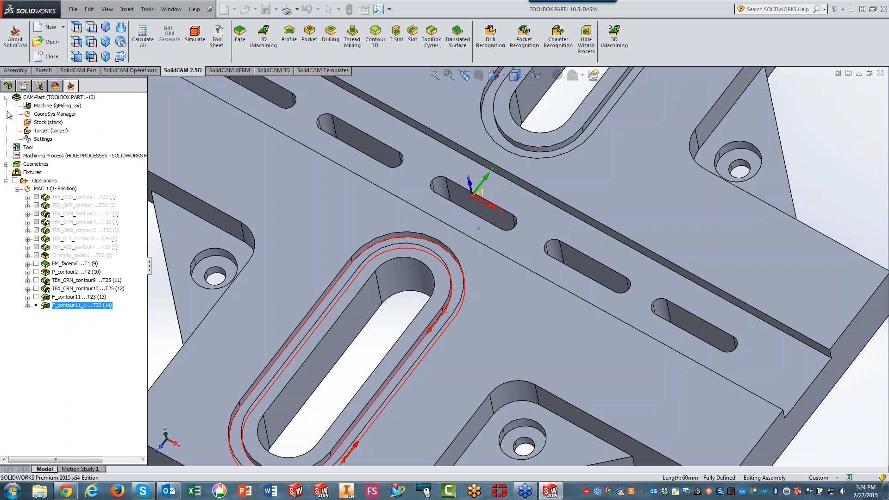
Step: Set the copied profile operation's tool side to Left and its depth type to Constant
click(153, 142)
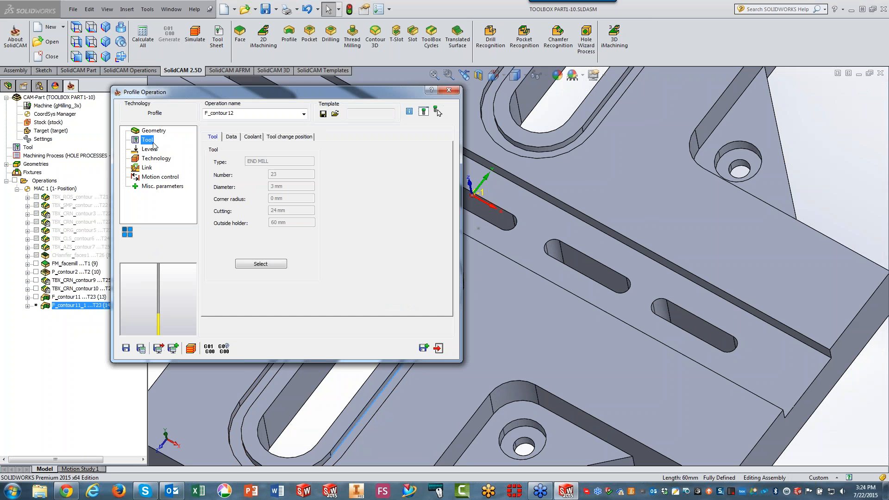
click(153, 150)
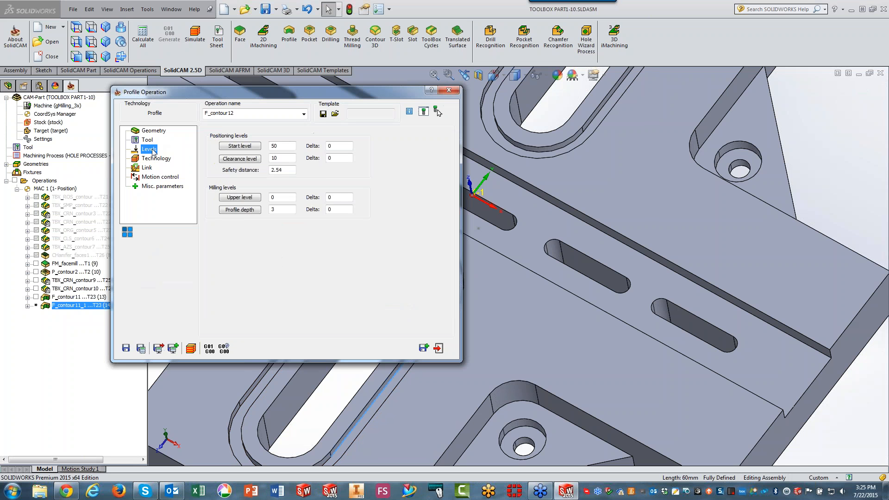
click(147, 160)
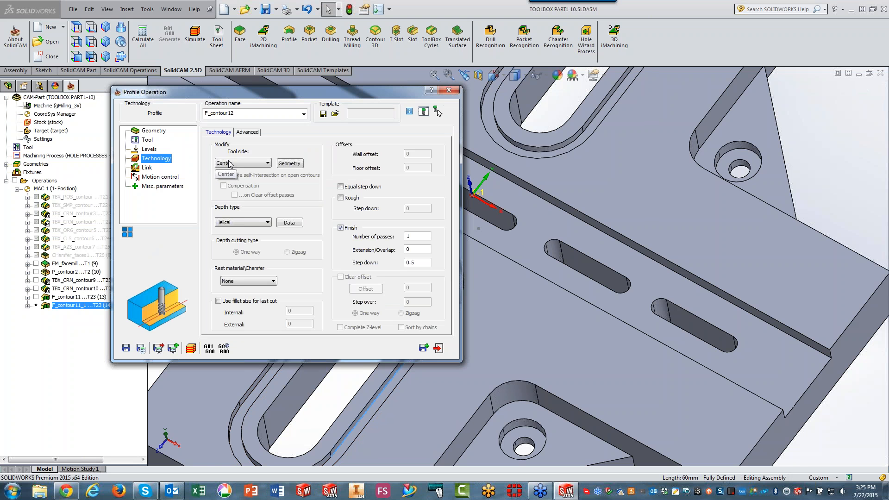
click(230, 163)
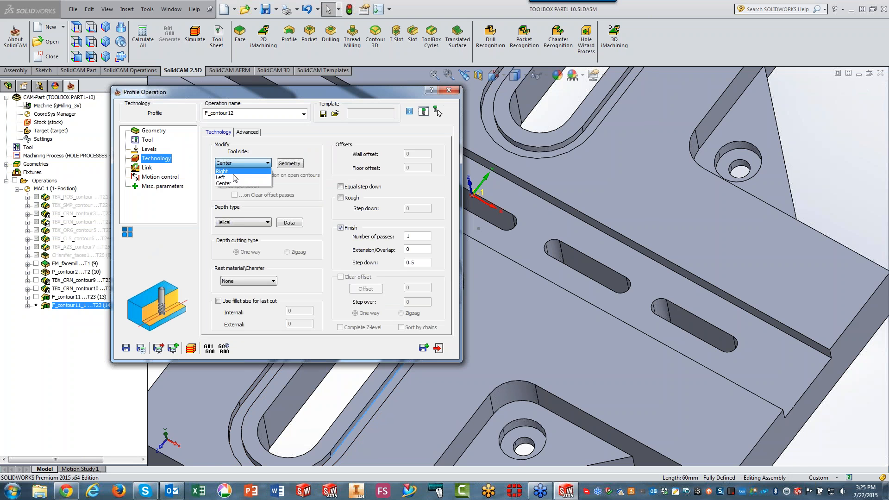
click(236, 178)
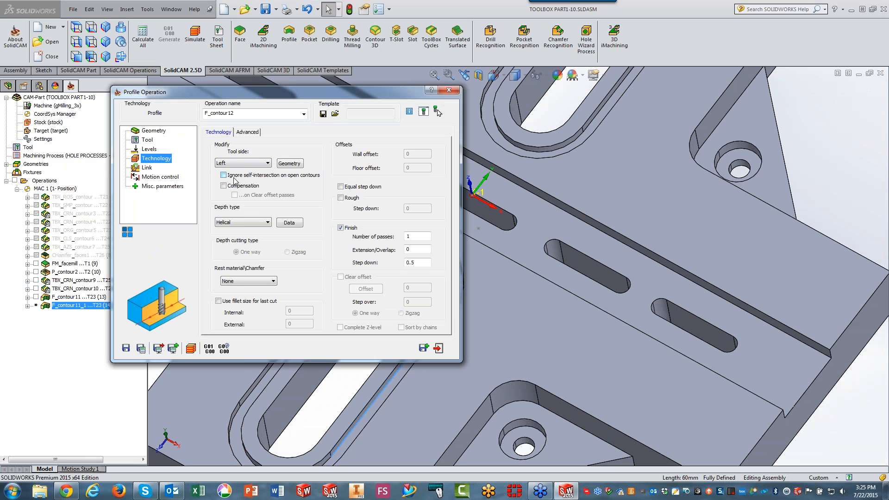
click(226, 223)
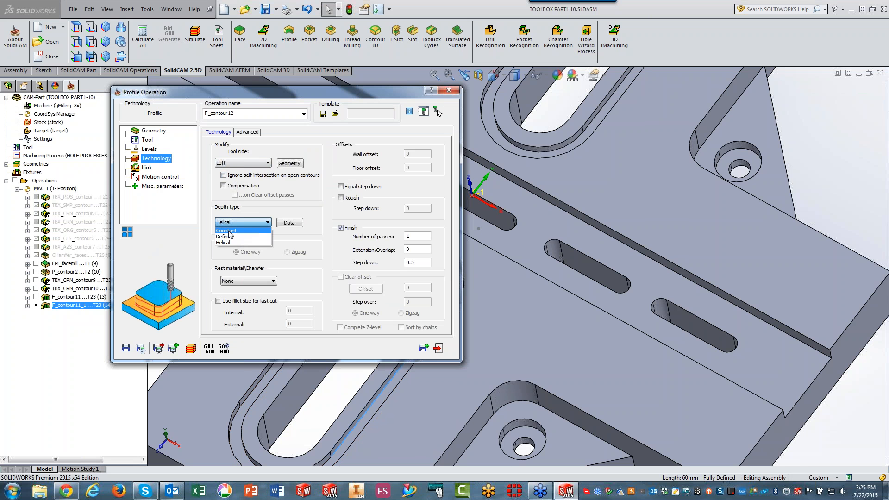
click(227, 231)
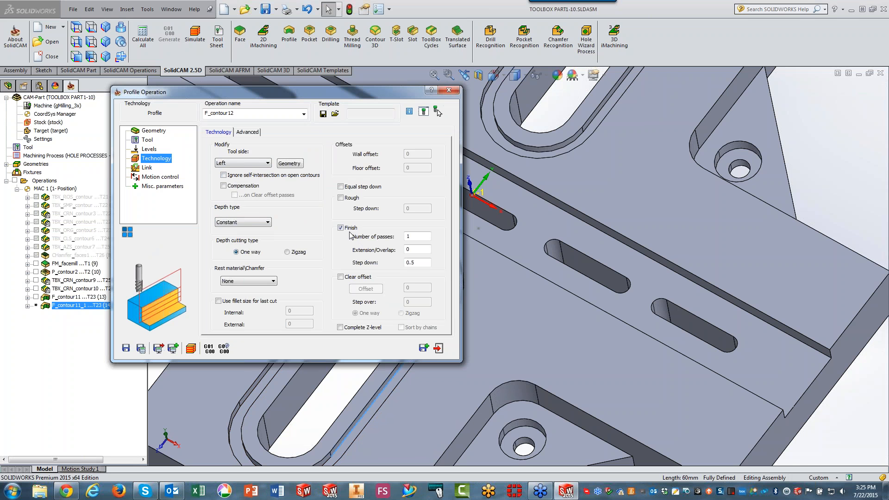
click(417, 249)
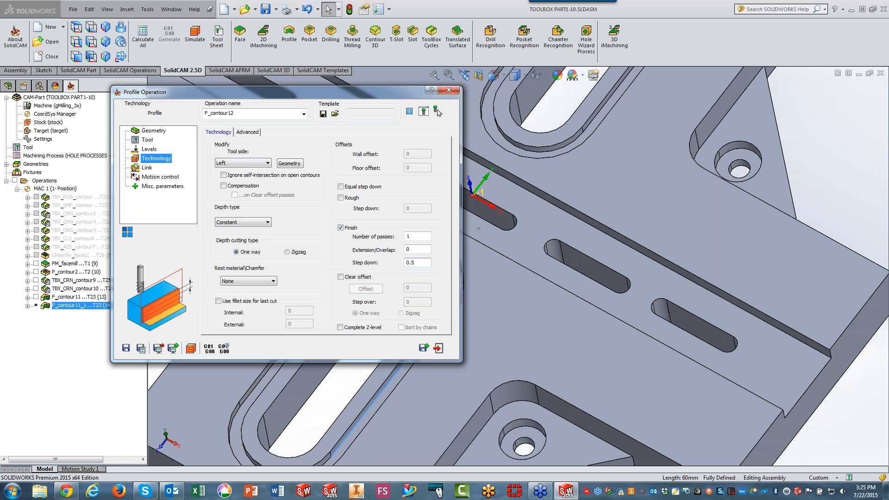
Step: Set the lead-in to Arc with a radius of 0.5 and make the lead-out the same as the lead-in
click(151, 169)
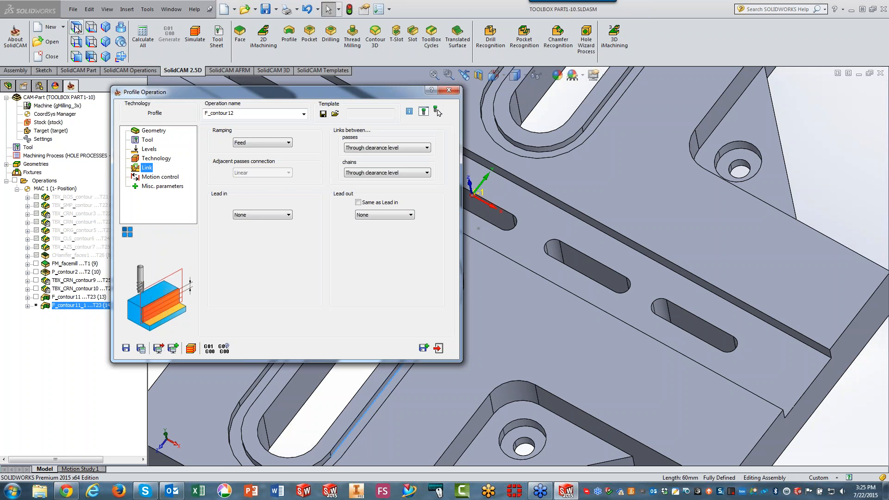
click(437, 111)
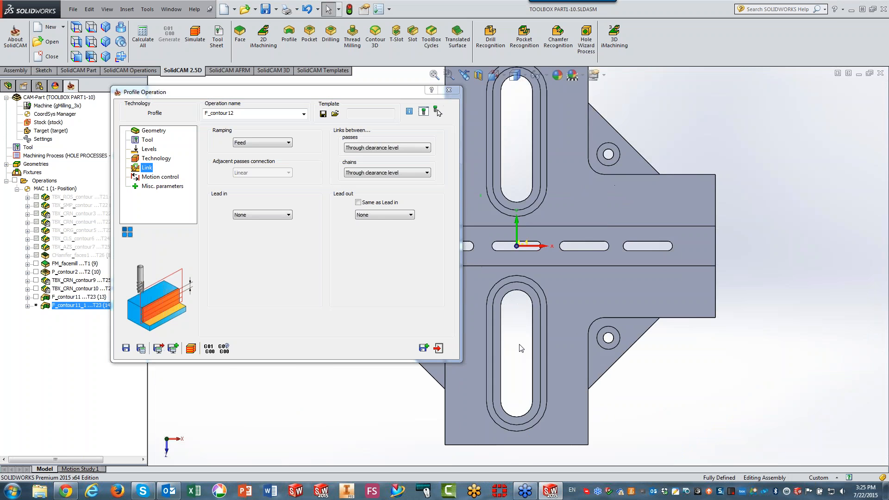
scroll(521, 348, down, 4)
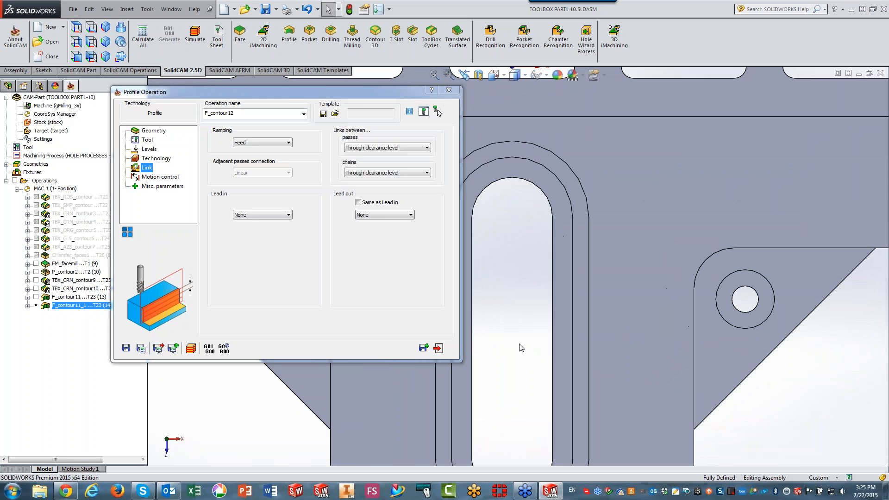
scroll(521, 348, up, 2)
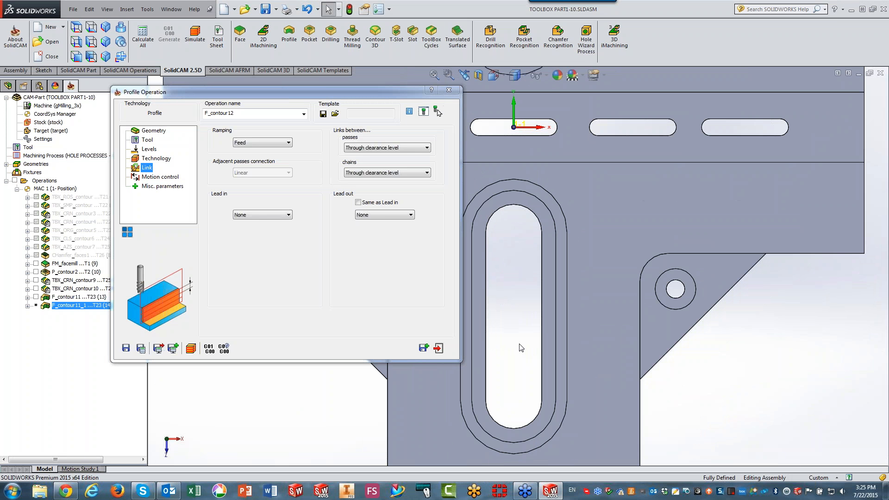
click(567, 327)
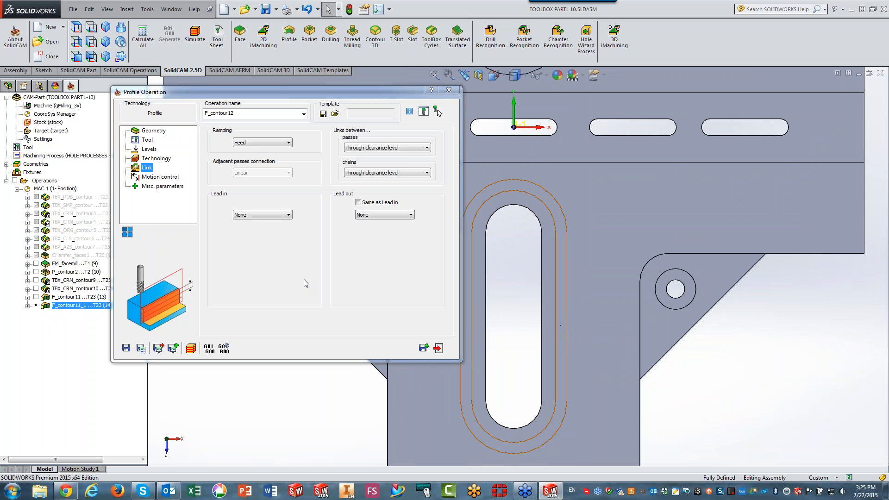
click(250, 215)
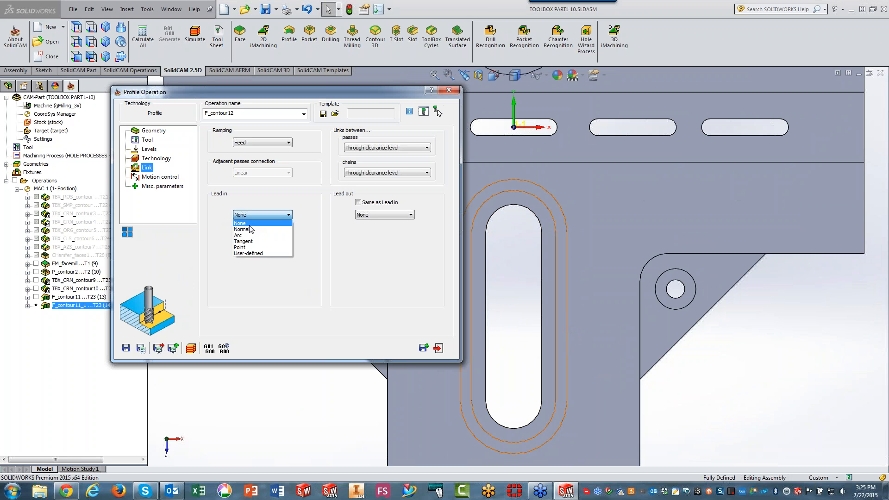
click(249, 235)
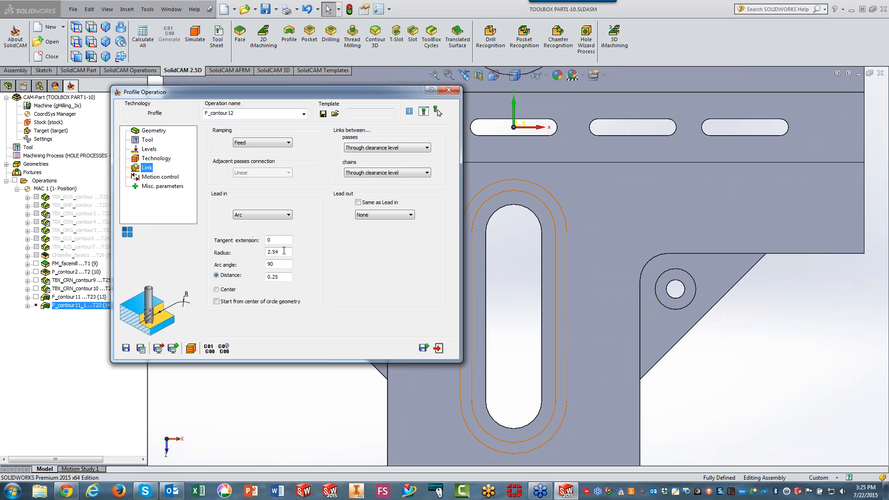
drag(284, 251, 238, 256)
text(.)
click(358, 204)
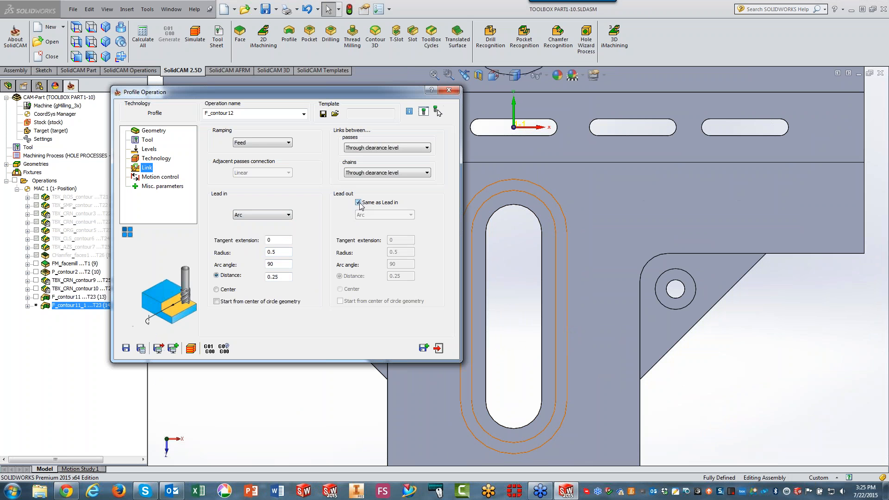
Step: Save and calculate the two-chain profile operation, simulate its toolpath around the groove with Host CAD, and close the operation
click(140, 349)
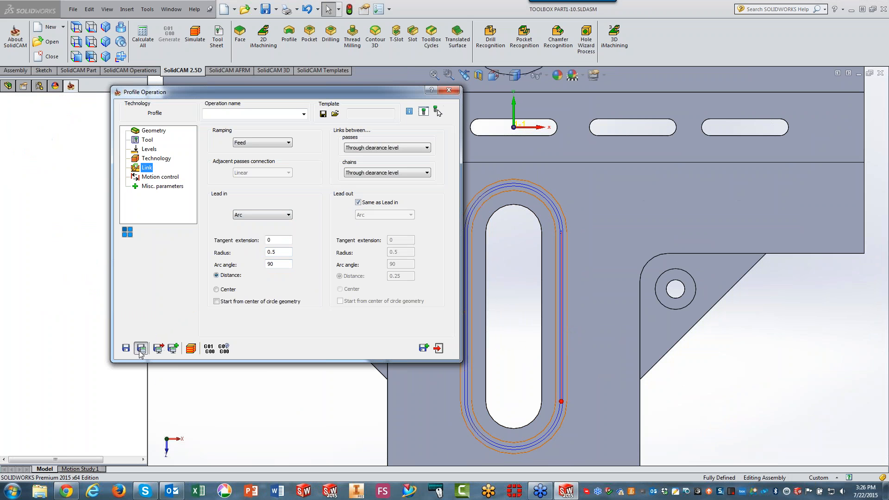
click(191, 348)
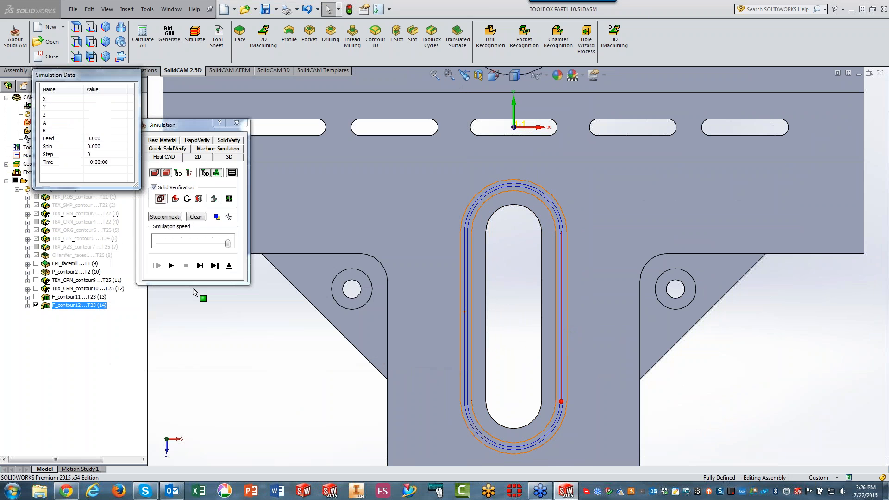
click(199, 266)
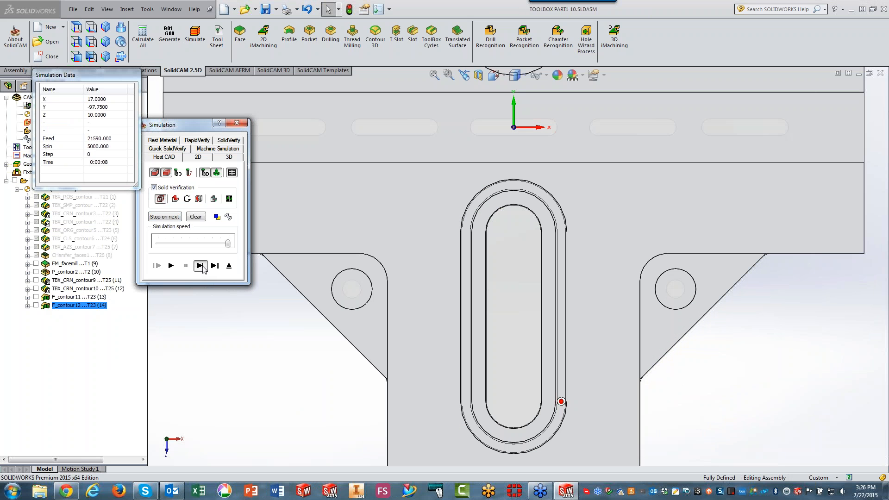
click(203, 269)
click(203, 269)
click(203, 269)
click(202, 269)
click(202, 269)
click(202, 269)
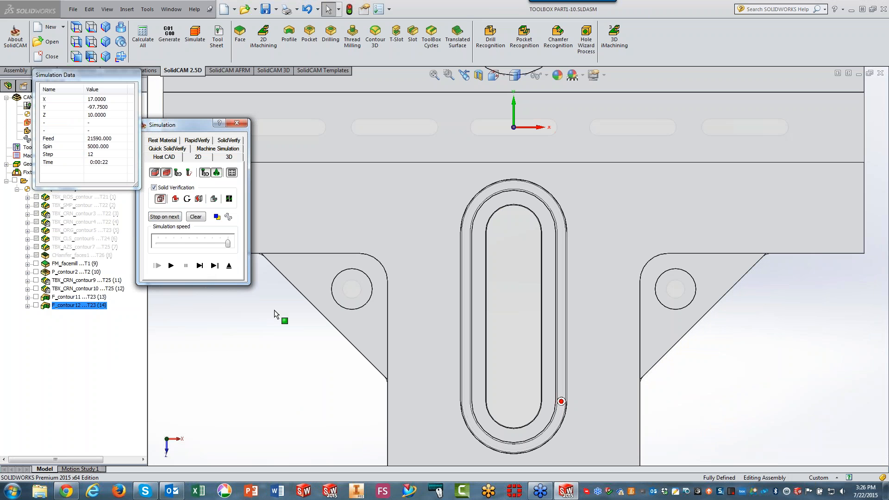
click(171, 266)
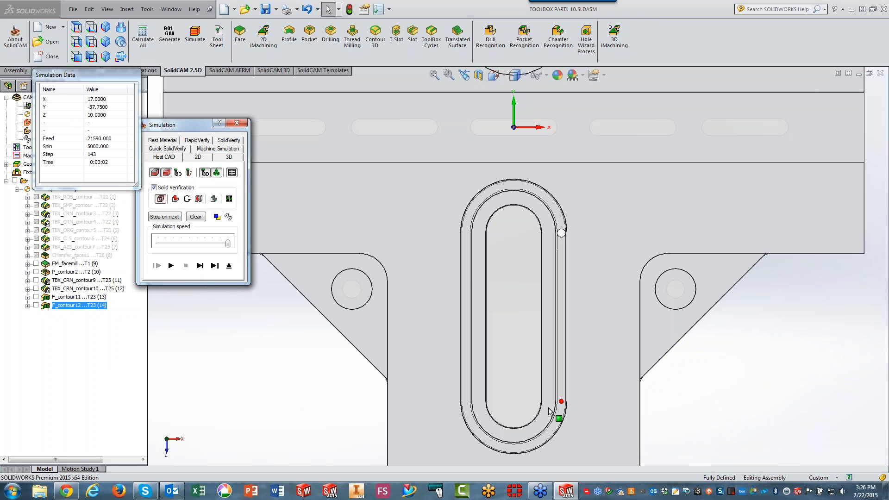
middle_drag(559, 410, 545, 367)
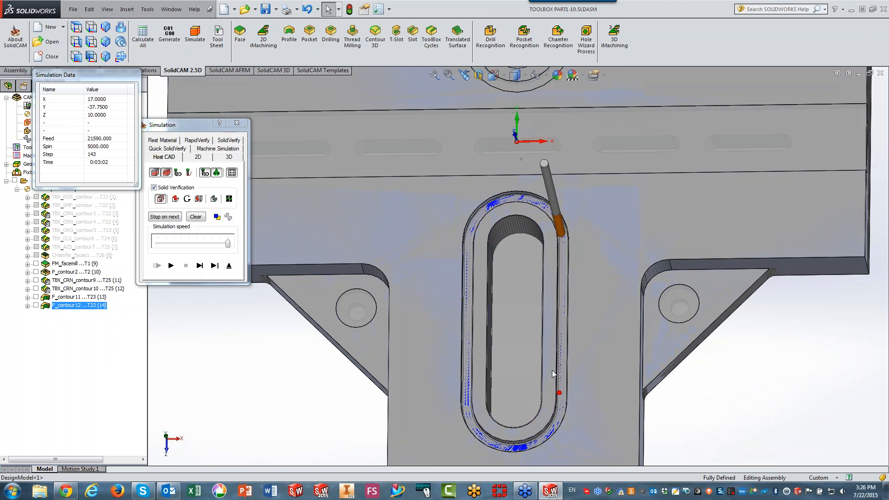
scroll(556, 386, down, 4)
click(229, 266)
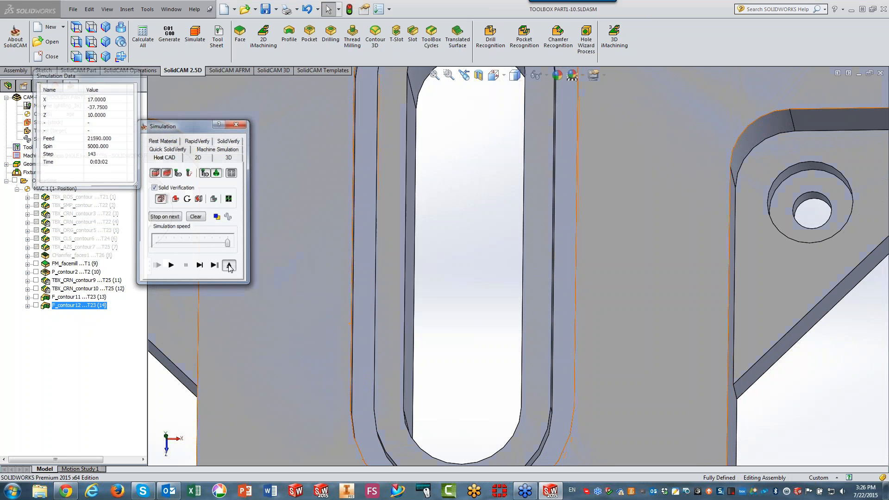
click(440, 347)
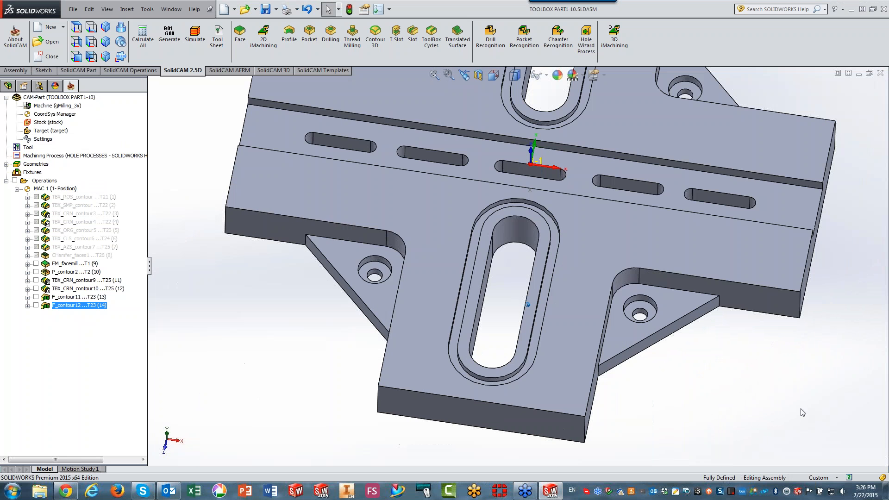
Step: Delete the two groove profile operations F_contour11 and F_contour12
click(77, 297)
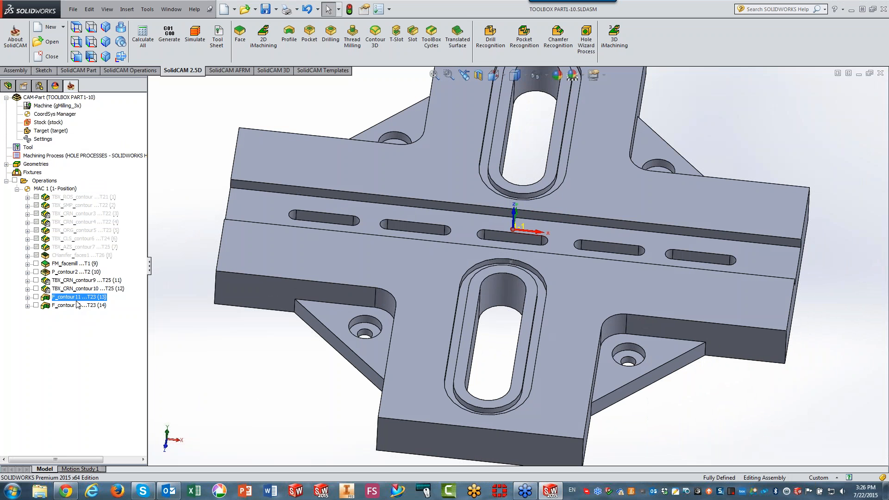
ctrl+click(77, 306)
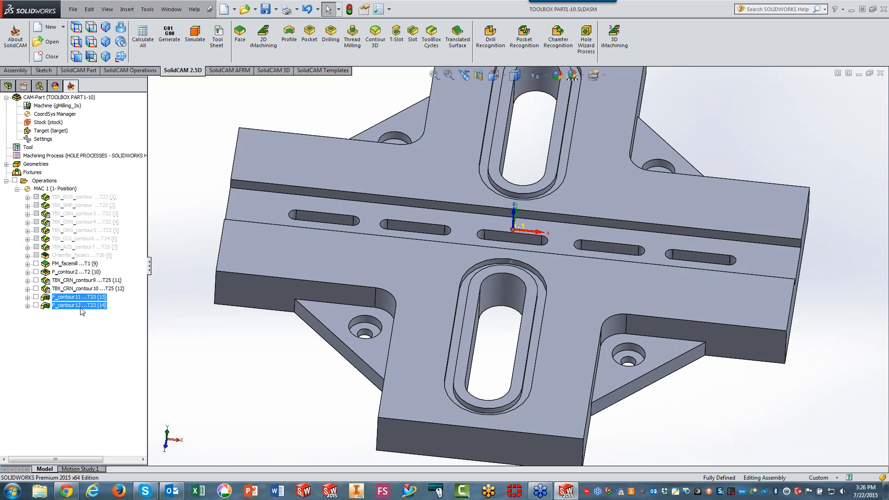
right_click(82, 311)
click(139, 407)
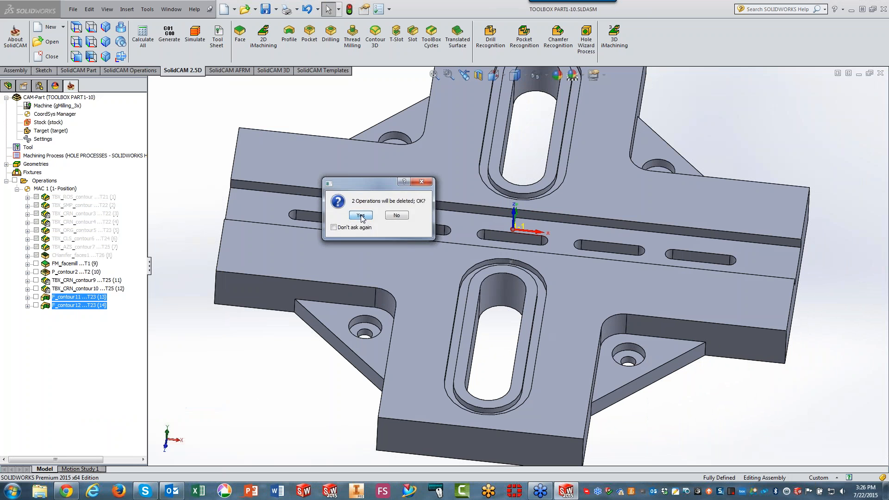
click(361, 216)
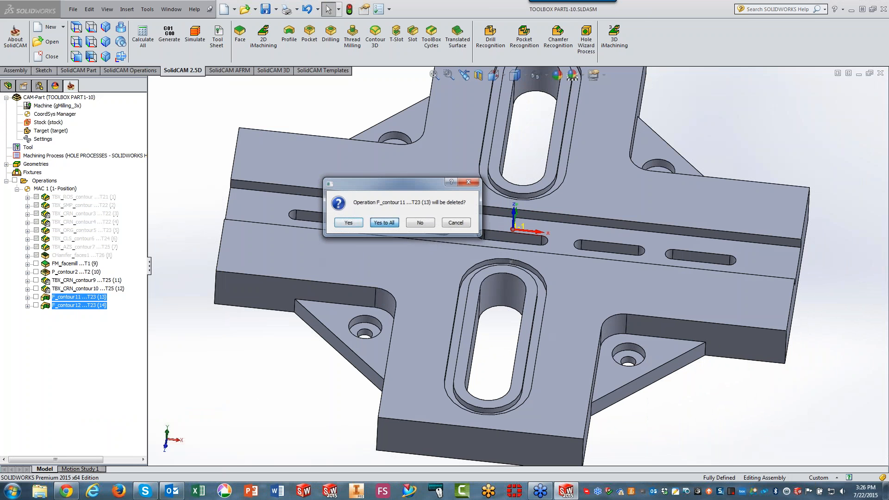
click(384, 223)
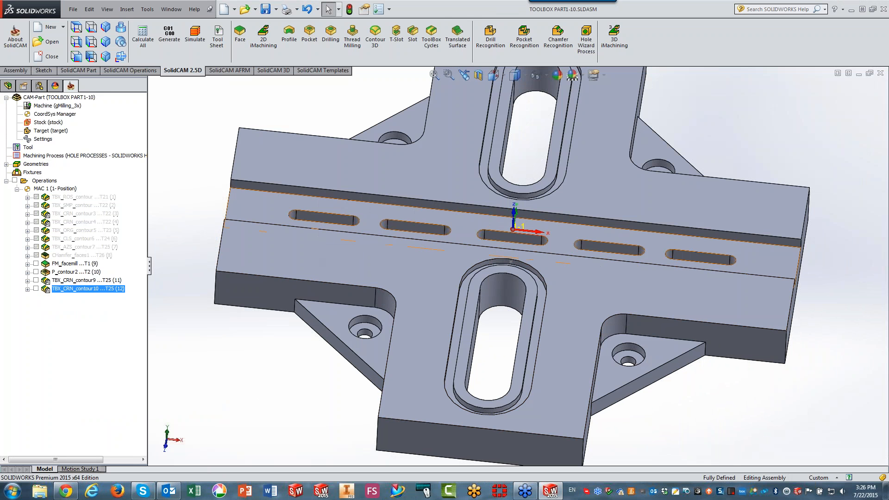
Step: Start a ToolBox cycles operation and choose the O-Ring cycle as its technology
click(430, 43)
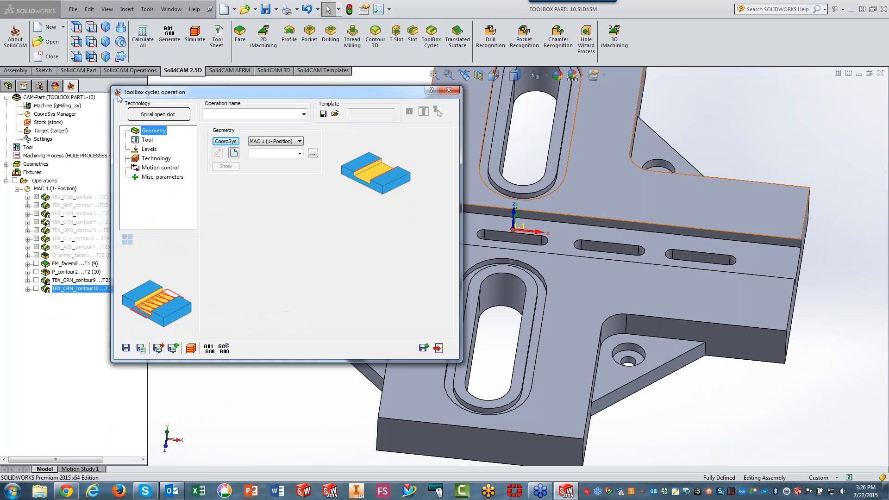
click(140, 114)
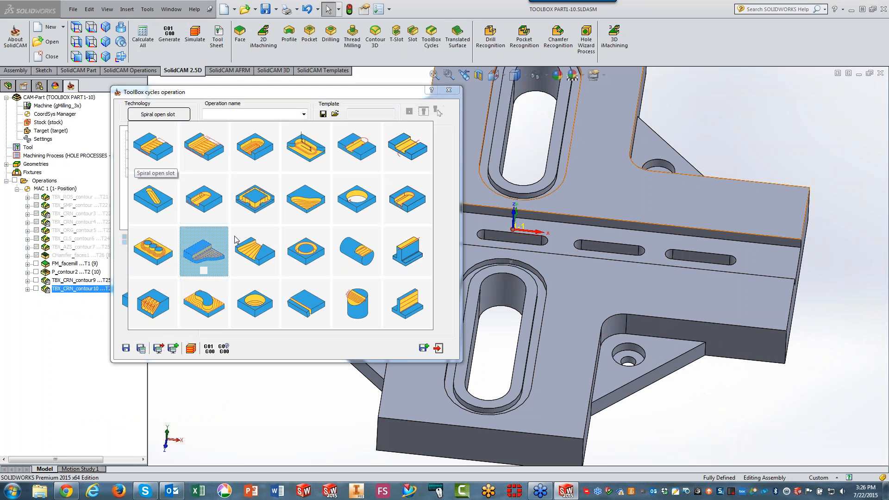
click(309, 261)
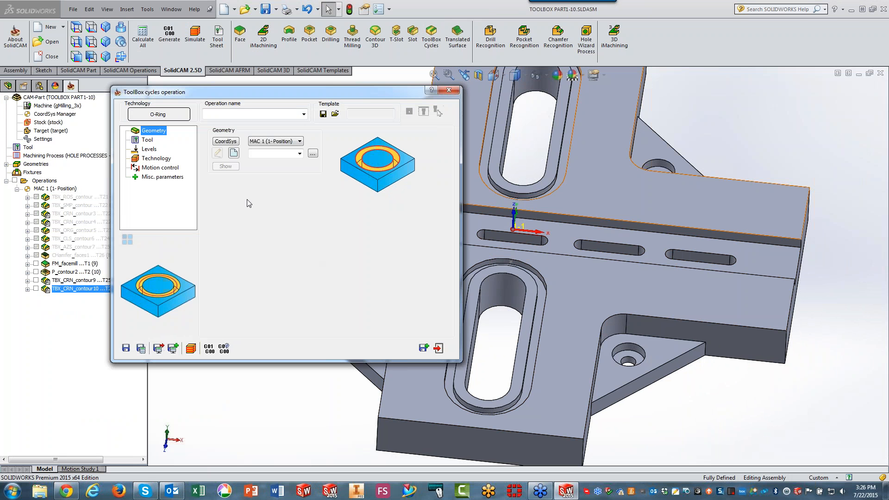
Step: Start a new geometry for the O-ring operation and chain the groove's outer edge with curve propagation
click(234, 154)
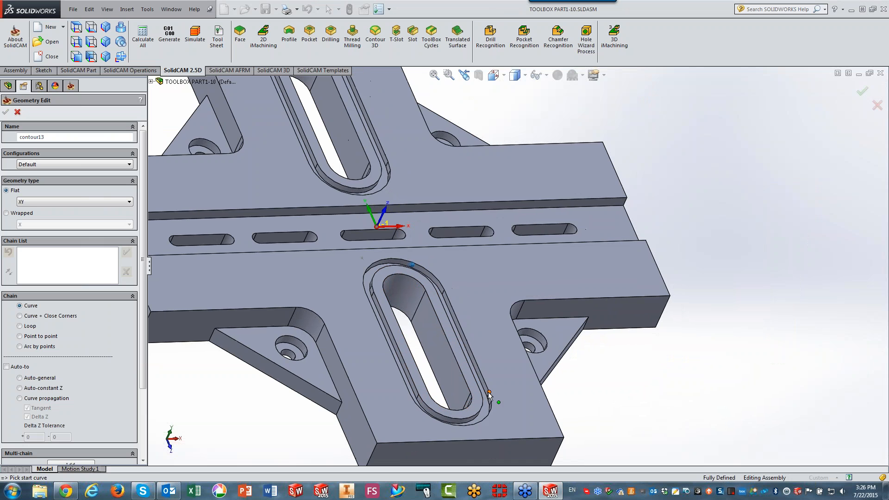
click(488, 392)
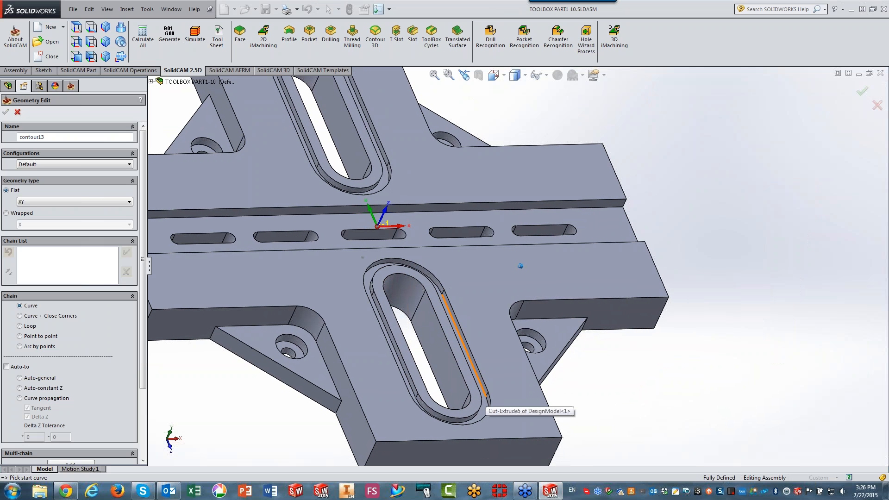
click(20, 399)
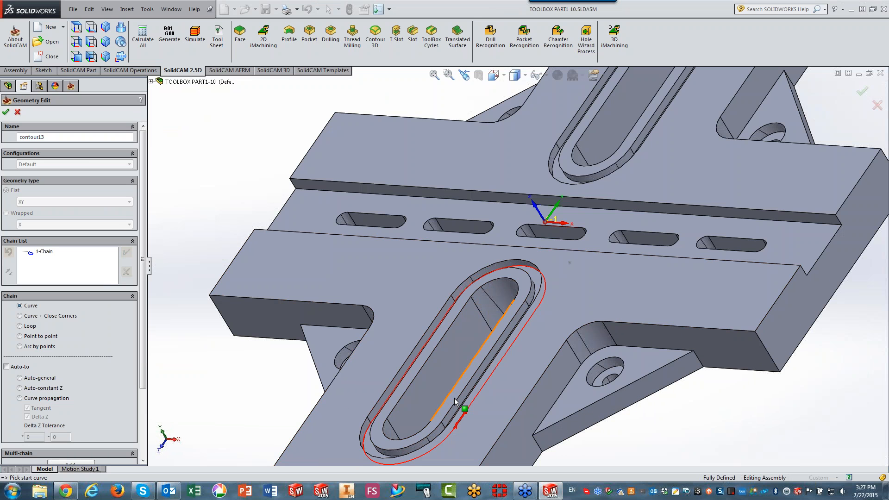
Step: Chain the inner edge of the same groove with curve propagation as the second chain and accept the geometry
scroll(461, 411, down, 10)
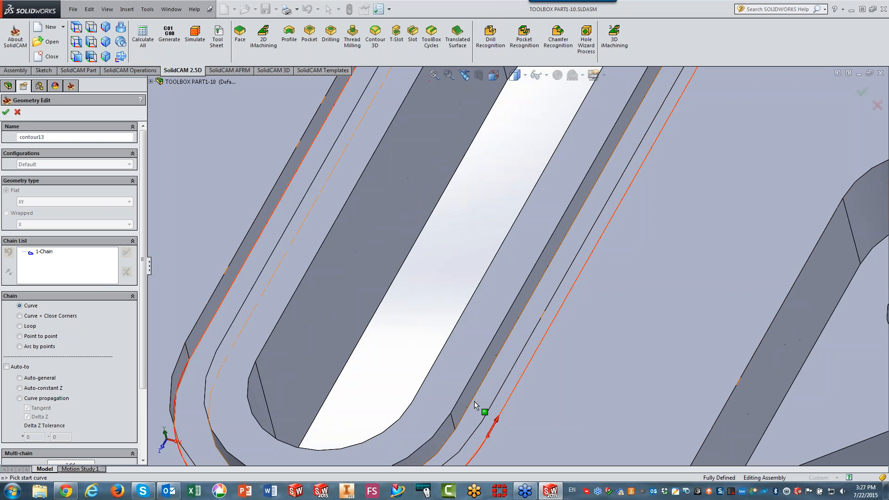
click(469, 415)
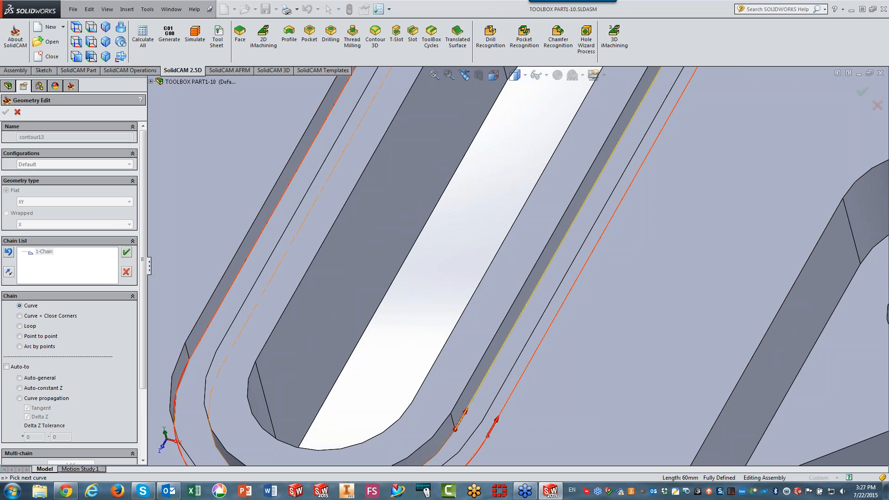
click(20, 399)
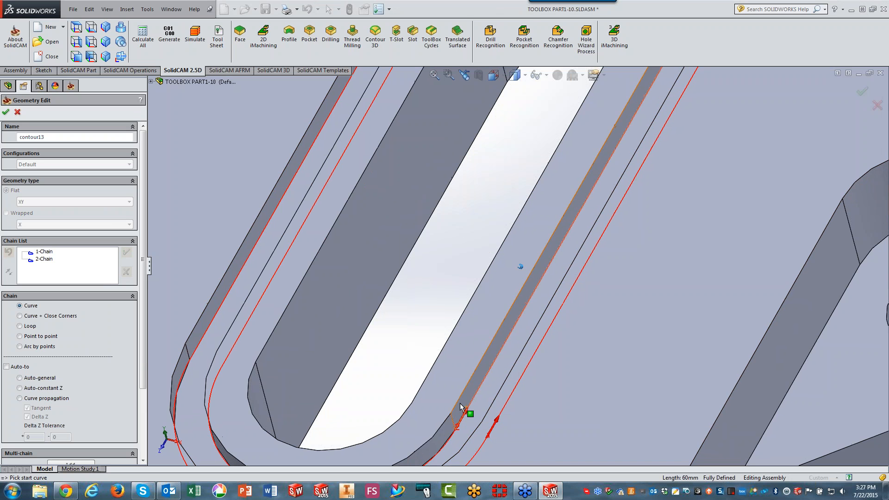
scroll(461, 407, down, 5)
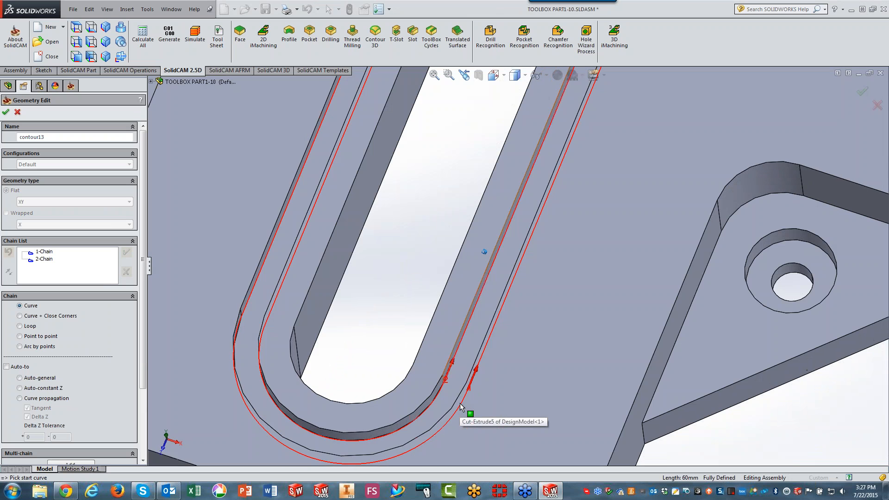
click(6, 112)
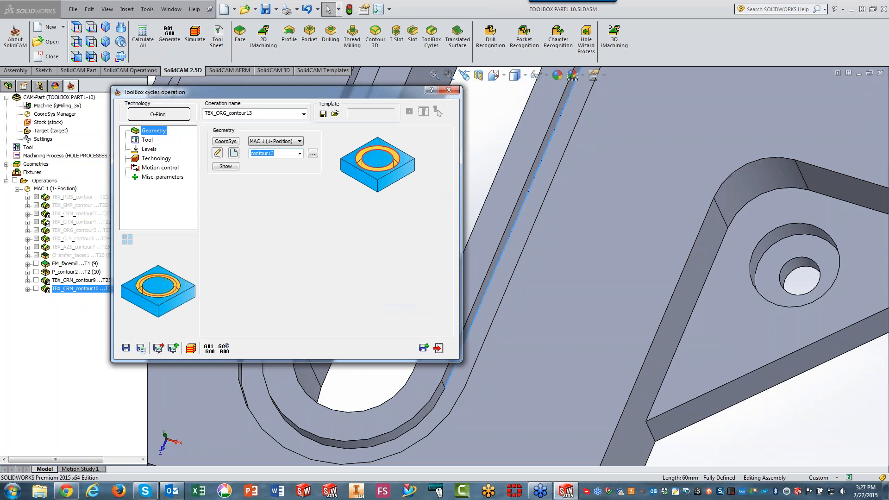
Step: Assign tool number 23, the 3 mm end mill, to the O-ring operation
click(151, 140)
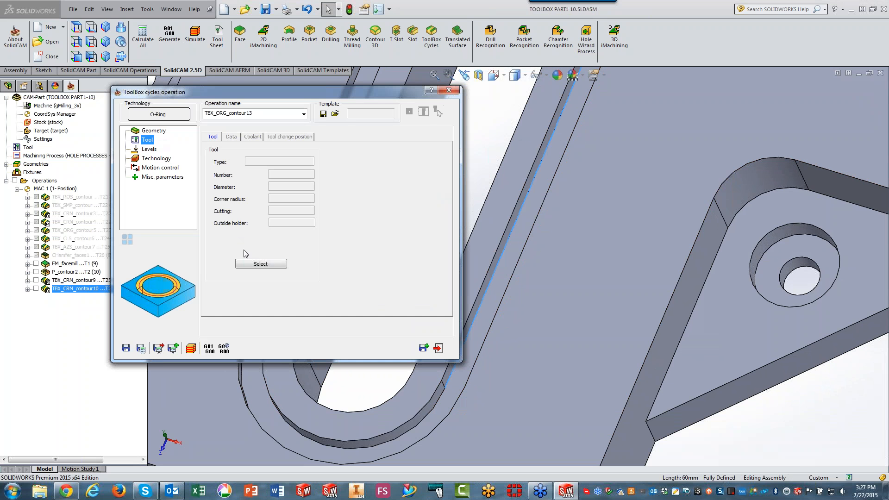
click(260, 264)
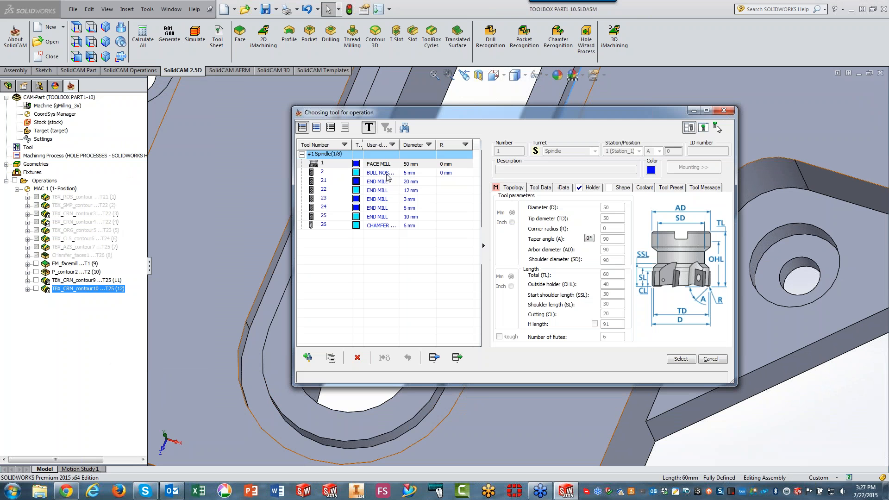
click(388, 200)
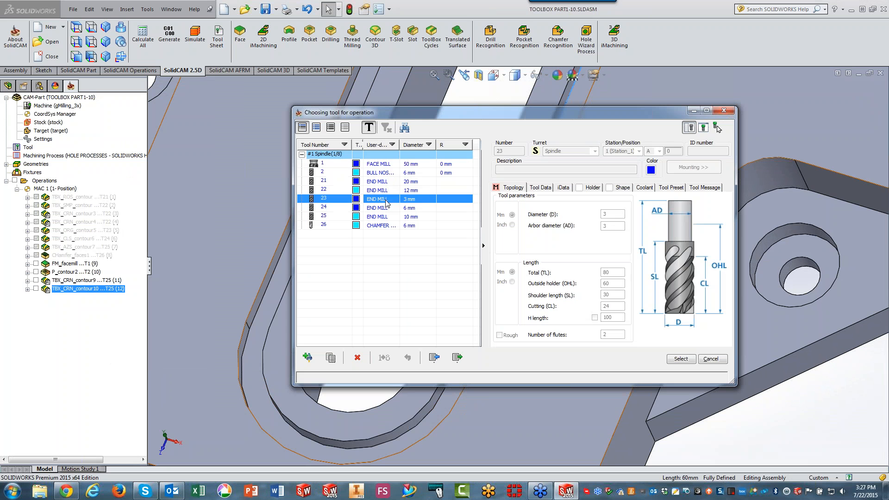
click(681, 359)
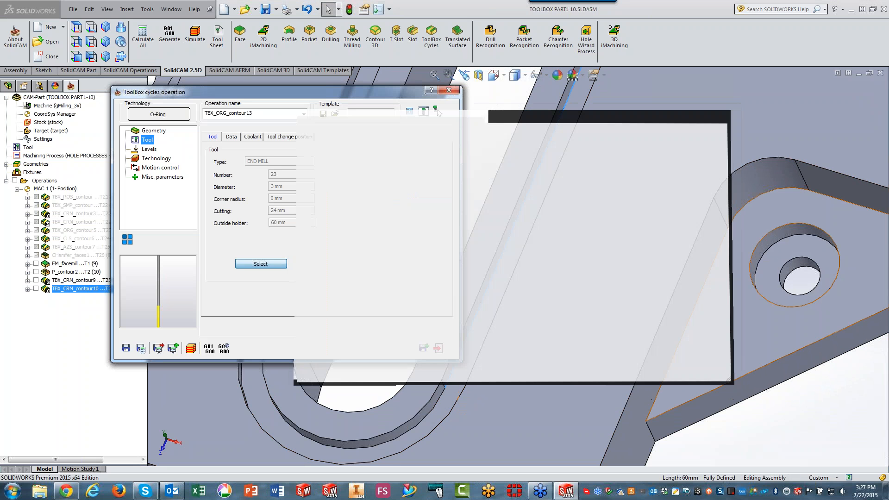
Step: Review the milling levels, set the rough step down to 0.5, and enable the wall finish
click(149, 149)
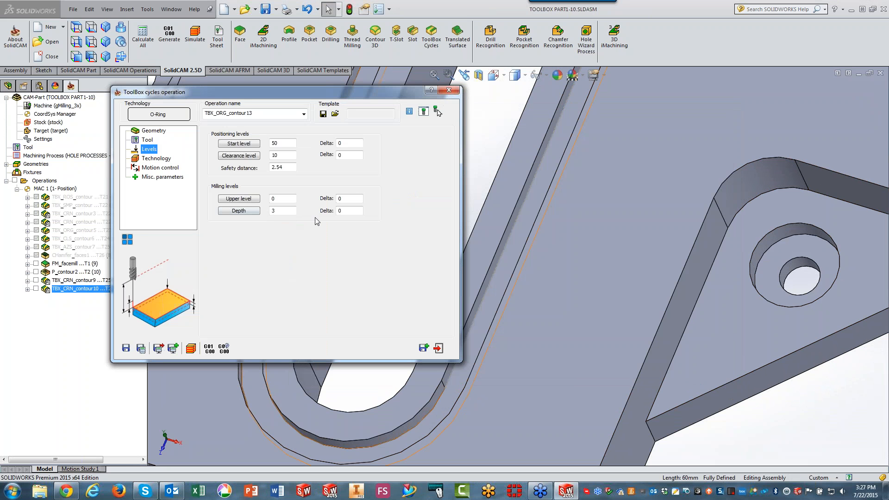
click(156, 160)
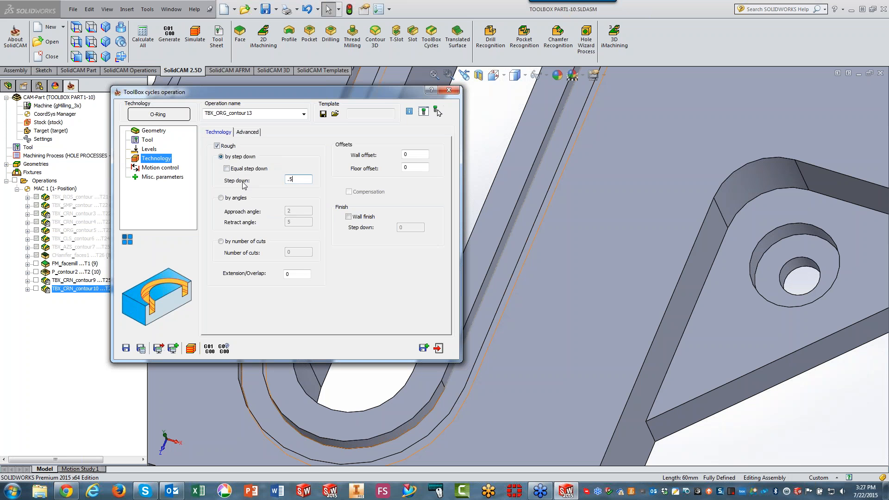
click(348, 217)
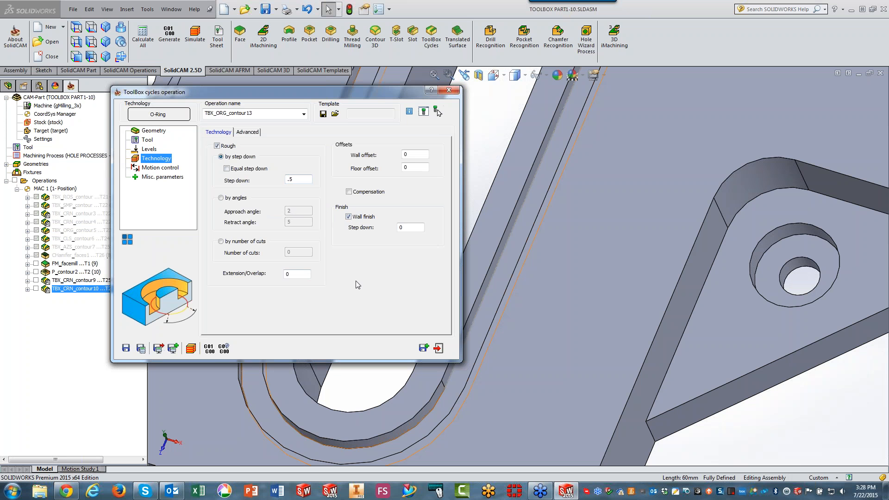
Step: Add a list rotation of 180 degrees to the O-ring operation, keeping the original operation included
click(131, 240)
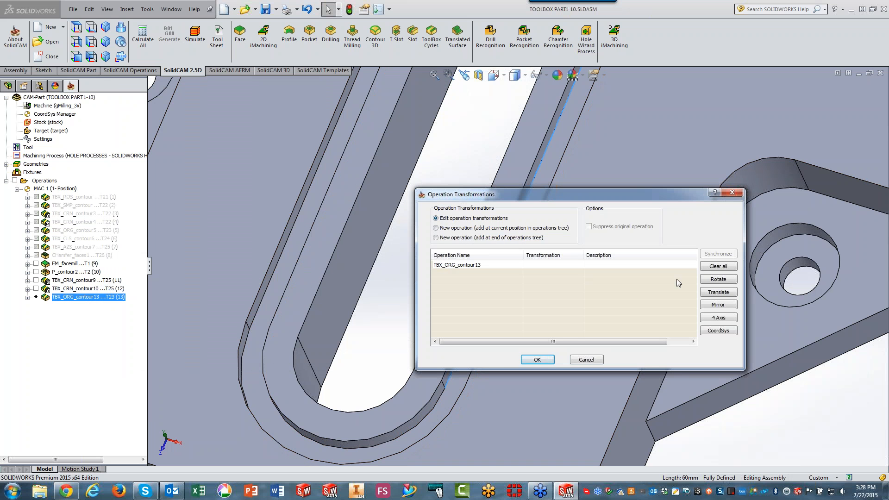
click(718, 279)
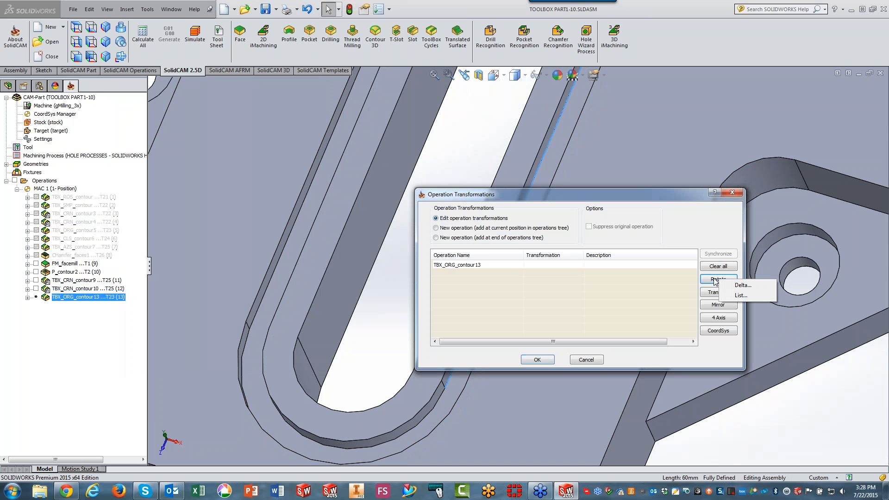
click(740, 296)
click(433, 223)
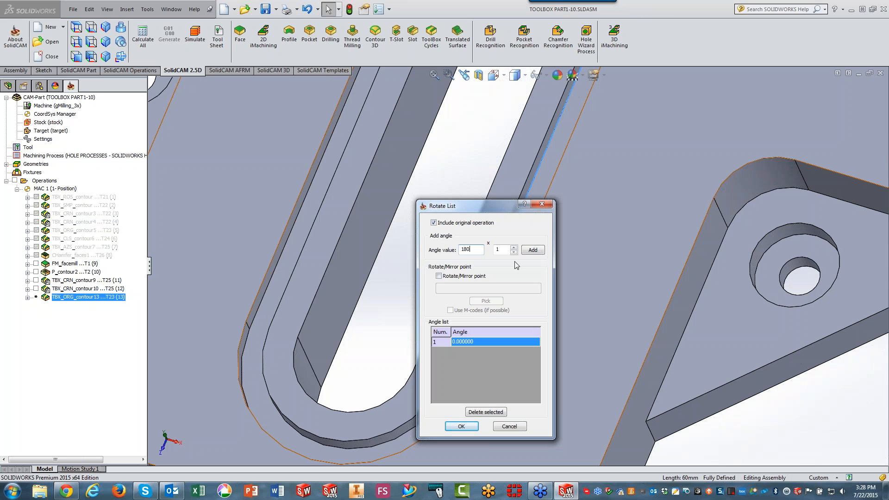
click(526, 252)
click(467, 427)
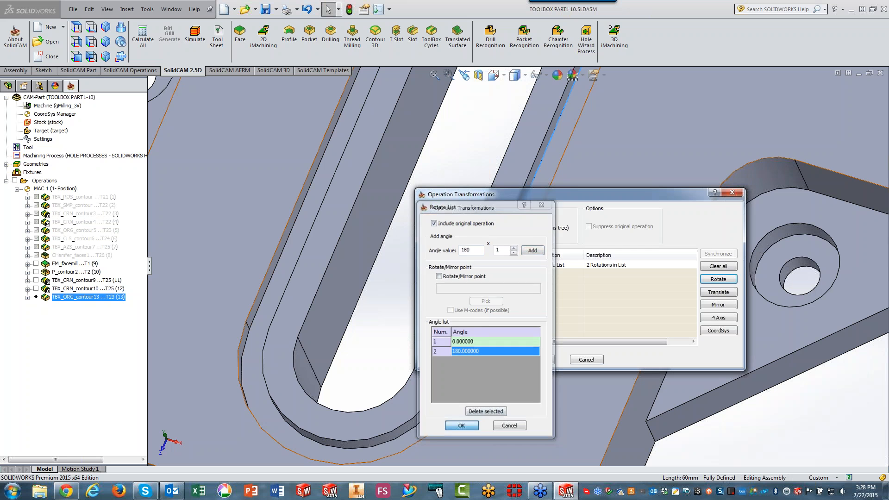
click(538, 360)
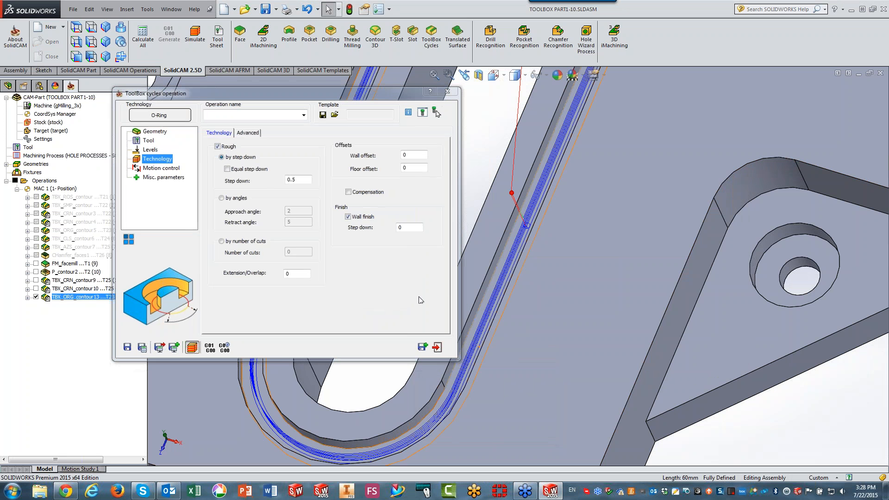
Step: Inspect the O-ring toolpath on both grooves and turn off its display for the simulation
mouse_move(515, 264)
middle_down()
mouse_move(526, 271)
mouse_move(556, 254)
mouse_move(561, 339)
middle_up()
scroll(537, 218, up, 6)
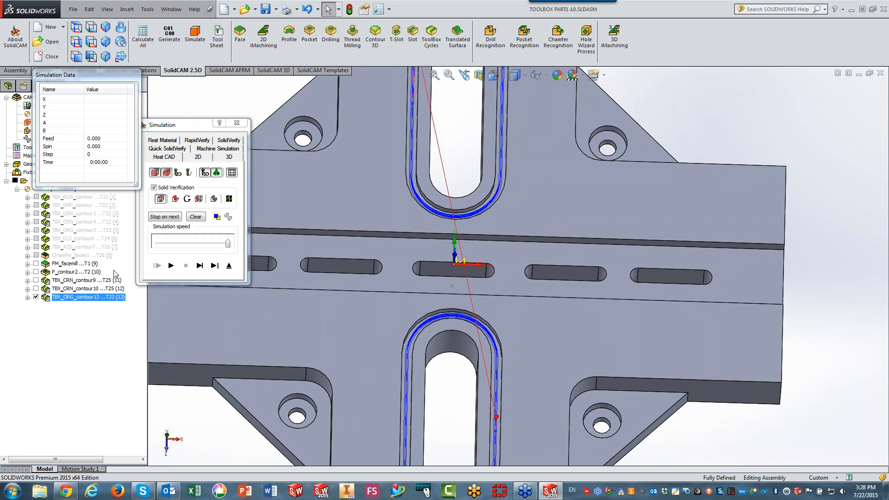
click(35, 297)
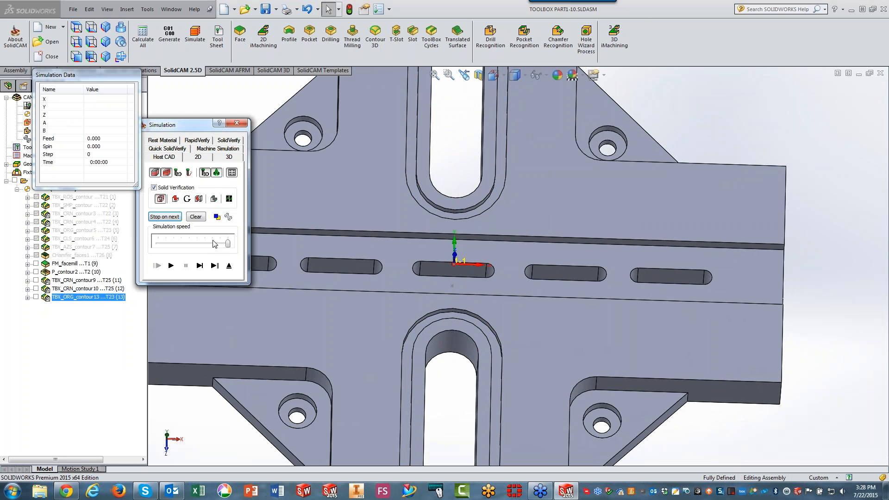
Step: Step through the solid-verification simulation of the O-ring groove's rough and wall finish passes, and exit the simulation and the operation
click(200, 266)
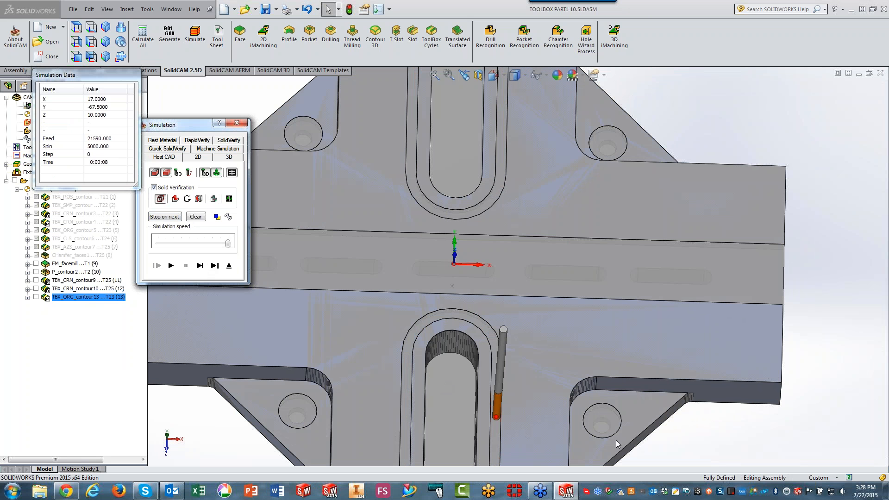
click(699, 439)
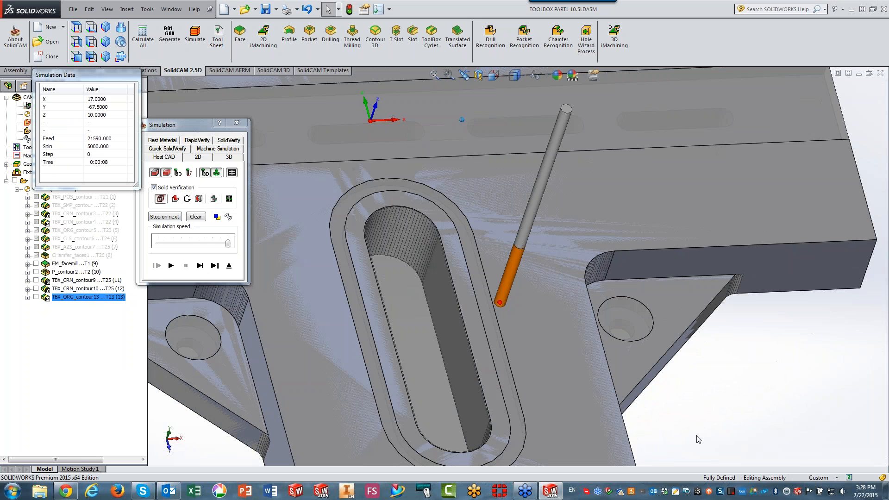
click(200, 265)
click(200, 266)
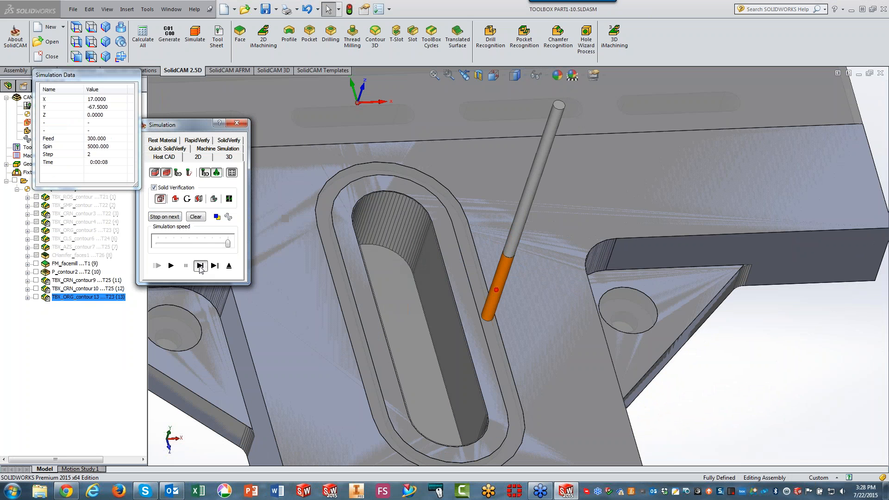
click(200, 265)
click(200, 267)
click(200, 266)
click(200, 267)
click(200, 267)
click(200, 267)
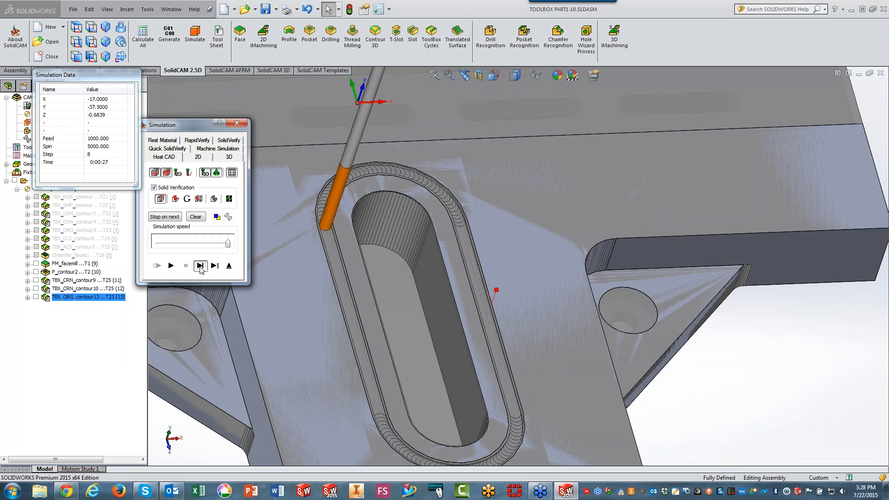
click(200, 267)
click(200, 266)
click(199, 266)
click(200, 266)
click(200, 266)
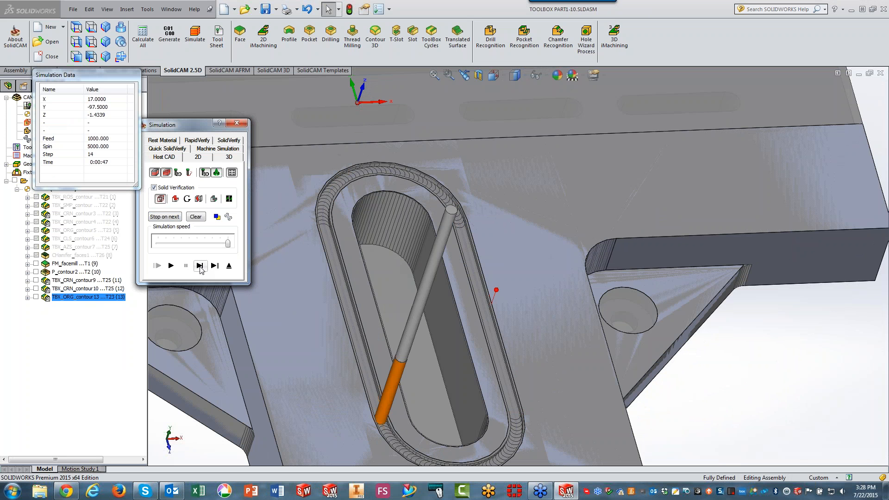
click(200, 265)
click(200, 266)
click(200, 266)
click(200, 265)
click(200, 266)
click(200, 266)
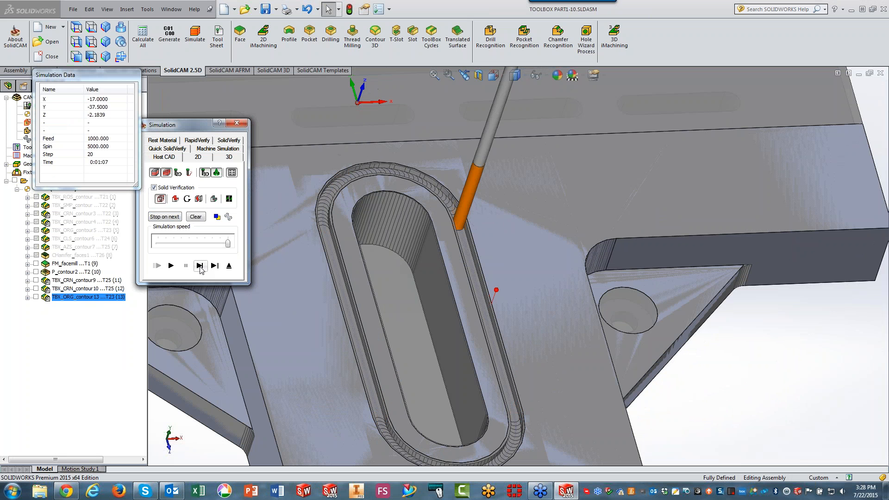
click(200, 266)
click(200, 266)
click(200, 266)
click(200, 265)
click(200, 266)
click(200, 265)
click(200, 266)
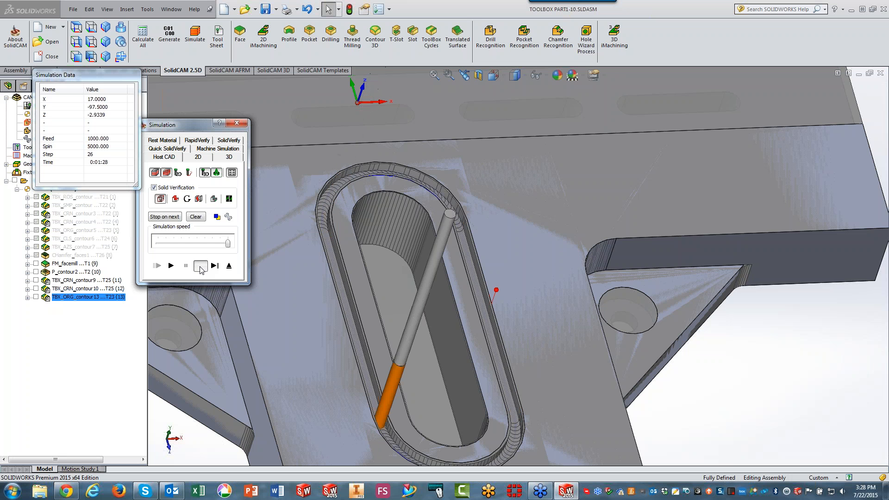
click(200, 266)
click(200, 265)
click(200, 266)
click(200, 266)
click(200, 266)
click(200, 266)
click(200, 266)
click(200, 265)
click(200, 266)
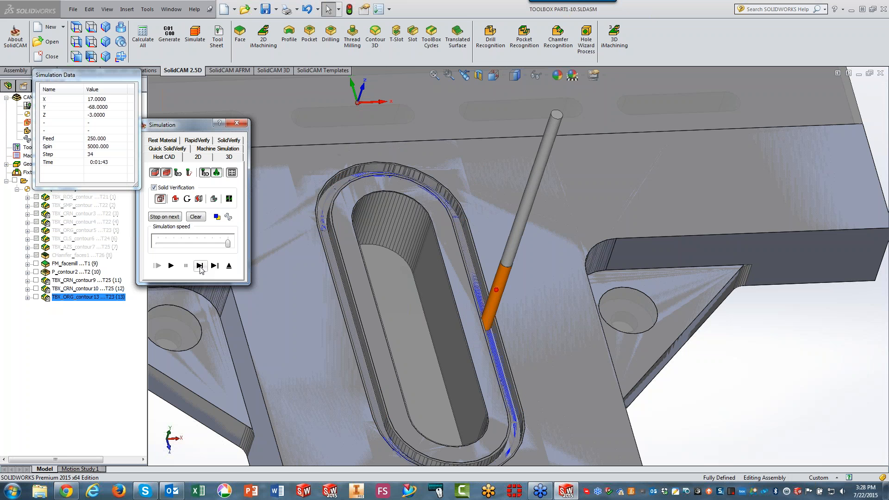
click(200, 266)
click(200, 266)
click(201, 265)
click(200, 266)
click(200, 266)
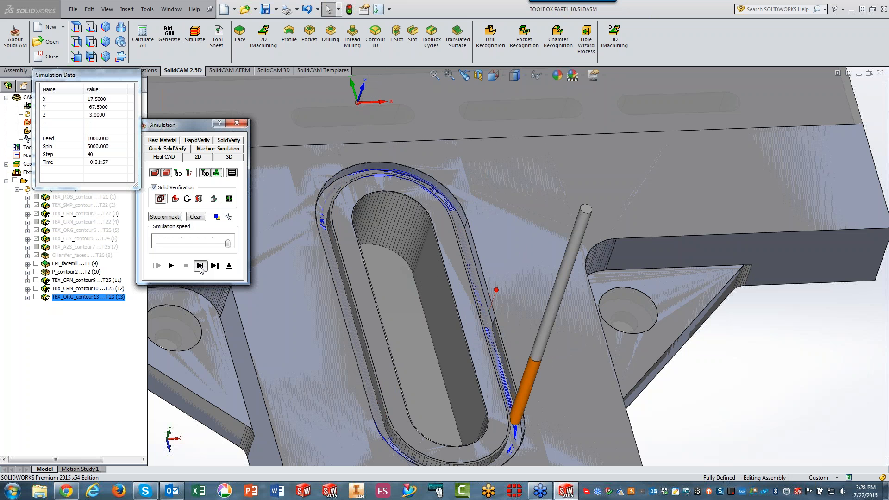
click(200, 265)
click(200, 266)
click(200, 266)
click(200, 265)
click(200, 266)
click(201, 266)
click(200, 265)
click(200, 266)
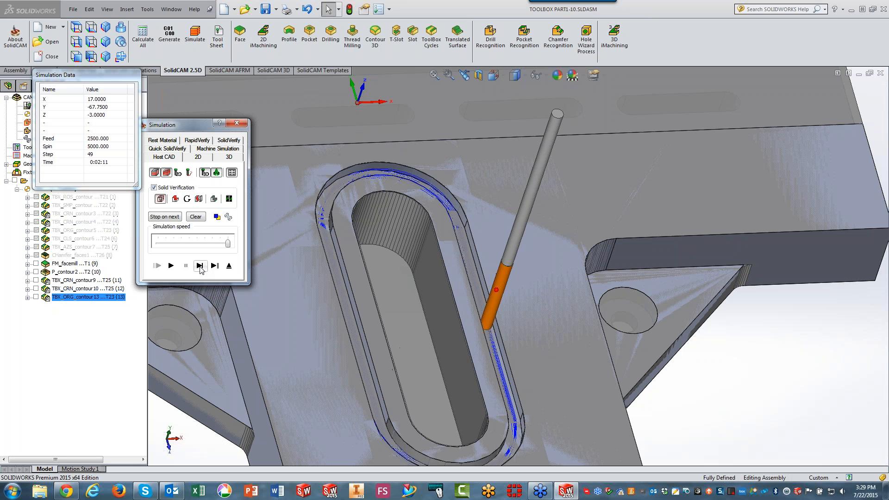
click(200, 266)
click(201, 266)
click(200, 266)
click(200, 266)
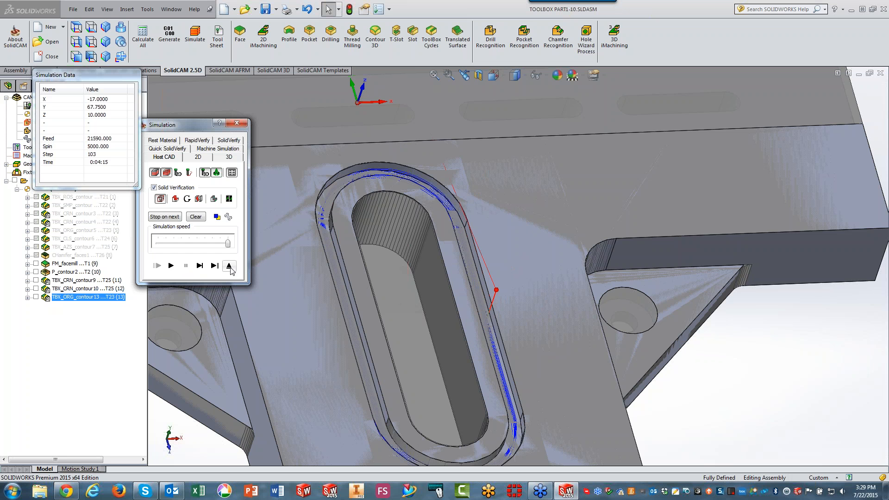
click(231, 266)
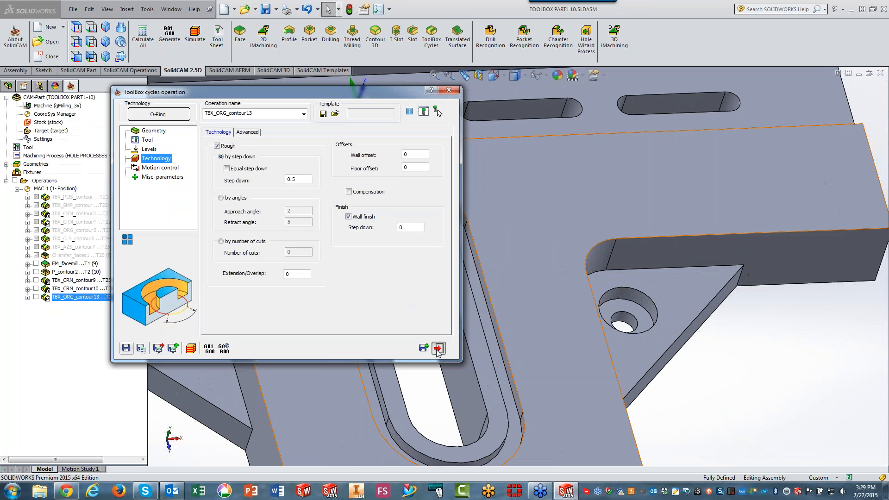
click(438, 349)
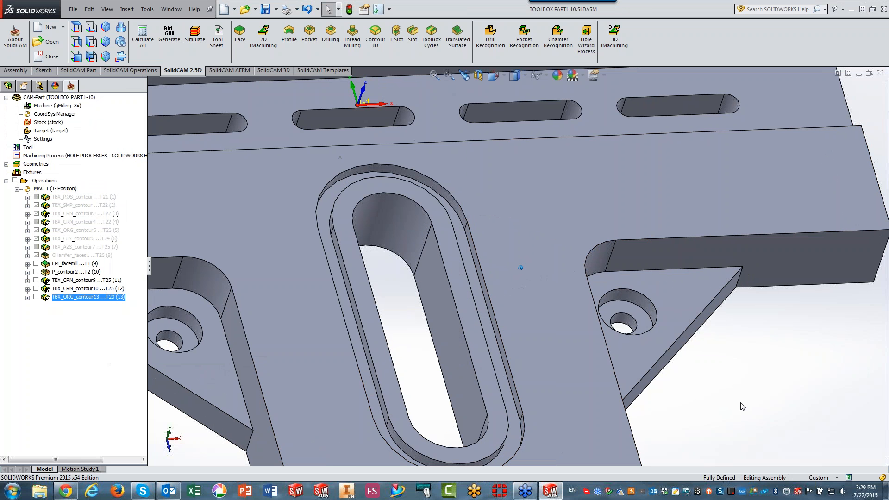
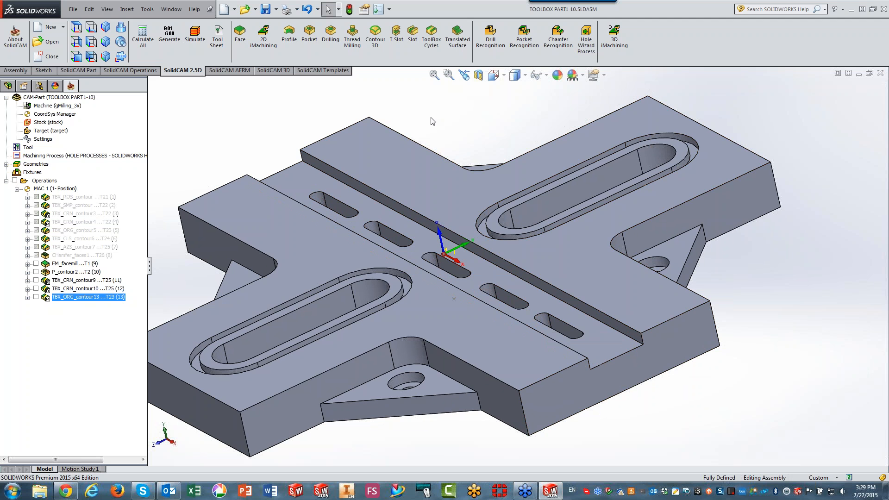
Step: Start a new ToolBox cycle operation and set its technology to Roll into open slot
click(435, 45)
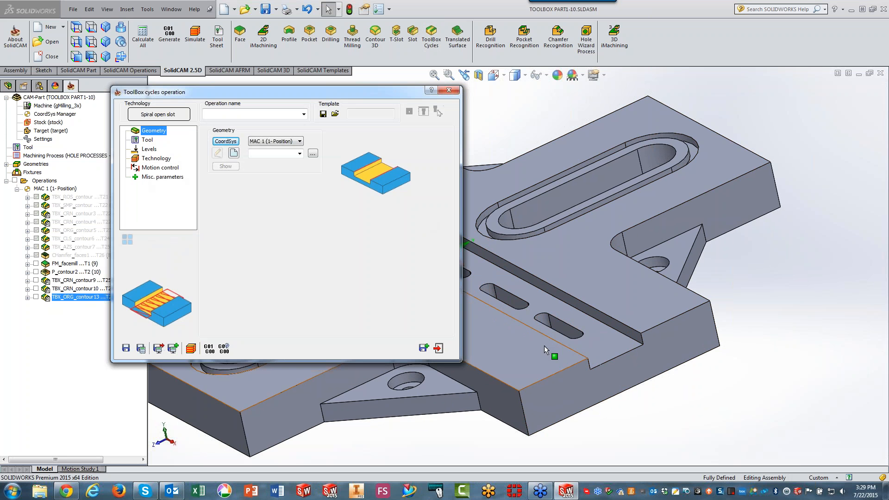
click(169, 115)
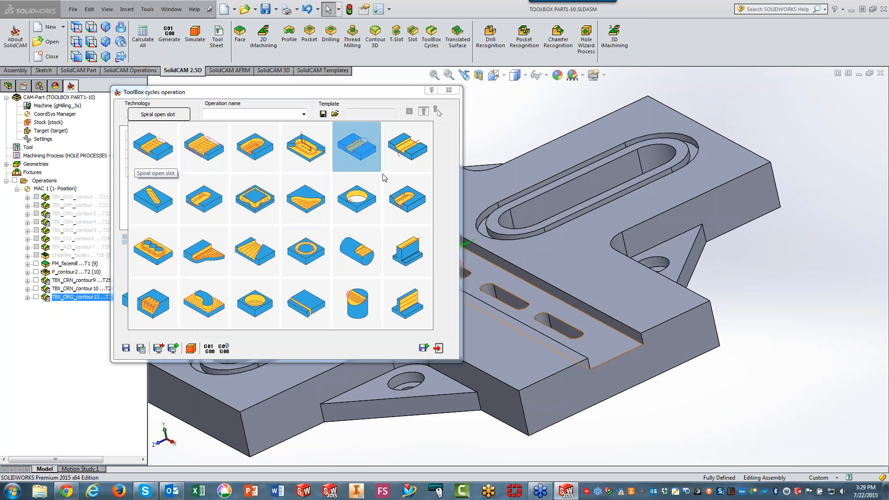
click(418, 154)
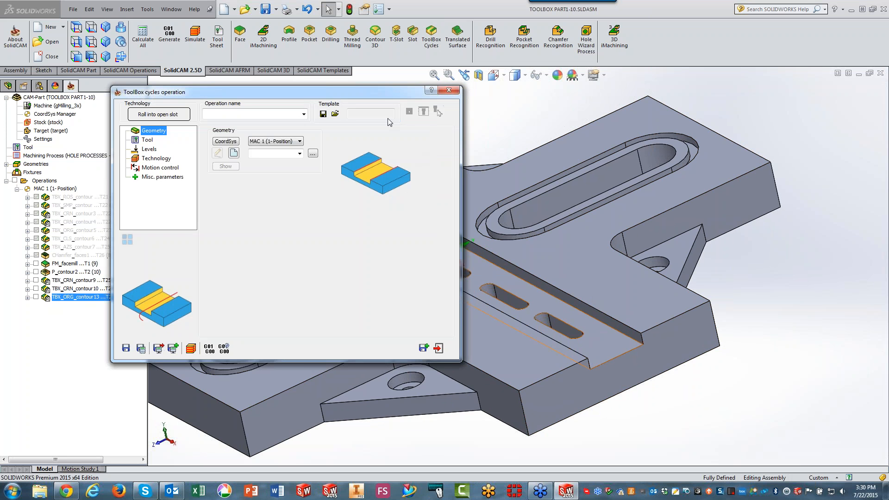
drag(368, 93, 437, 94)
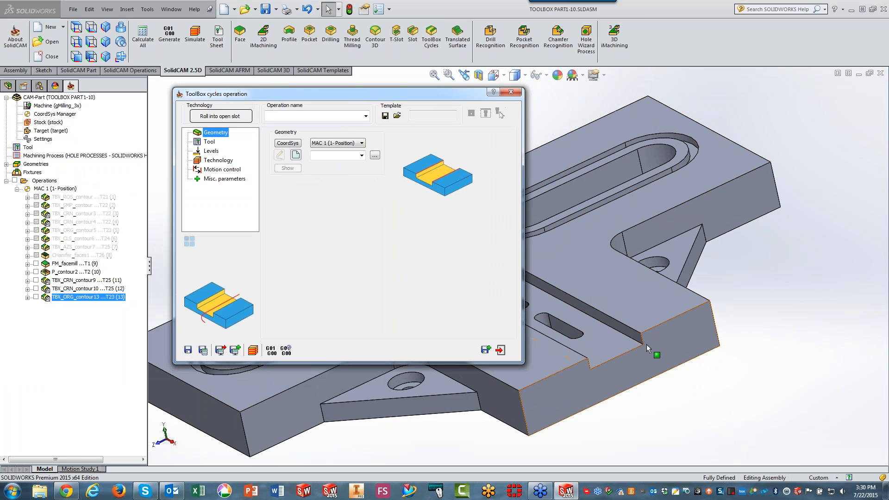
Step: Define the operation's geometry with two chains along the long edges of the central open slot, both running in the same direction
click(295, 154)
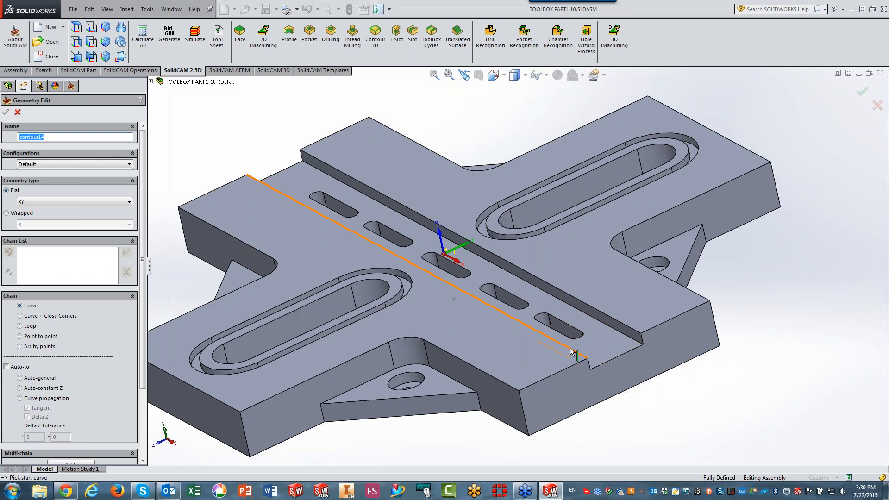
click(631, 342)
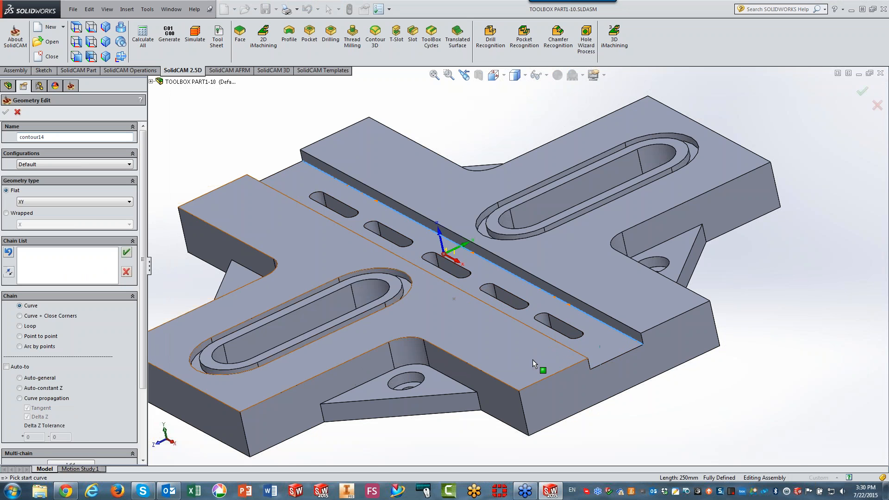
click(126, 253)
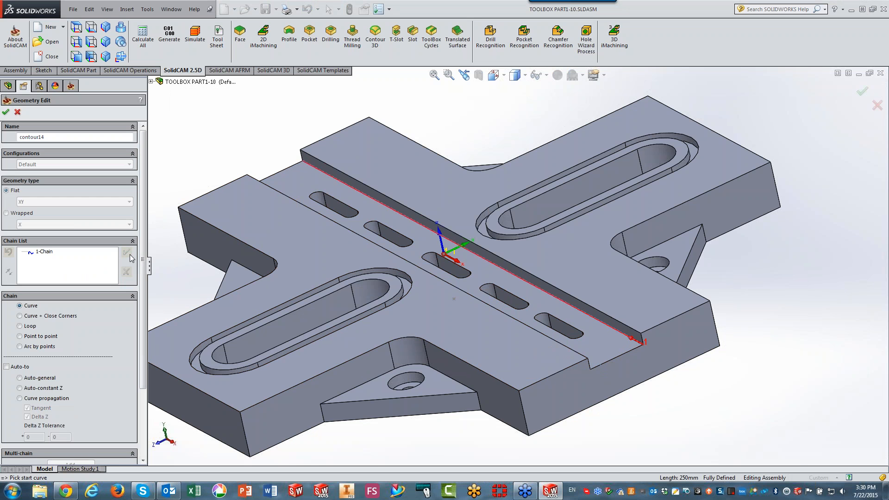
middle_drag(553, 339, 483, 345)
click(484, 387)
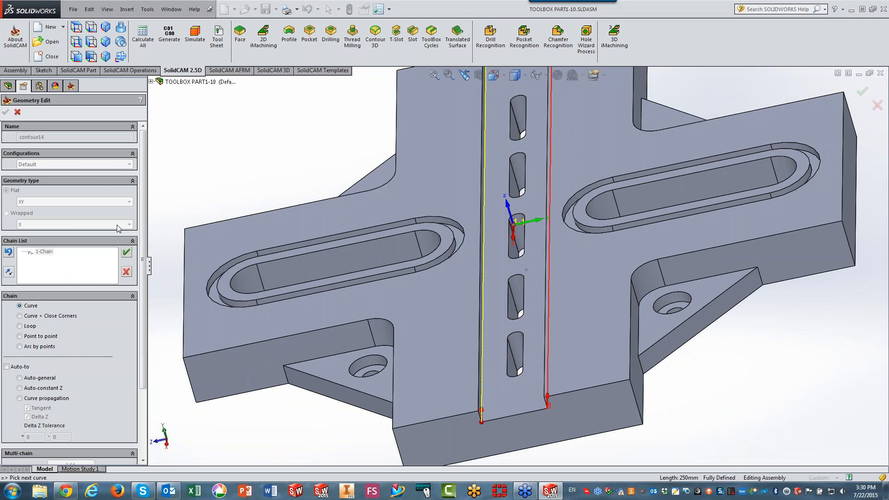
click(127, 252)
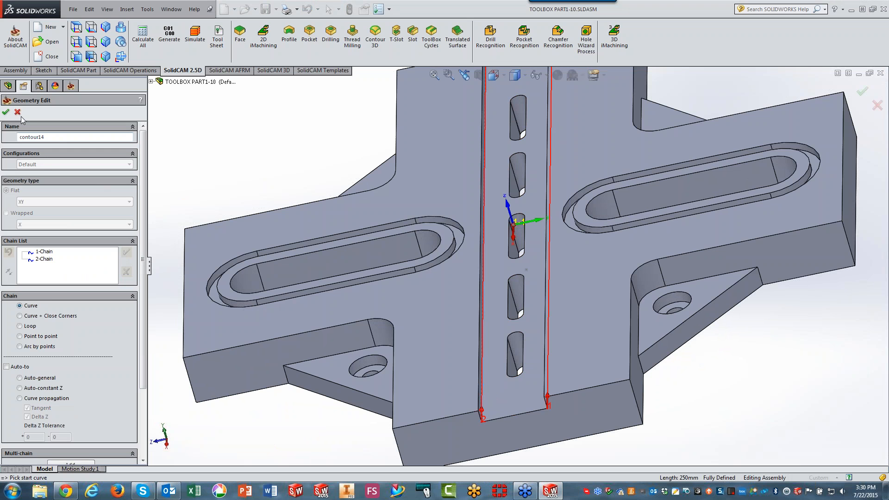
click(5, 112)
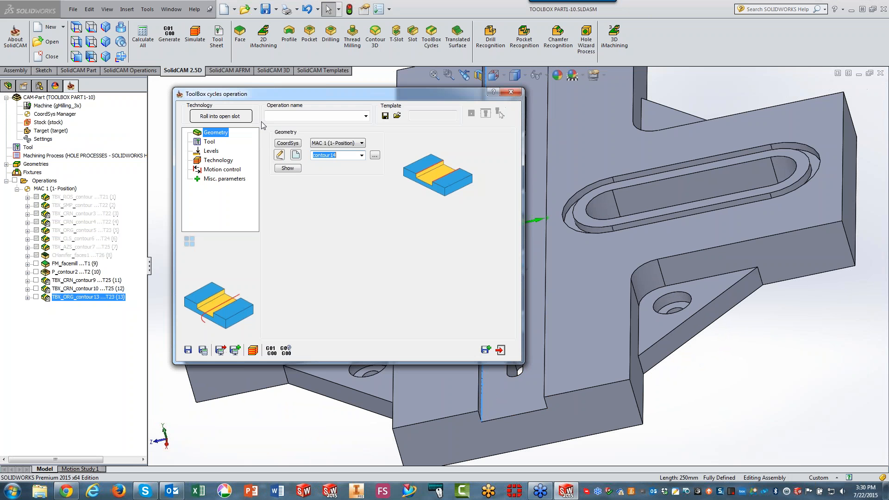
Step: Assign tool 21, the 20 mm end mill, to the open slot operation
click(209, 142)
click(325, 266)
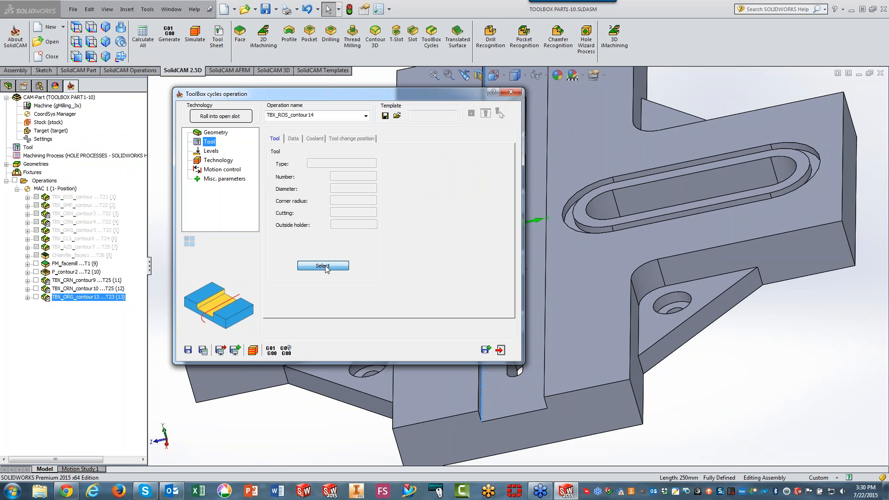
click(373, 181)
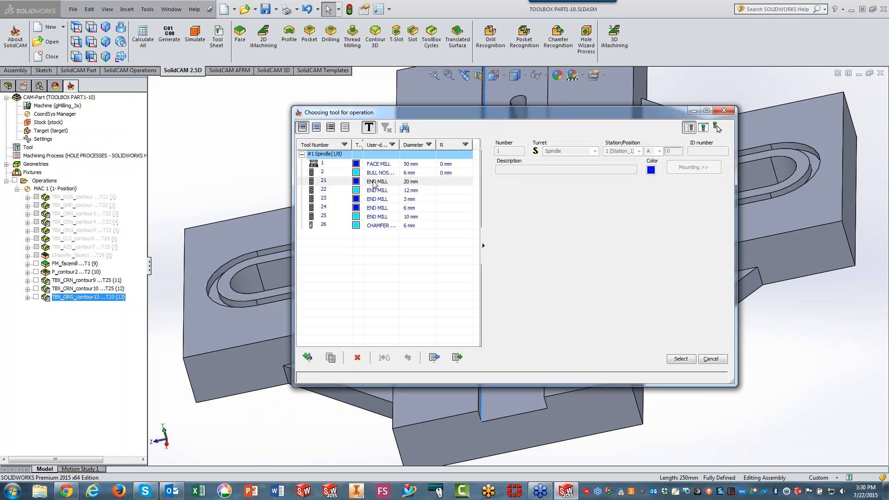
click(680, 361)
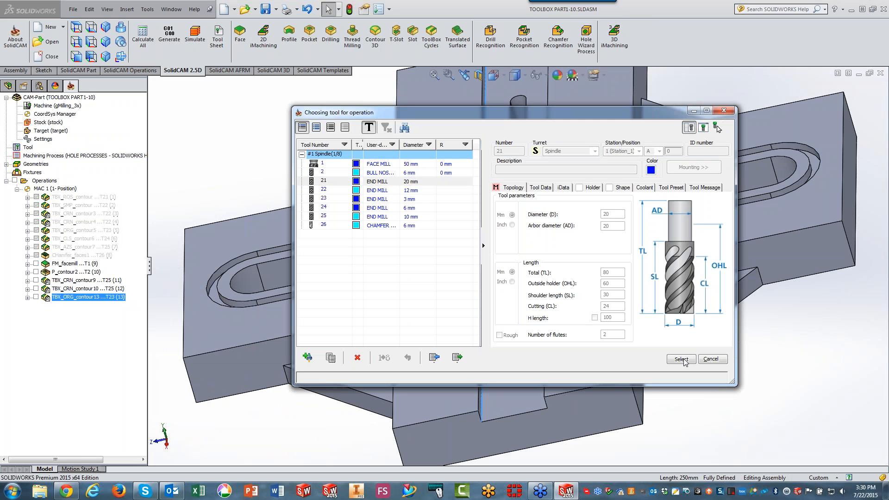
Step: Define the milling depth by picking the floor face of the open slot
click(210, 152)
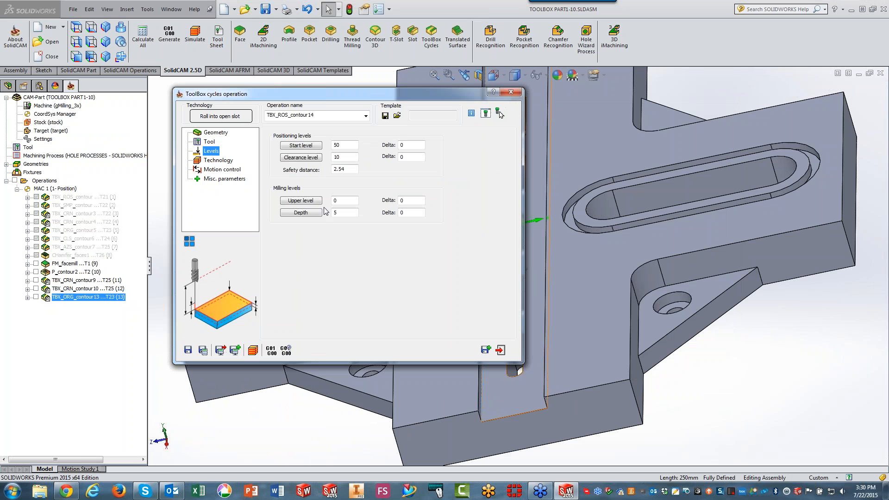
click(343, 212)
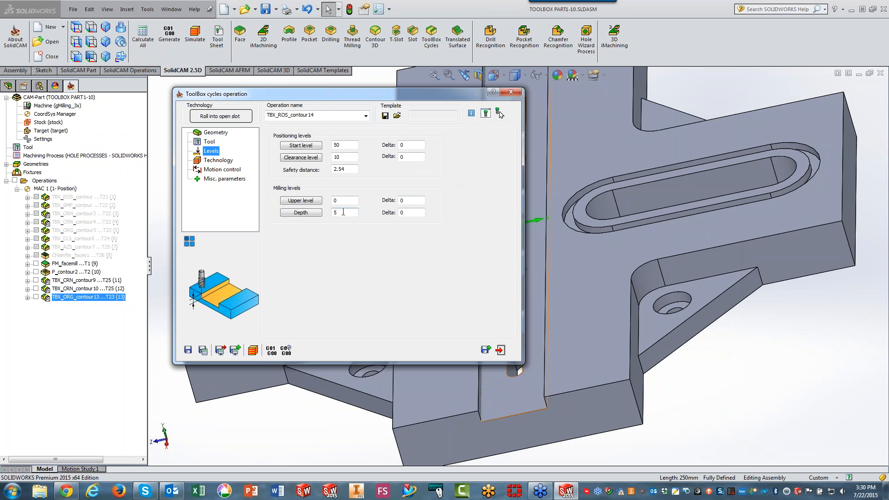
click(510, 406)
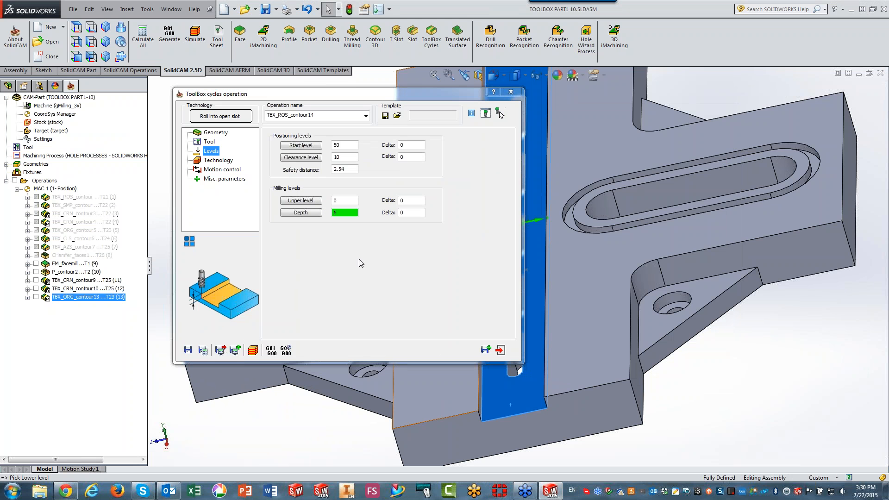
Step: Keep the step down at 5 in the technology settings, and save and calculate the operation
click(224, 161)
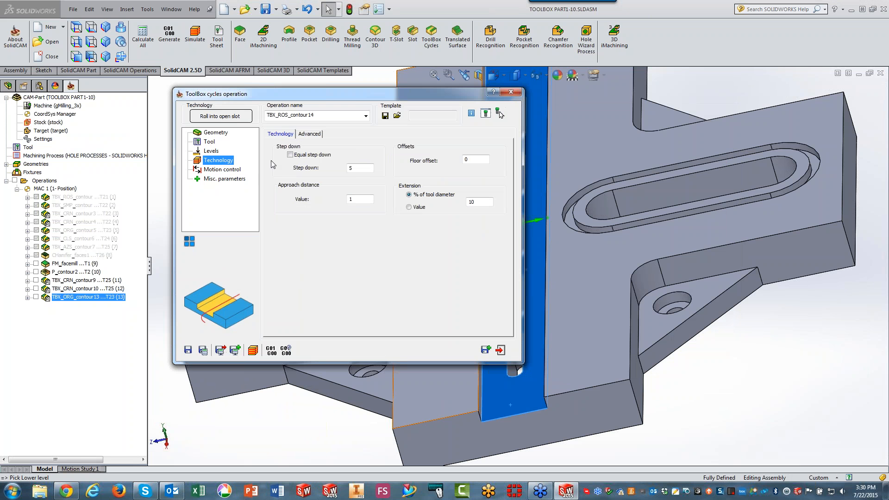
click(363, 167)
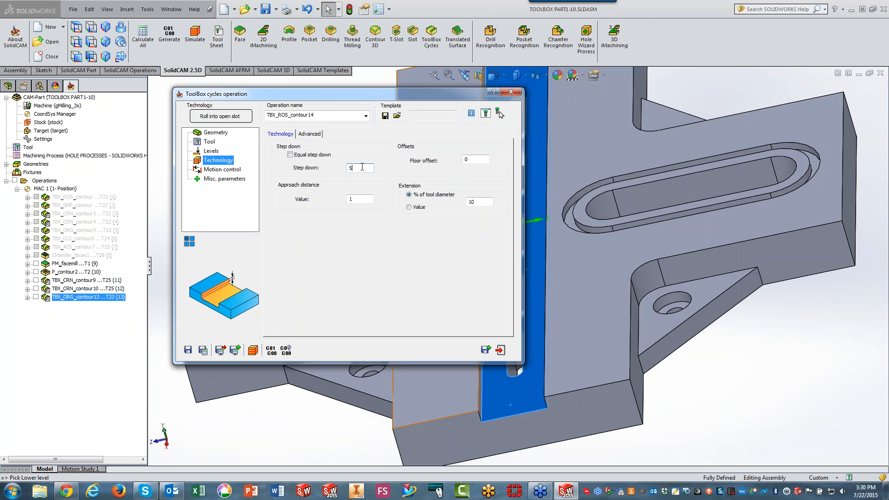
click(202, 351)
Step: Step through the solid-verification simulation of the roll-in pass along the open slot, viewing the arc entry from above, and exit the simulation
click(253, 351)
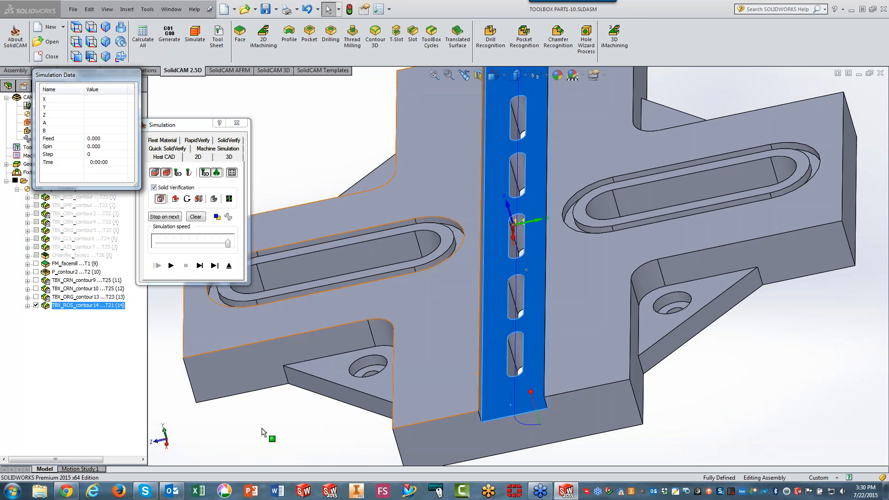
click(271, 424)
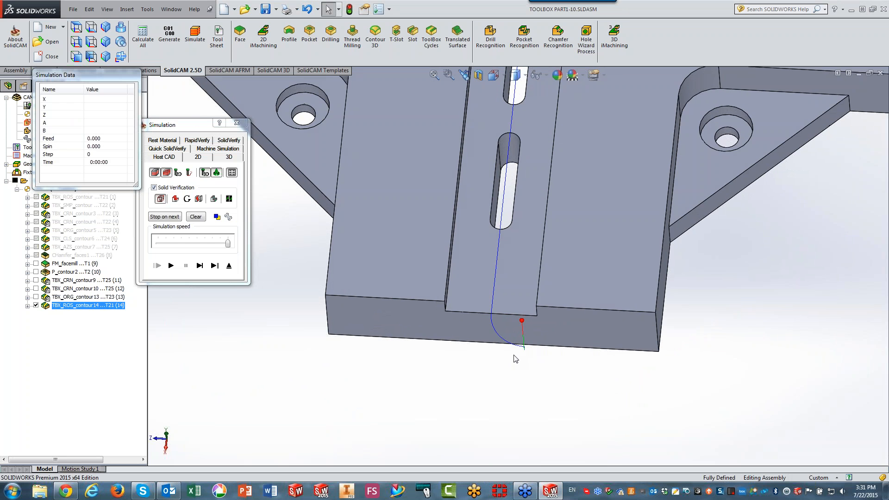
click(200, 266)
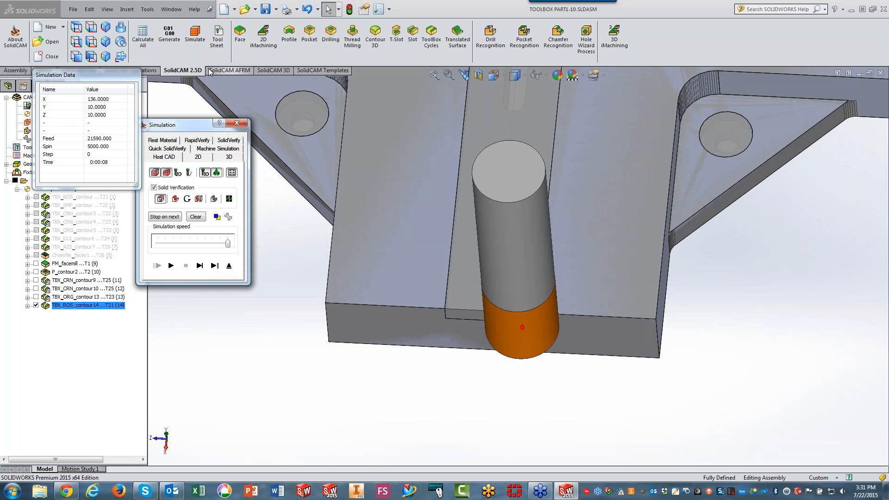
click(77, 28)
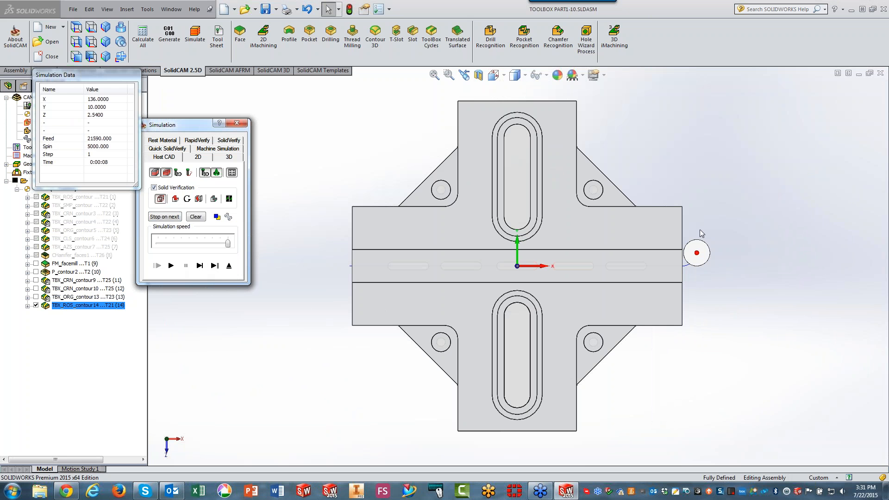
scroll(702, 259, down, 3)
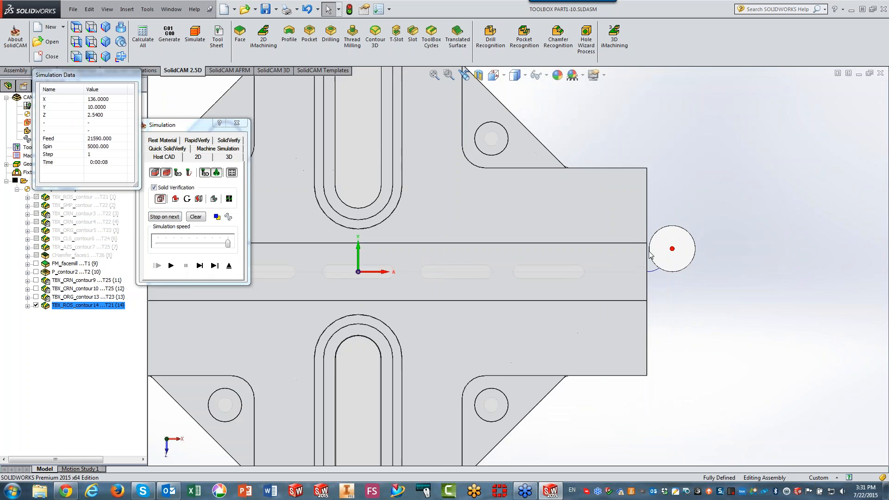
scroll(651, 256, down, 2)
click(200, 265)
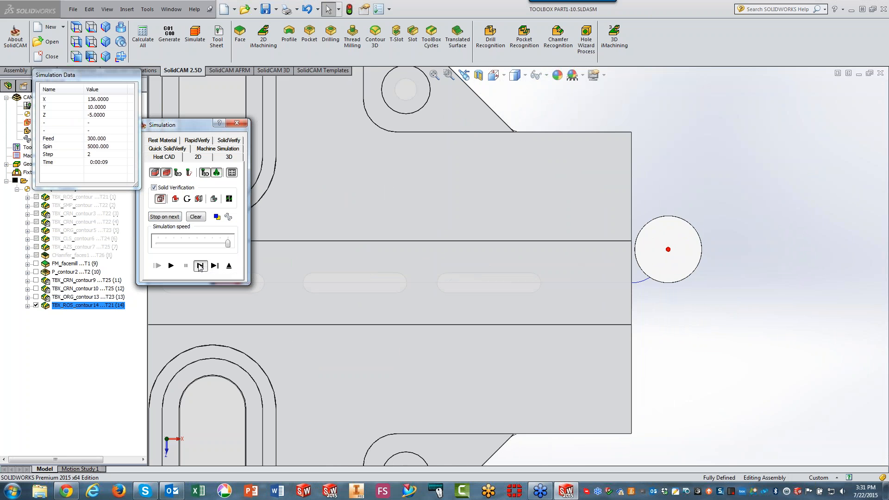
click(200, 266)
click(200, 266)
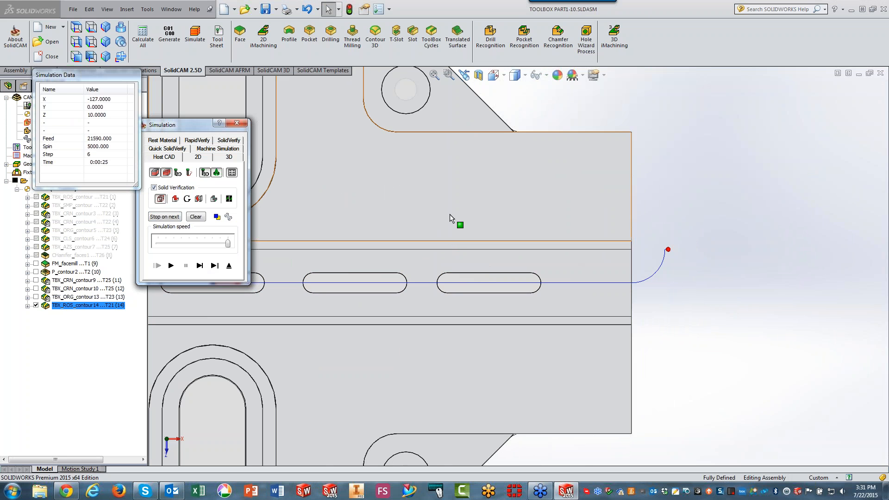
middle_drag(451, 205, 452, 131)
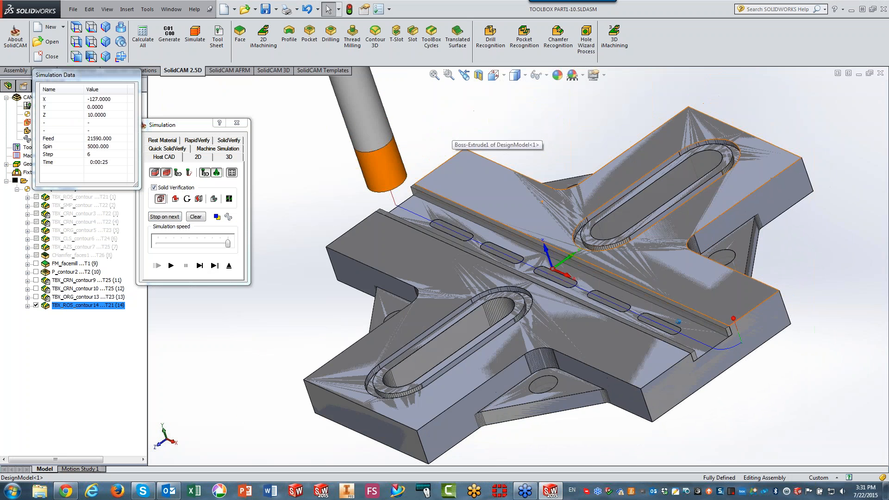
click(233, 270)
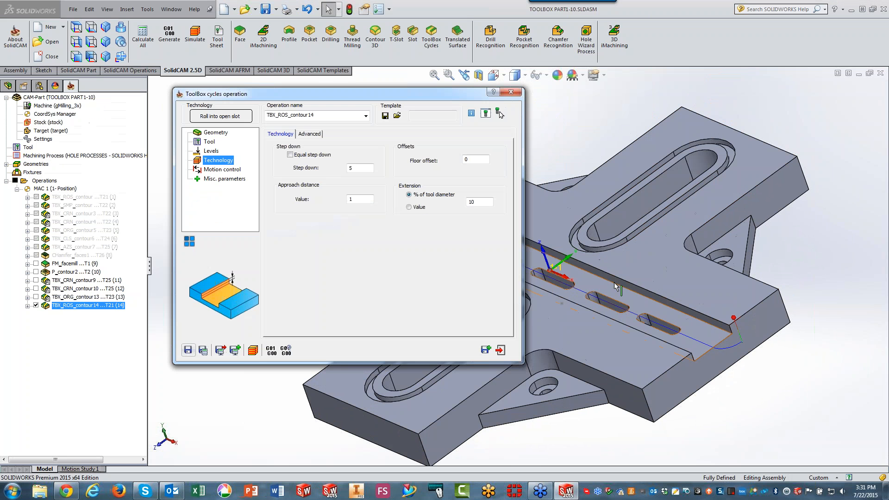
Step: Save and copy the roll-in operation, change the copy's technology to Simple Slot, and review its tool, levels and technology settings
click(486, 350)
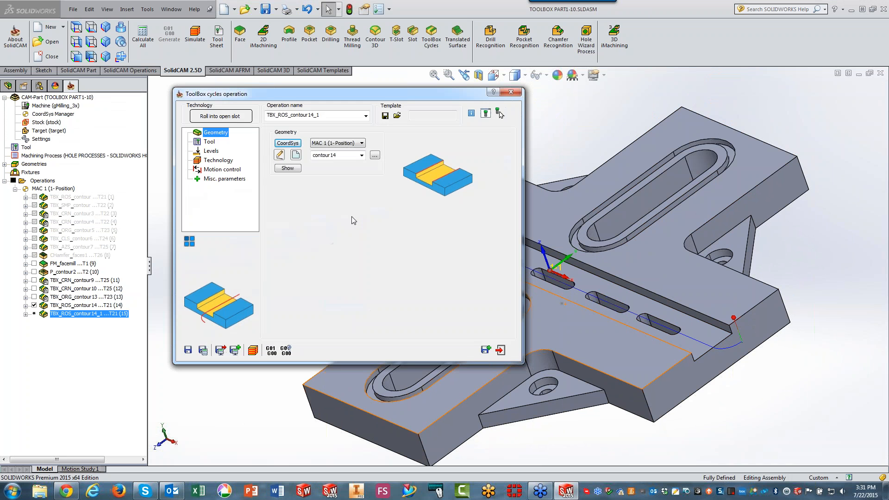
click(236, 118)
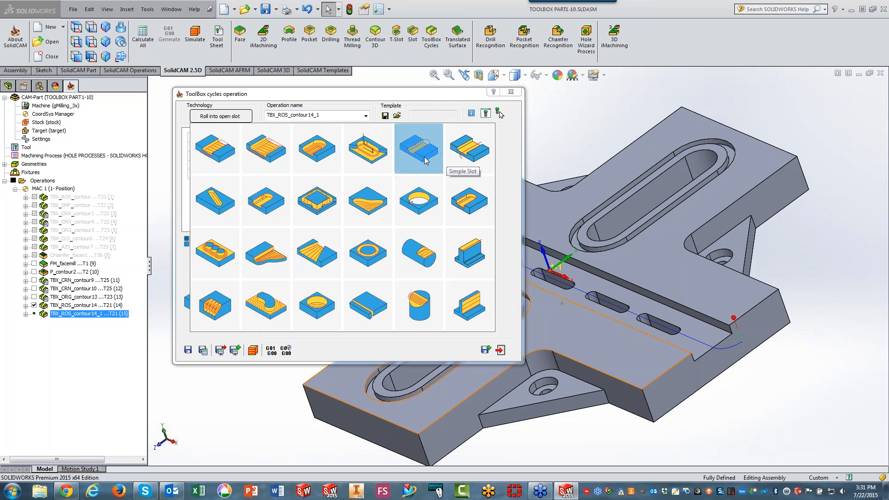
click(425, 158)
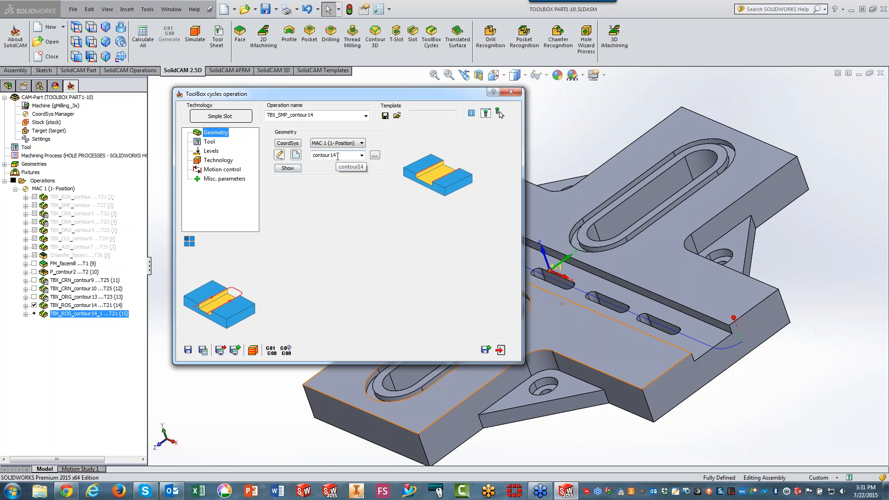
click(214, 143)
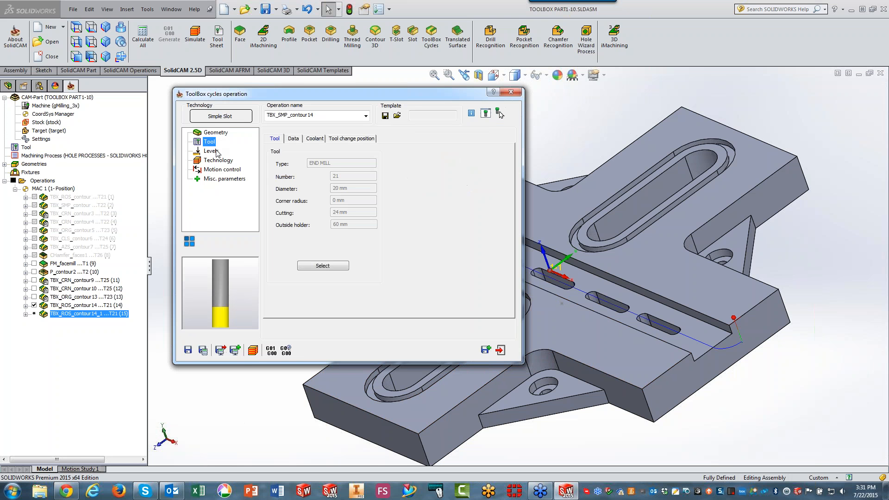
click(211, 151)
click(216, 161)
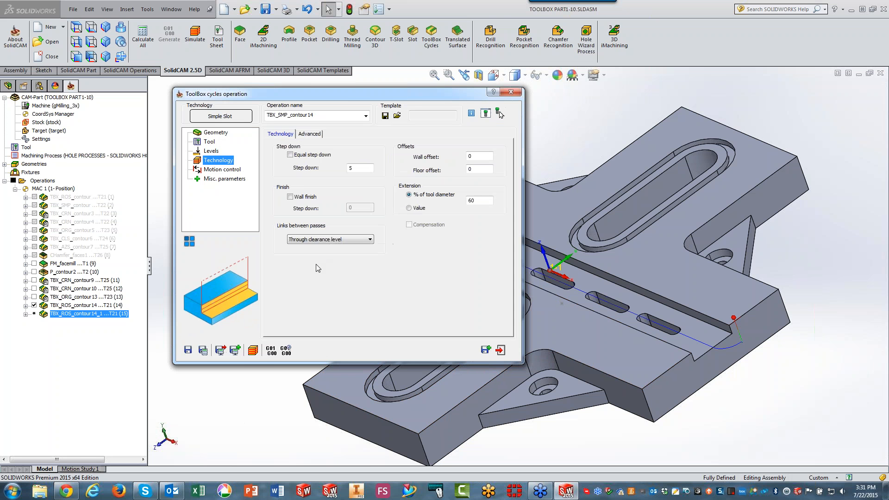
Step: Save and calculate the Simple Slot operation, step through its solid-verification simulation, and exit the operation
click(253, 351)
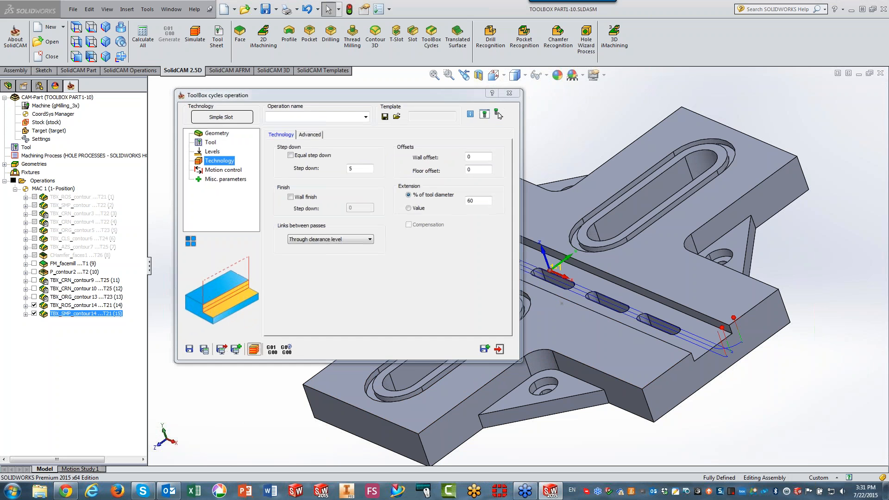
click(200, 265)
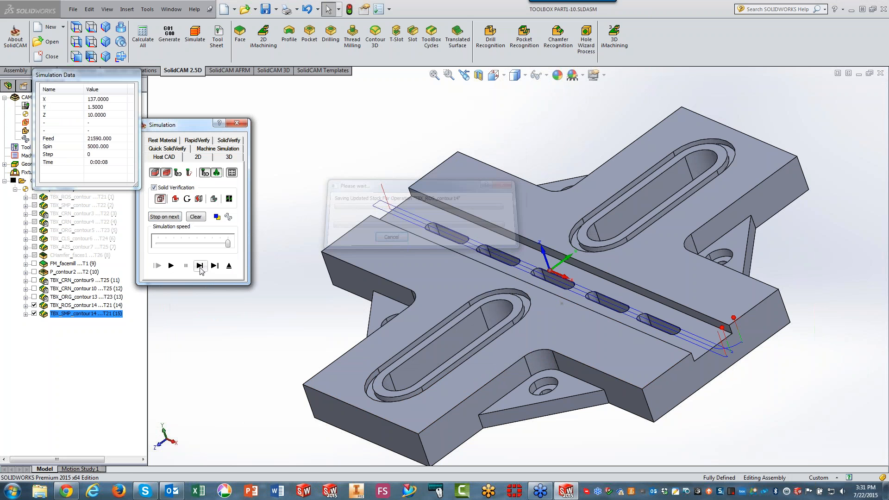
click(200, 265)
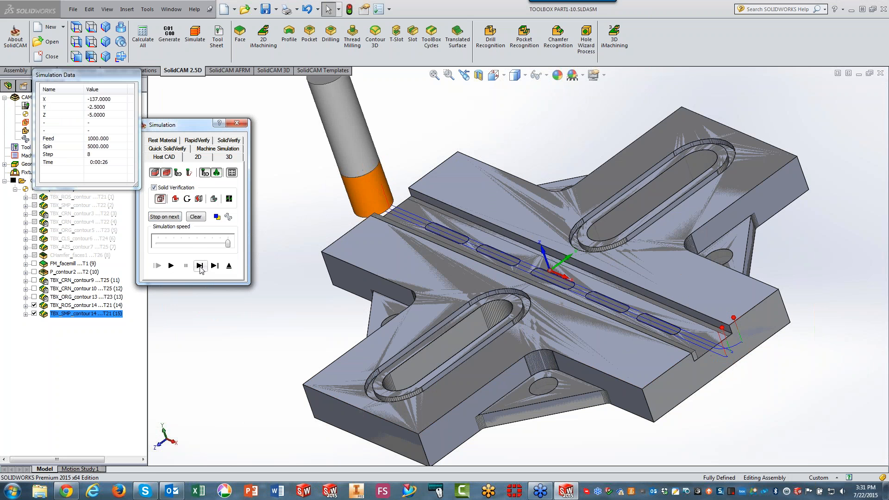
click(229, 265)
click(499, 349)
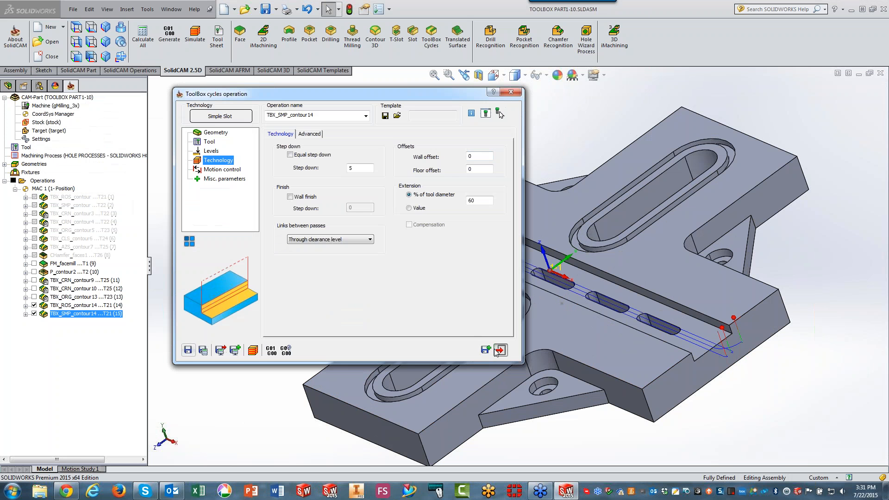
Step: Deselect all operations, start a new ToolBox cycle with Closed Slot technology, and check the end radius of a small closed slot
click(13, 181)
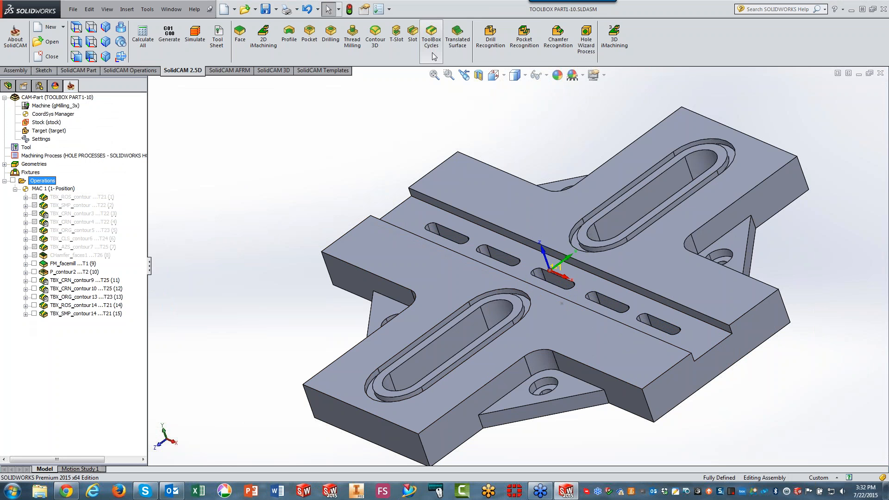
click(432, 37)
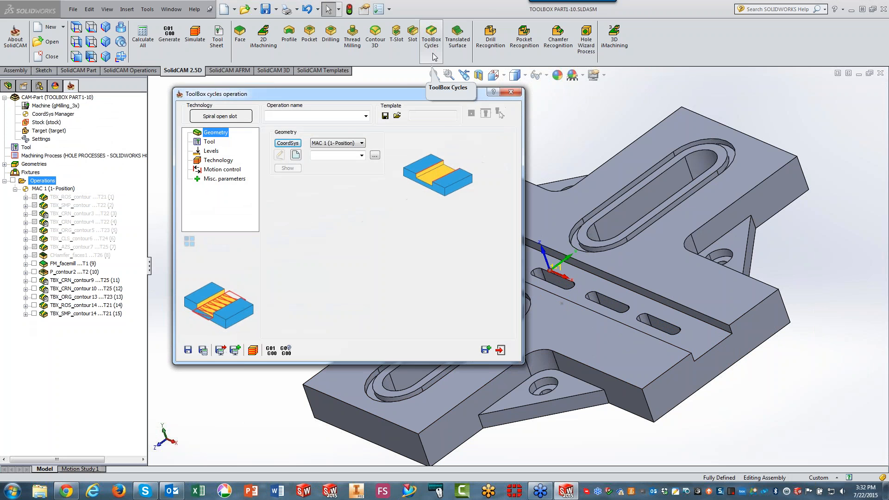
click(226, 118)
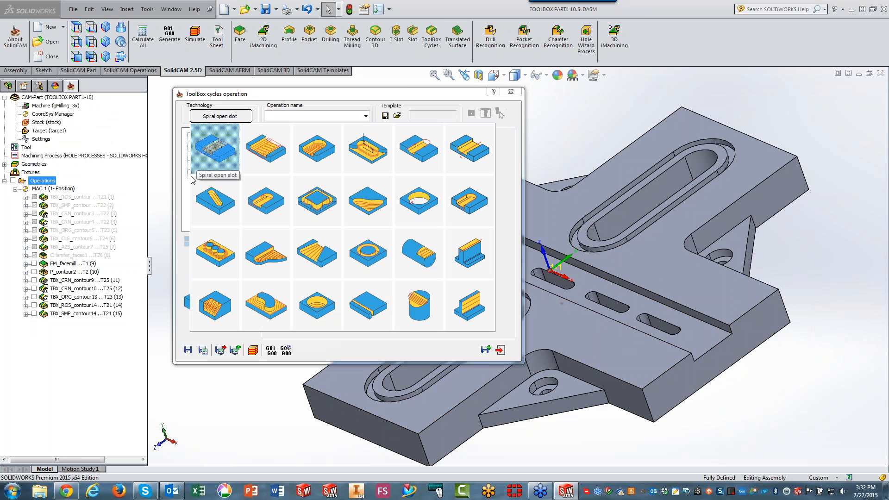
click(215, 206)
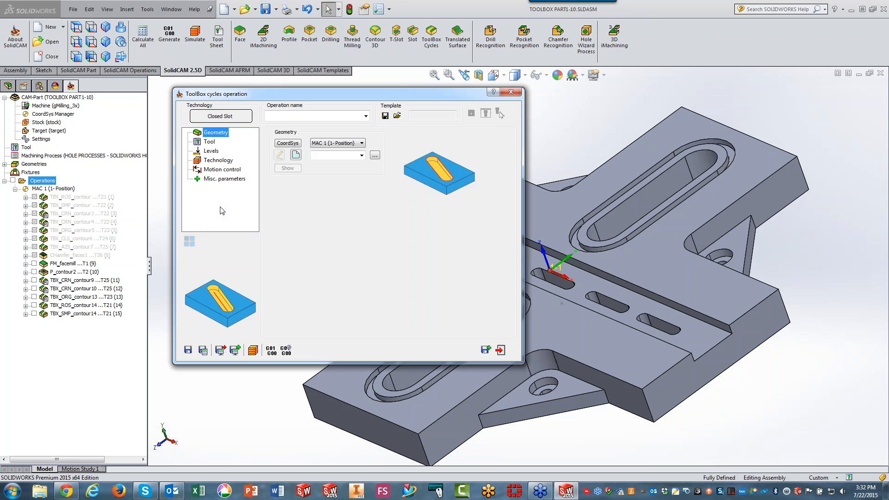
click(643, 318)
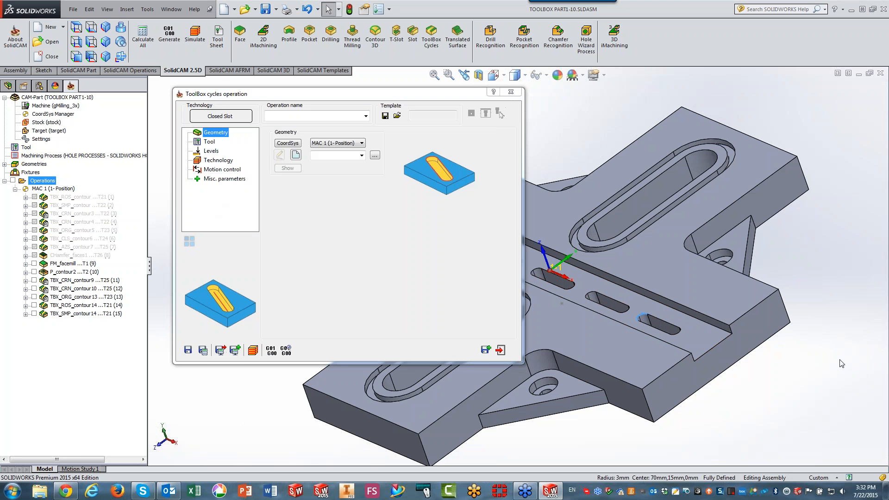
click(846, 372)
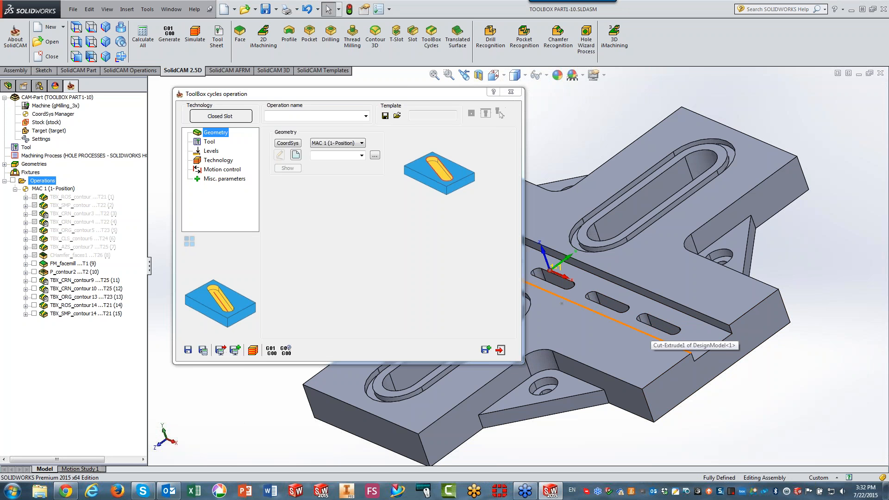
Step: Define the contour15 geometry as five chains around the small closed slots in the open slot's floor, using curve propagation
click(296, 155)
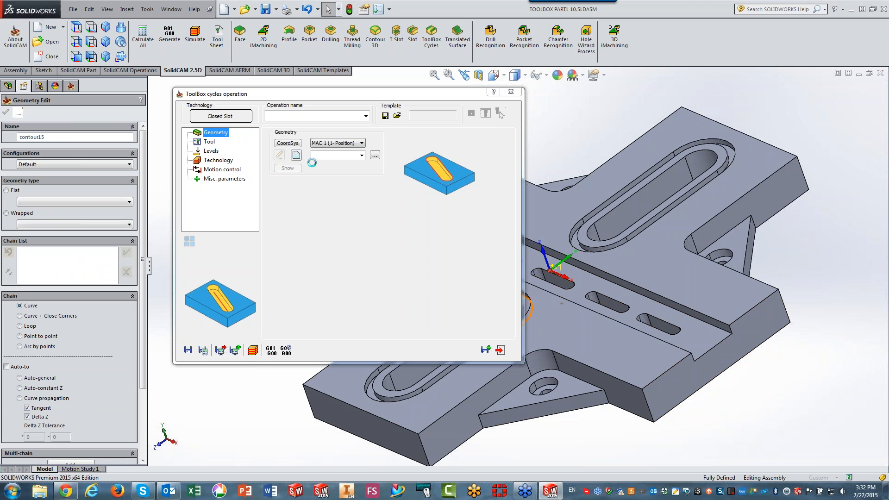
click(674, 326)
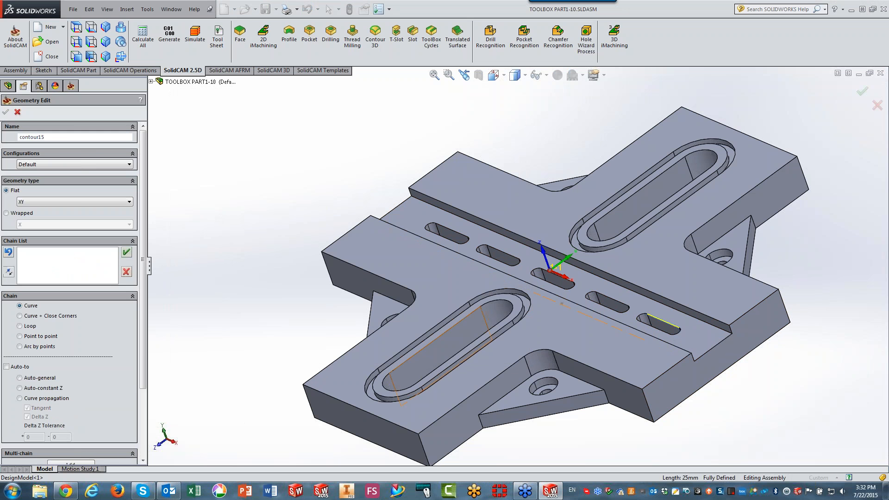
click(19, 399)
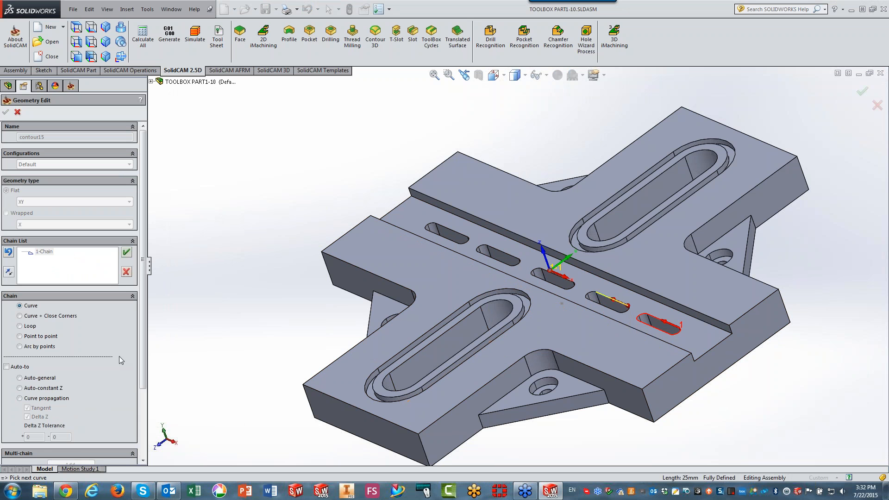
click(20, 398)
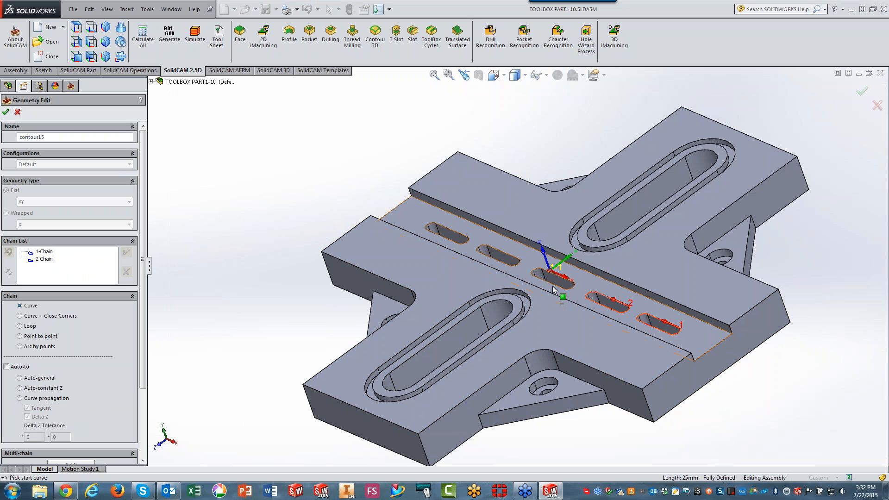
click(567, 279)
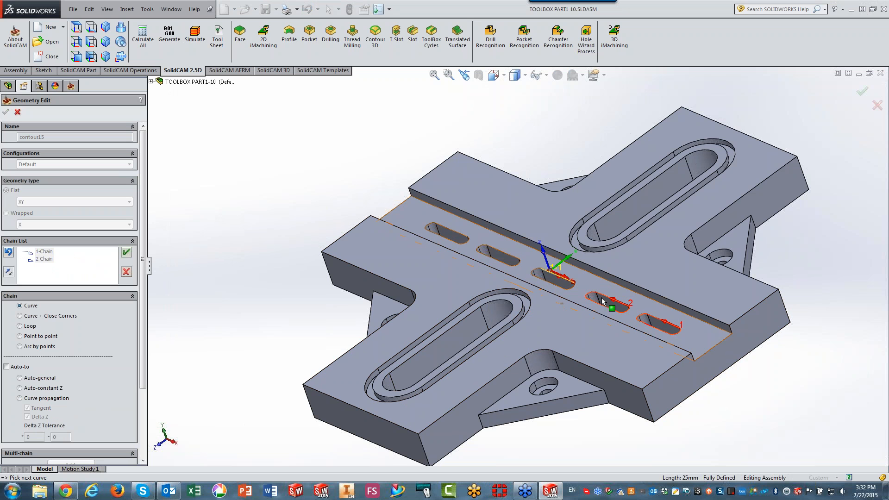
click(19, 399)
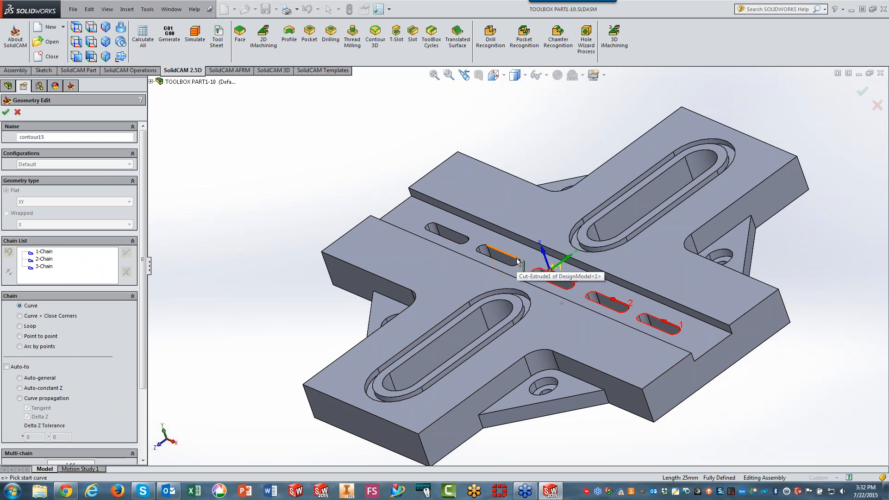
click(503, 252)
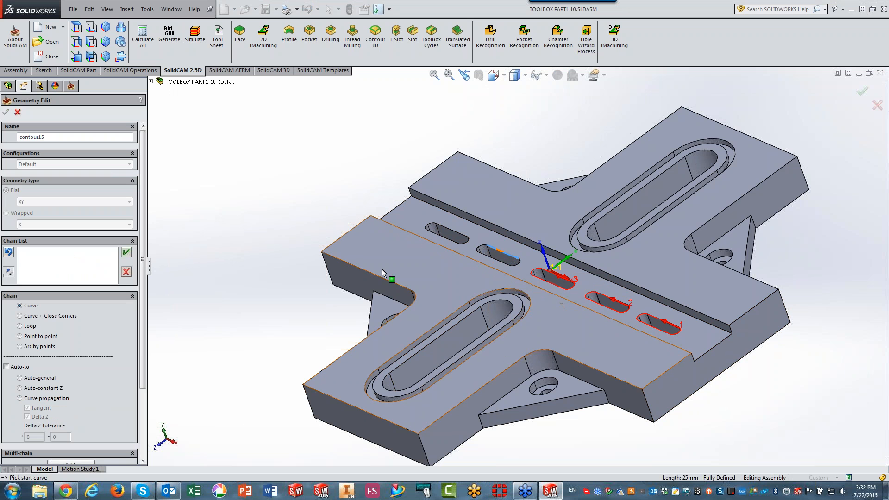
click(19, 398)
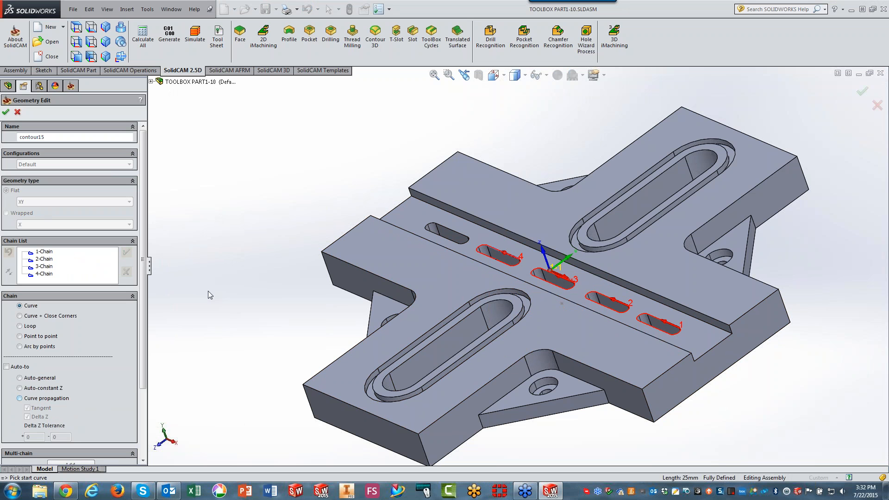
click(461, 238)
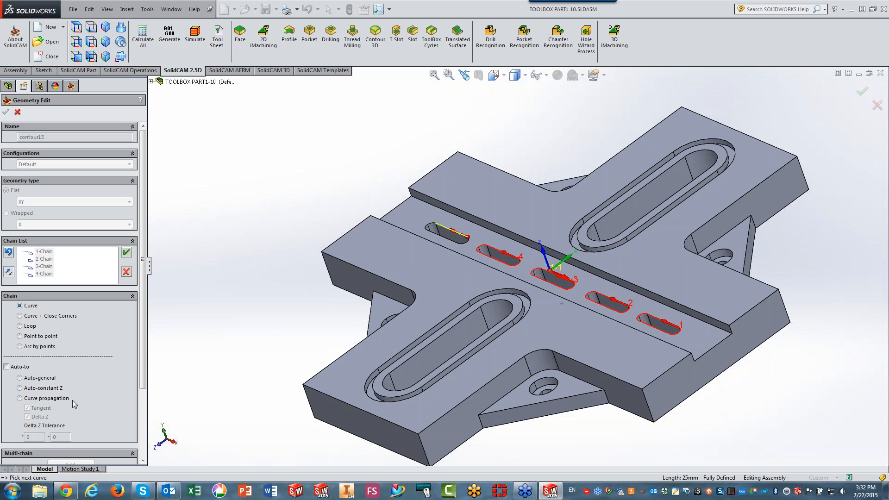
click(20, 398)
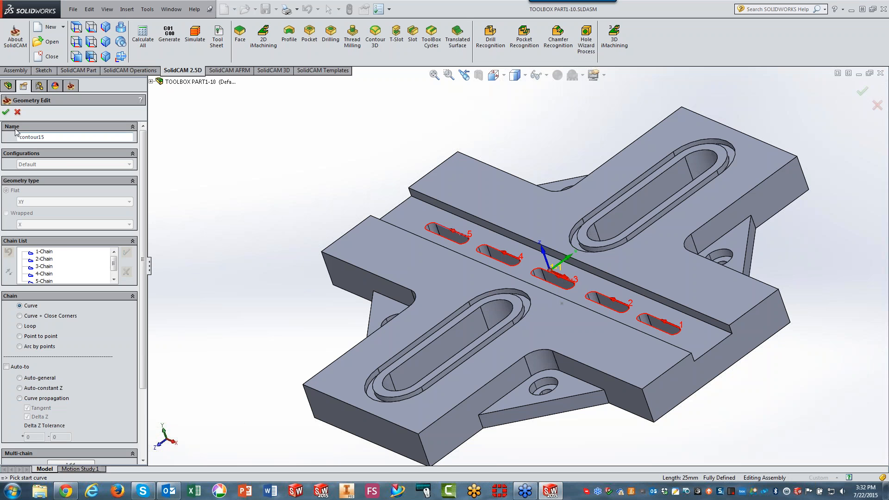
click(6, 113)
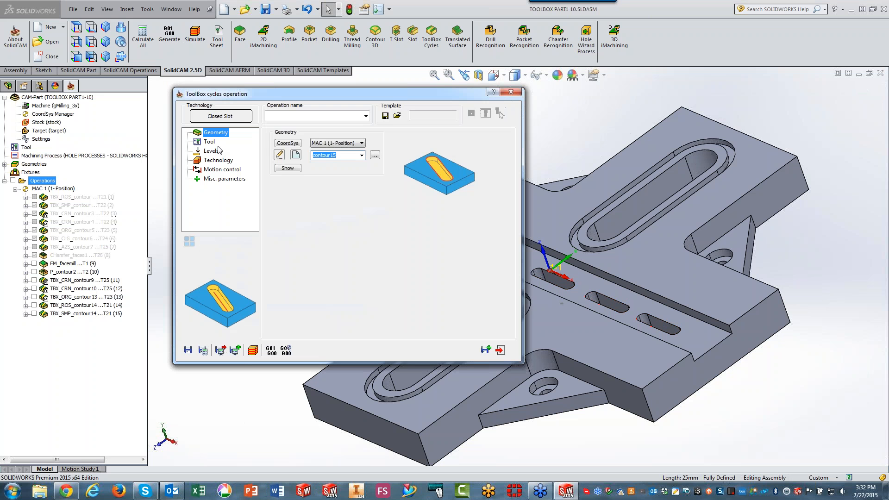
Step: Assign the 6 mm end mill, tool number 24, to the closed slot operation
click(213, 144)
click(307, 267)
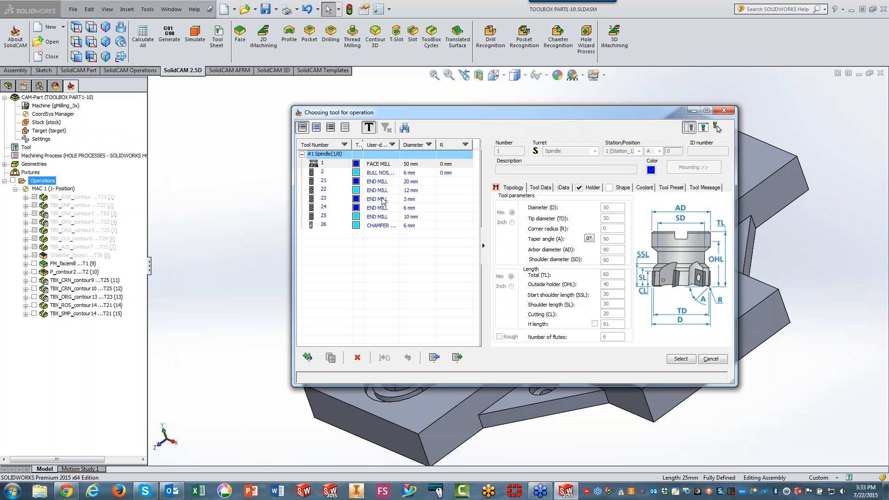
click(378, 209)
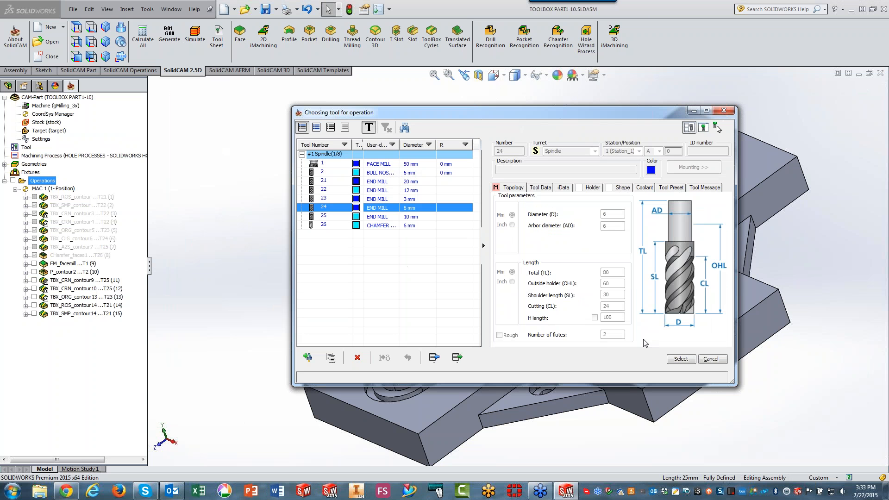
click(678, 359)
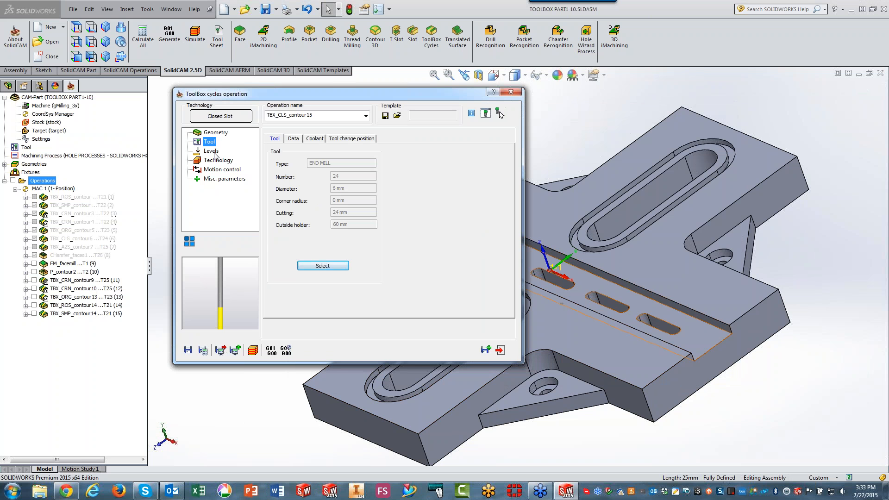
Step: Define the upper level from the open slot's floor face and the depth from the plate's bottom corner vertex
click(213, 153)
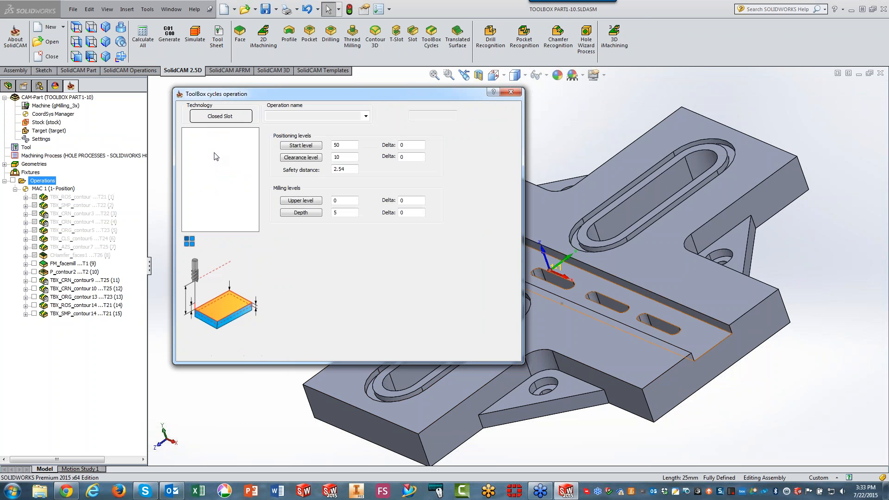
click(301, 200)
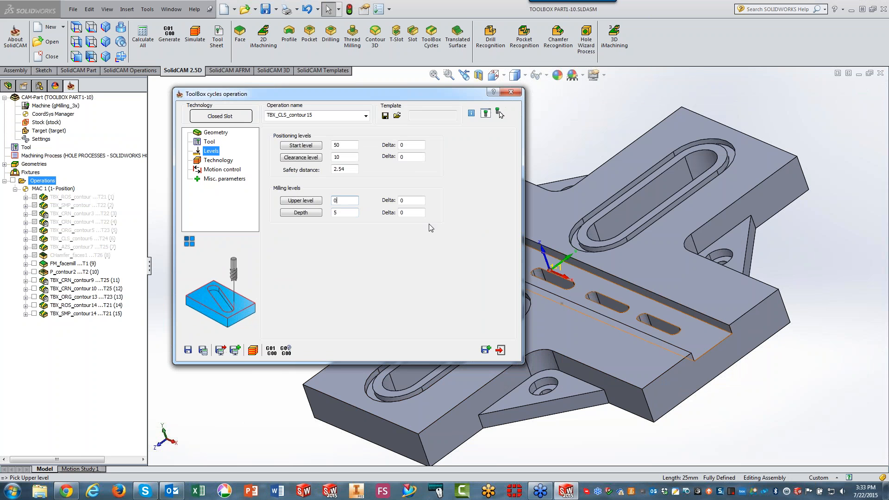
click(697, 337)
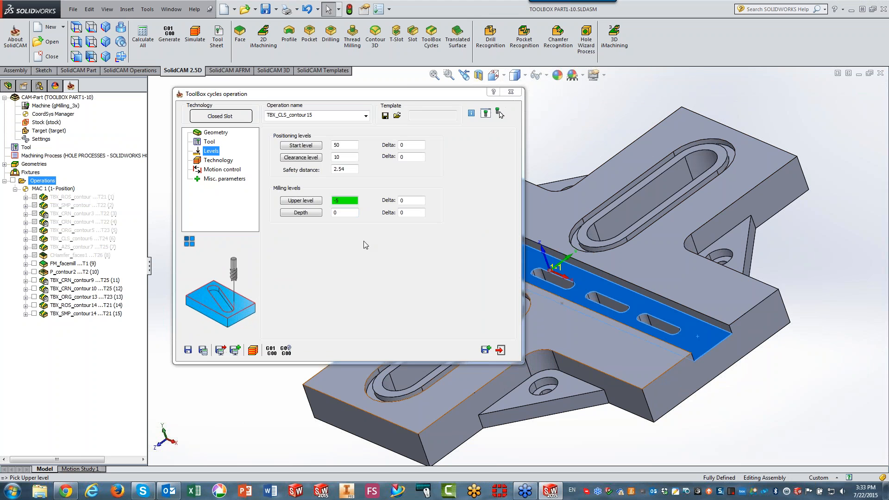
click(349, 214)
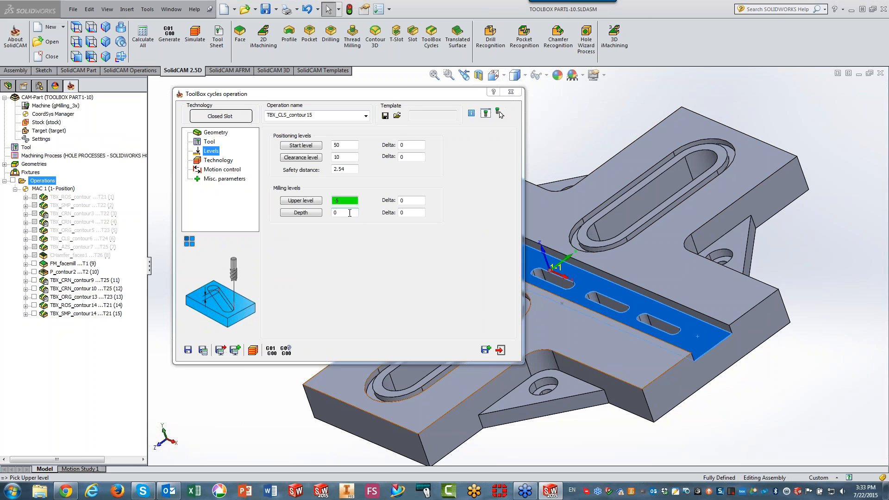
click(654, 424)
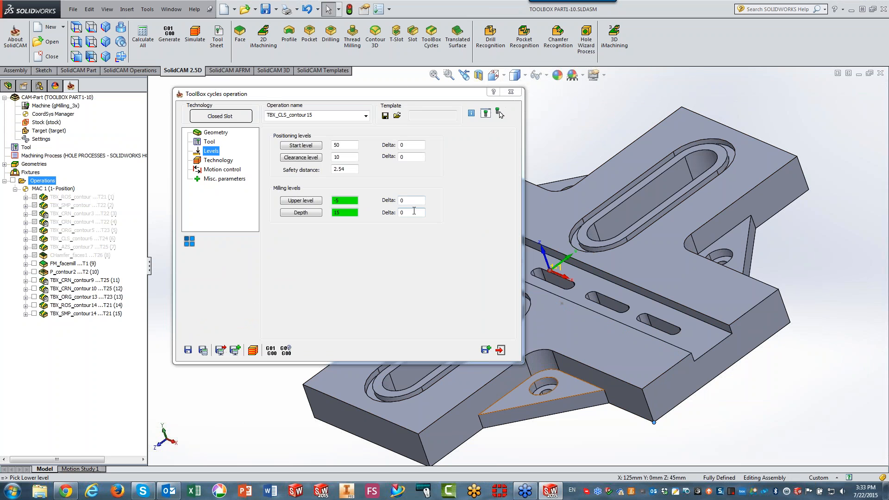
Step: Set the step down to 3, and save and calculate the closed slot operation
click(218, 161)
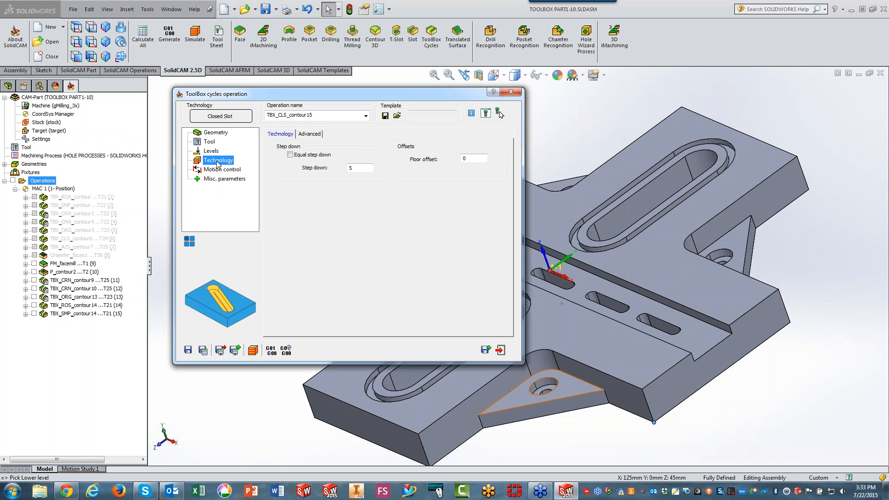
double_click(369, 169)
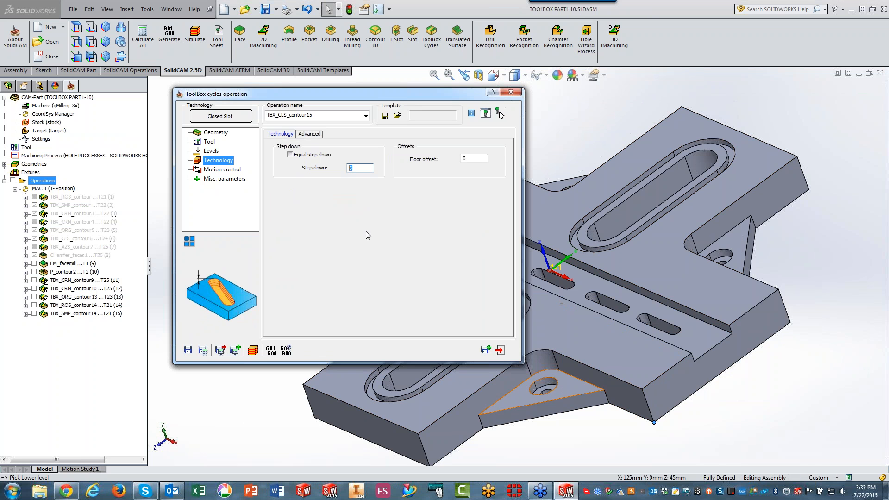
text(3)
click(255, 351)
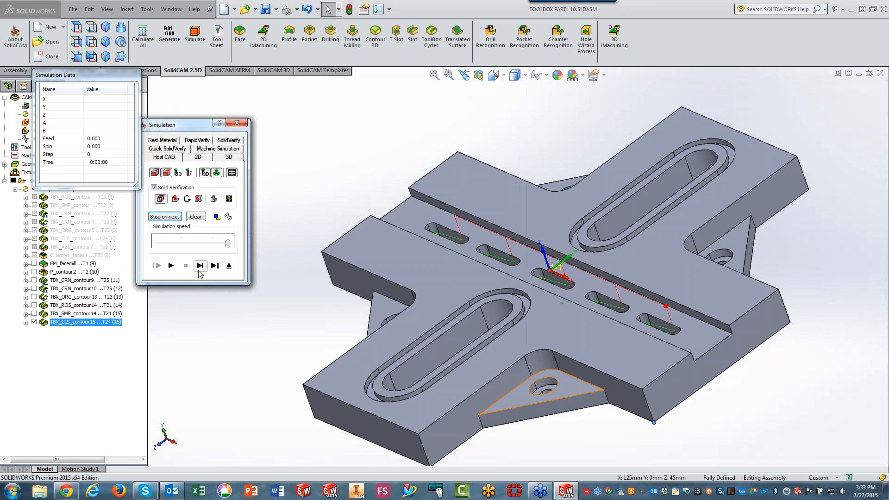
Step: Step through the closed slot operation's Host CAD simulation, play the remaining cuts, and exit the simulation
click(199, 268)
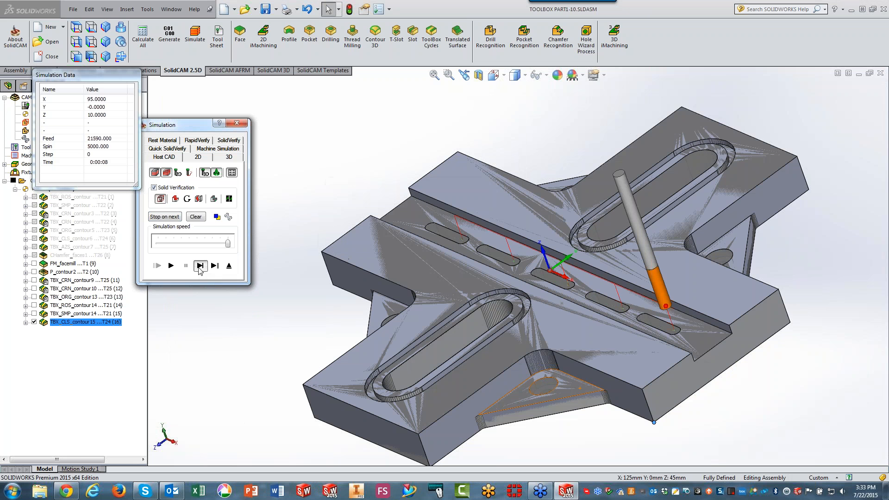
click(200, 268)
click(200, 268)
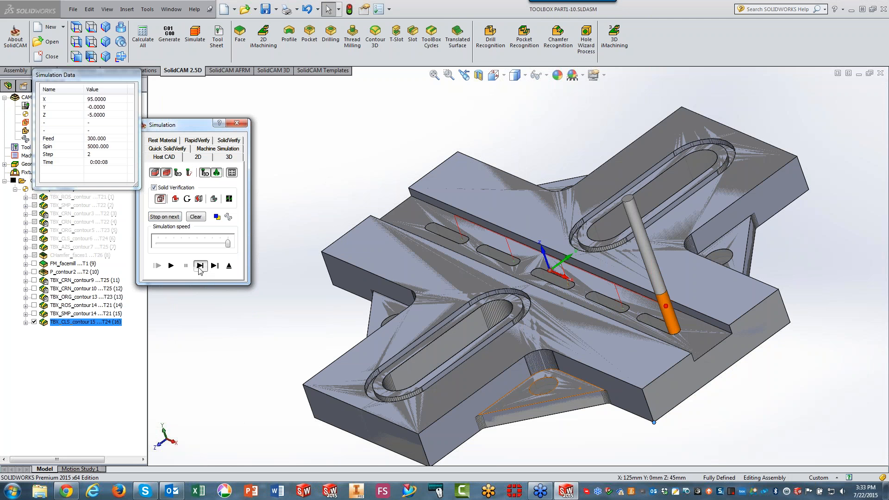
click(200, 266)
click(200, 266)
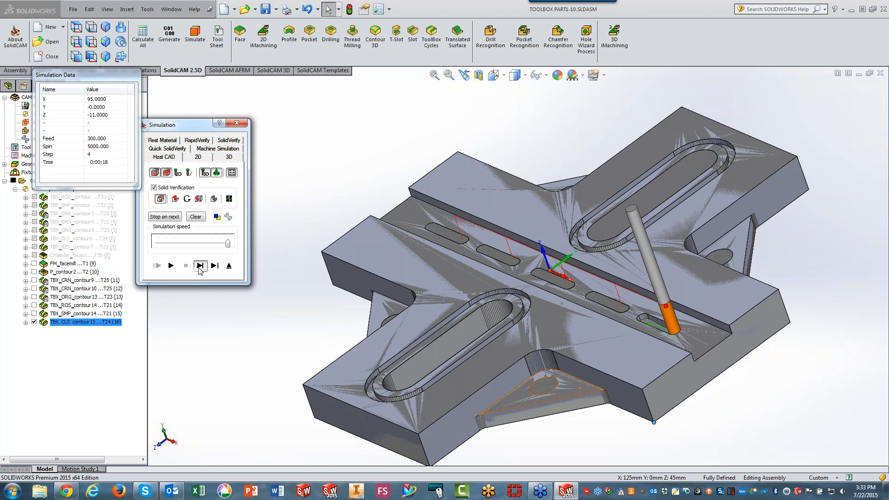
click(200, 266)
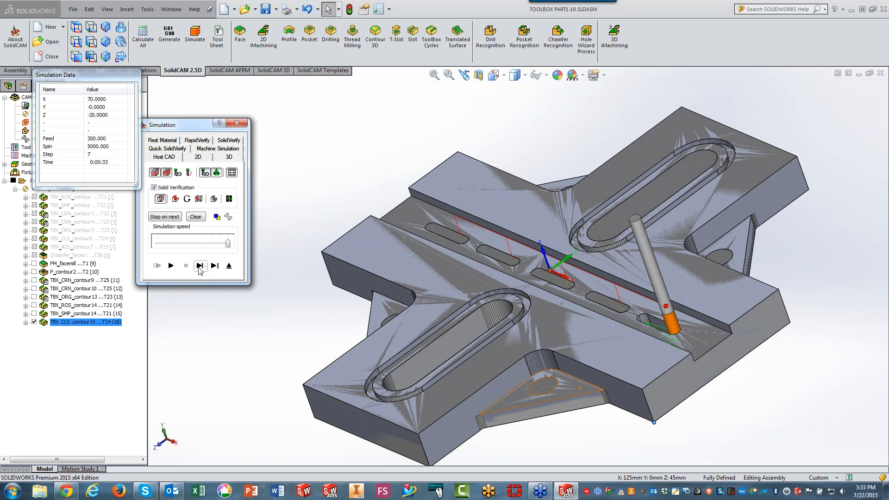
click(200, 267)
click(199, 267)
click(200, 266)
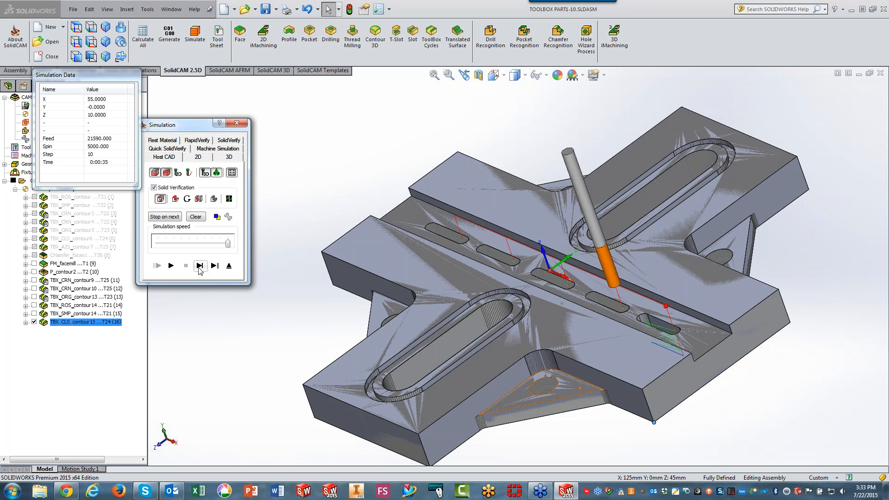
click(200, 266)
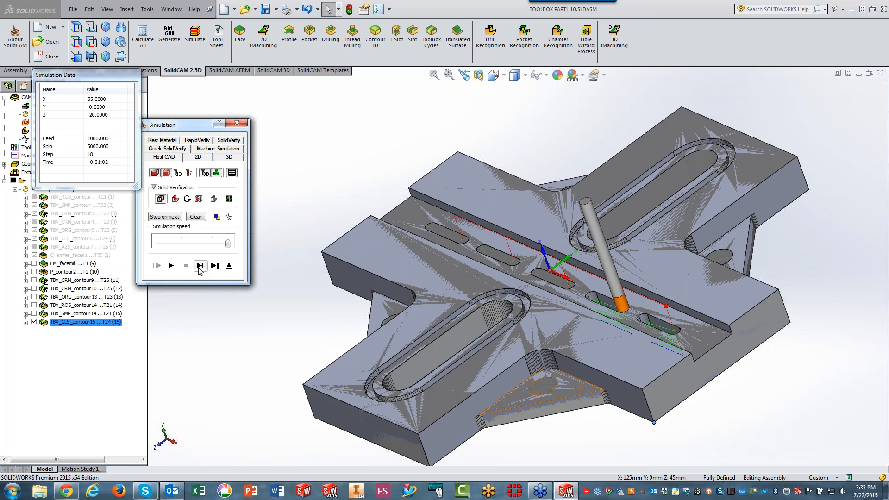
click(171, 265)
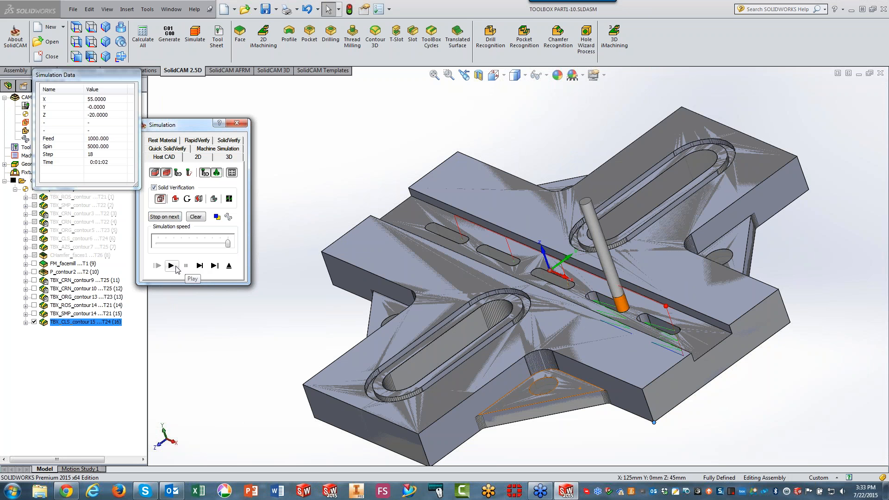
click(229, 266)
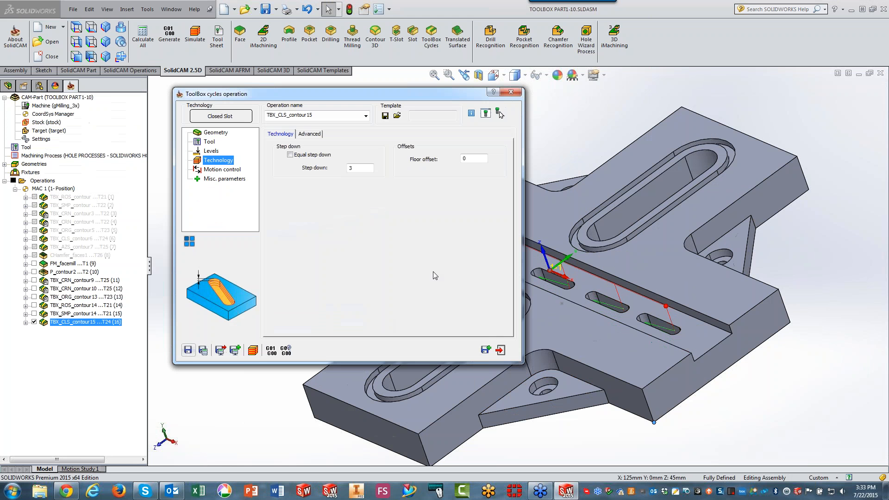
Step: Examine the available ToolBox cycle technologies without changing the selected one, and close the closed slot operation
click(230, 119)
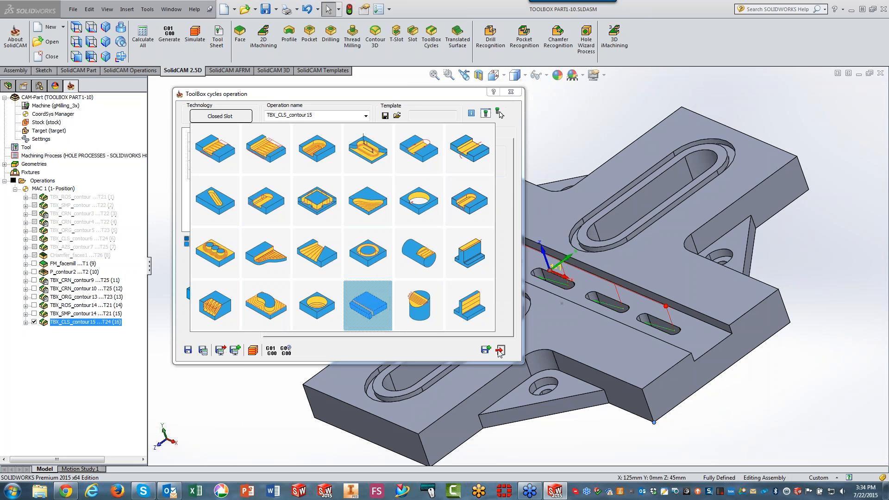
click(219, 118)
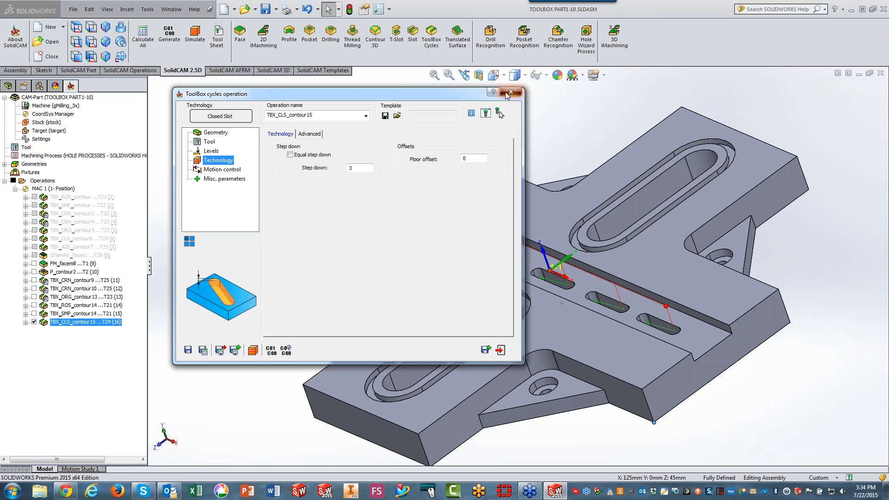
click(509, 94)
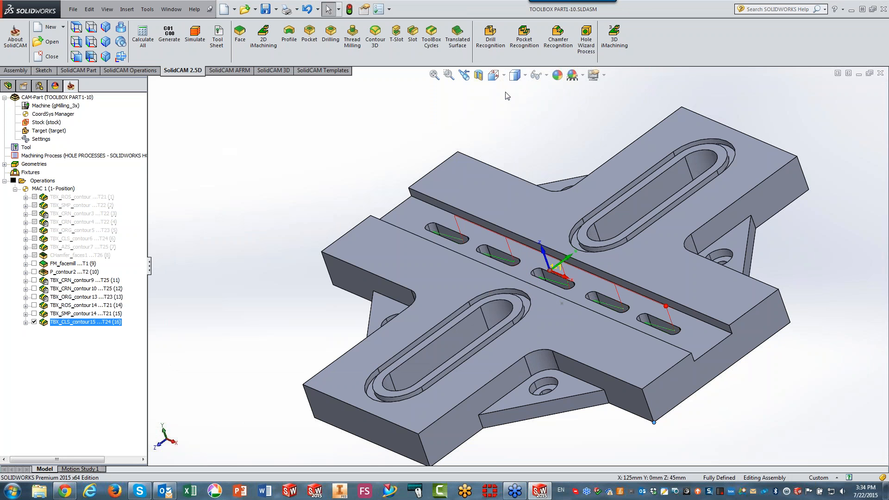
Step: Close the toolbox part and open the CAM part iMachining 3D and more.prz
click(881, 74)
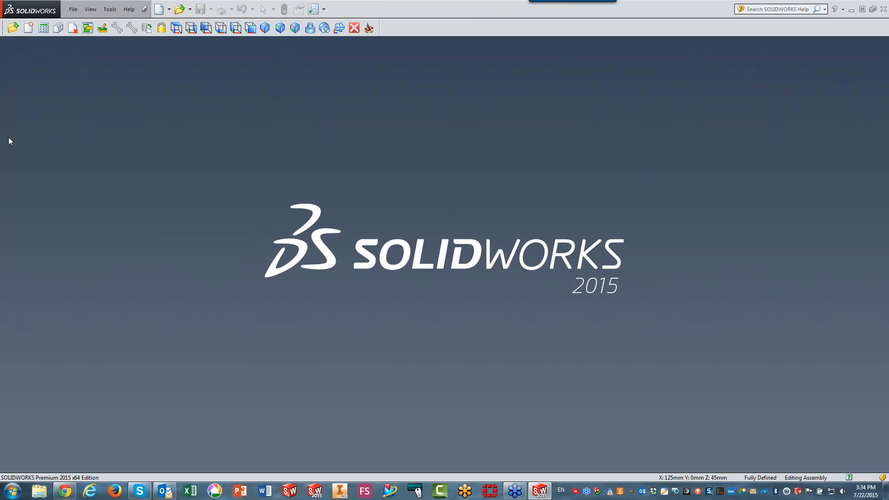
click(13, 29)
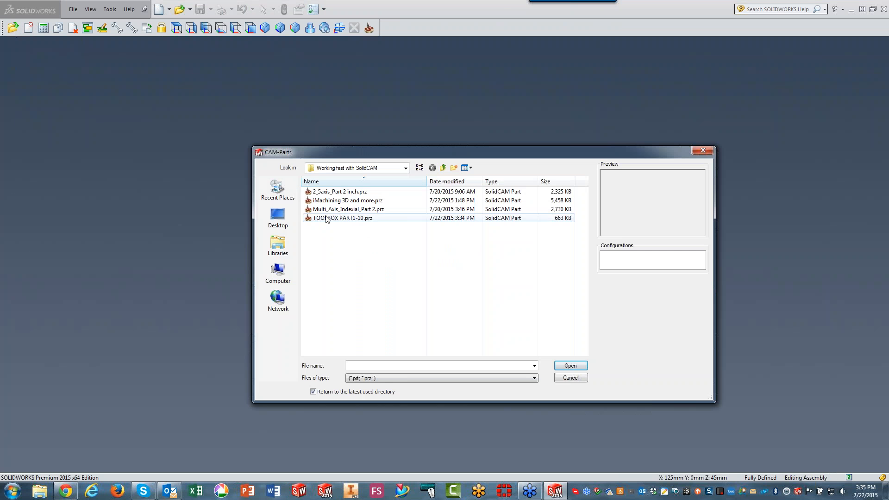
click(348, 200)
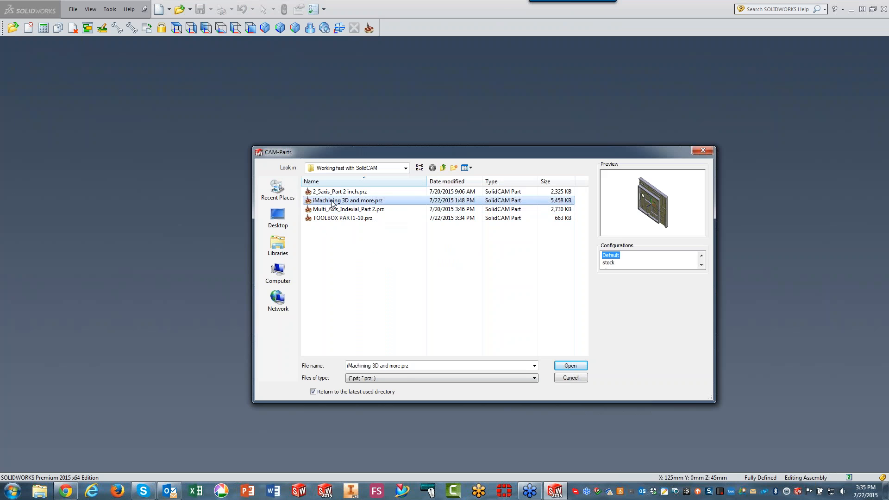
click(571, 366)
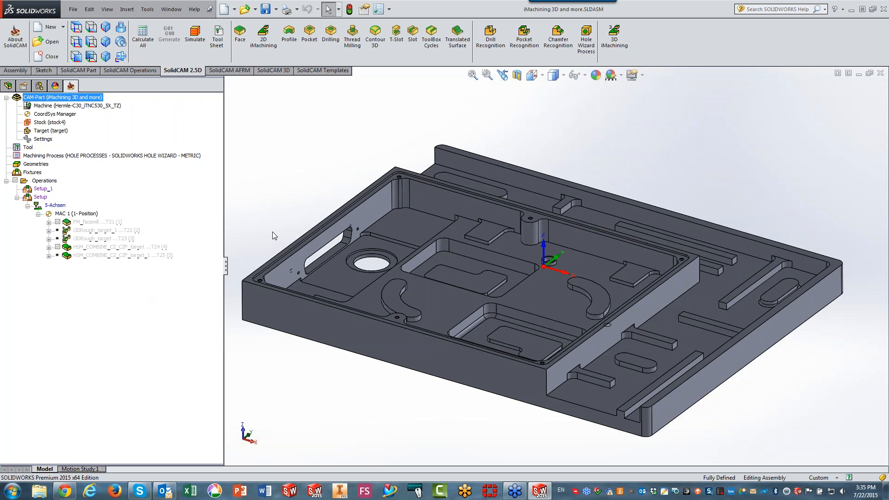
Step: Add a Face Milling operation and load the Facemill_50mm_Spiral template into it
click(242, 54)
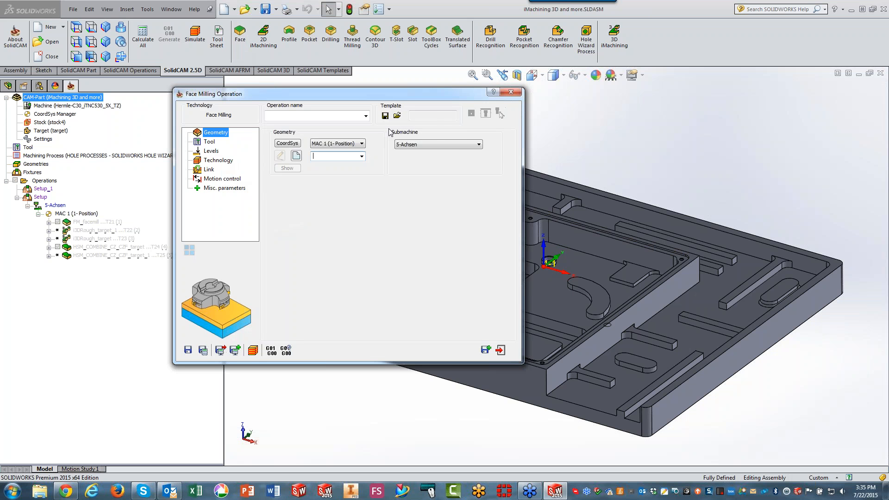
click(397, 117)
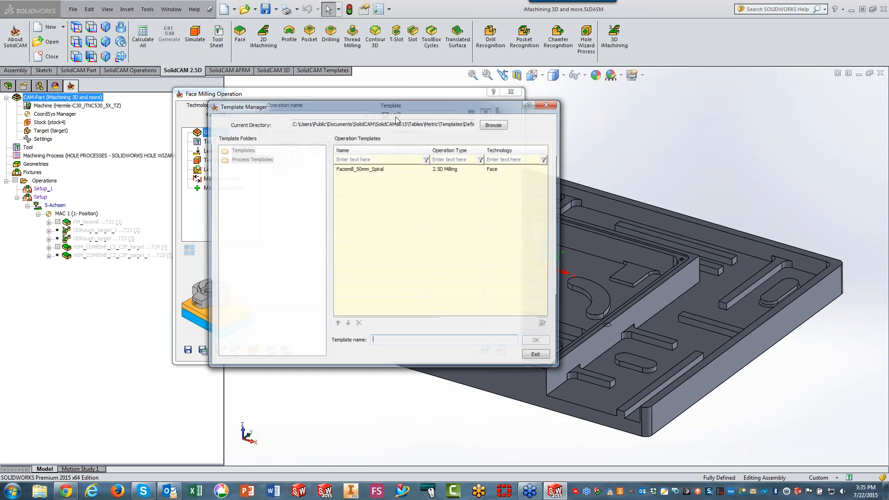
click(359, 169)
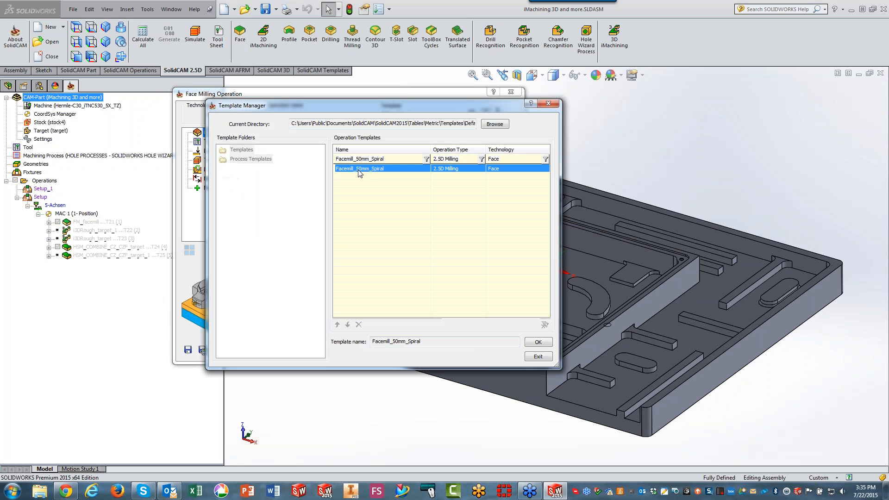
click(535, 345)
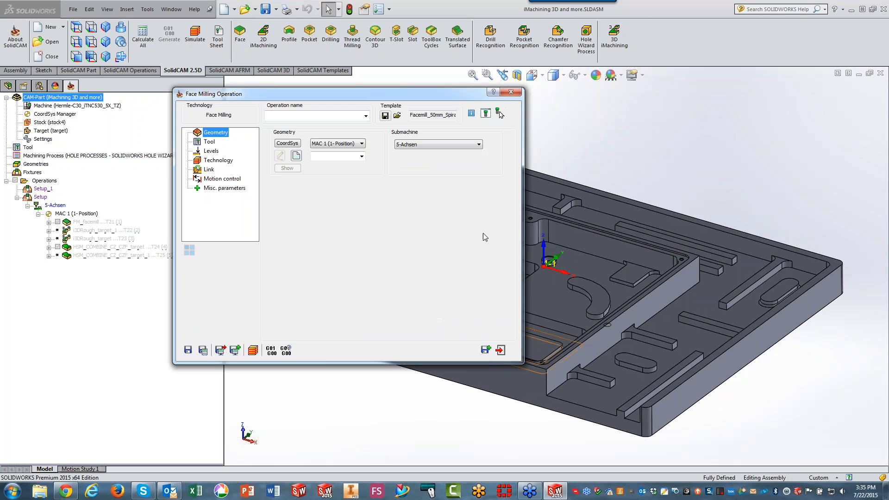
Step: Define the facemill1 geometry as a model box based on stock4
click(297, 156)
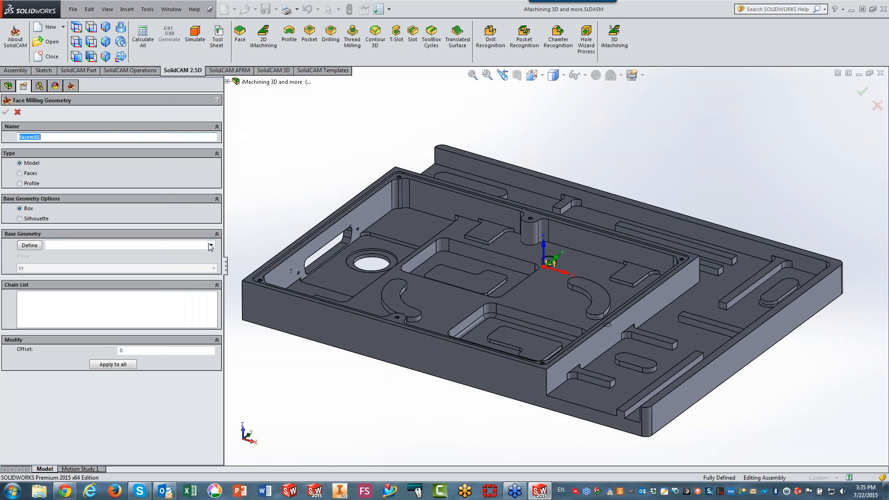
click(211, 246)
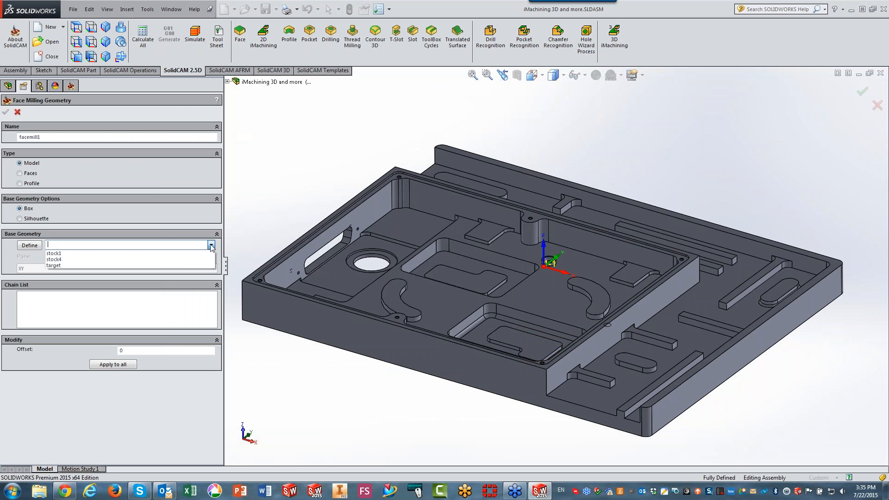
click(193, 260)
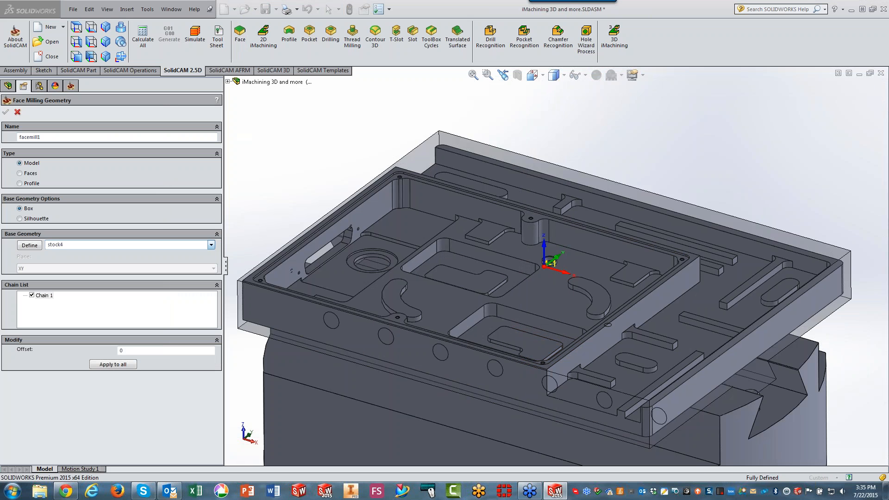
scroll(726, 274, up, 6)
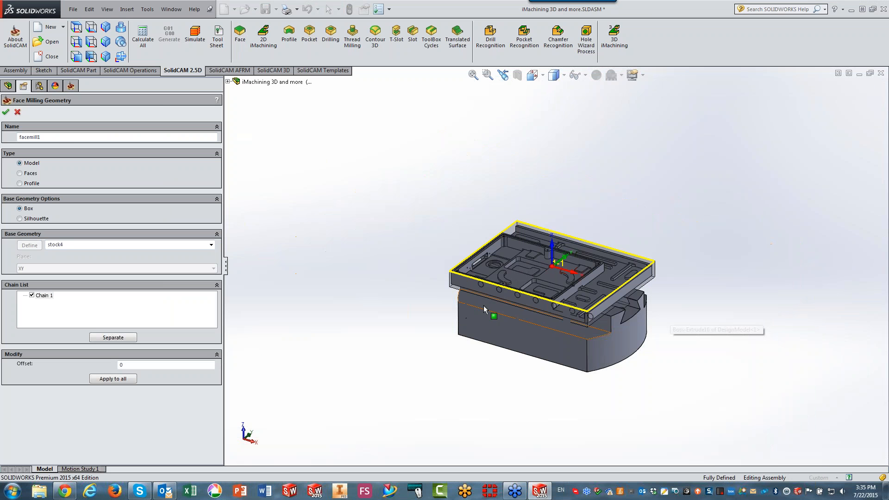
scroll(483, 305, down, 2)
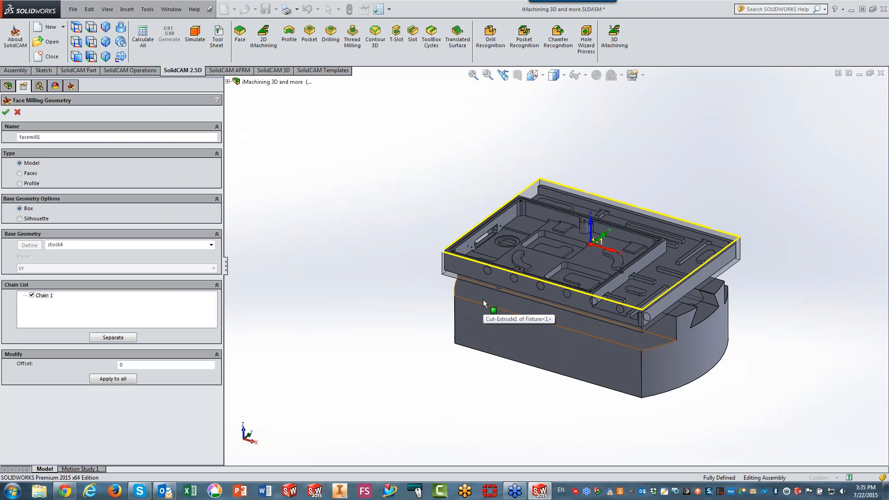
click(7, 113)
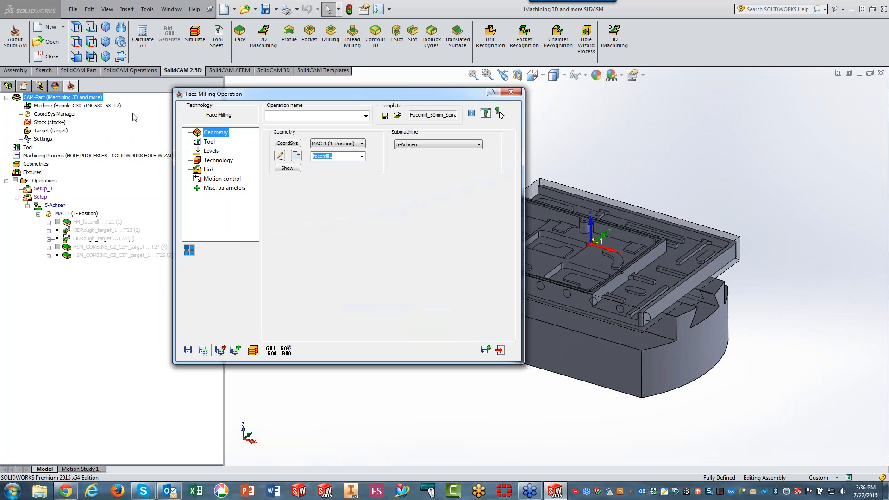
Step: Save and calculate the face milling operation, simulate it at about half speed, and save and exit it
click(212, 152)
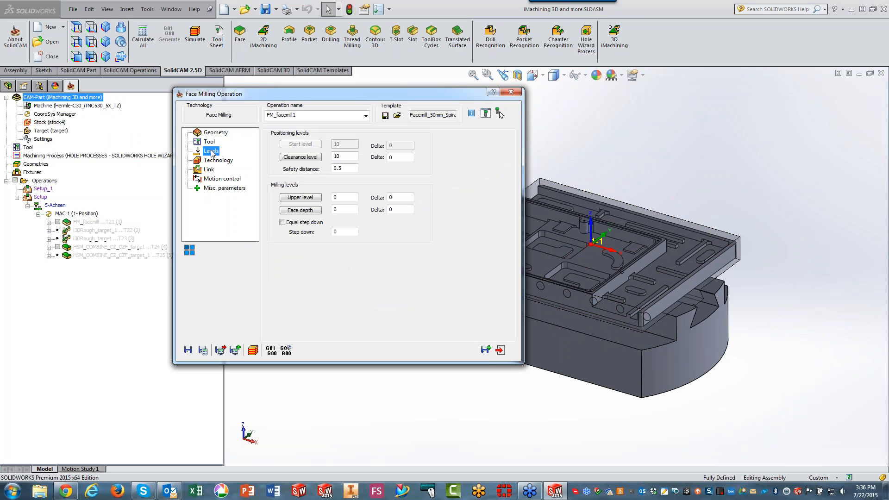
click(203, 350)
click(253, 351)
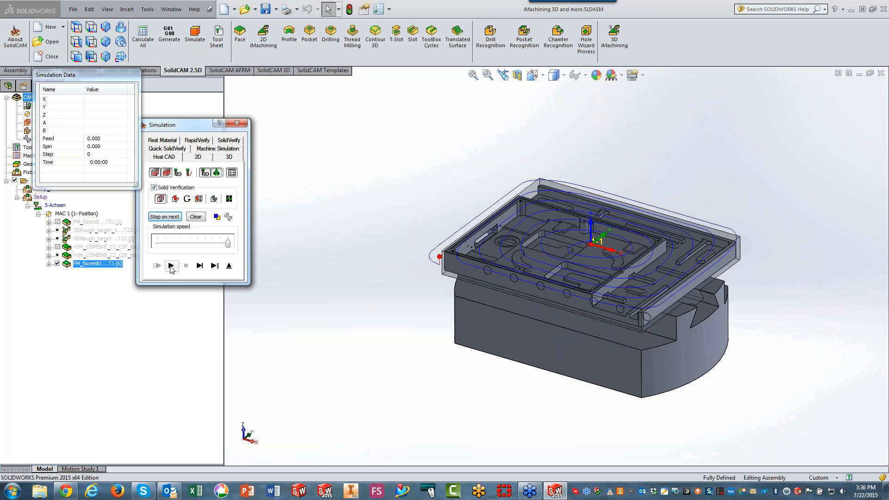
click(190, 244)
click(189, 245)
click(191, 244)
click(171, 266)
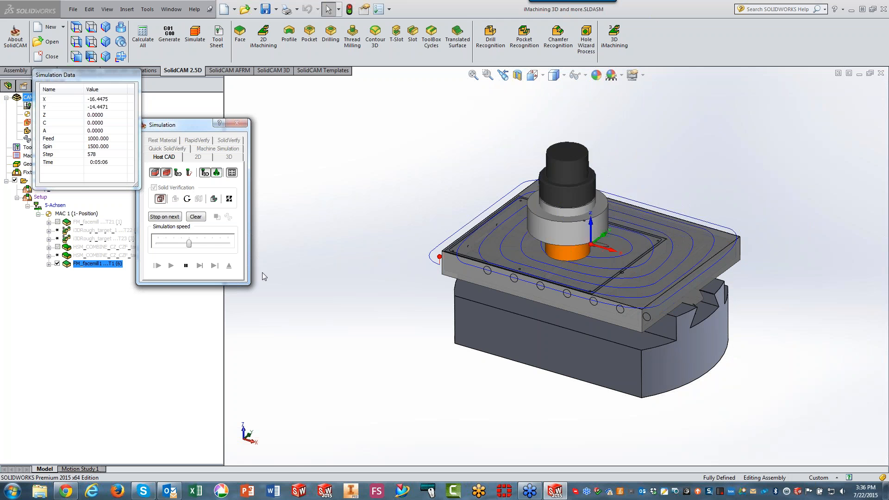
click(229, 265)
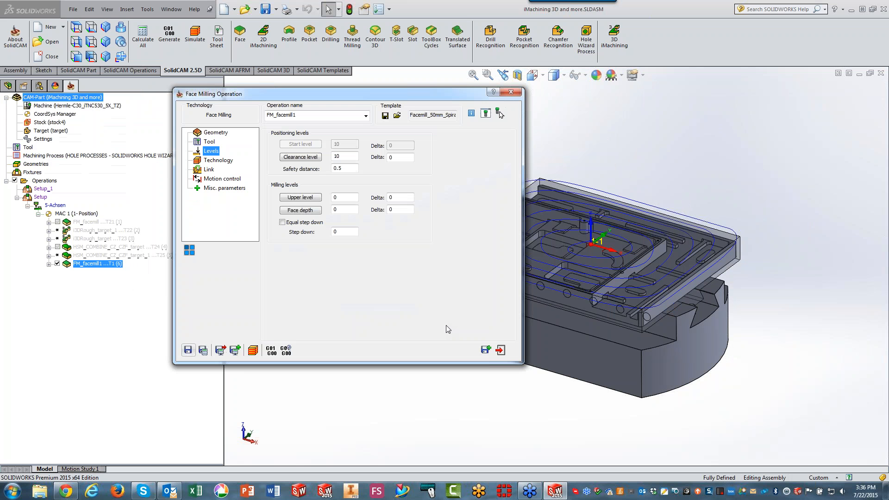
click(484, 350)
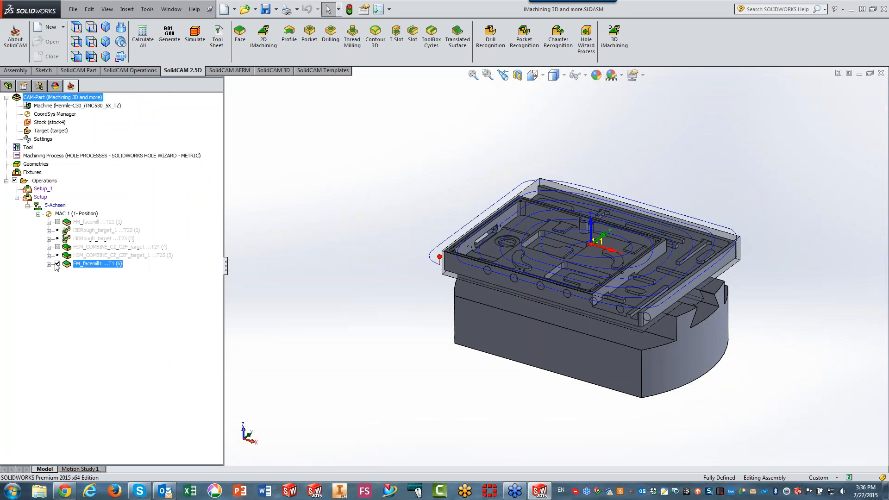
Step: Hide the new face milling toolpath and activate the assembly's Default configuration, returning to the CAM tree
click(39, 86)
click(30, 116)
double_click(30, 117)
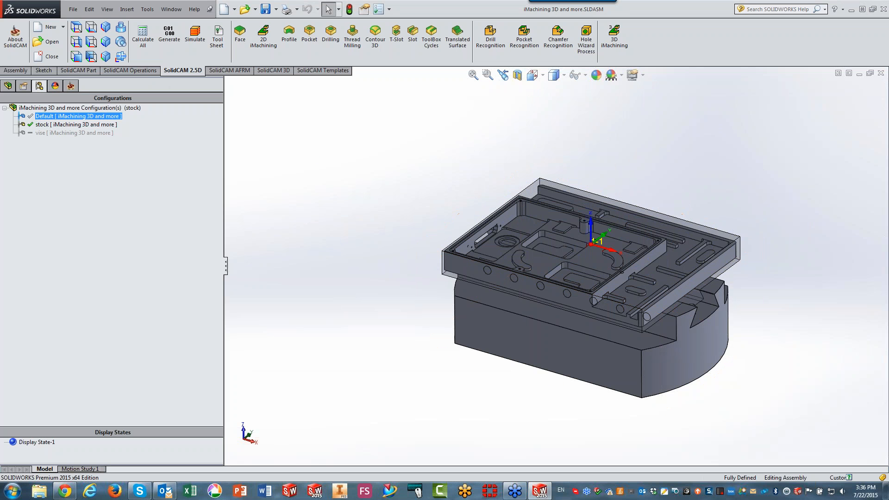
click(71, 86)
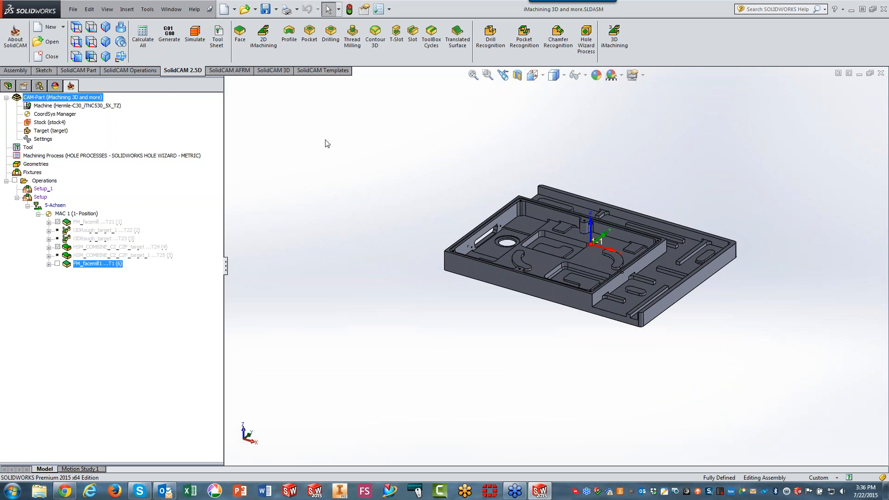
Step: Add a 3D iMachining operation on the target geometry, set its technology to 3D Prismatic, and show its tool data
scroll(633, 213, down, 3)
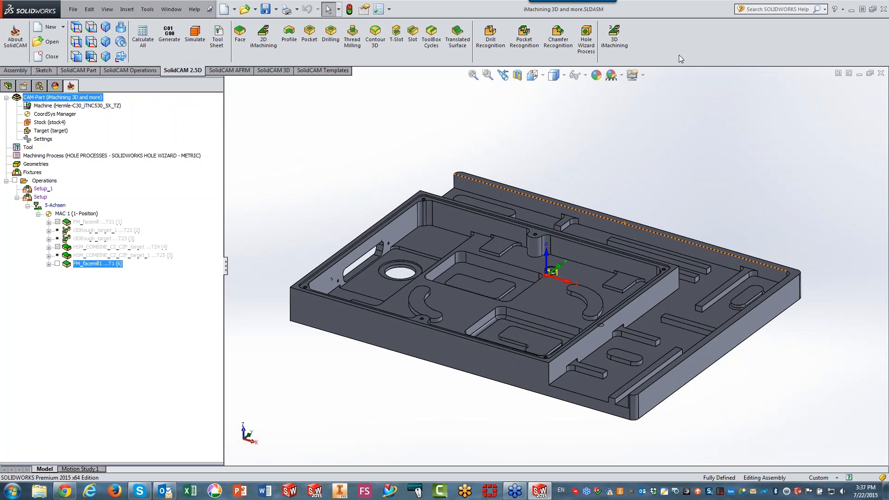
click(619, 50)
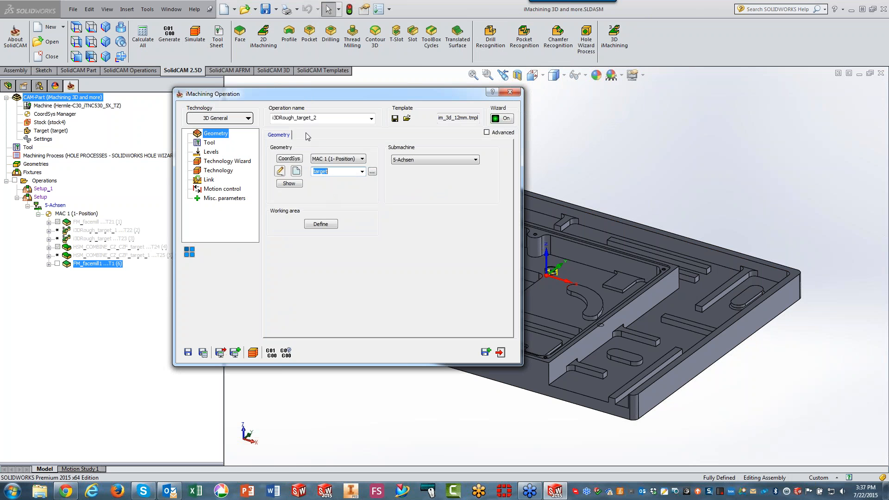
click(245, 118)
click(223, 140)
click(208, 143)
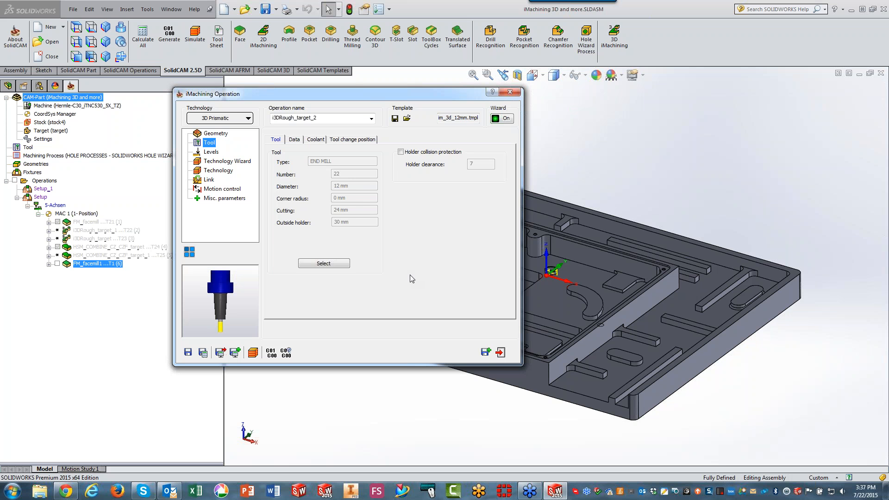
Step: Review the levels and technology wizard data, set the wall and floor offsets to 0.3, and save and calculate the 12 mm roughing operation
click(220, 153)
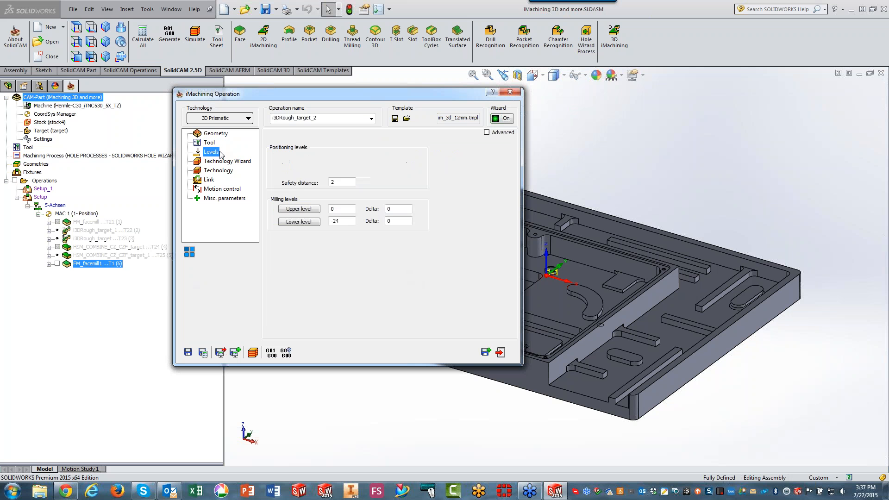
click(224, 162)
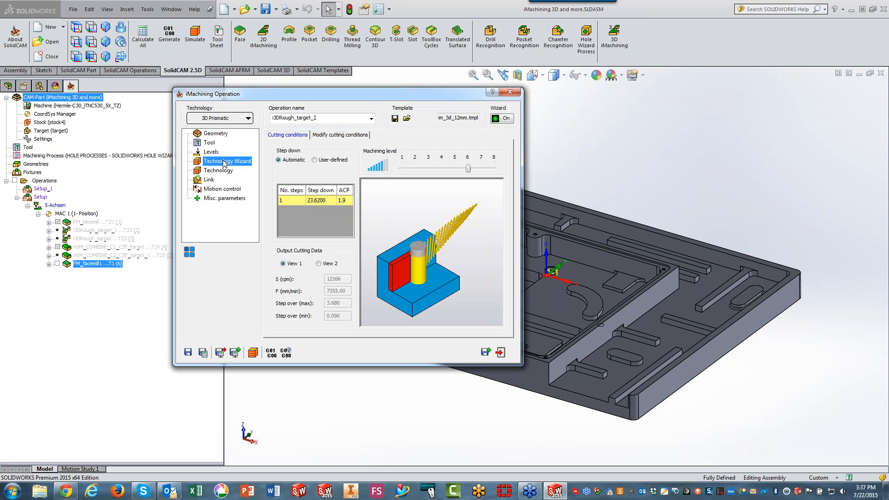
click(218, 171)
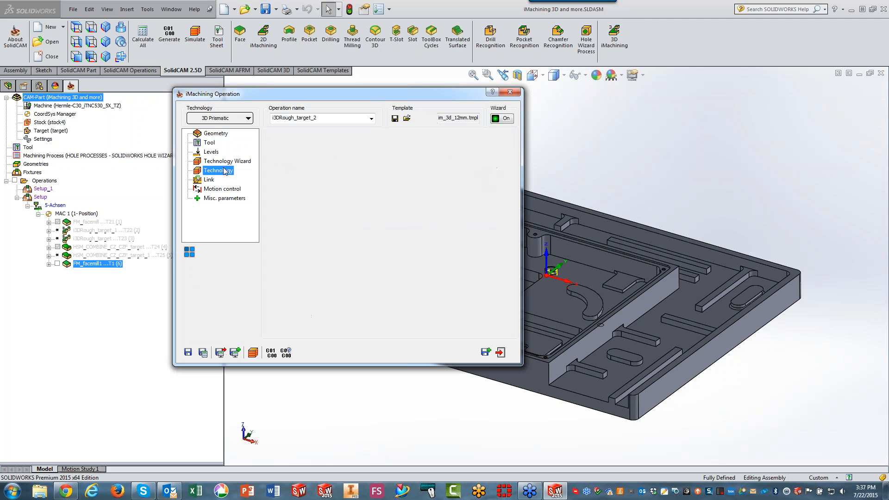
double_click(484, 159)
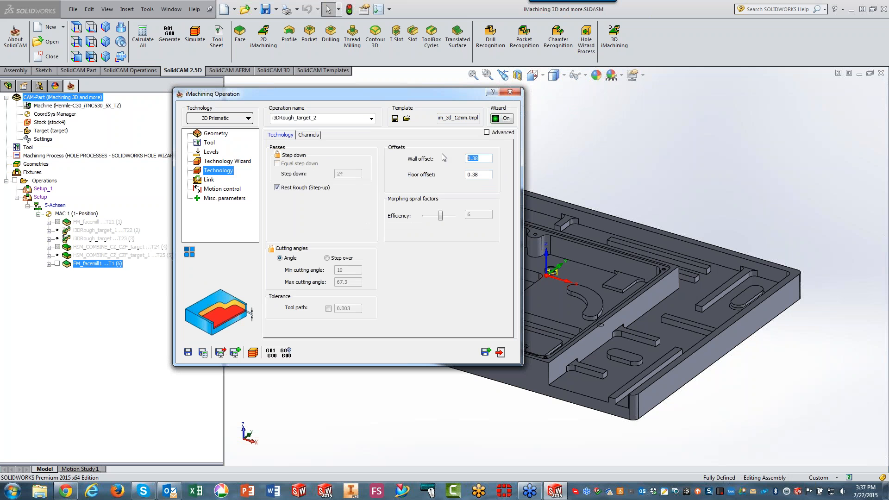
text(.3)
click(485, 174)
key(BackSpace)
click(203, 353)
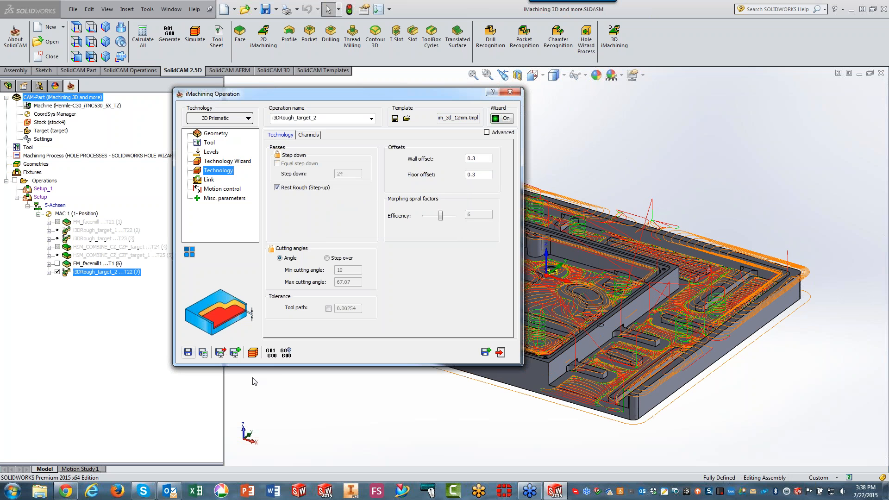
Step: Simulate the 12 mm iMachining roughing on the CAD model at maximum speed with its toolpath hidden, and exit the simulation
click(253, 354)
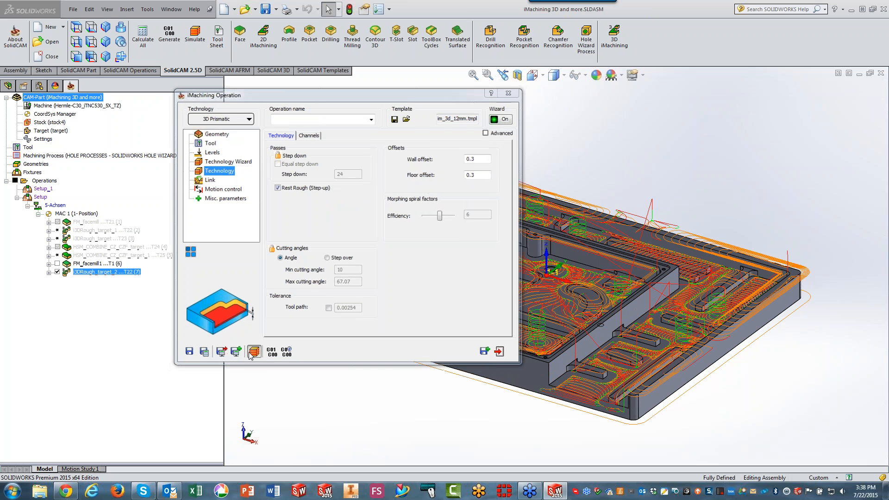
click(57, 272)
click(171, 266)
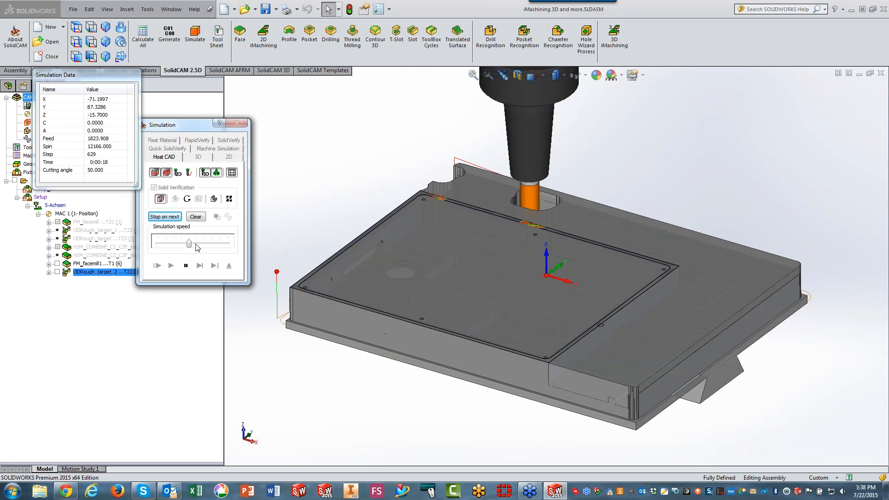
drag(189, 243, 270, 238)
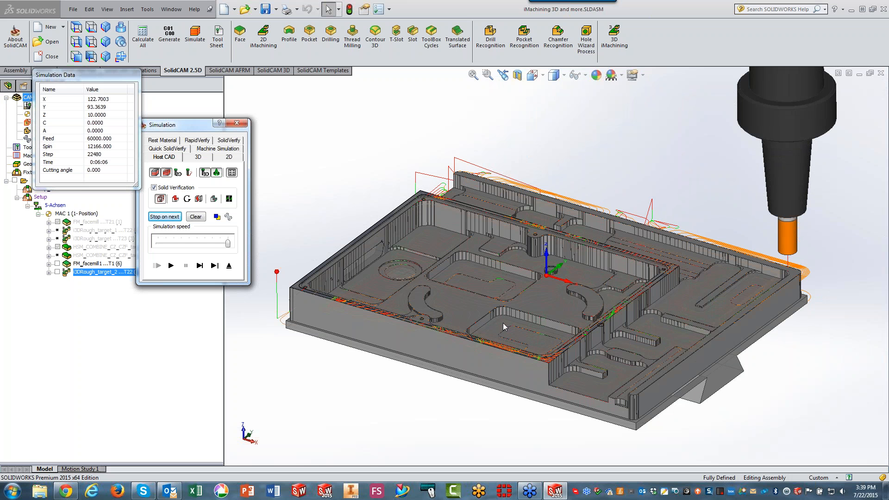
click(229, 266)
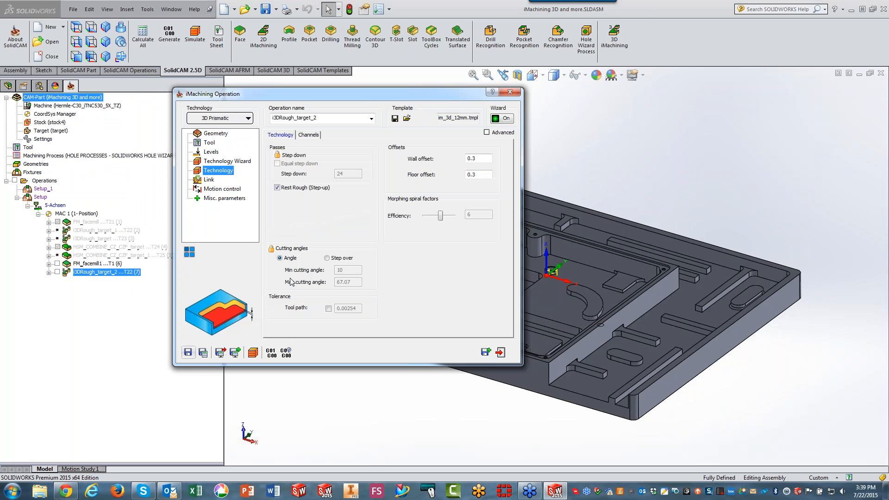
Step: Save a copy of the 3D iMachining operation, assign the 6 mm end mill (tool 23) to it, and save and calculate it
click(486, 353)
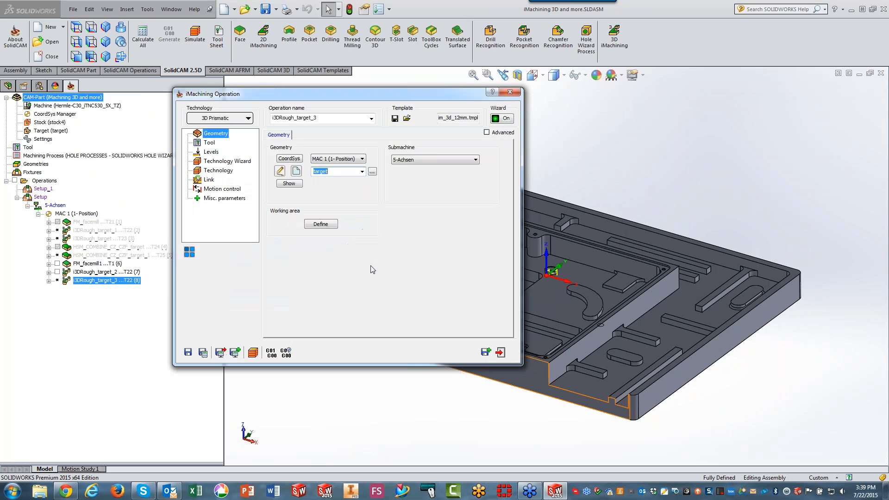
click(213, 144)
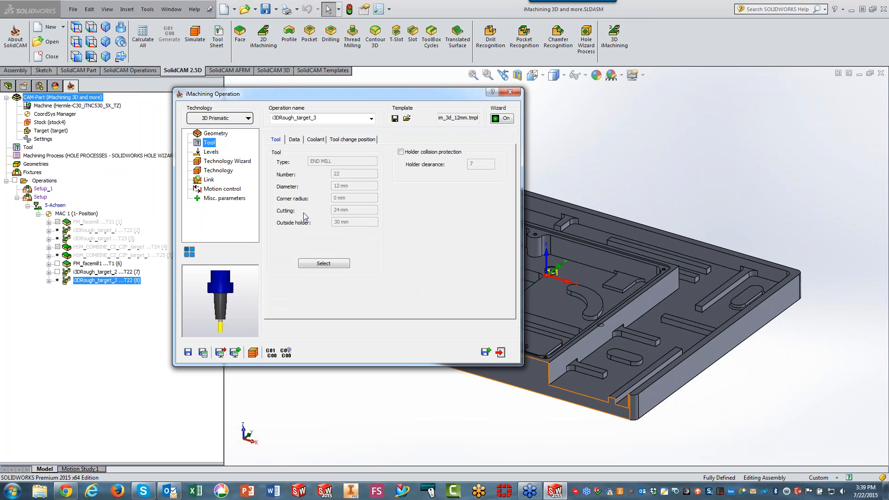
click(324, 264)
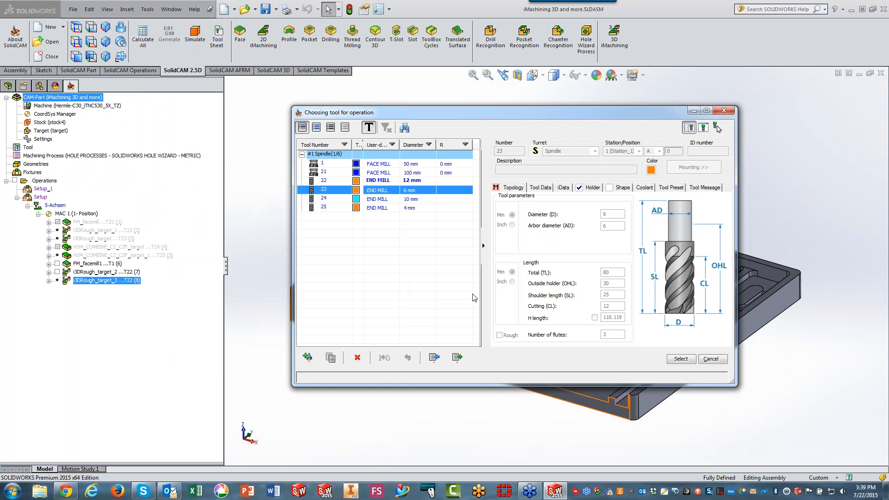
click(680, 360)
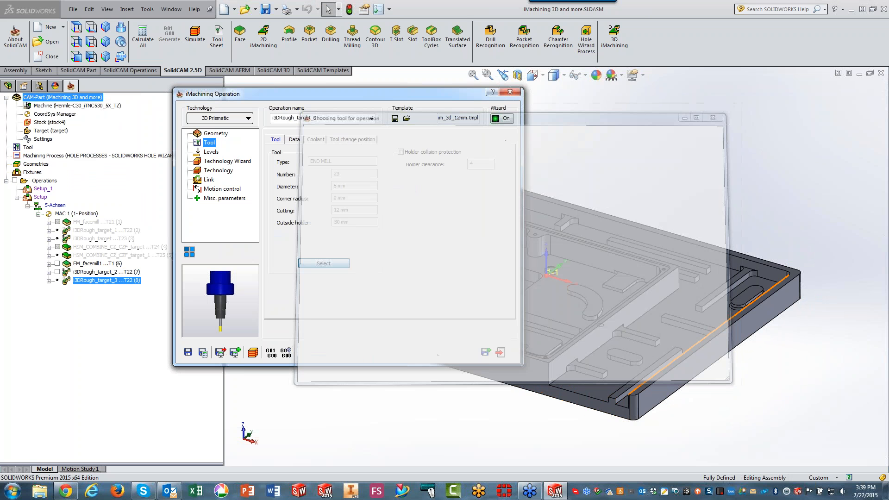
click(202, 354)
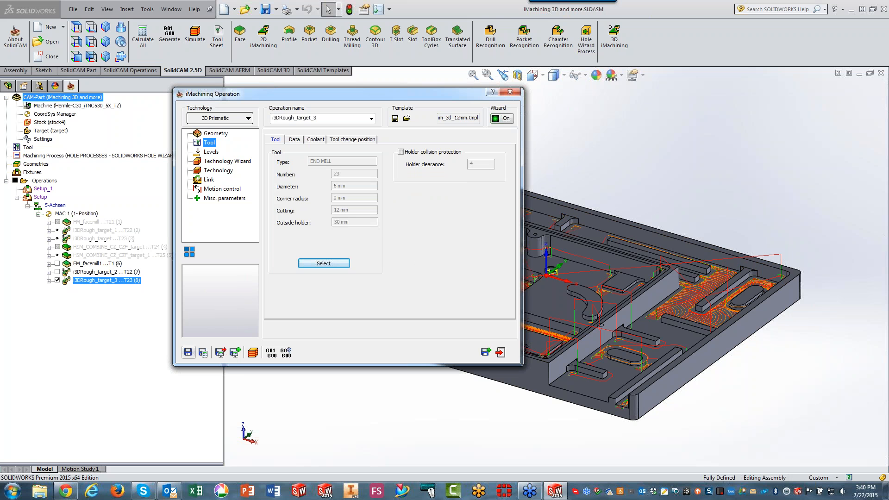
Step: Simulate the 6 mm rest roughing with its toolpath hidden, close the clash list and simulation, and exit the operation
double_click(449, 98)
click(680, 162)
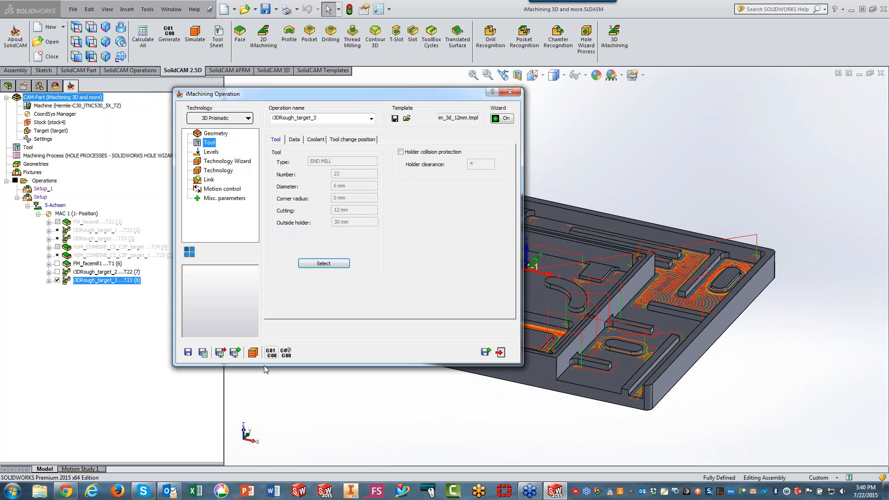
click(253, 353)
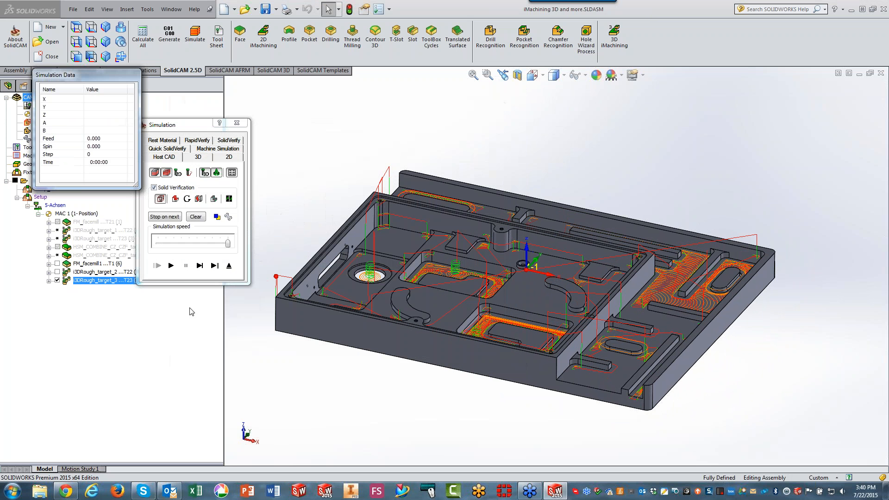
click(57, 281)
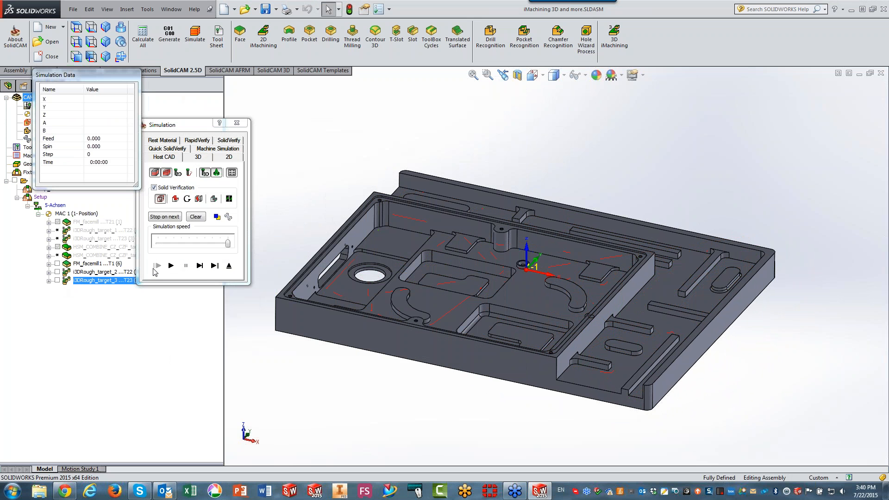
click(171, 265)
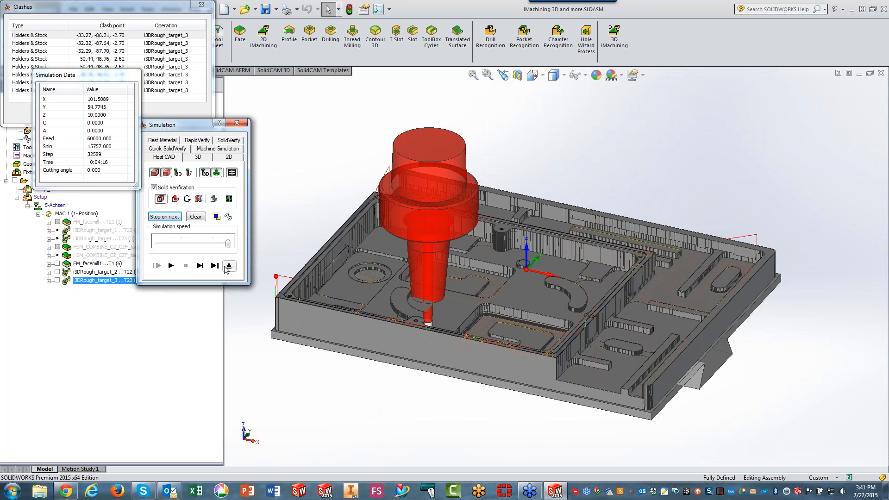
click(201, 5)
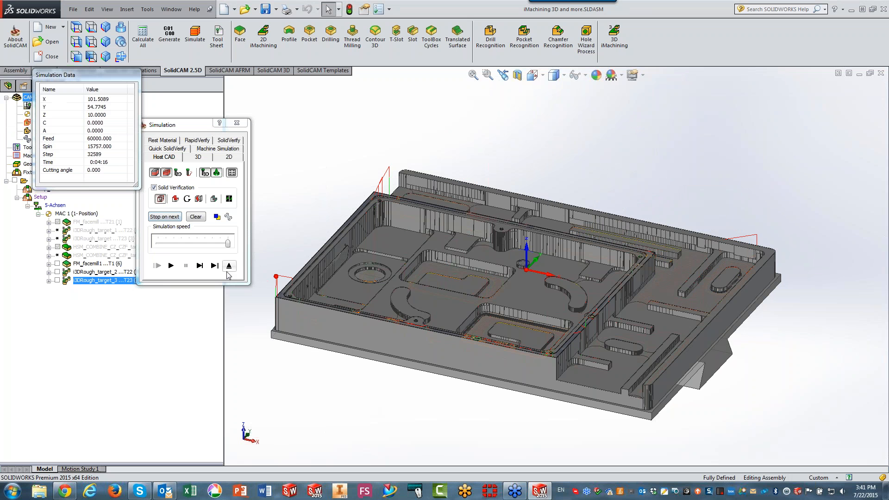
click(229, 265)
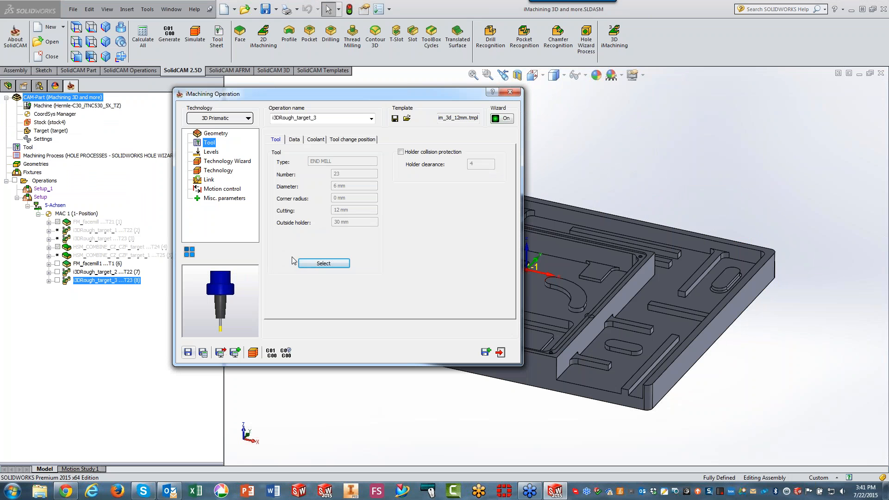
click(500, 352)
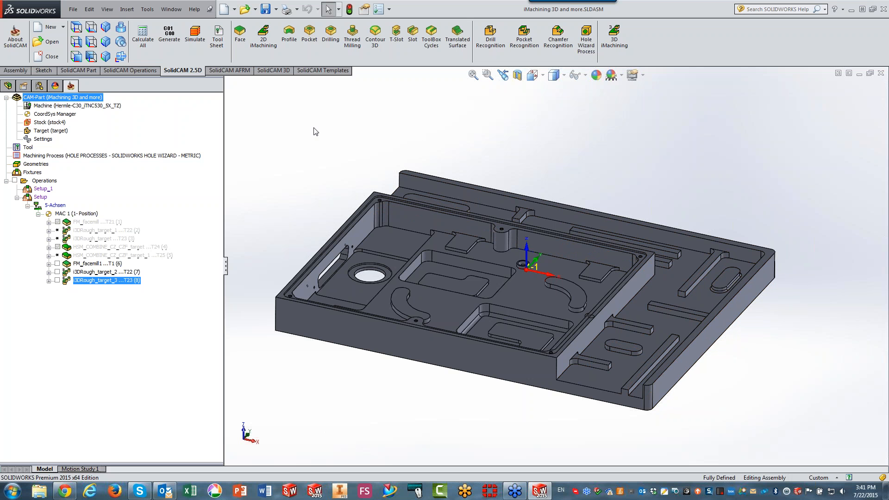
Step: Add a 3D HSM operation on the target geometry with the Combine Constant Z with Horizontal machining technology
click(269, 70)
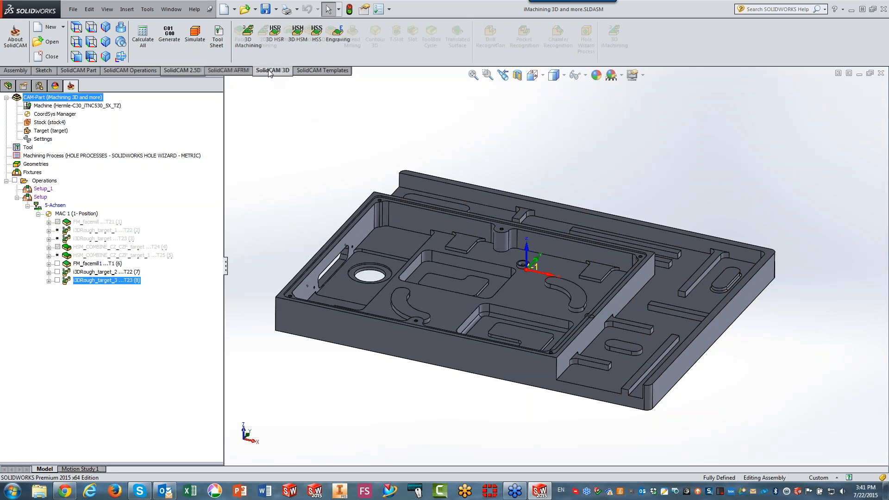
click(299, 32)
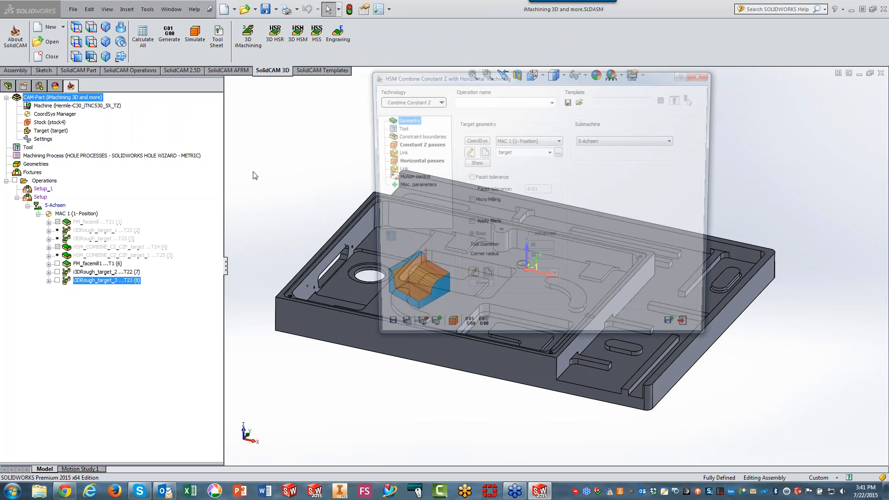
click(398, 101)
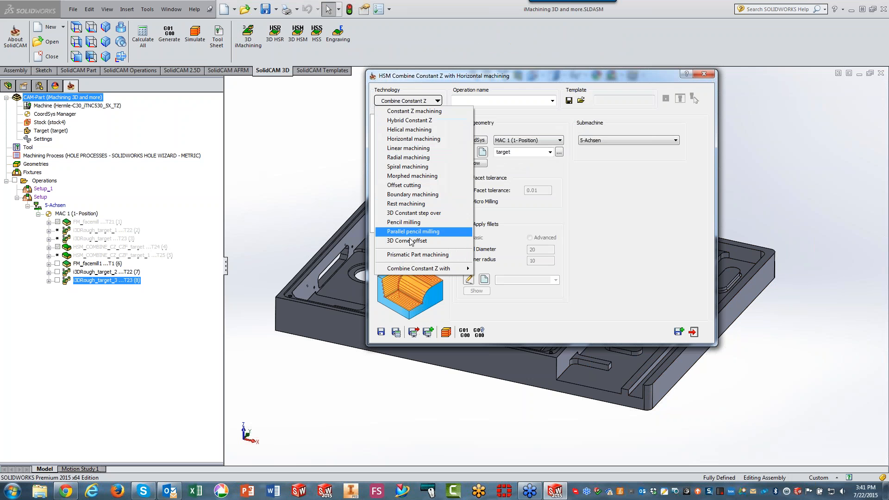
mouse_move(397, 274)
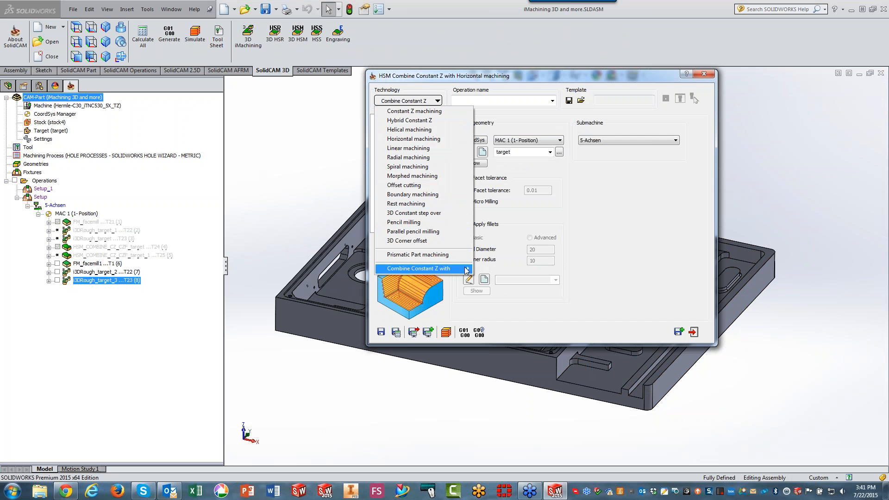
click(491, 270)
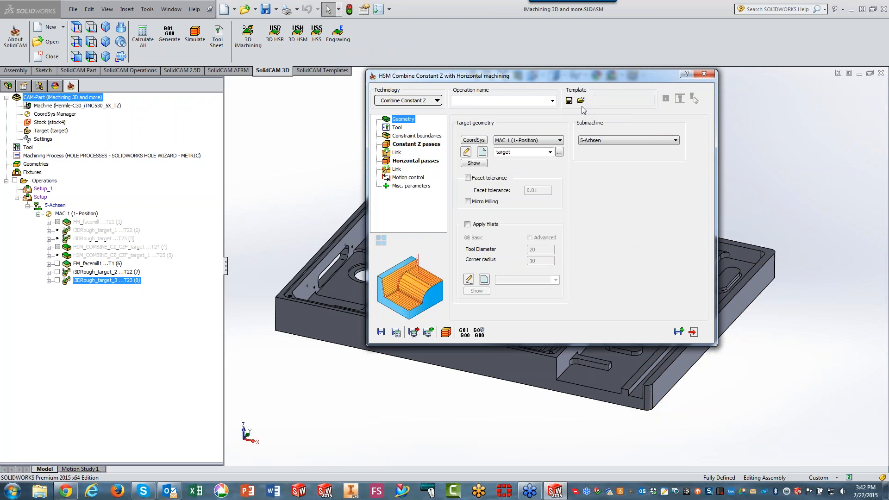
Step: Assign the 10 mm end mill (tool 24) to the HSM operation
click(397, 128)
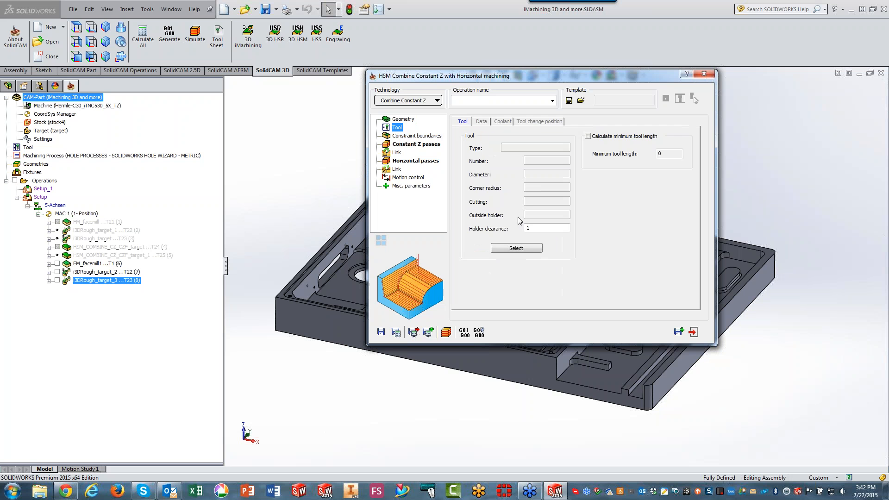
click(533, 249)
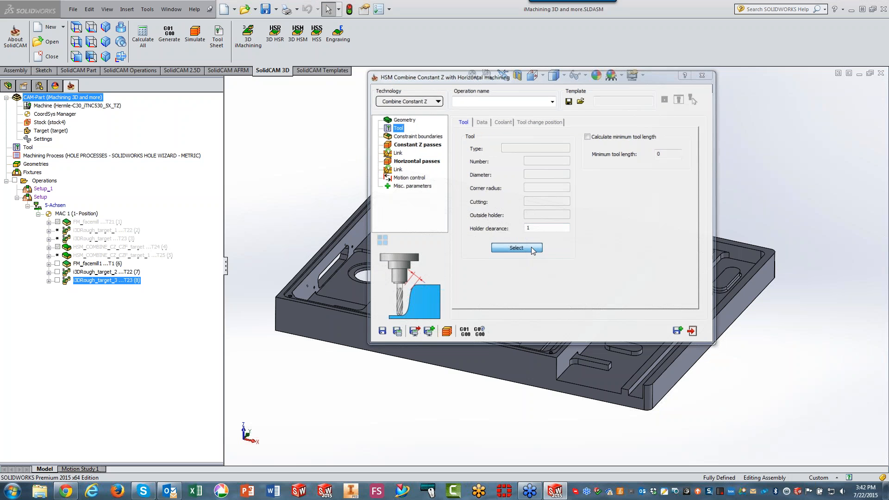
click(368, 199)
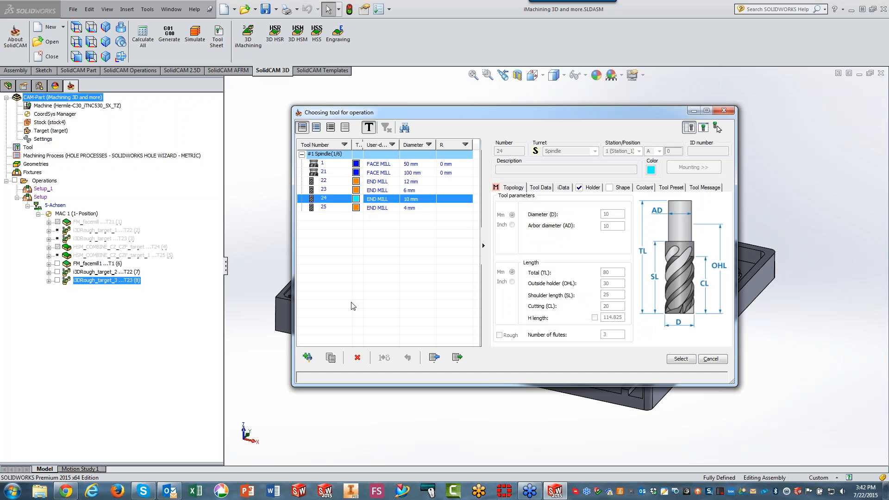
click(681, 360)
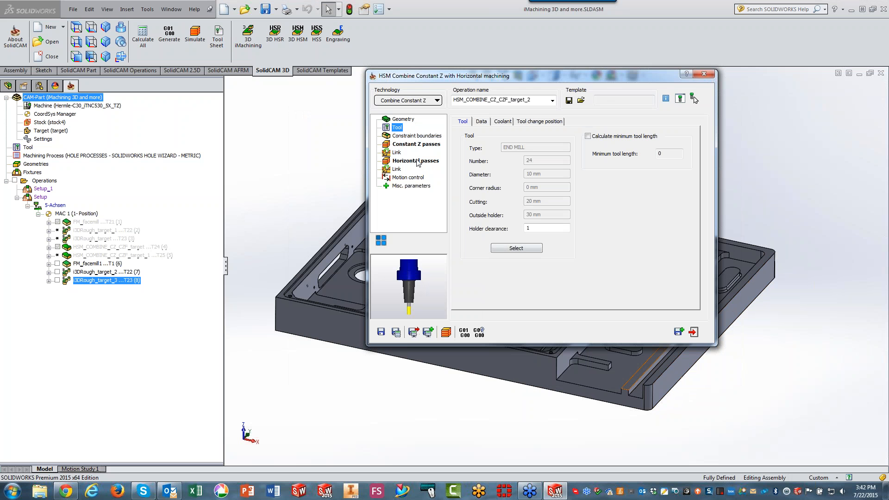
Step: Set the boundary-tool relation of the HSM operation's automatically created constraint boundary to External
click(403, 140)
click(476, 246)
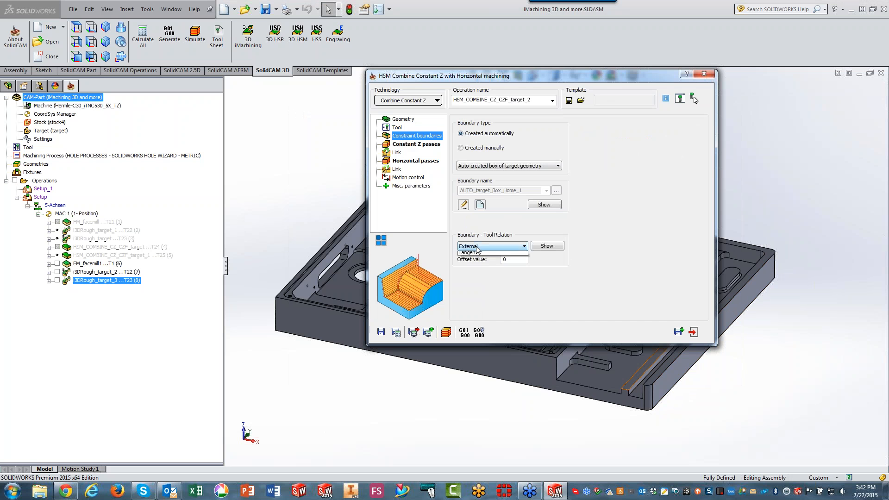
click(477, 253)
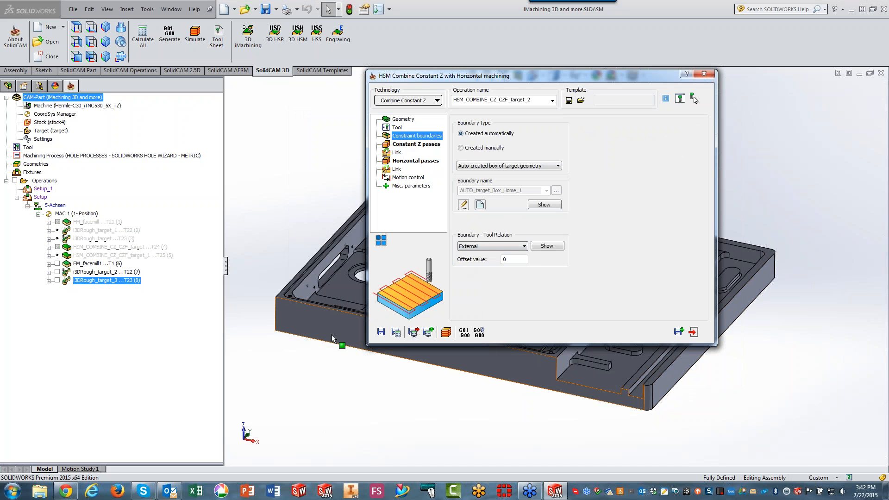
Step: Set the step down of the Constant Z passes to 5 and move the operation dialog to uncover more of the part
click(413, 144)
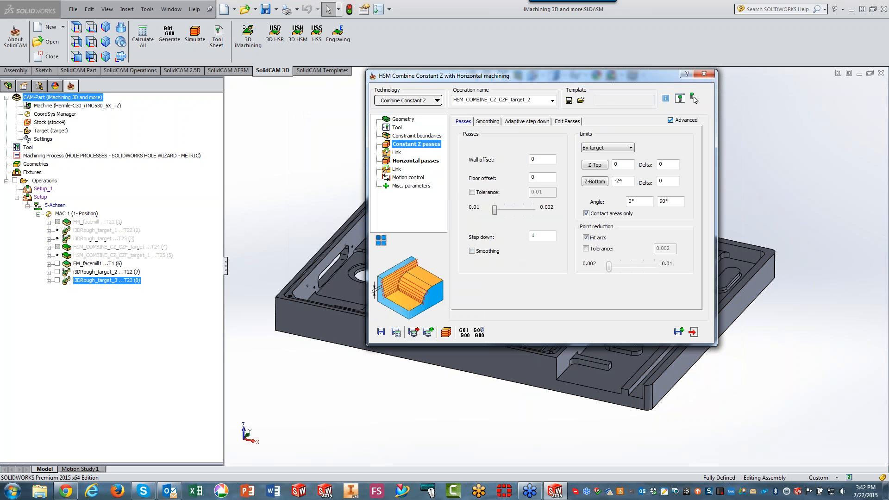
click(535, 236)
text(5)
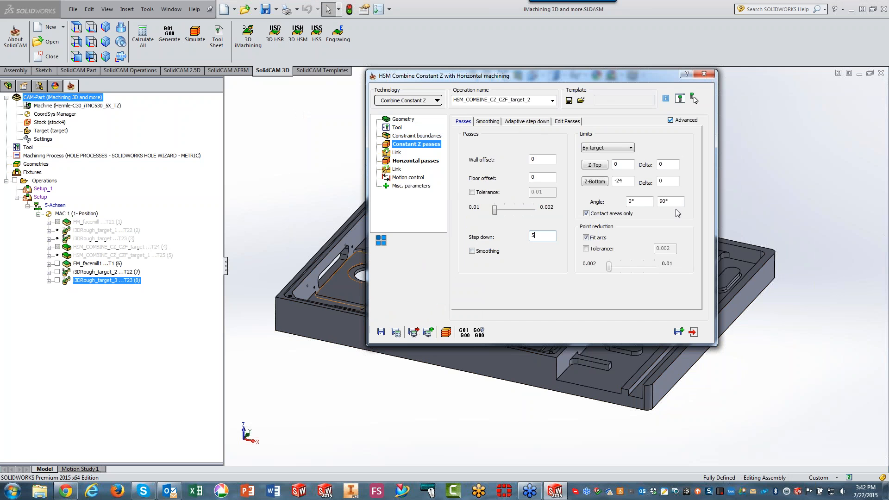
drag(604, 77, 630, 60)
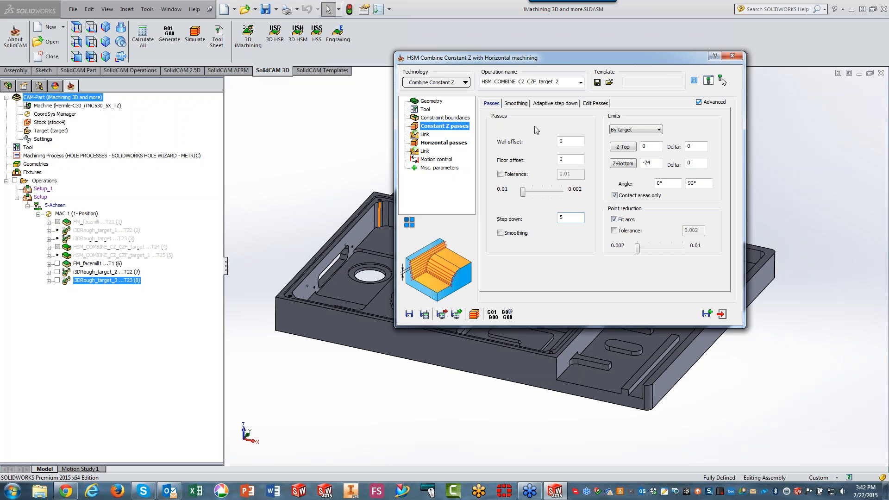
Step: Adapt the Constant Z step down by automatically inserting extra passes, with a profile step-in of 0.2
click(543, 105)
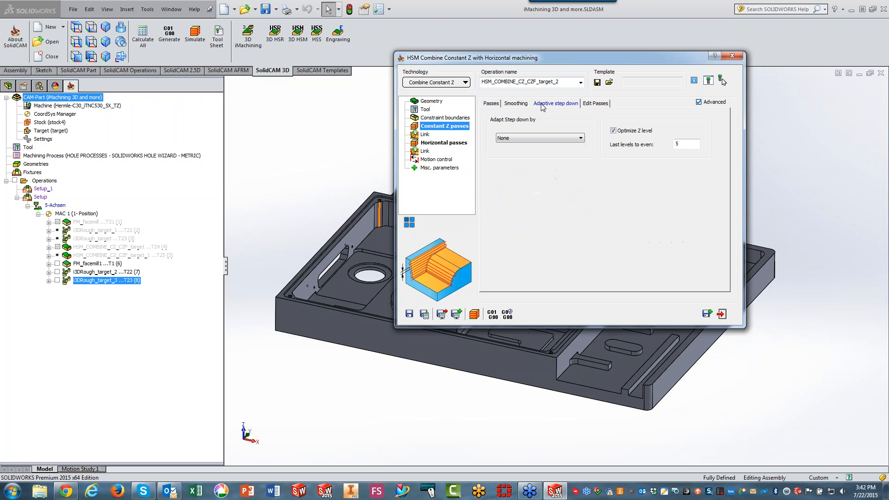
click(554, 138)
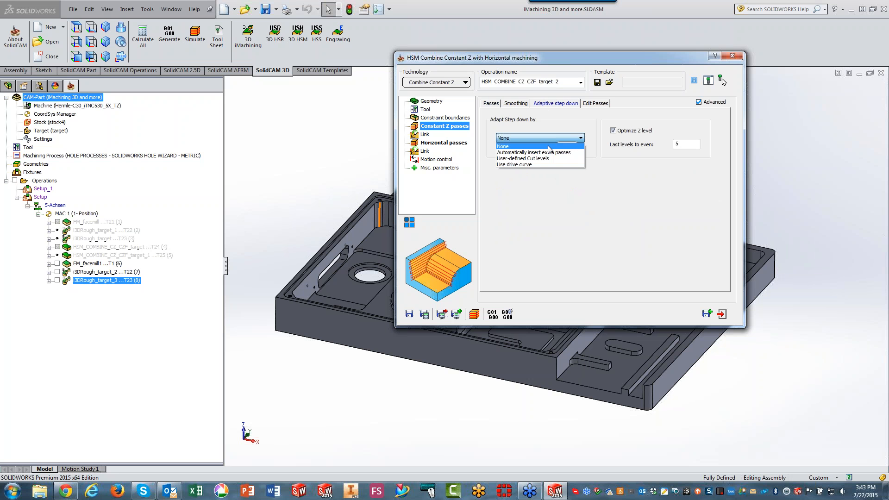
click(546, 153)
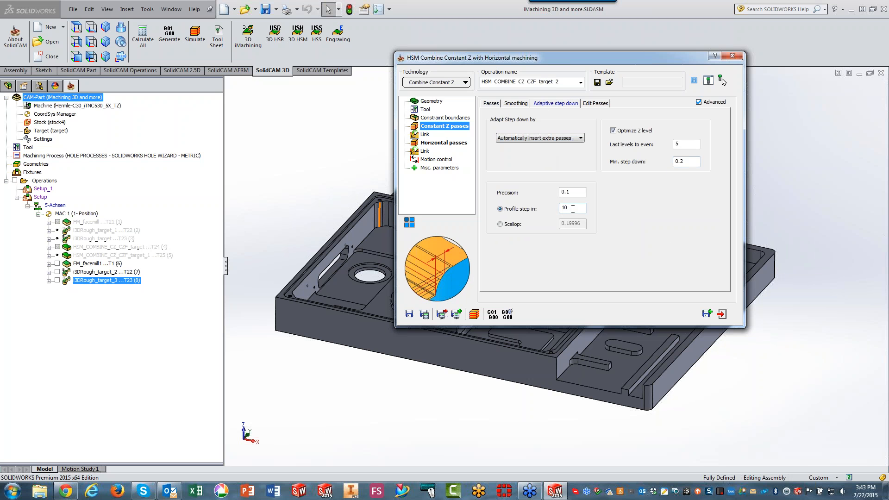
text(10)
key(Return)
text(.2)
click(682, 161)
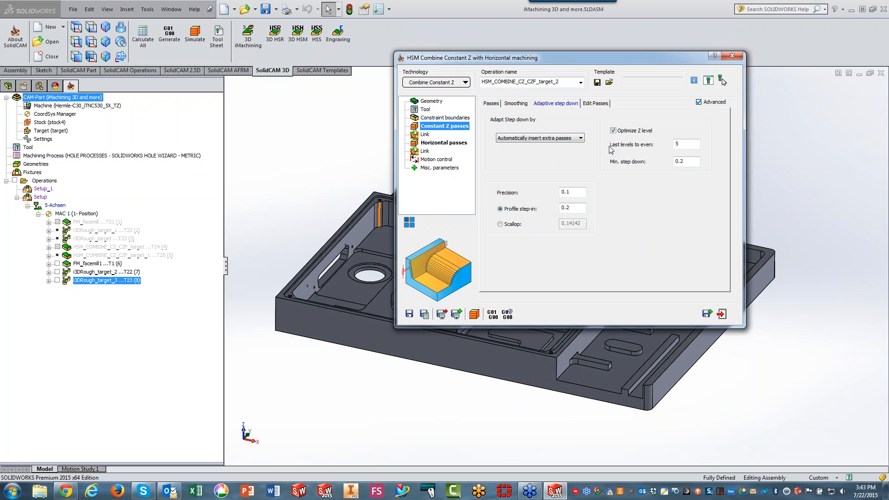
Step: Enable editing of the Constant Z passes using surfaces, with auto updated stock and an overthickness of 0
click(595, 104)
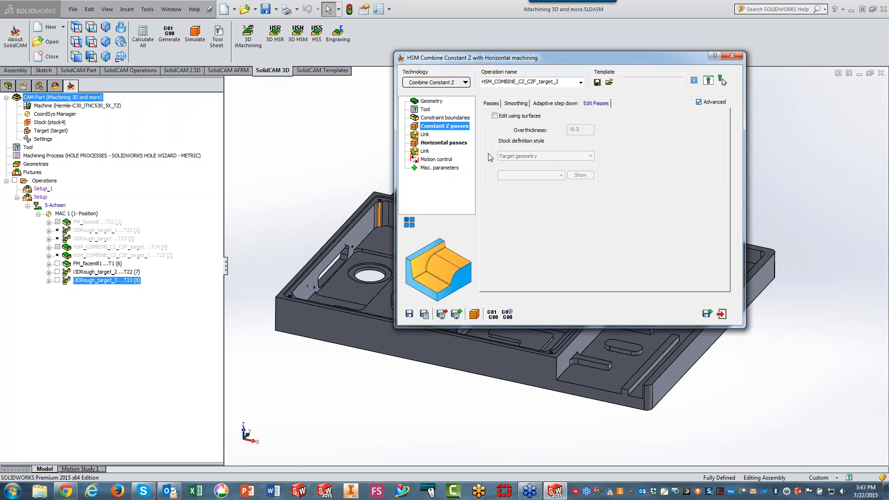
click(495, 116)
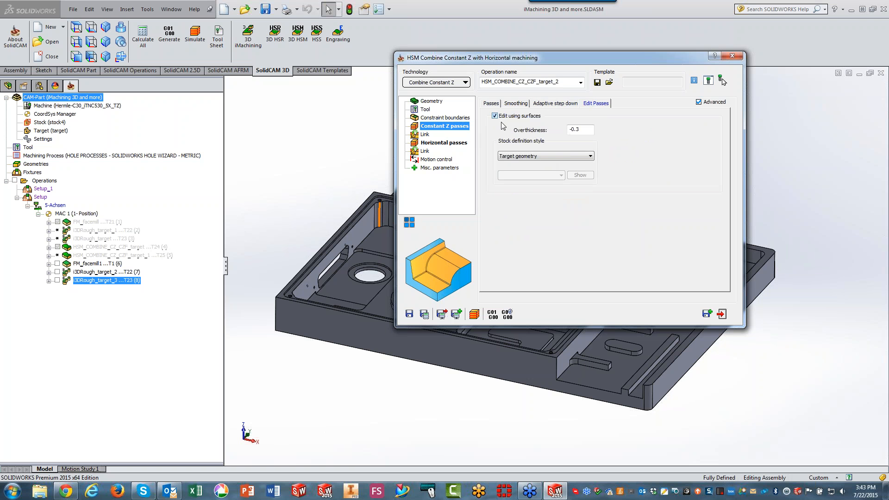
click(526, 156)
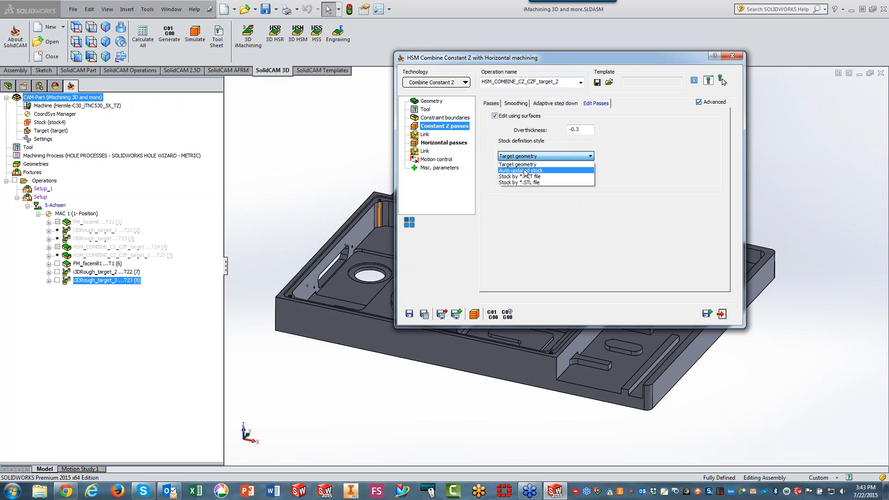
click(523, 171)
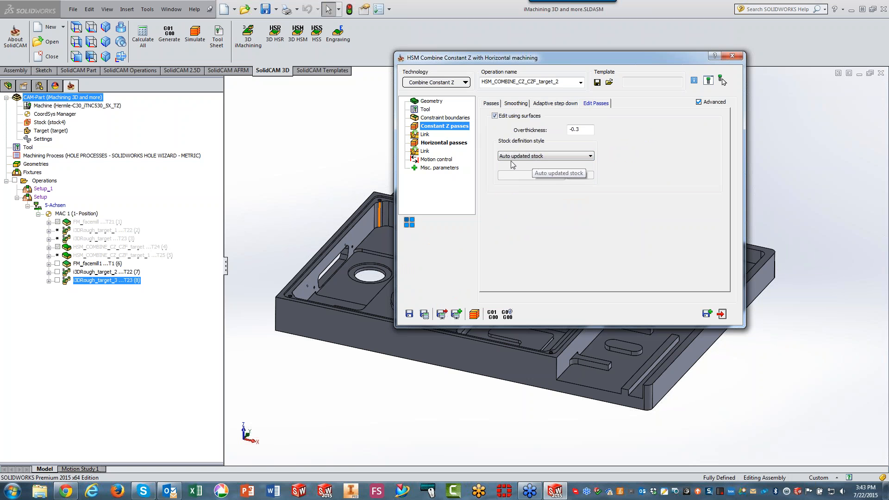
click(577, 129)
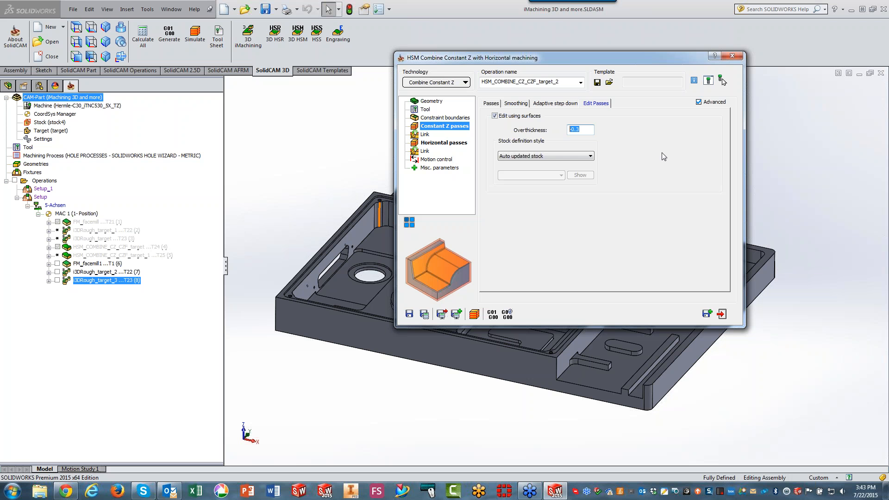
text(0)
Step: Enable basic horizontal approaches in the lead settings of the Constant Z link
click(424, 135)
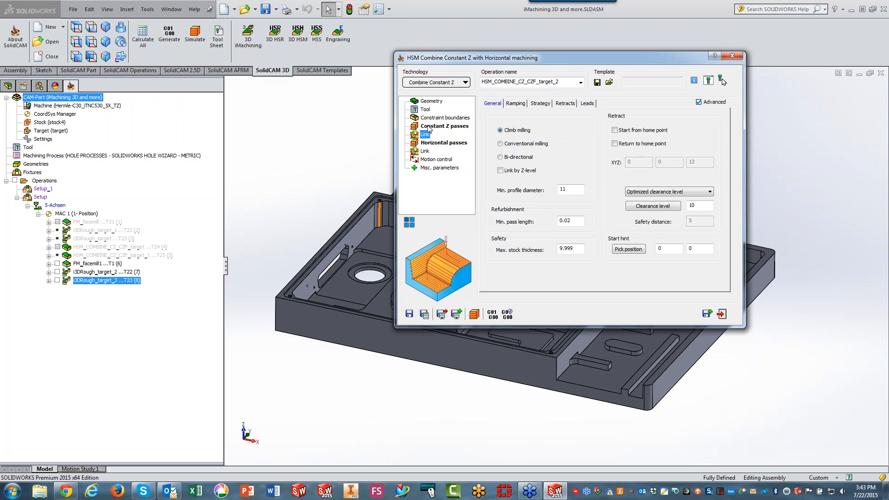
click(430, 127)
click(489, 105)
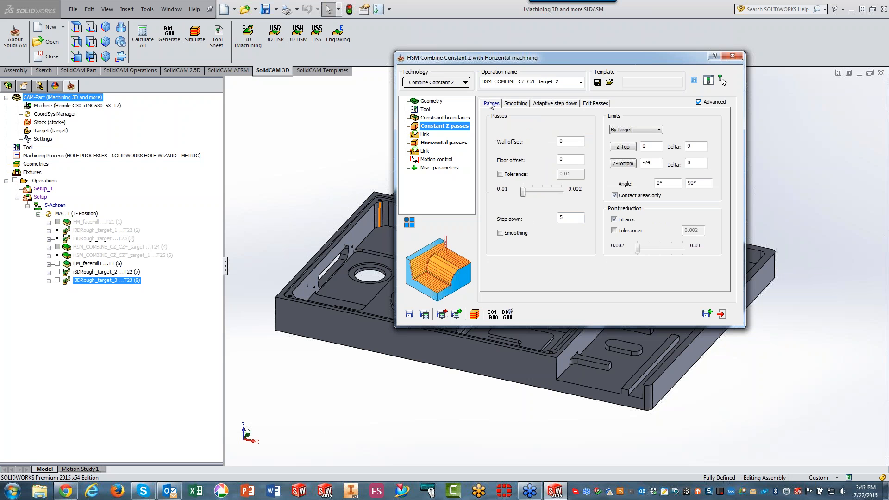
click(427, 136)
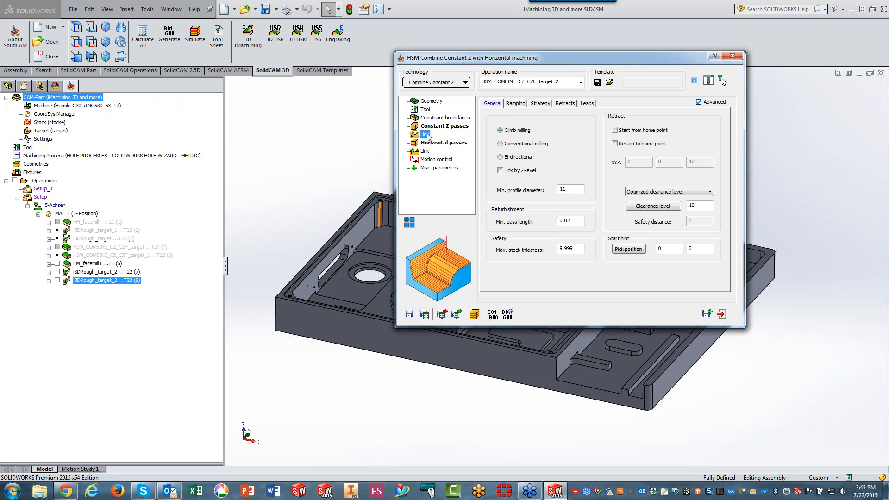
click(587, 104)
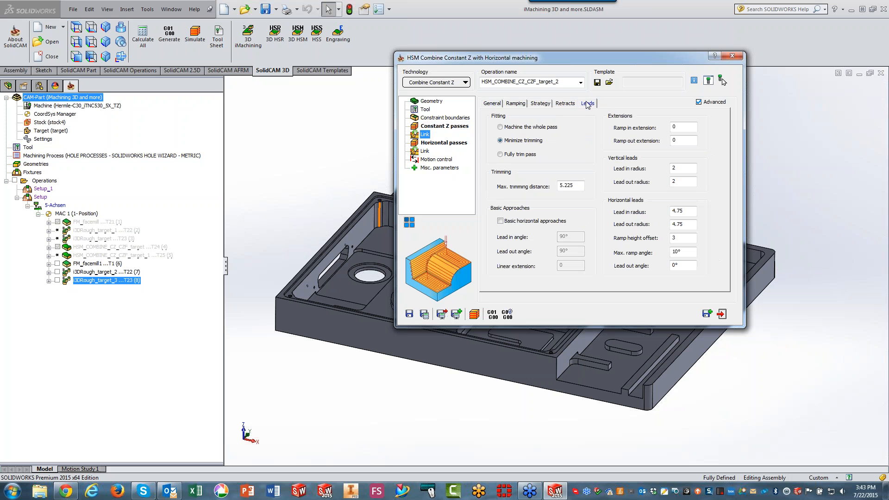
click(500, 221)
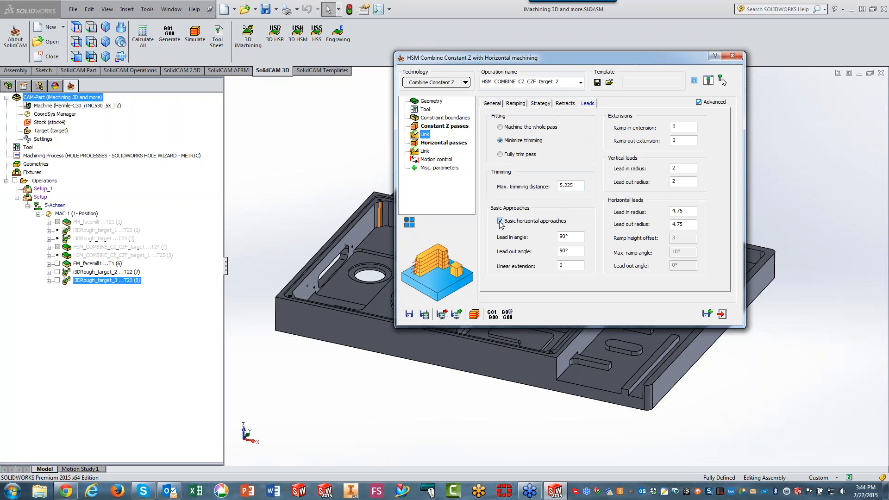
Step: Turn on core area detection for the horizontal passes, then save and calculate the HSM operation
click(441, 144)
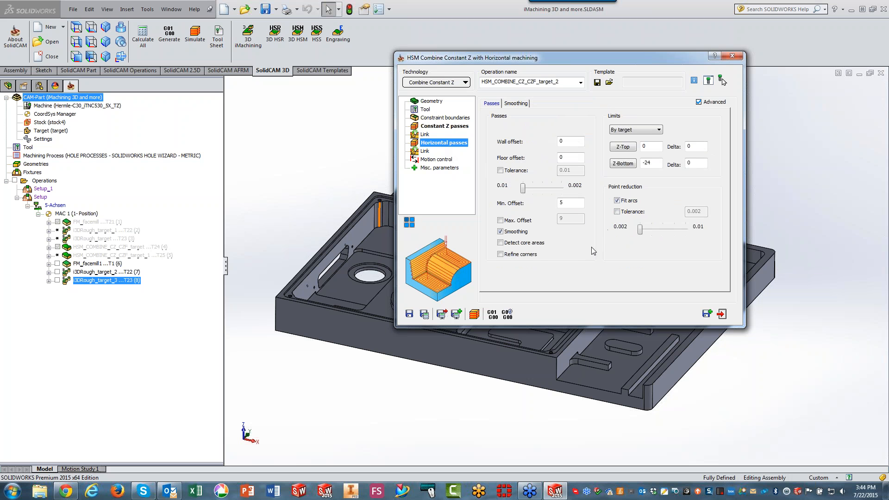
click(502, 244)
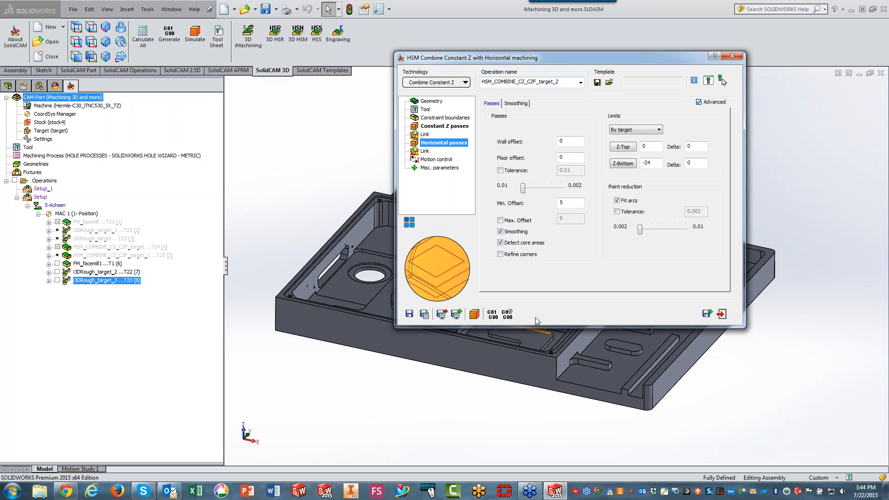
click(425, 315)
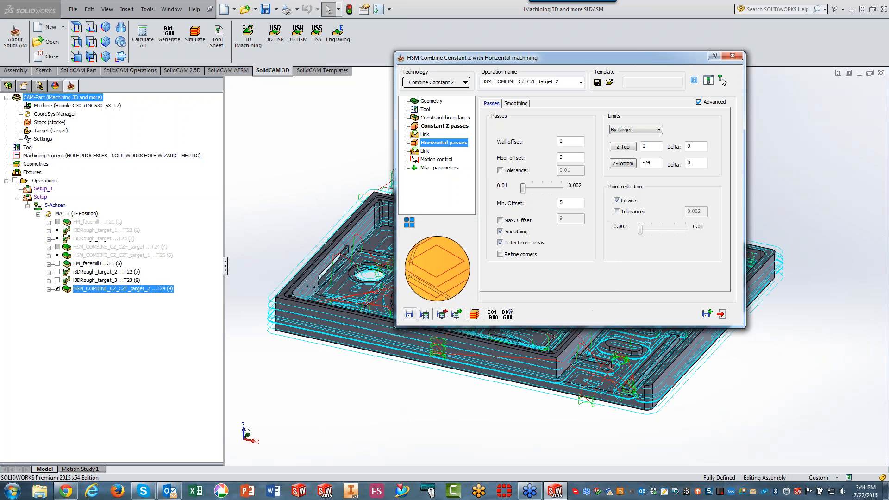
mouse_move(583, 59)
mouse_down()
mouse_move(450, 73)
mouse_move(576, 69)
mouse_up()
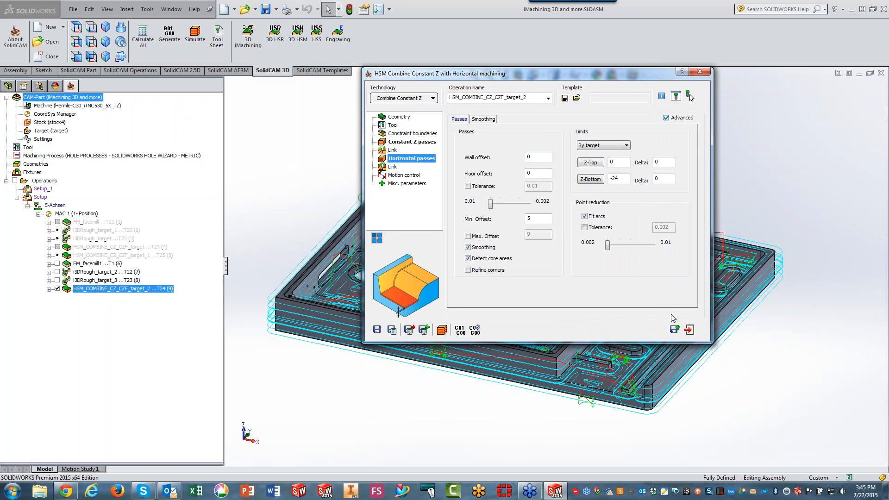
Step: Save a copy of the HSM operation and assign the 4 mm end mill (tool 25) to the copy
click(675, 329)
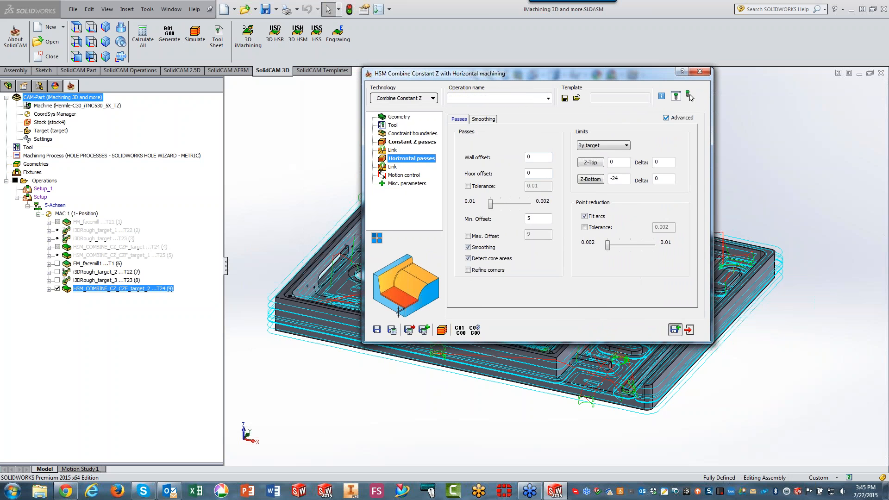
click(395, 125)
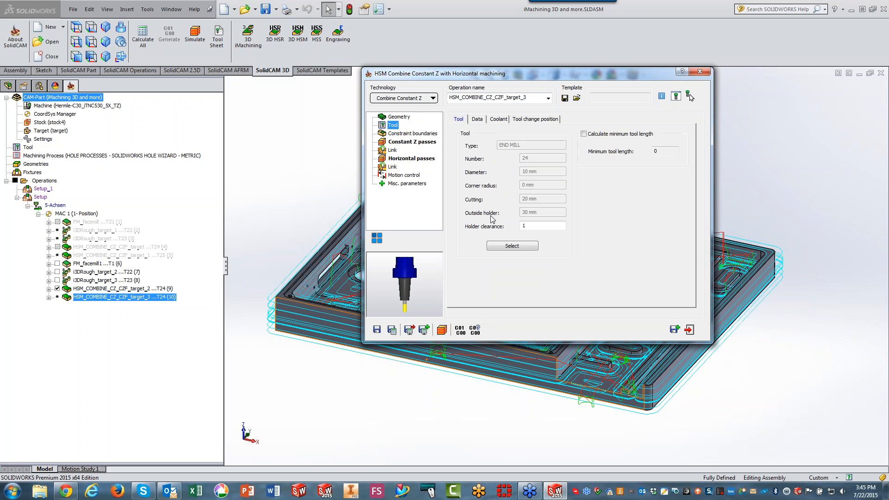
click(504, 249)
click(383, 209)
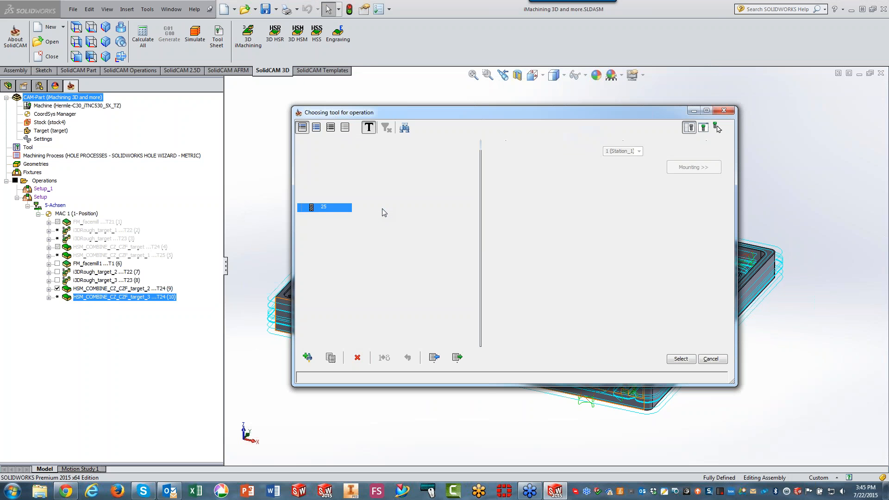
click(681, 359)
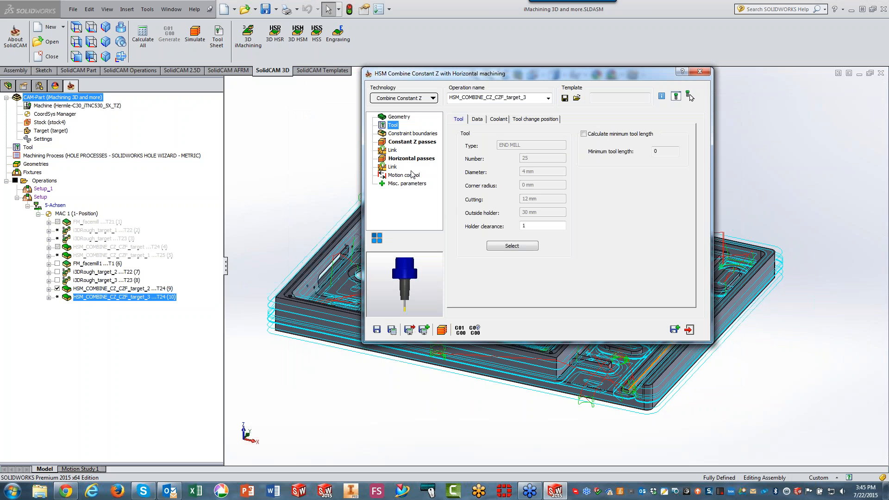
Step: Review the copied operation's Constant Z pass settings, hide the 10 mm tool's toolpath, and save and calculate the copy
click(412, 142)
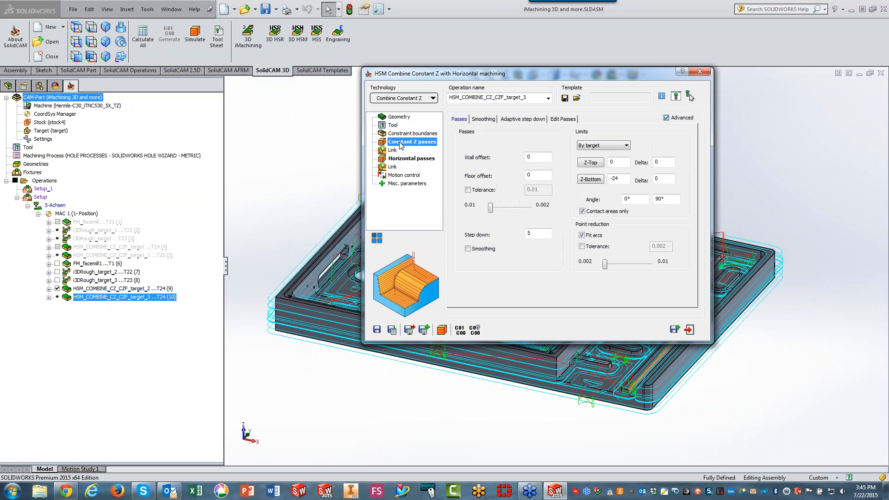
click(563, 119)
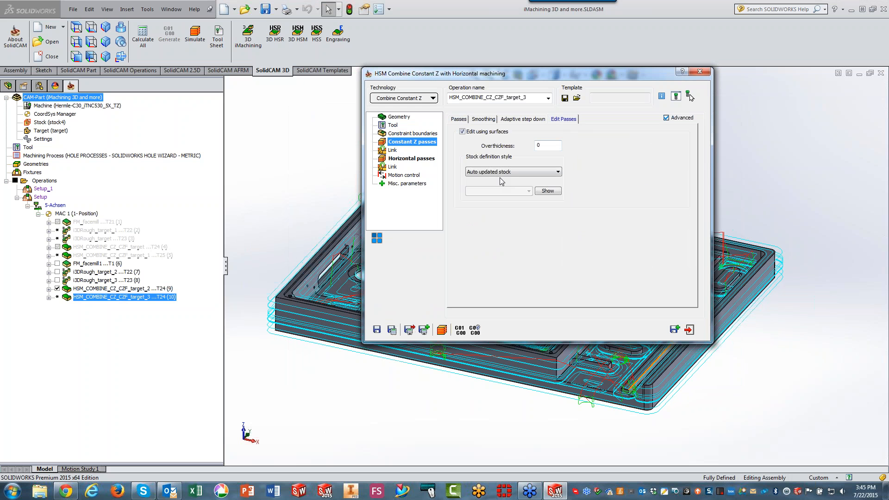
click(57, 289)
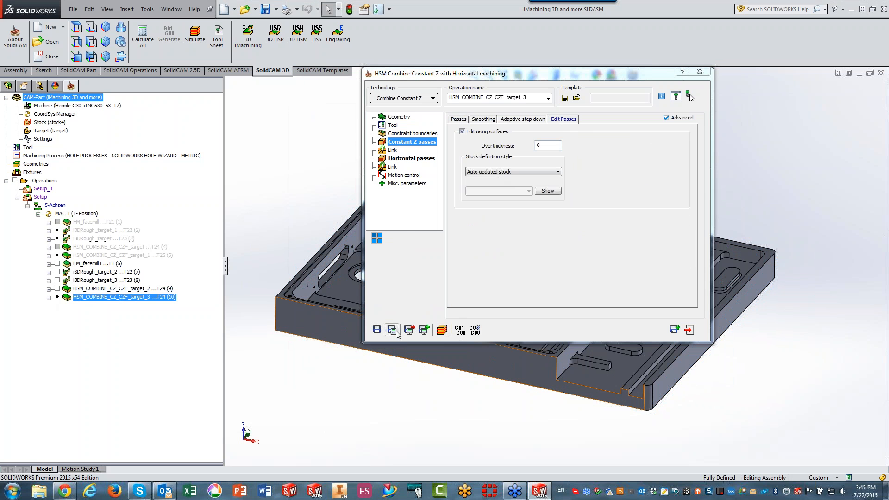
click(392, 330)
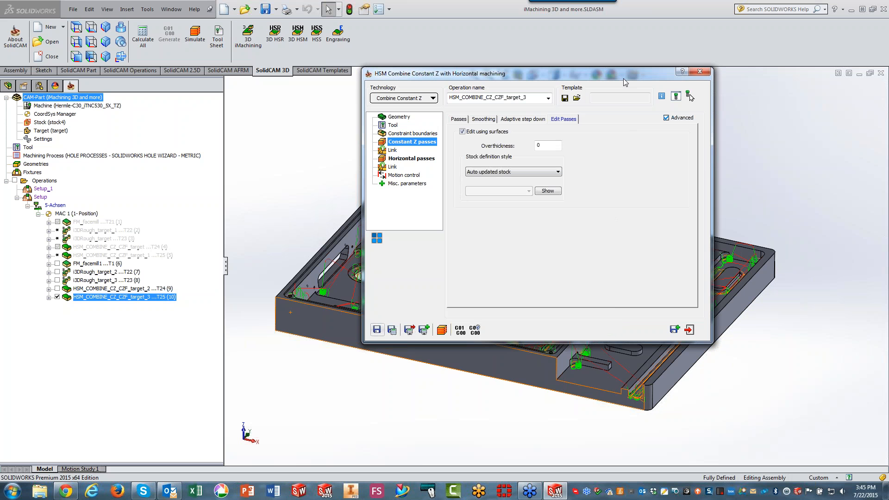
Step: Inspect the 4 mm rest finishing toolpath on the part, close the operation and hide its toolpath
drag(619, 76, 495, 116)
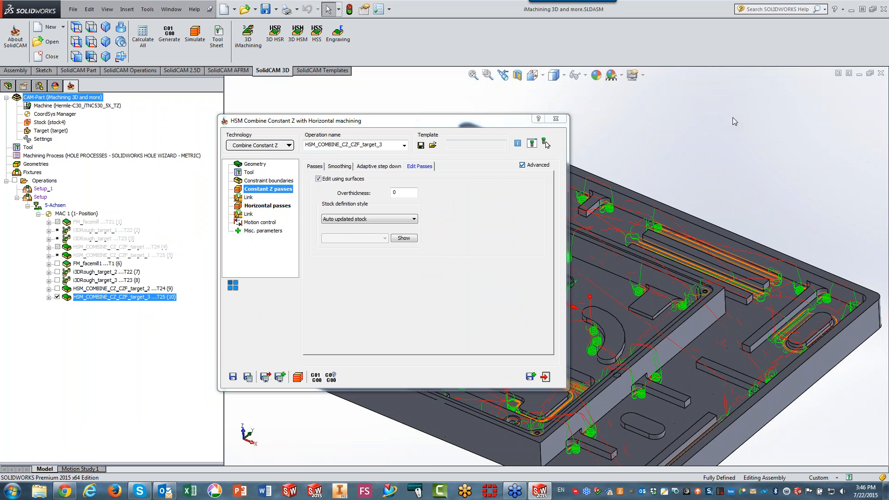
click(545, 377)
click(57, 297)
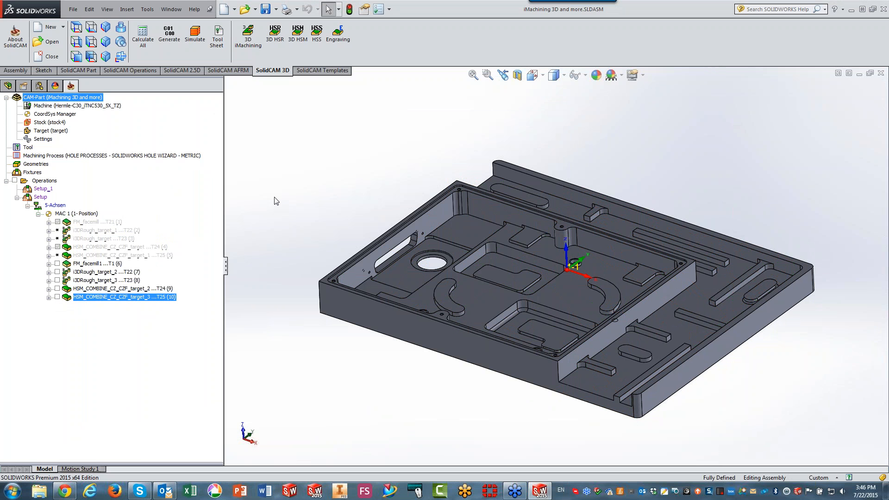
Step: Save the 10 mm and 4 mm HSM finishing operations as process template "z floor 10mm-4mm" with tool data, replacing the existing template
click(117, 292)
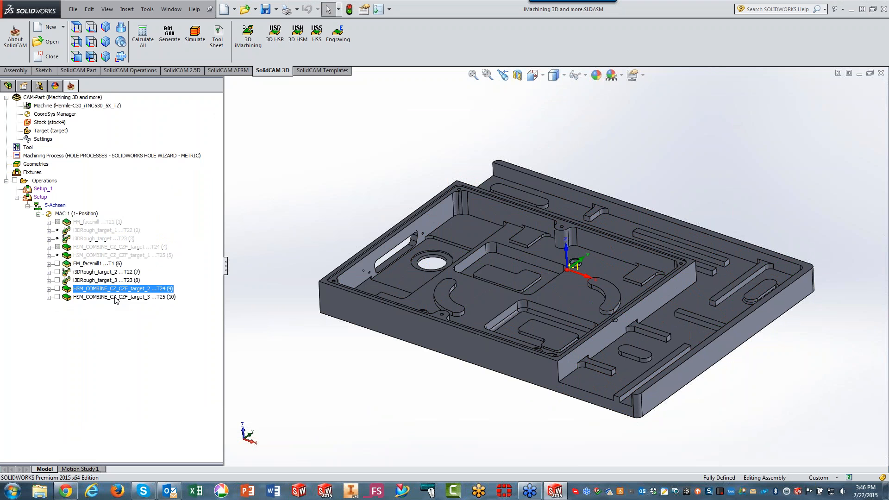
shift+click(116, 297)
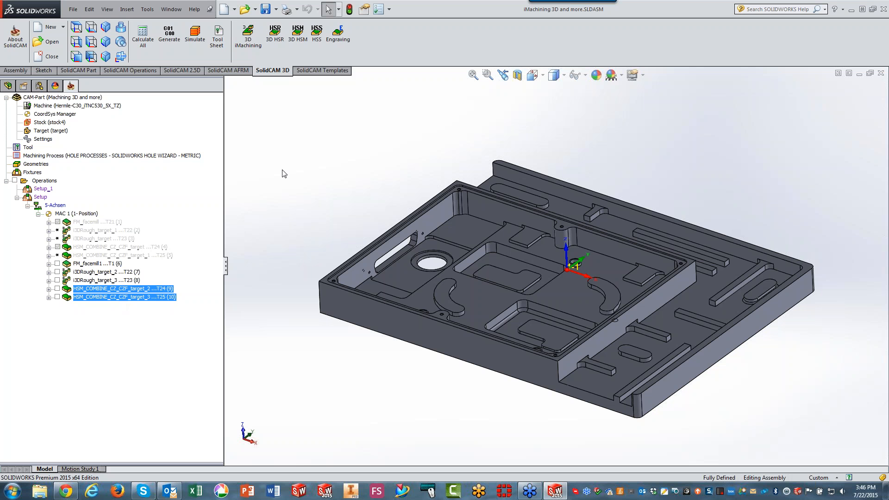
click(330, 73)
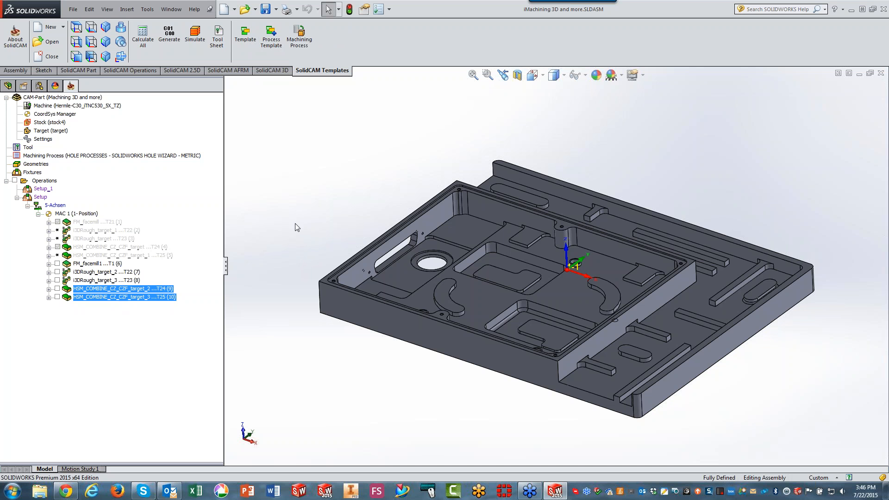
right_click(114, 293)
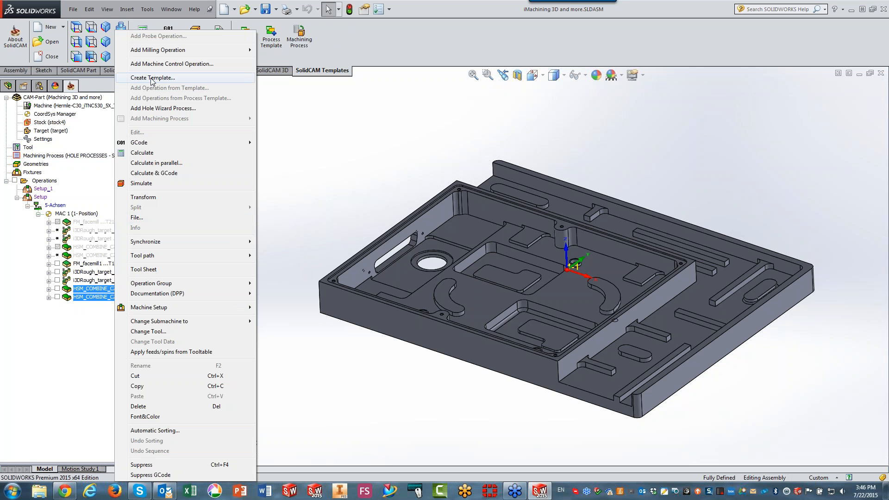
click(151, 78)
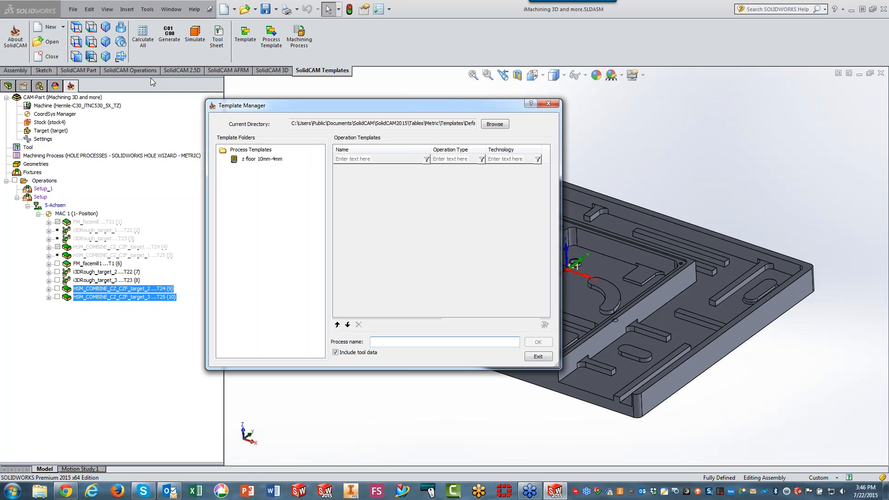
click(246, 160)
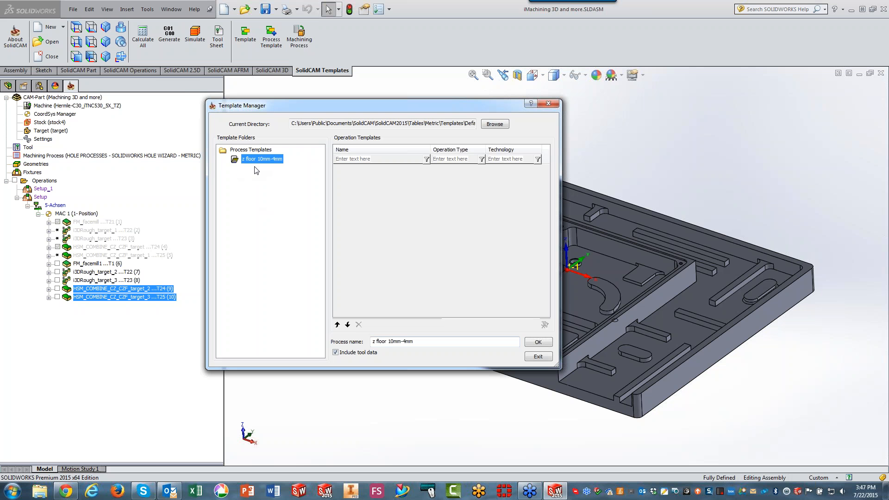
click(537, 345)
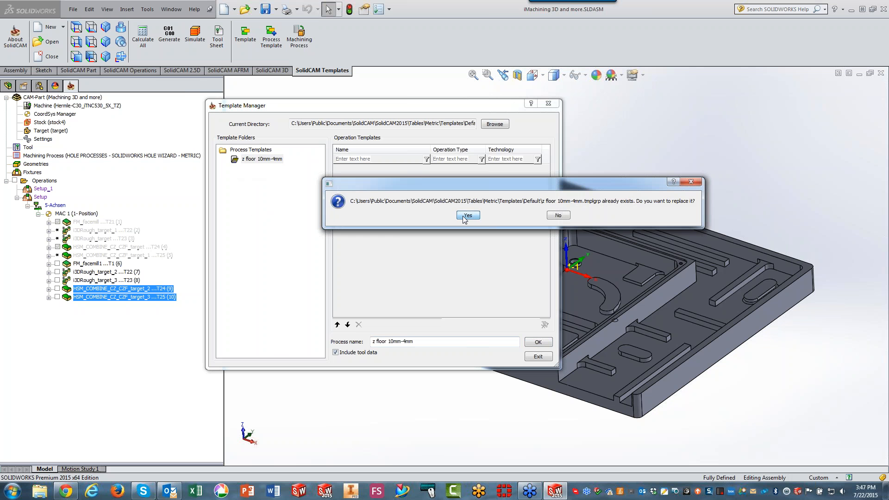
click(467, 216)
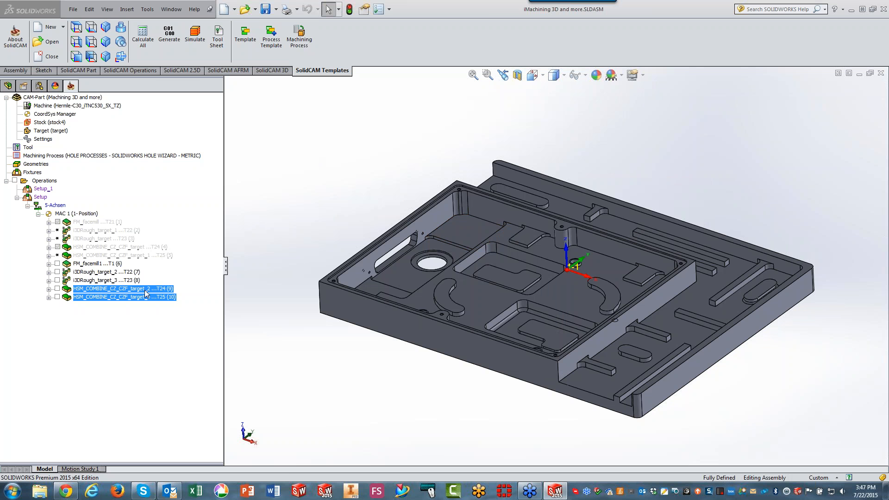
Step: Delete both HSM finishing operations from the operations tree, including the dependent operation
right_click(145, 293)
click(204, 409)
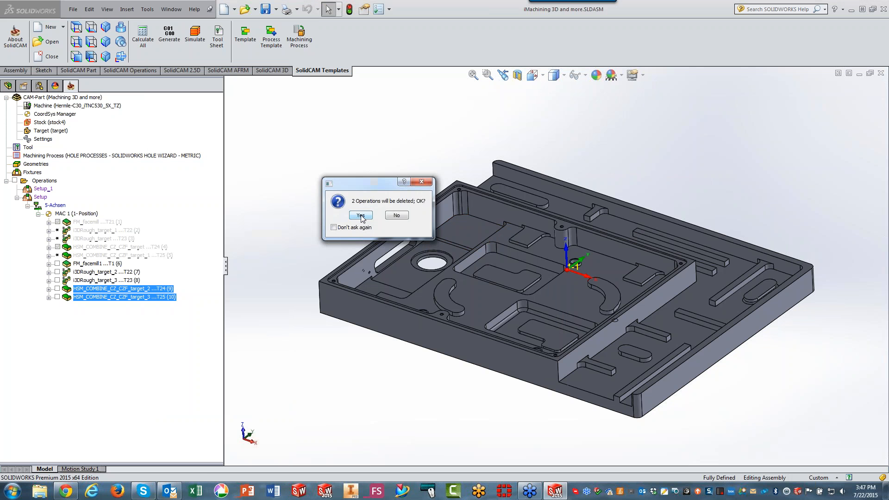
click(361, 215)
click(442, 221)
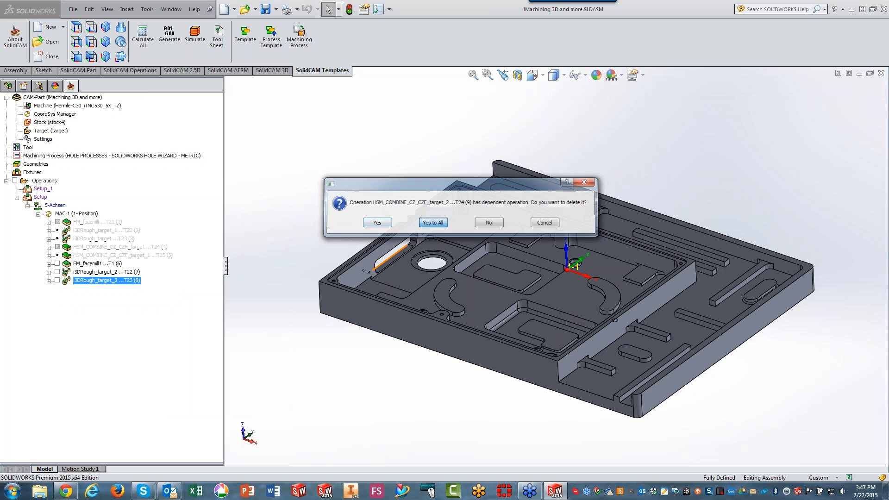
click(442, 222)
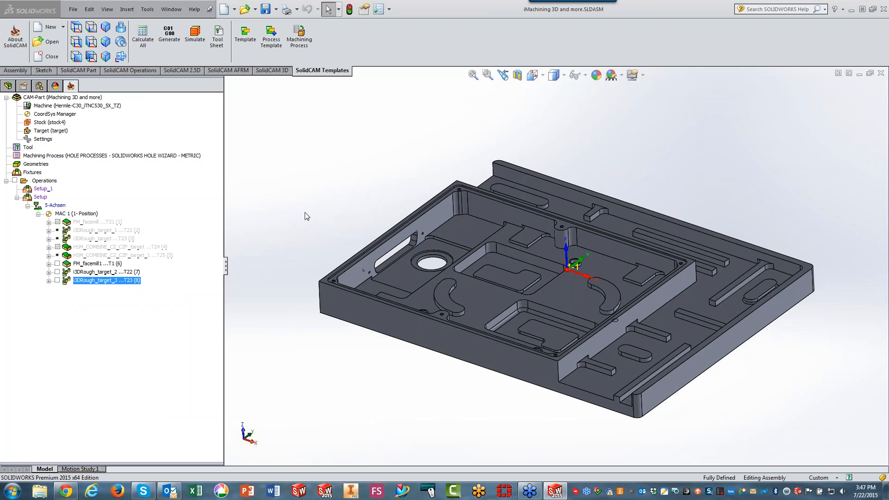
Step: Add the finishing operations from the "z floor 10mm-4mm" process template after the last iMachining roughing operation
click(271, 40)
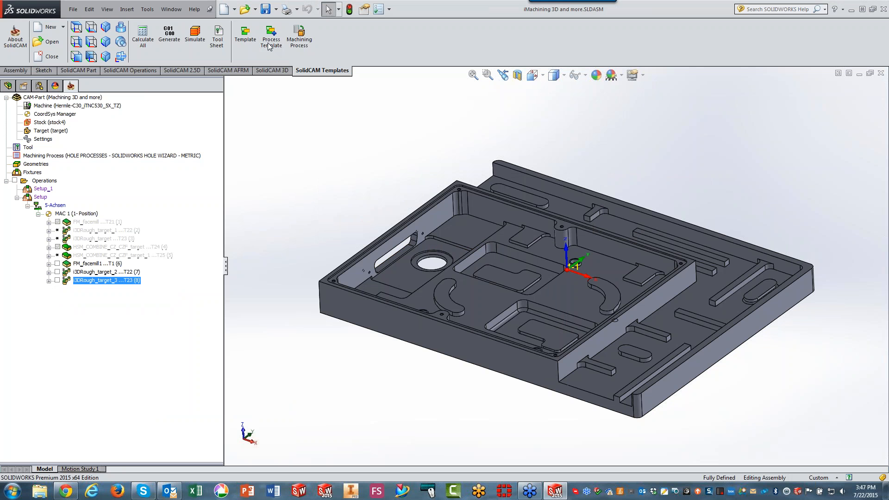
click(256, 160)
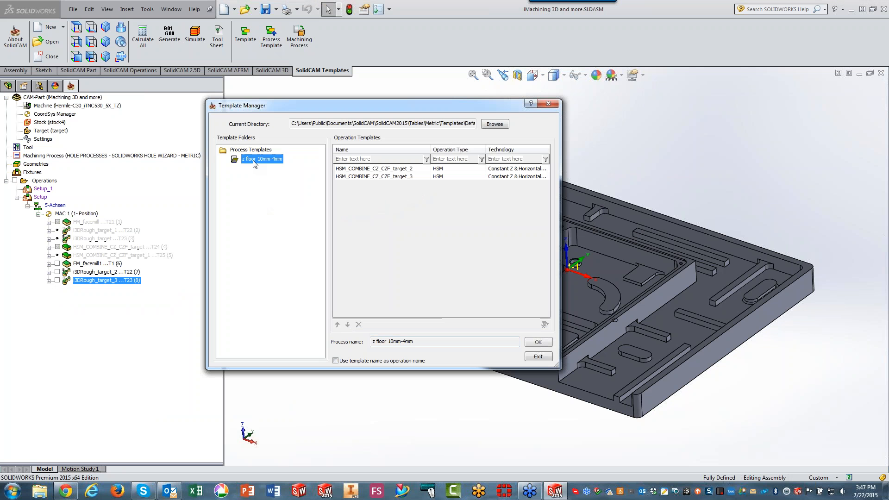
click(539, 345)
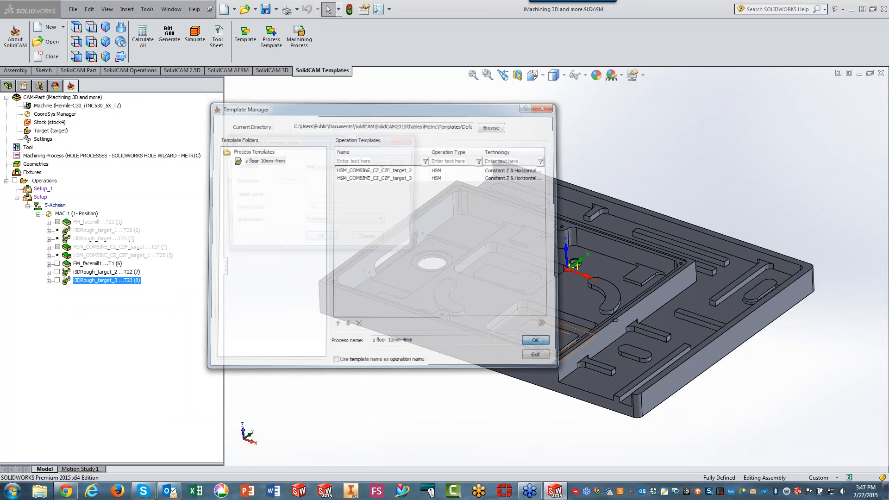
click(322, 239)
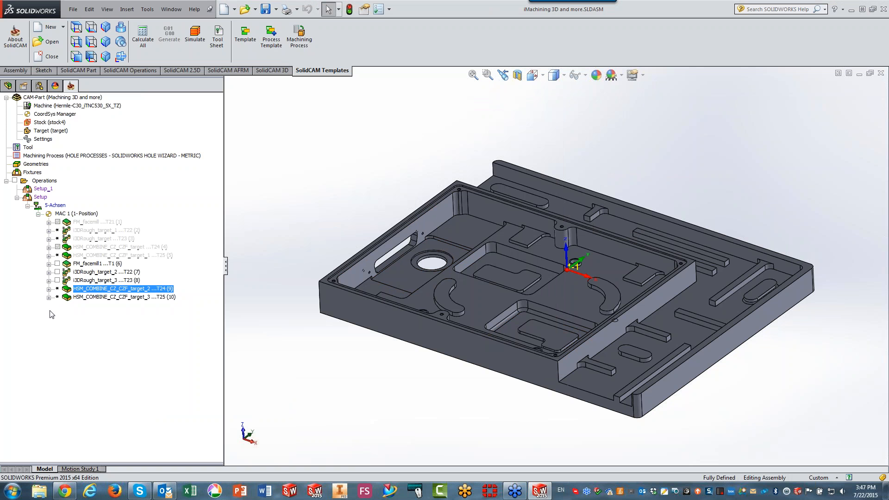
Step: Calculate the two HSM finishing operations added from the process template
shift+click(124, 297)
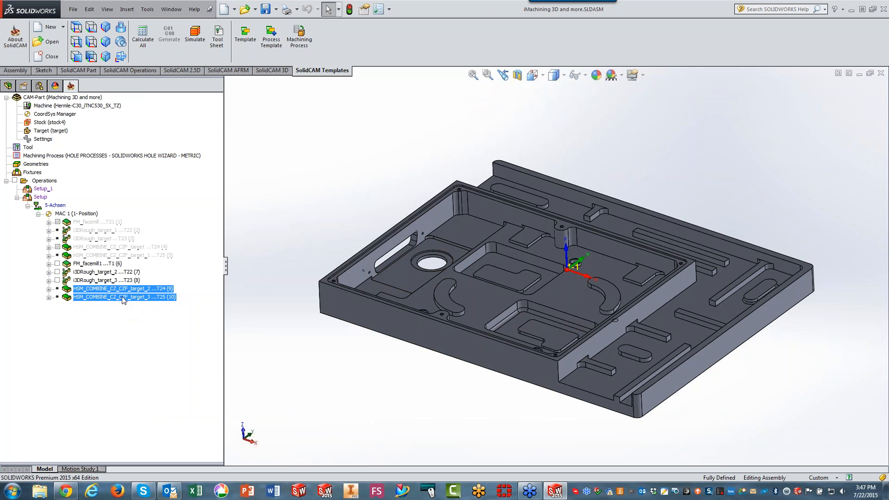
right_click(124, 299)
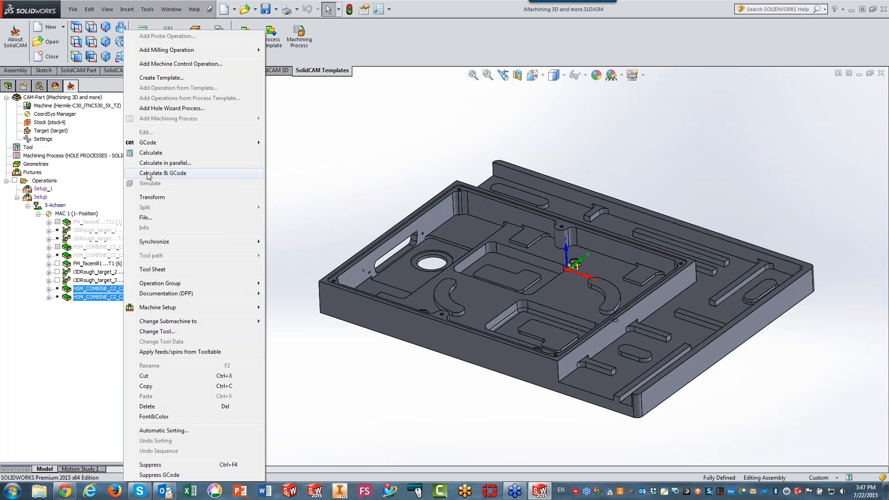
click(194, 157)
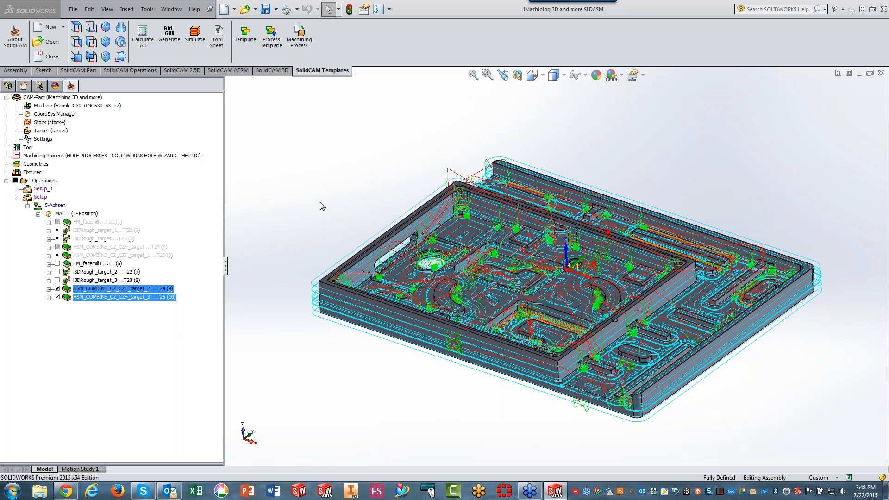
Step: Check the geometry settings of the template-based 10 mm HSM operation, close it, and hide all toolpaths
click(135, 290)
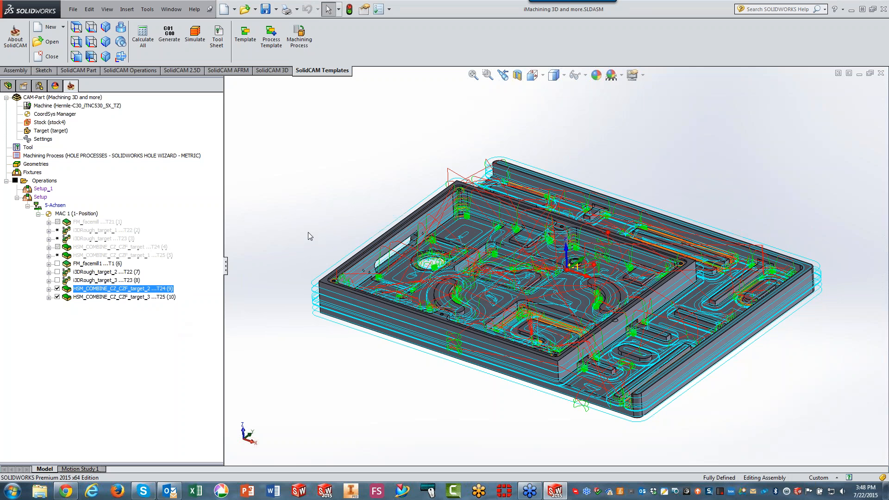
double_click(129, 288)
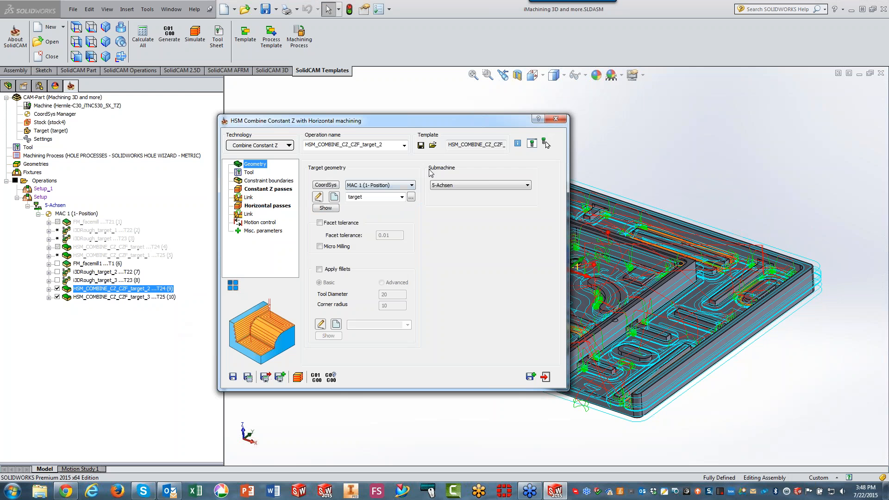
click(545, 377)
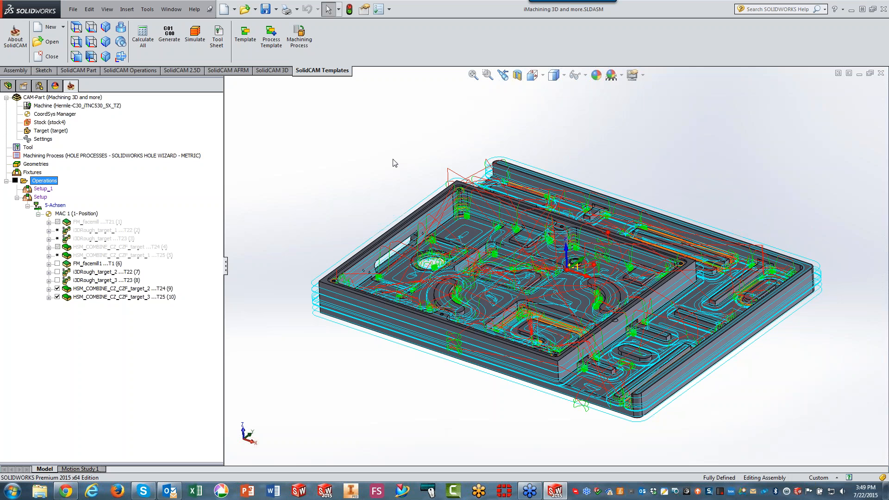
click(15, 180)
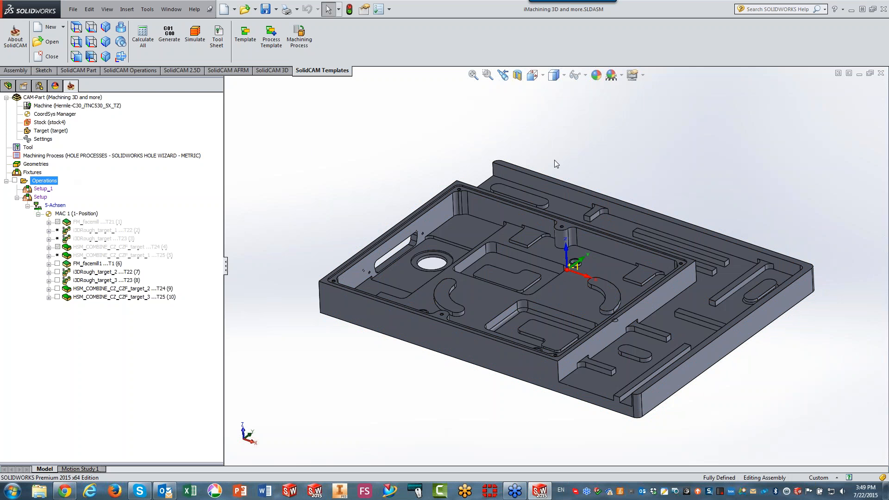
Step: Start a Chamfer Recognition operation on MAC 1 and define its "faces" geometry from the part's solid body
click(180, 70)
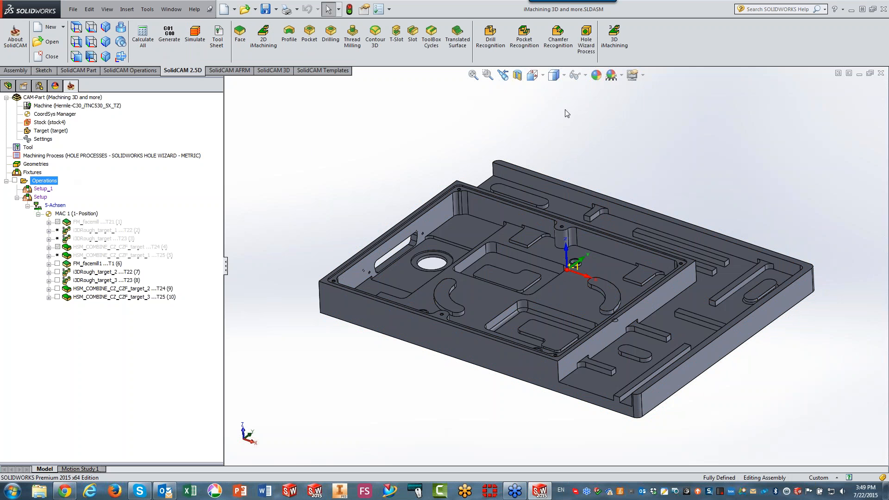
click(567, 42)
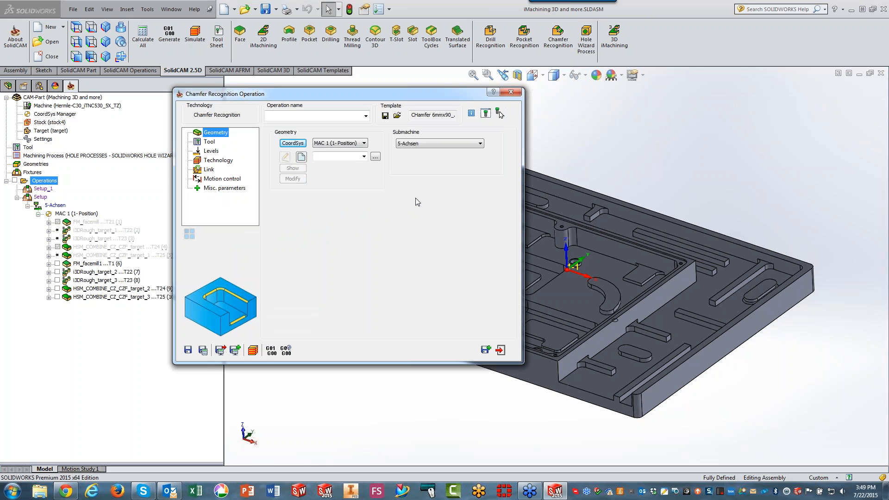
click(301, 157)
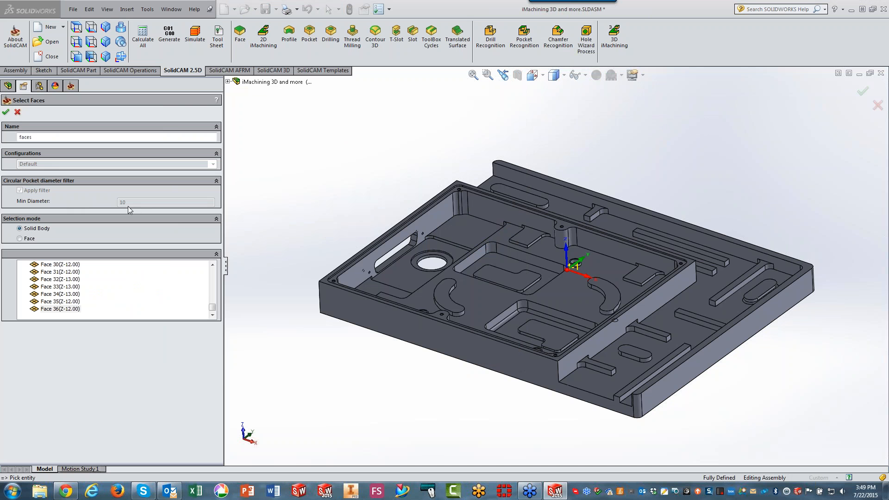
click(5, 111)
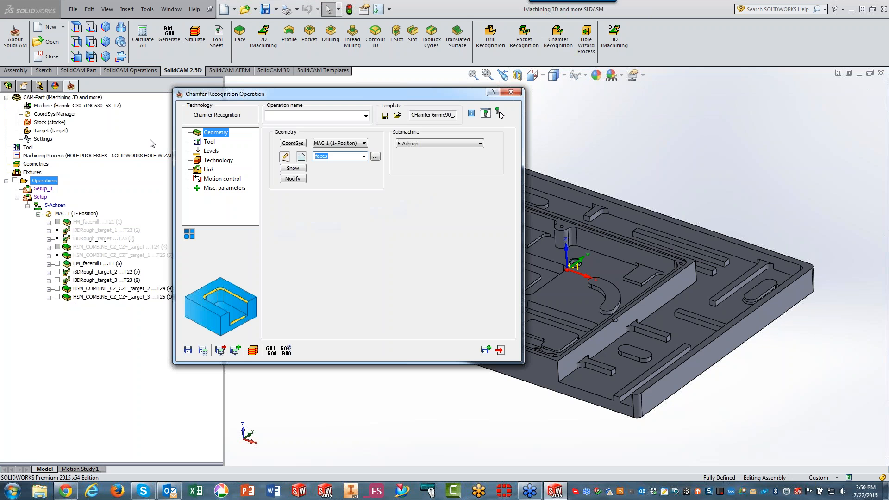
Step: Review the chamfer operation's tool, levels, technology and link settings
click(208, 143)
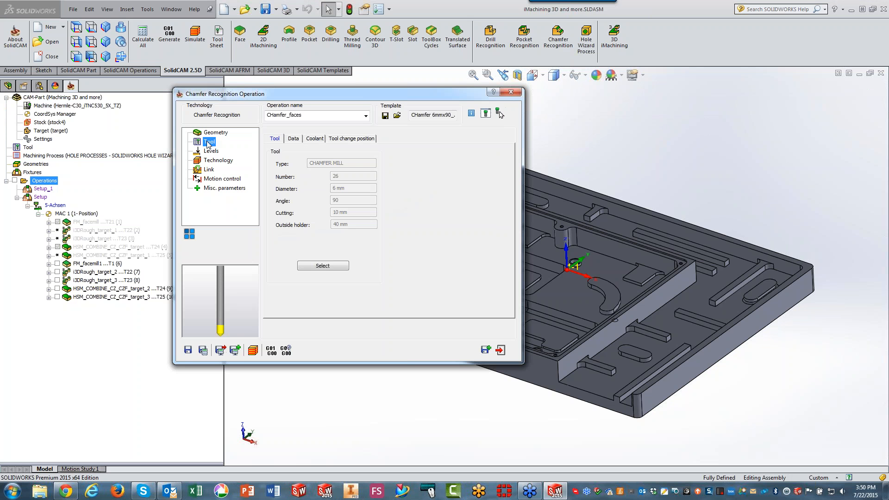
click(212, 152)
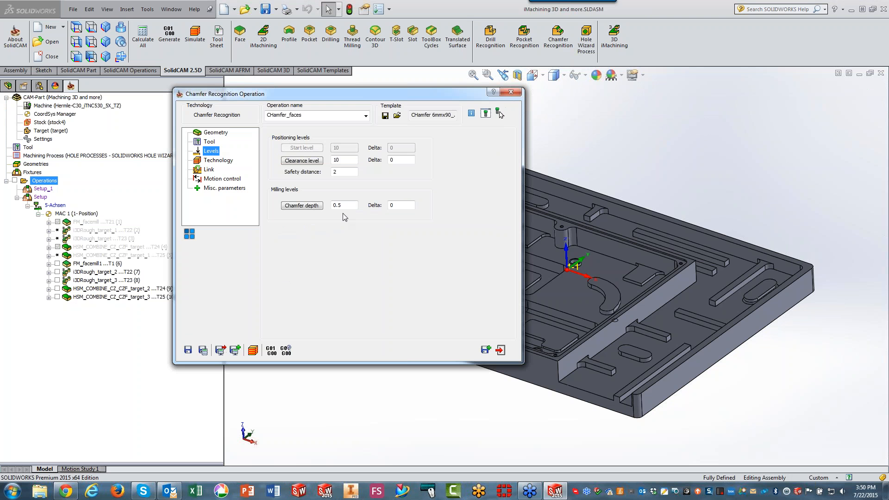
click(222, 162)
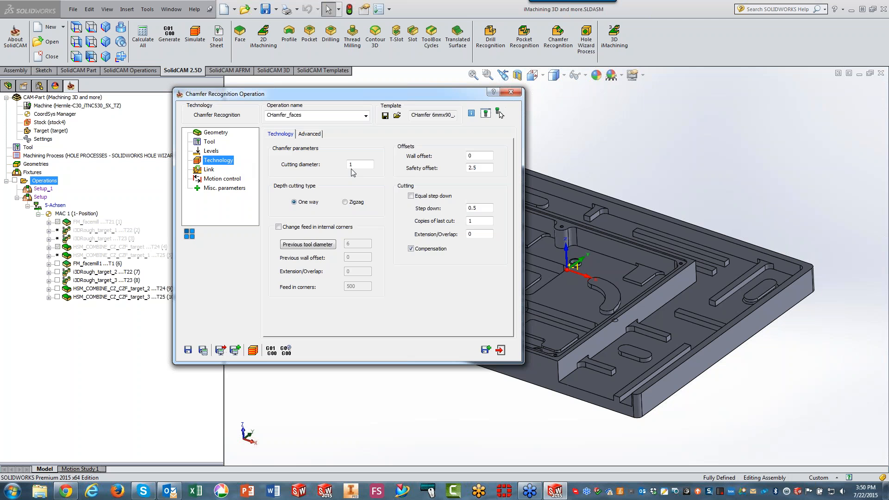
click(209, 170)
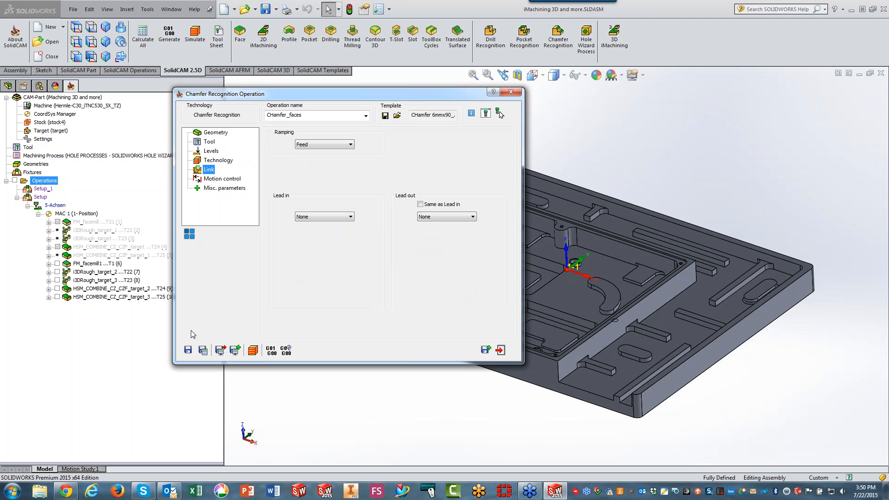
click(224, 162)
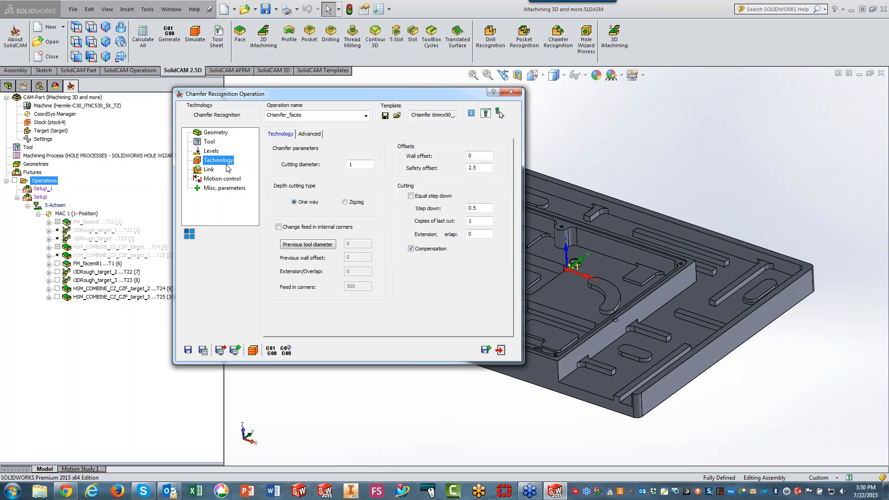
click(210, 133)
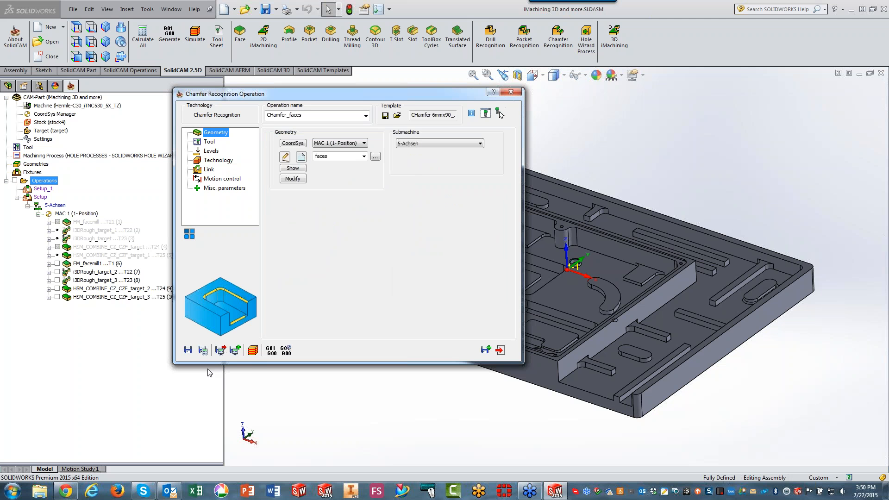
Step: Save and calculate the chamfer operation, and simulate it in SolidVerify at a reduced speed
click(203, 350)
click(254, 350)
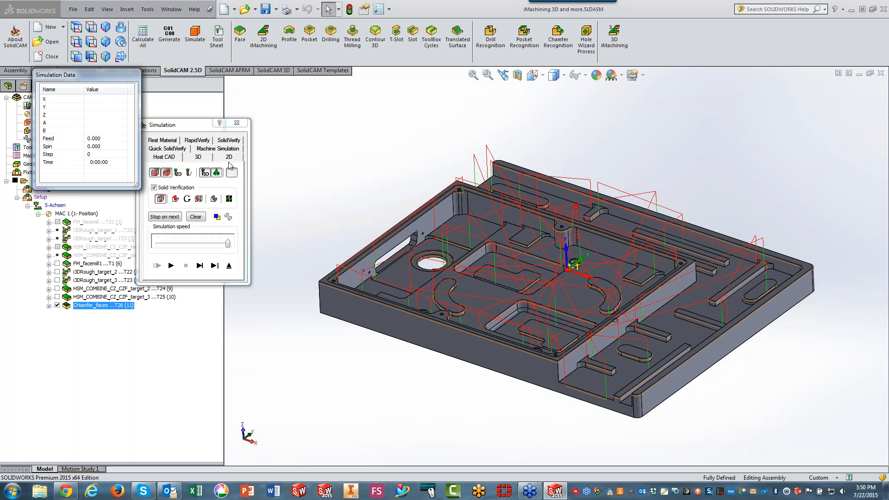
click(229, 141)
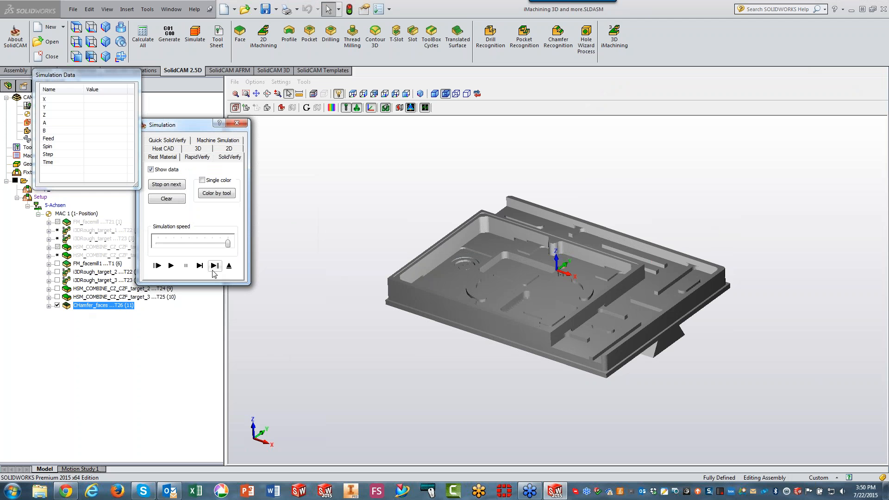
drag(227, 247, 177, 249)
click(171, 265)
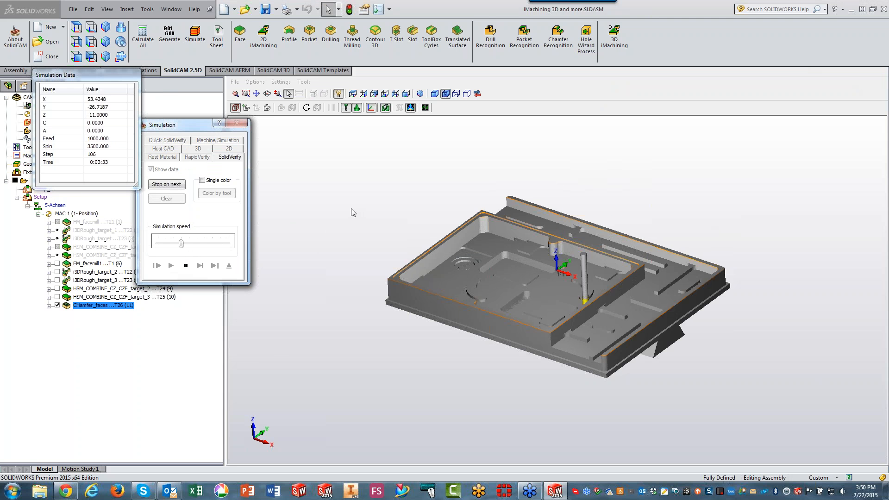
Step: Inspect the machined chamfers along the part's pocket and outer edges in SolidVerify, and close the simulation and the chamfer operation
click(715, 185)
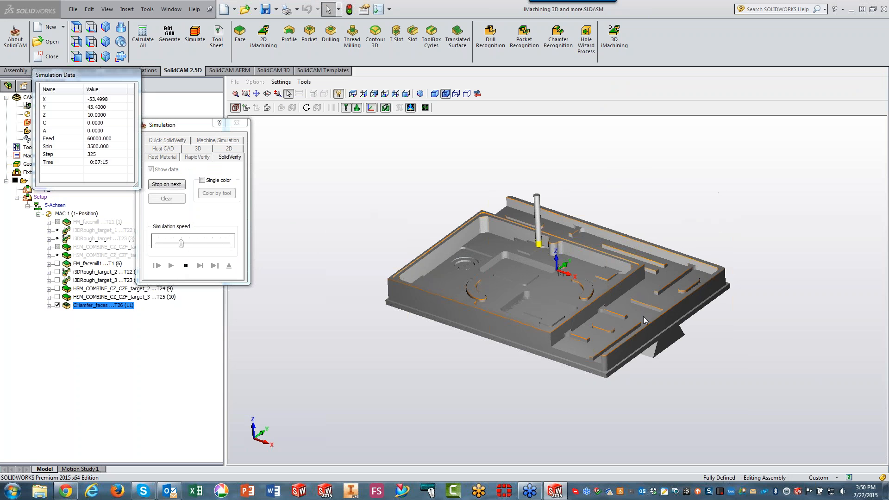
scroll(554, 326, up, 6)
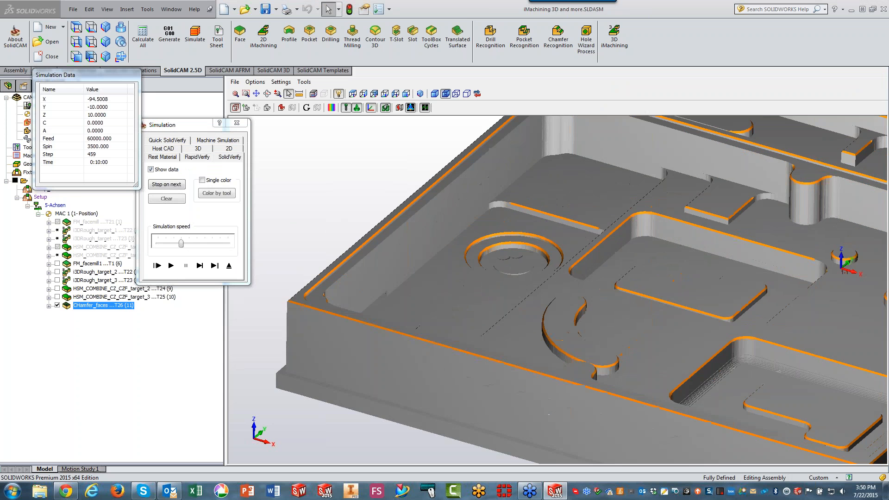
scroll(509, 256, up, 5)
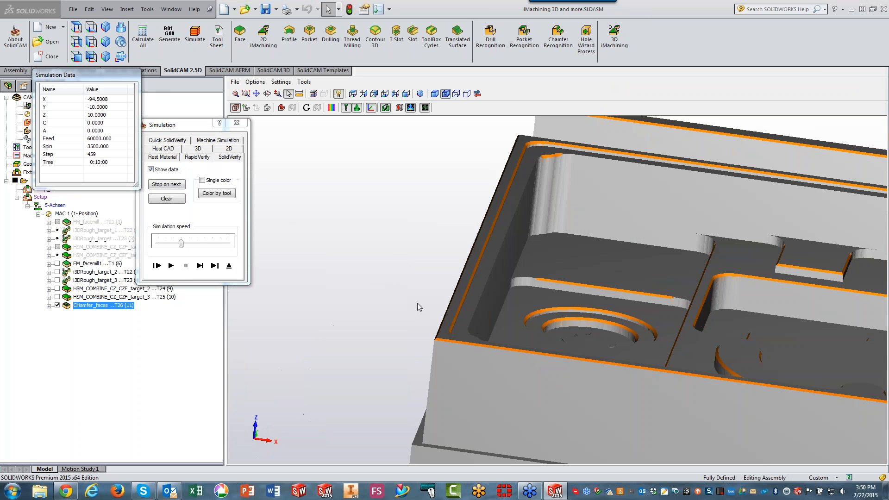
middle_drag(417, 302, 721, 350)
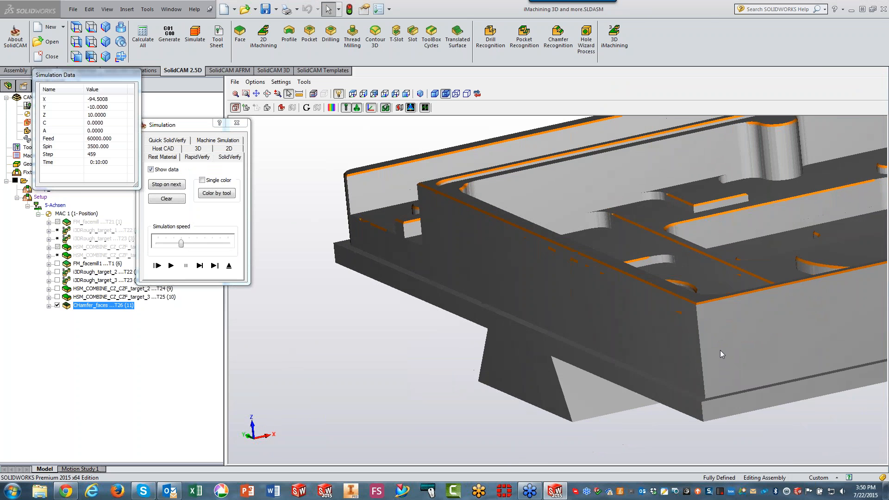
scroll(720, 330, down, 6)
middle_drag(815, 327, 738, 326)
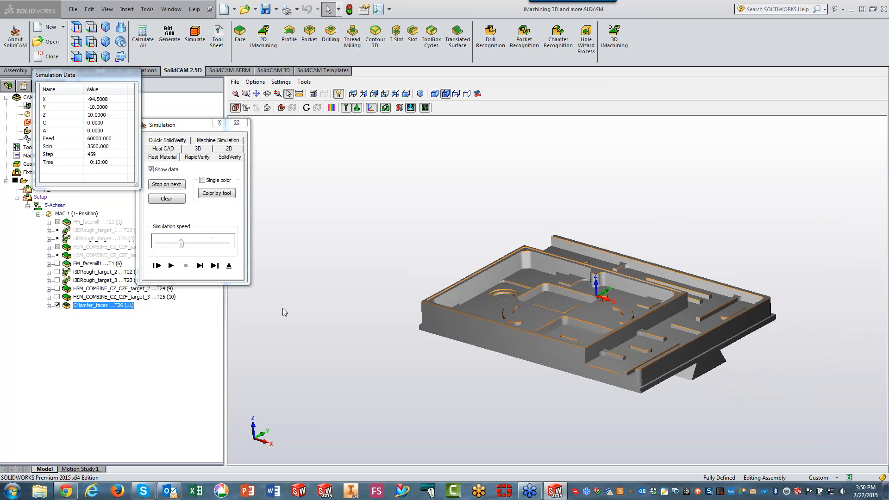
click(229, 265)
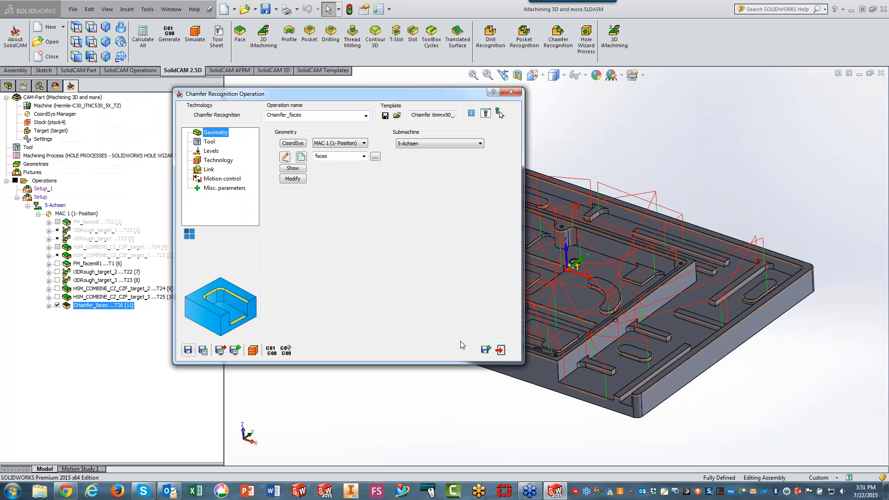
click(504, 352)
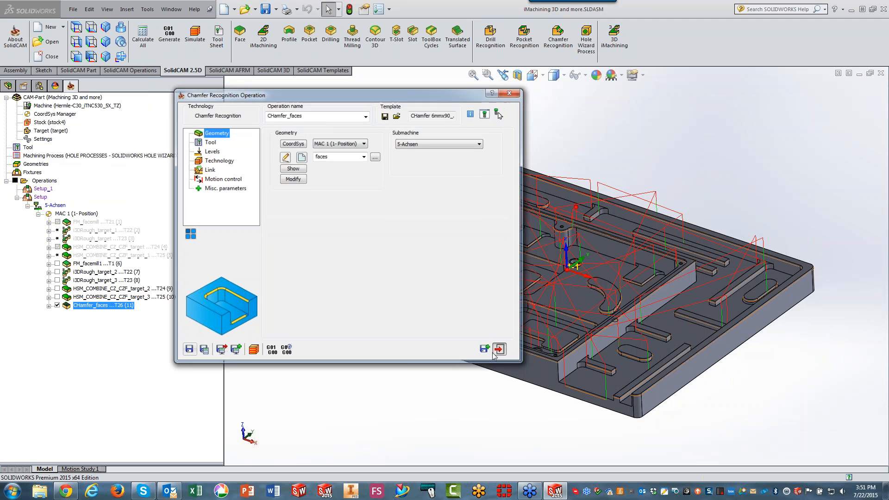